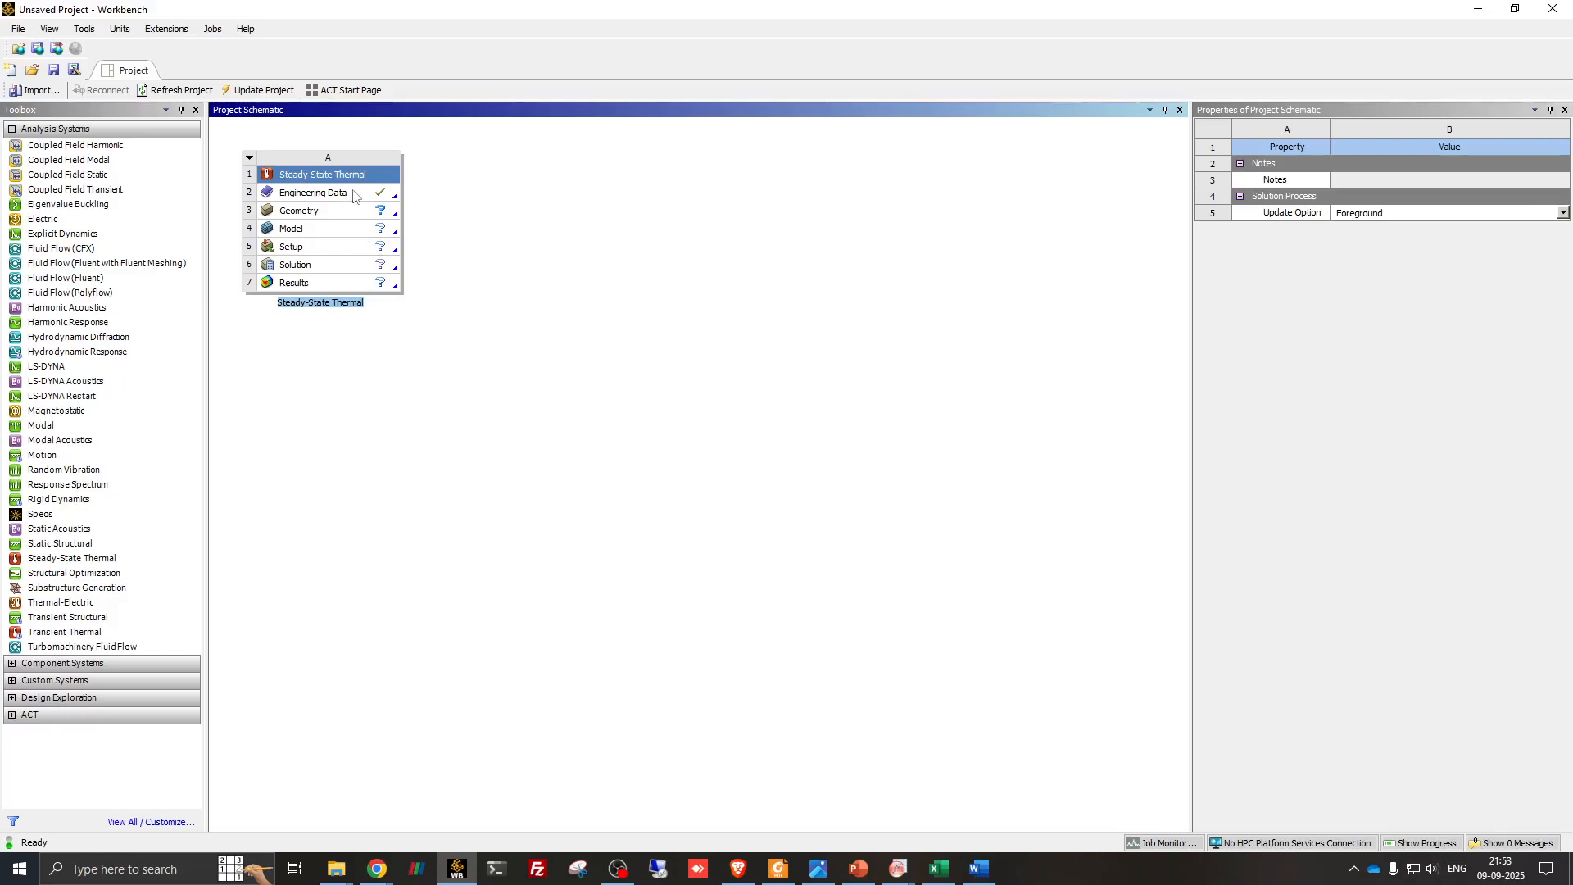
- Open the Engineering Data of the Steady-State Thermal system and add a new material named Plaster
double_click(353, 194)
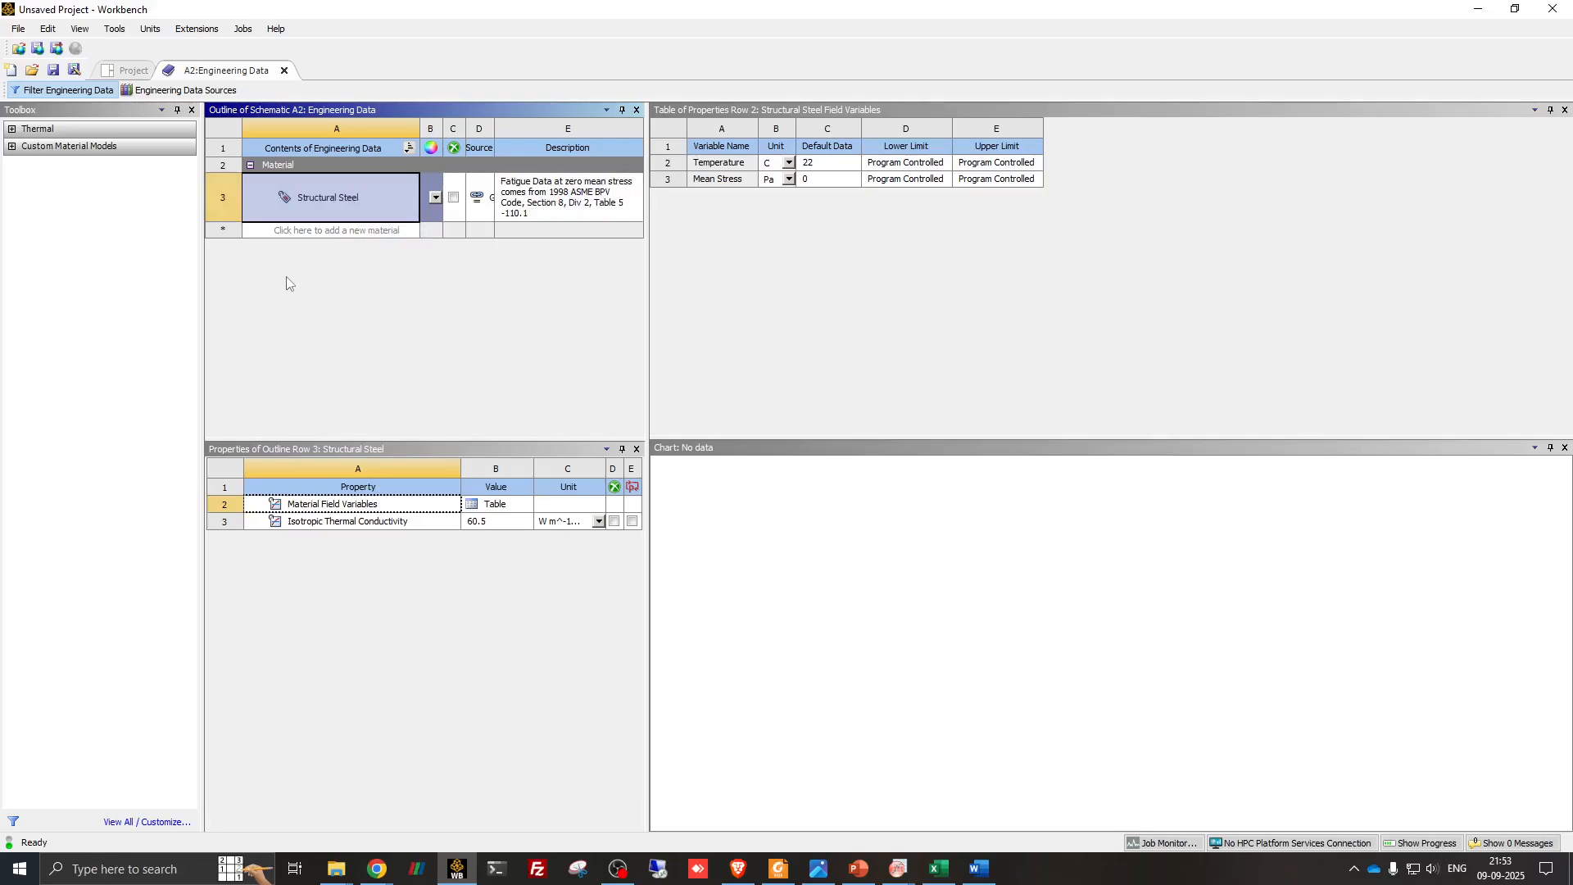
click(305, 230)
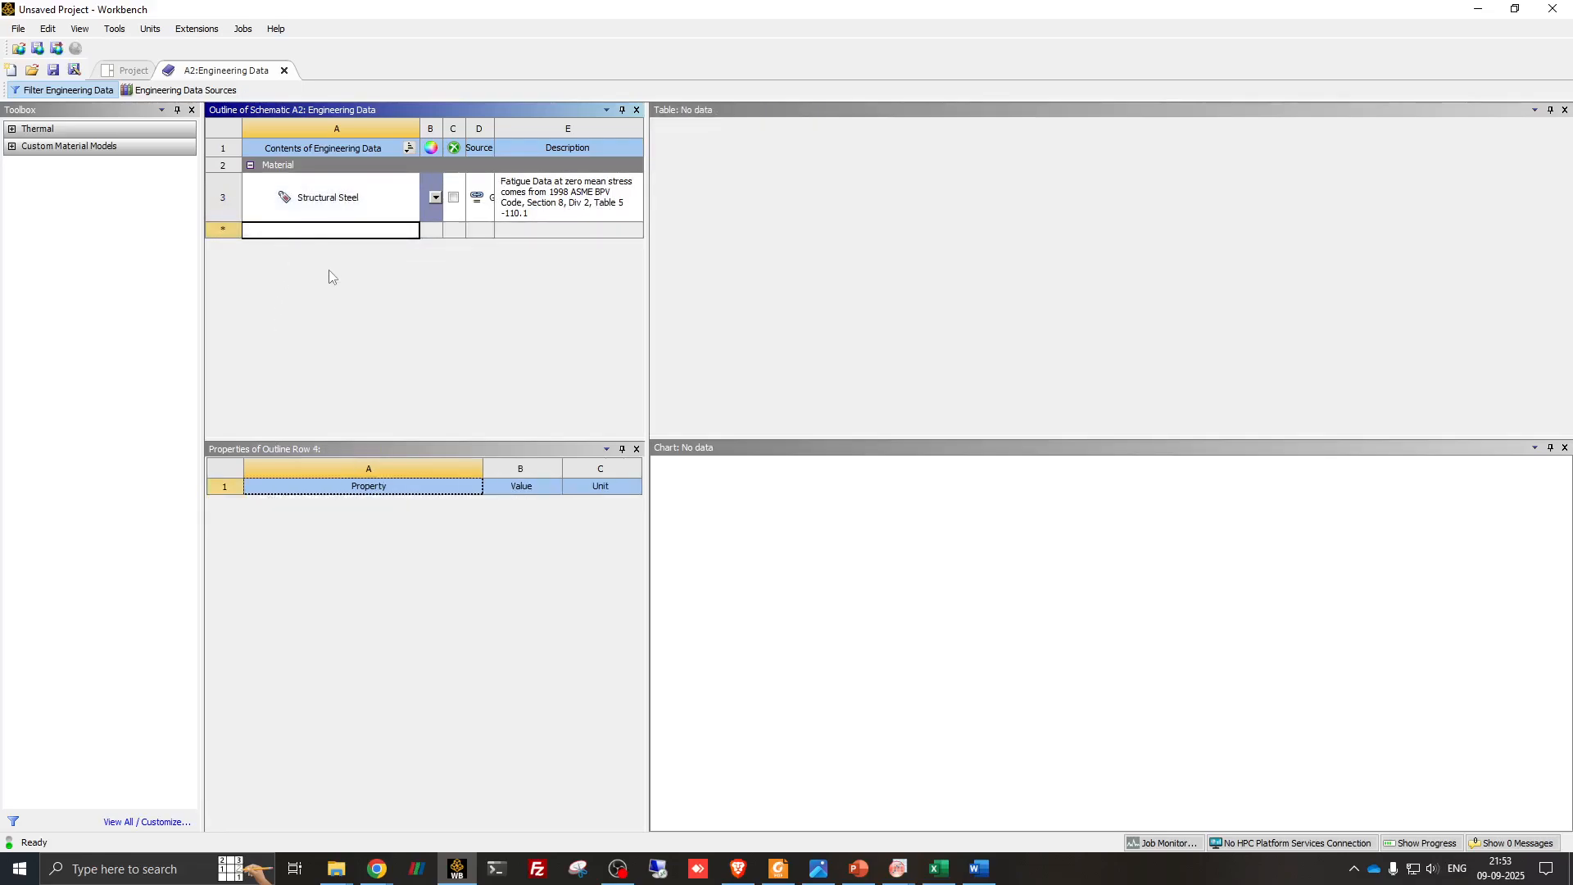
text(Plaster)
key(Return)
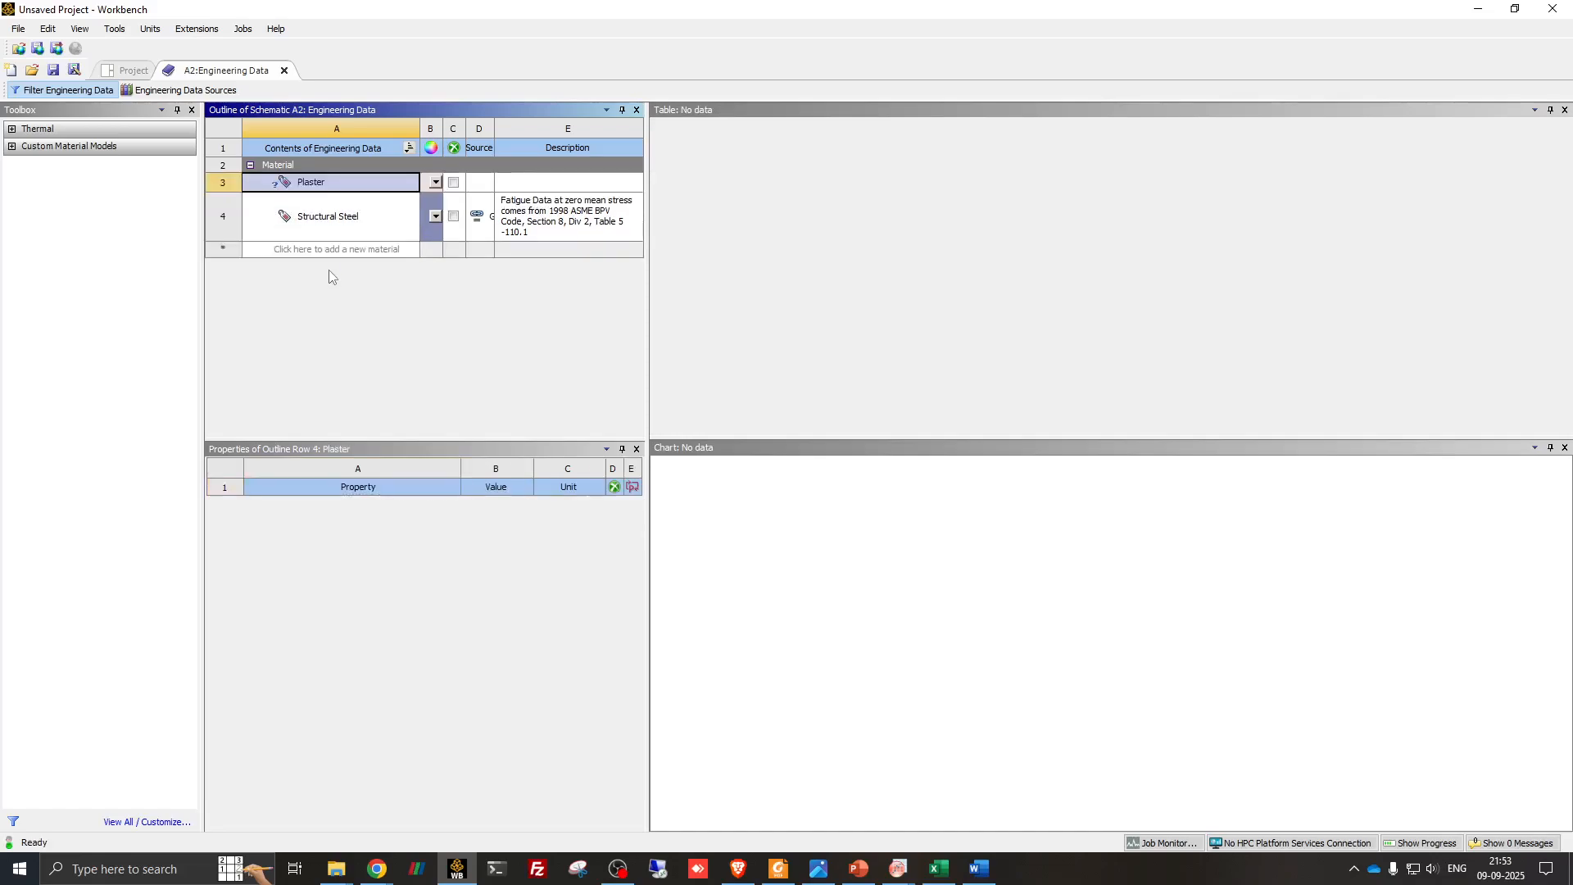
- Include the Isotropic Thermal Conductivity property in the Plaster material and widen the properties area to show its full unit
click(12, 128)
click(86, 160)
click(90, 146)
right_click(90, 148)
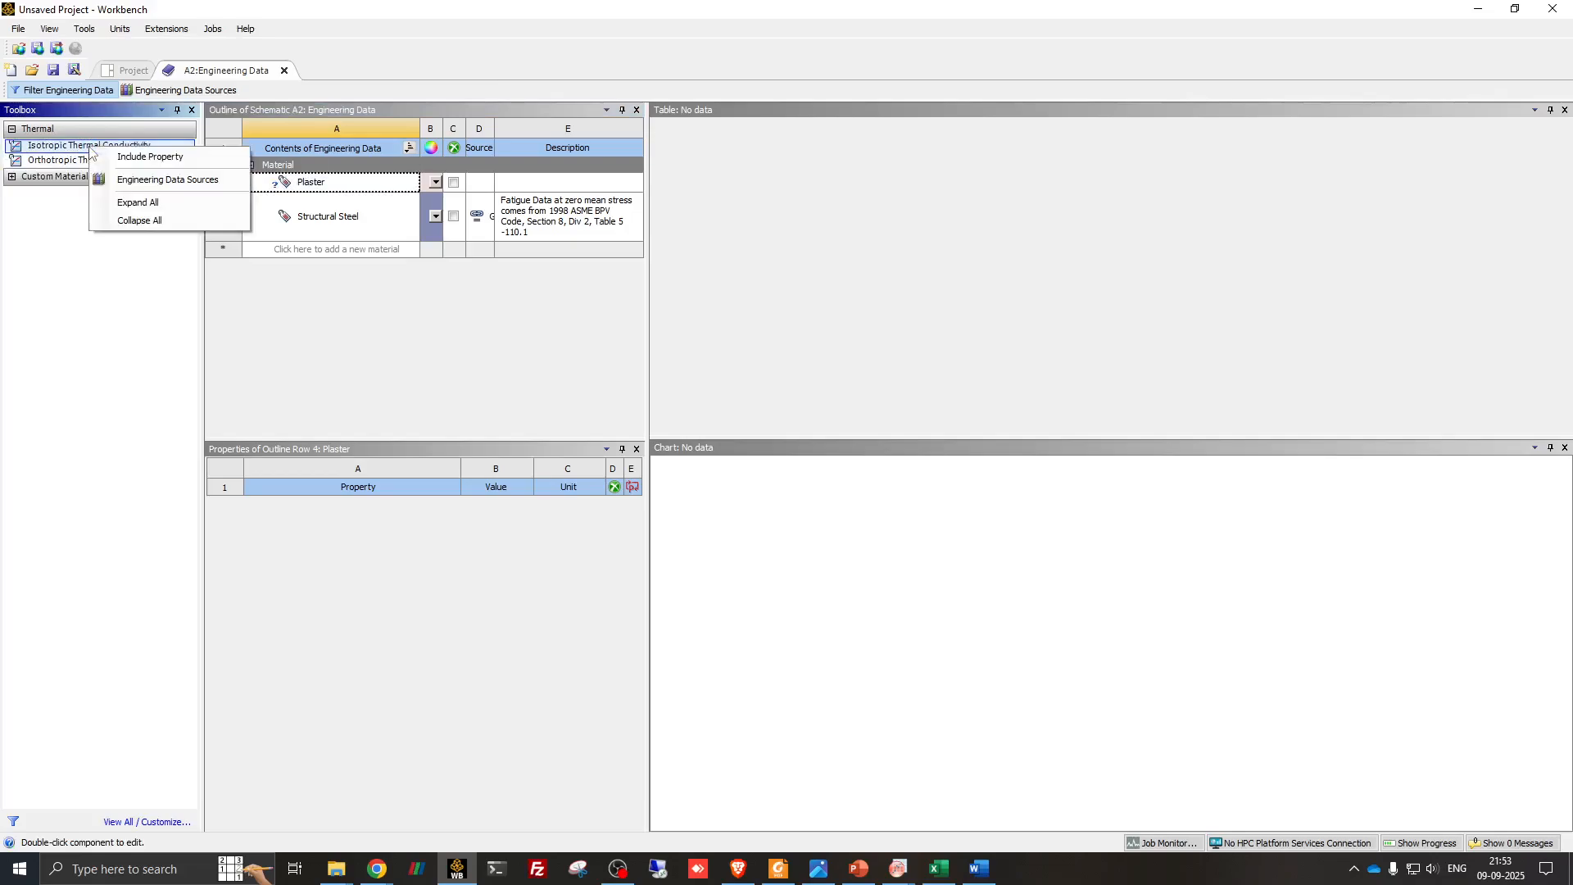
click(118, 158)
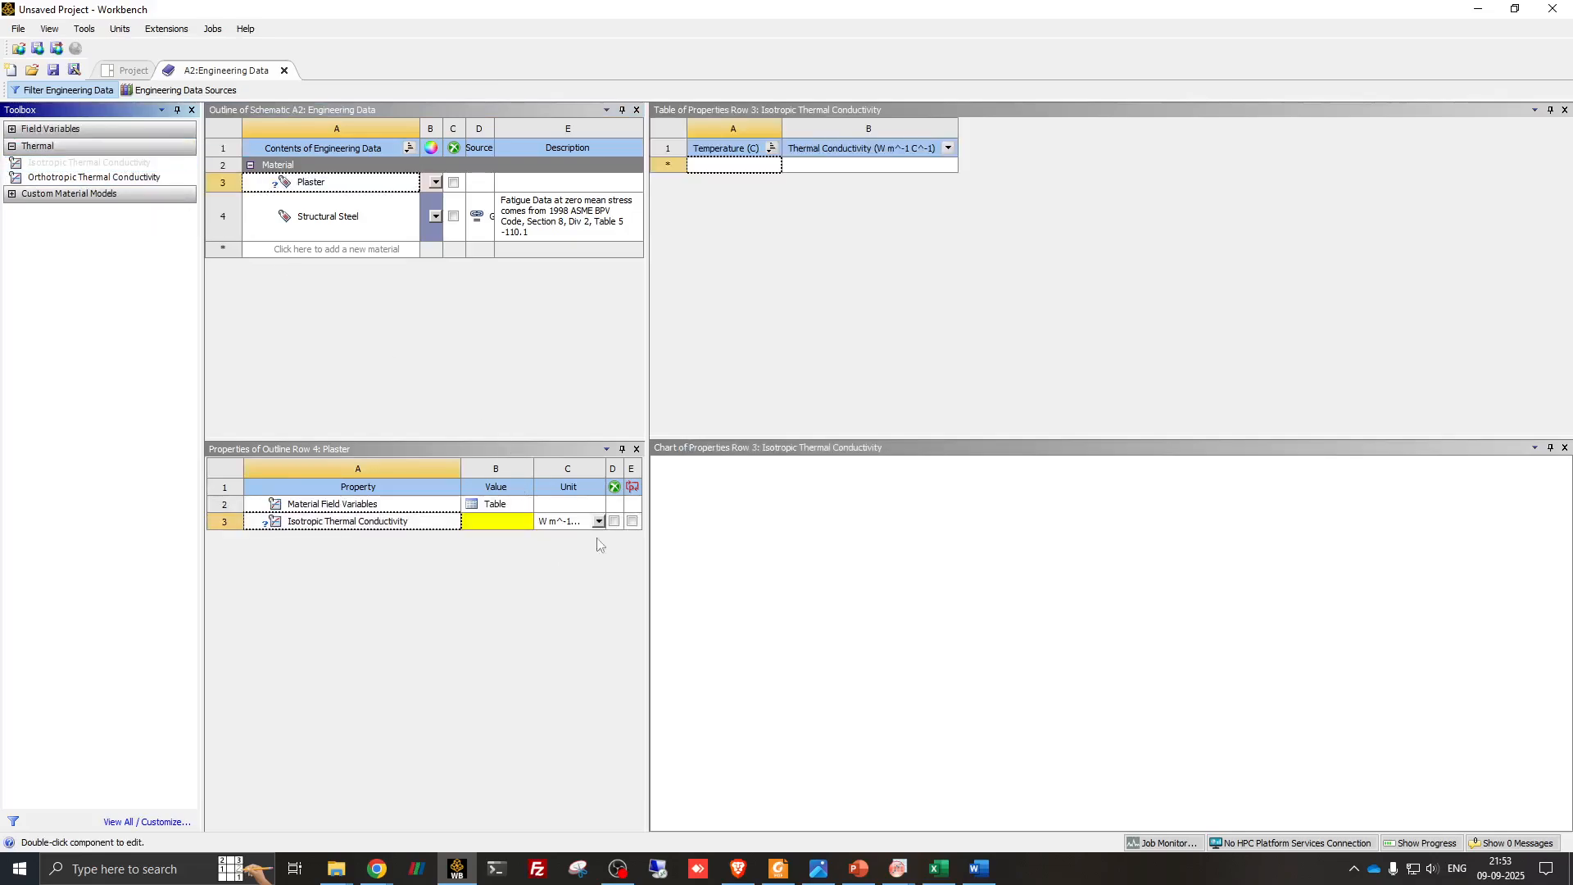
drag(652, 404, 698, 405)
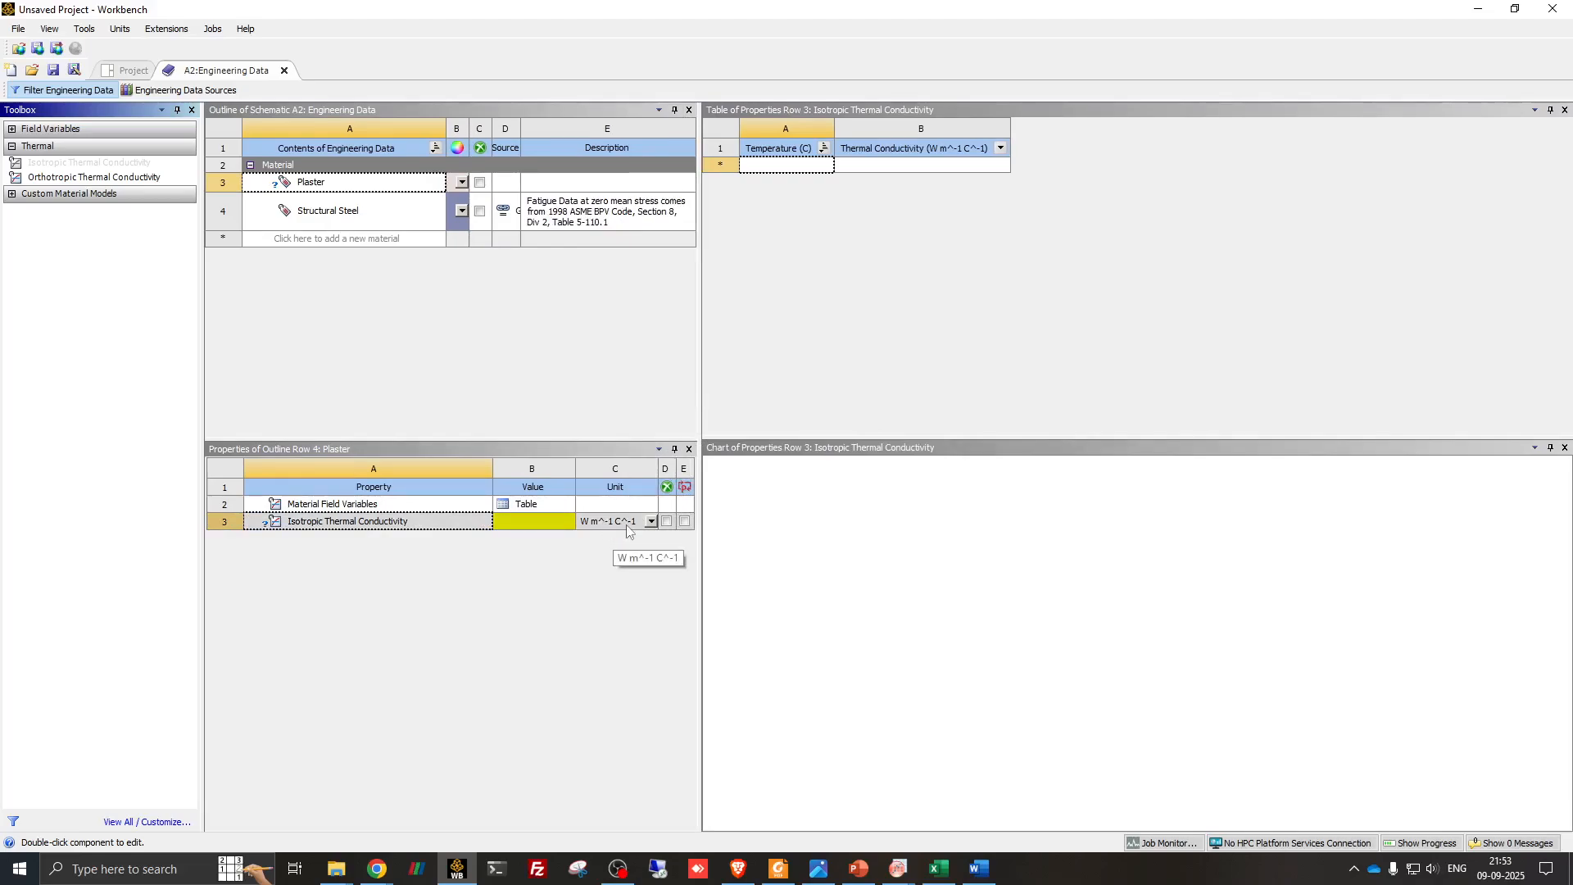
- Set Plaster's isotropic thermal conductivity to 0.20 W m^-1 K^-1, checking the value on the PowerPoint problem slide
click(652, 522)
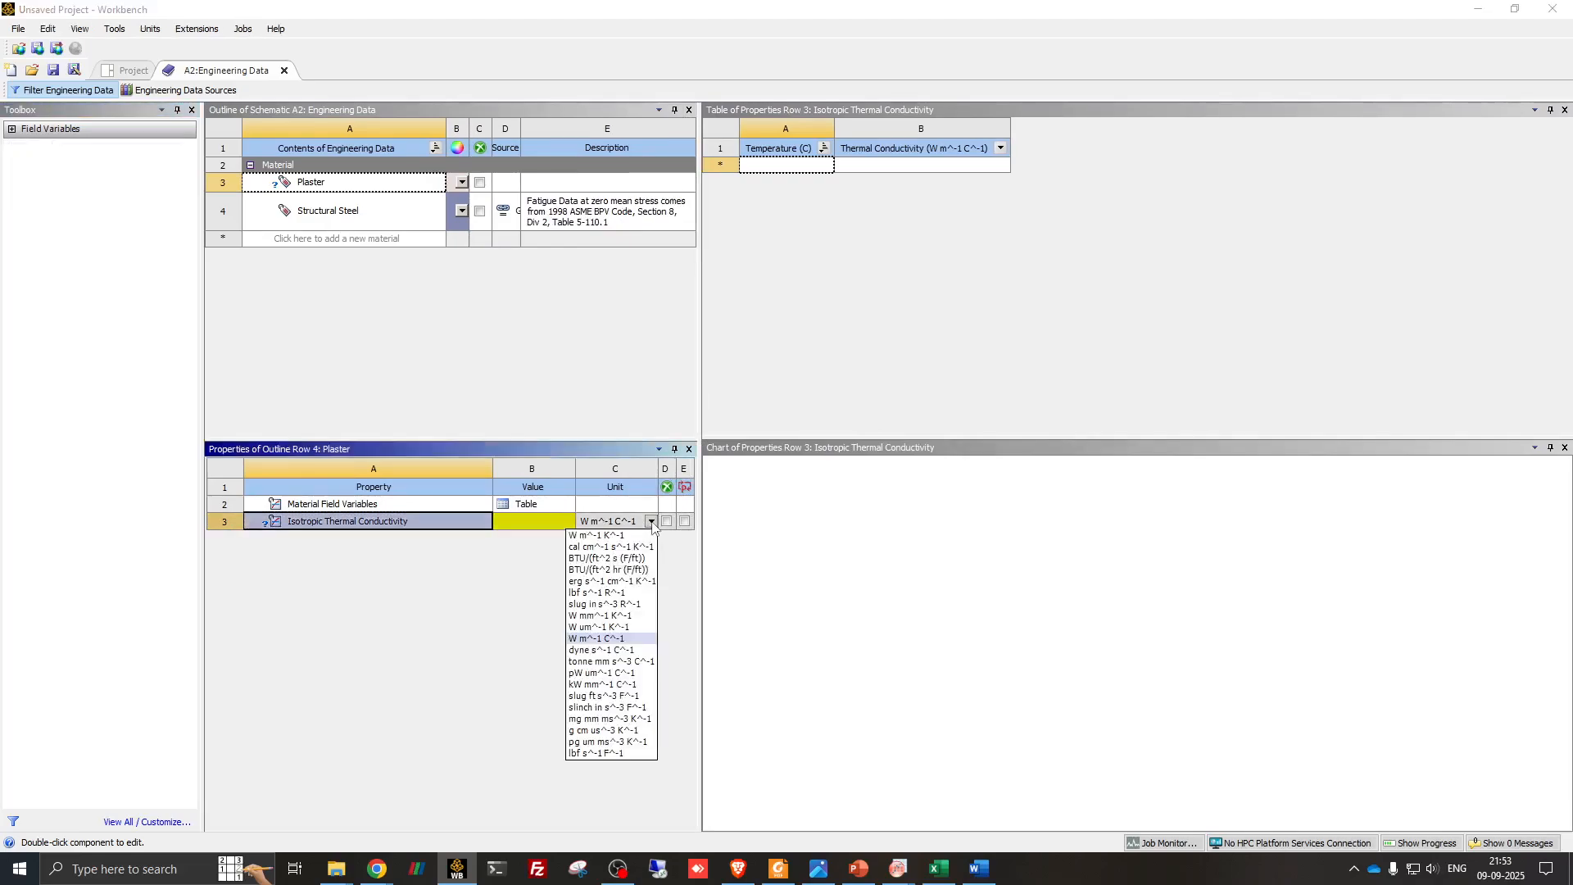
click(634, 537)
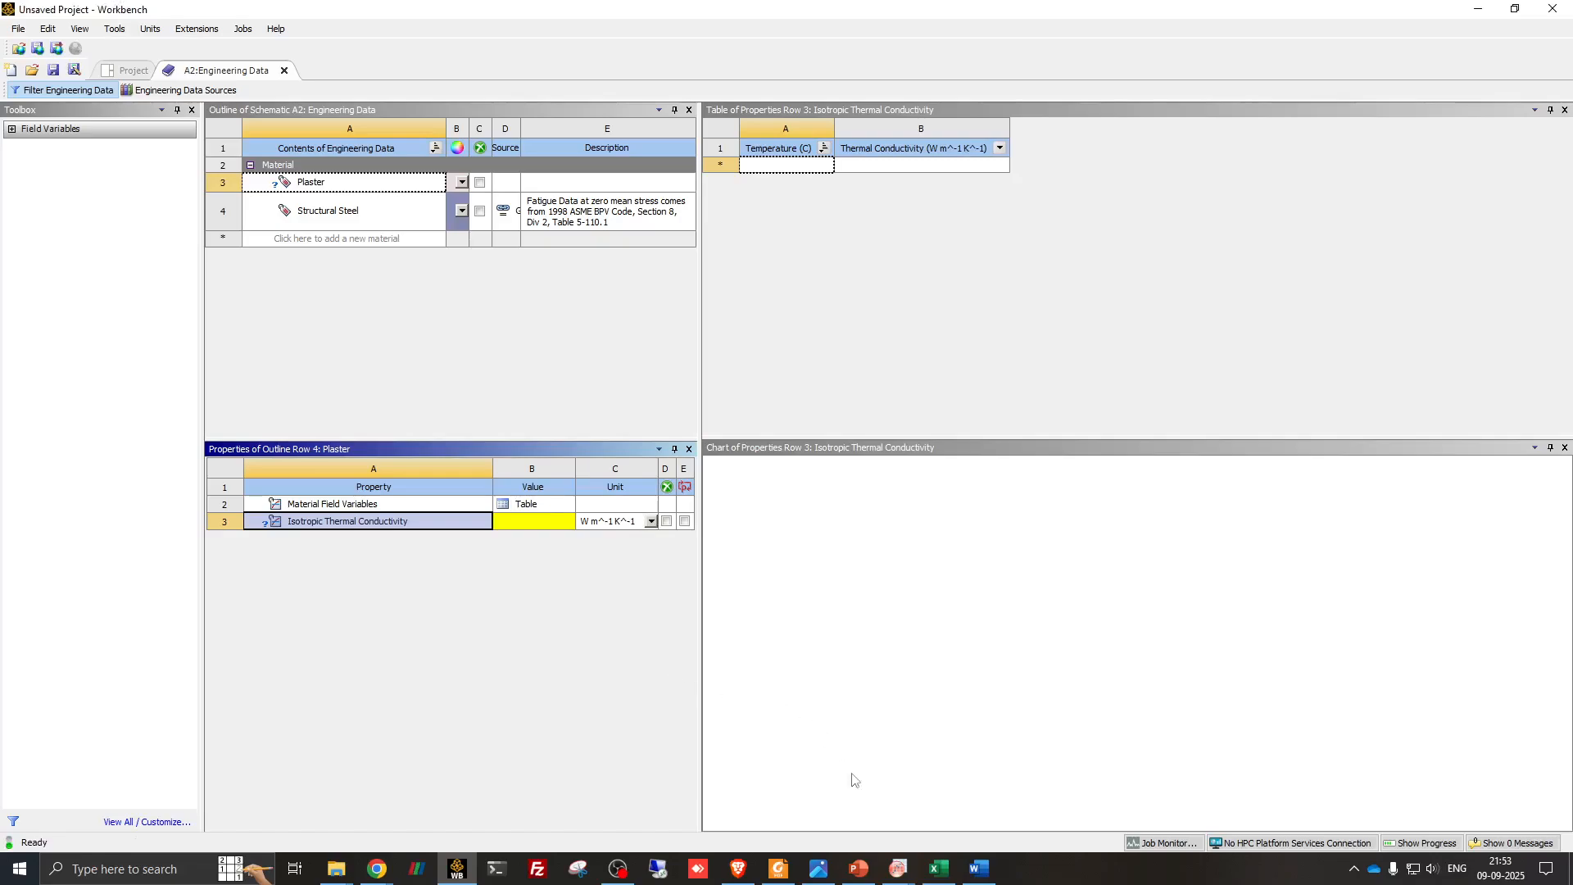
click(859, 869)
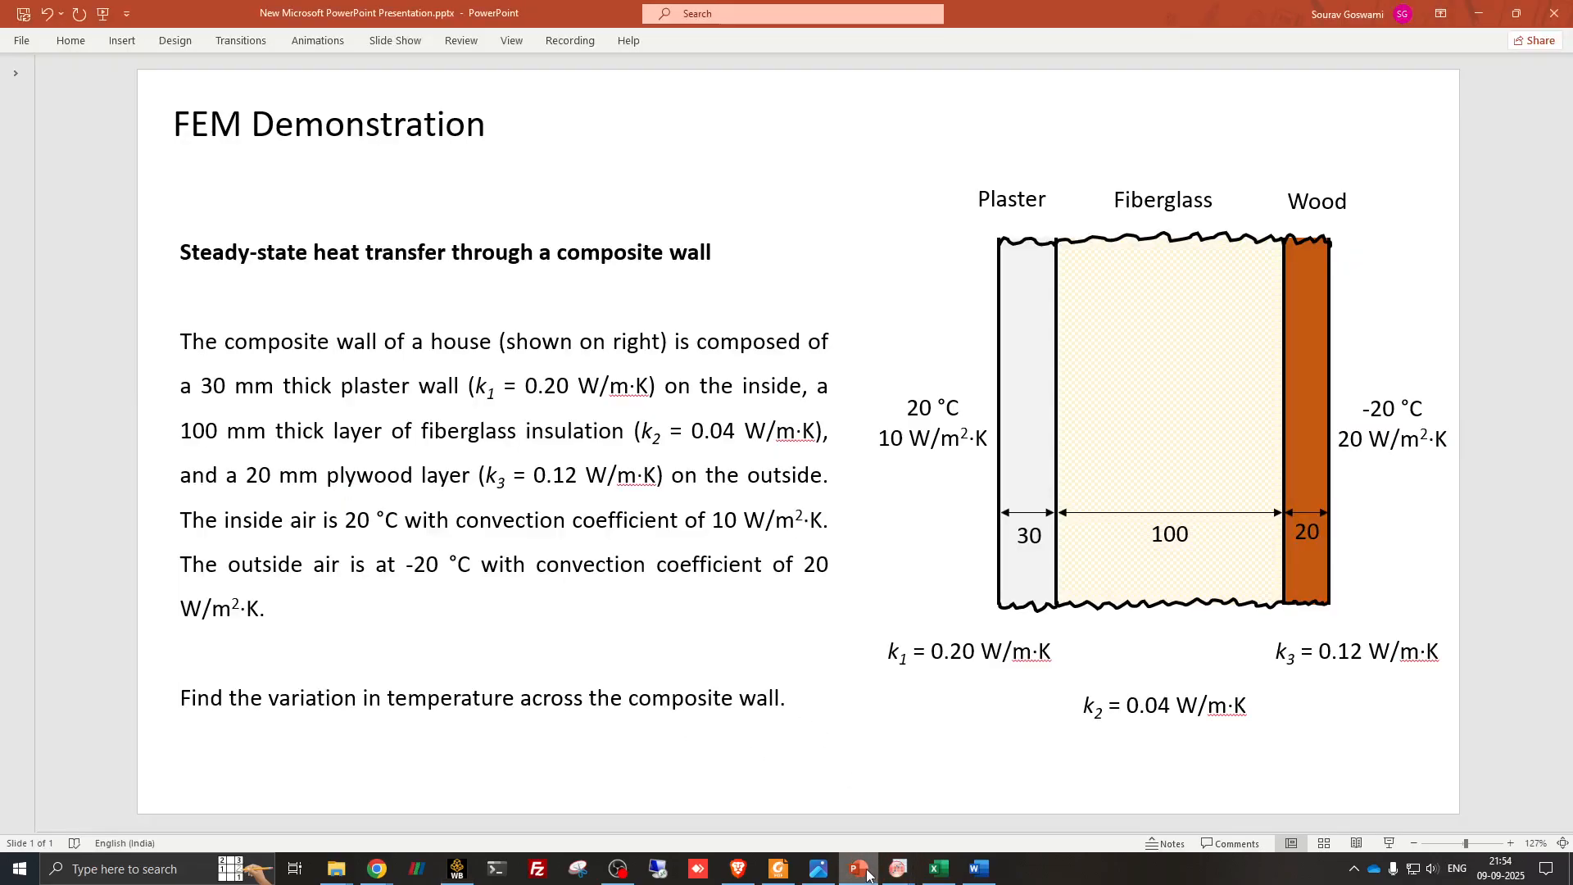
click(860, 869)
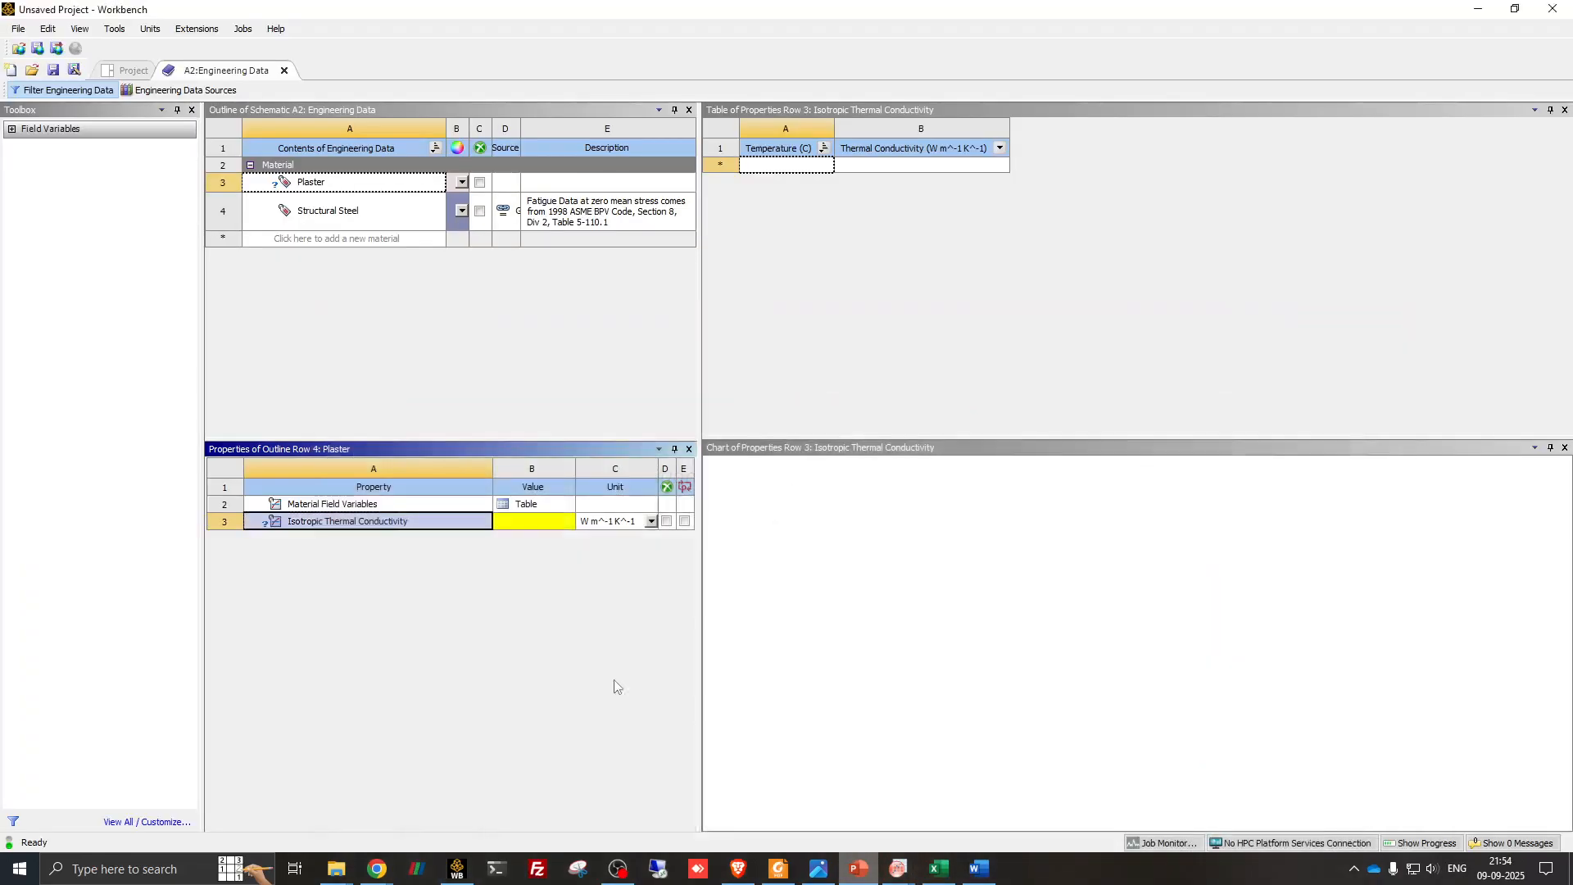
text(0)
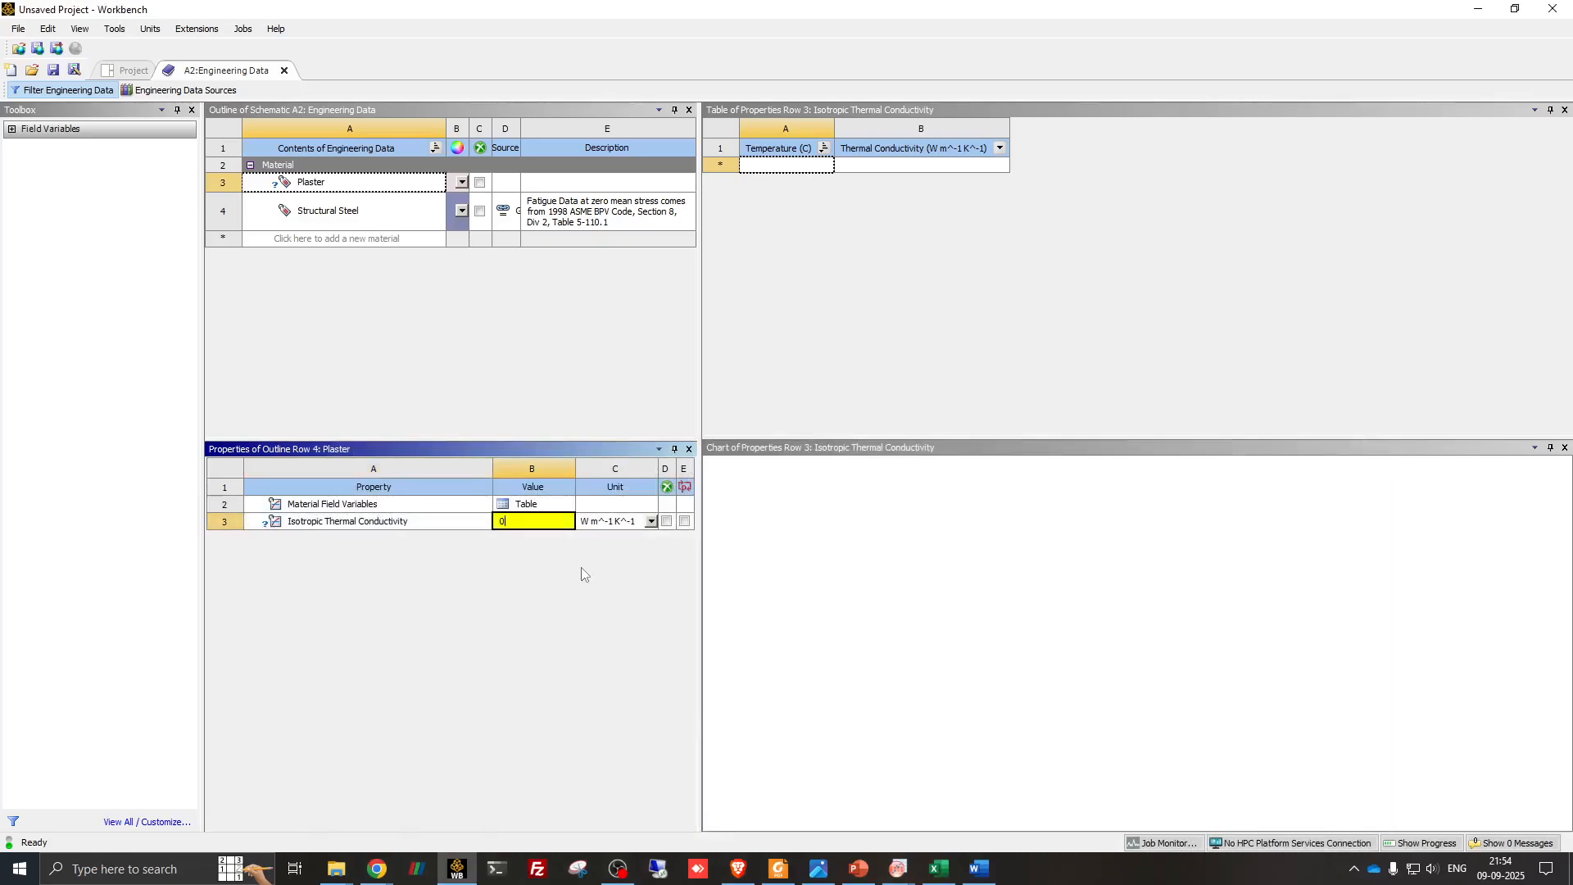
text(.20)
key(Return)
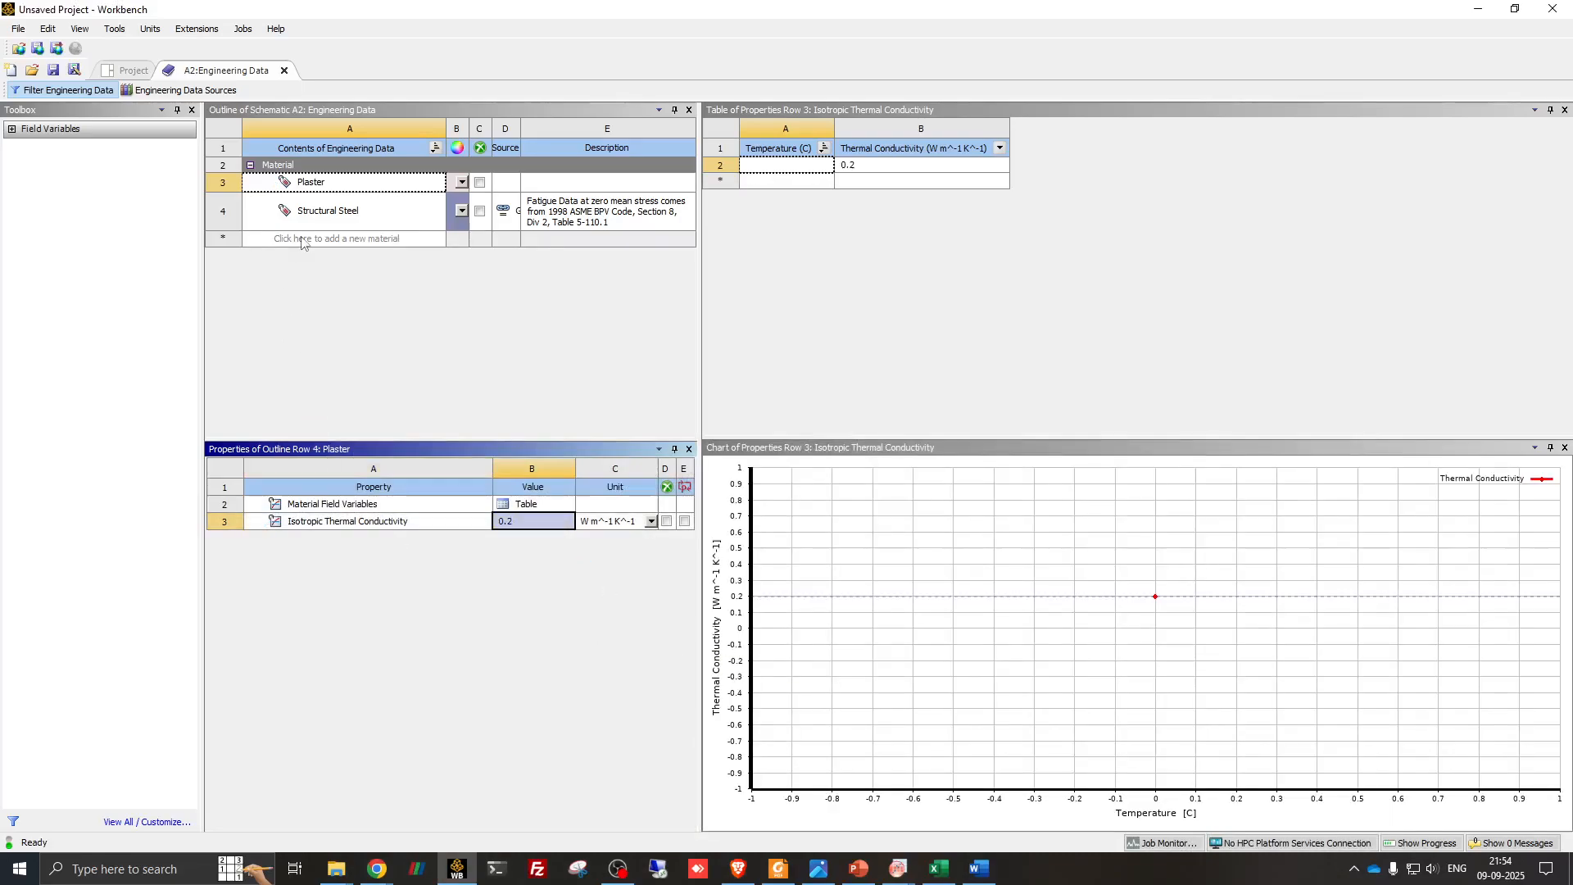
- Add a new material named Fiberglass and include the Isotropic Thermal Conductivity property in it
click(336, 240)
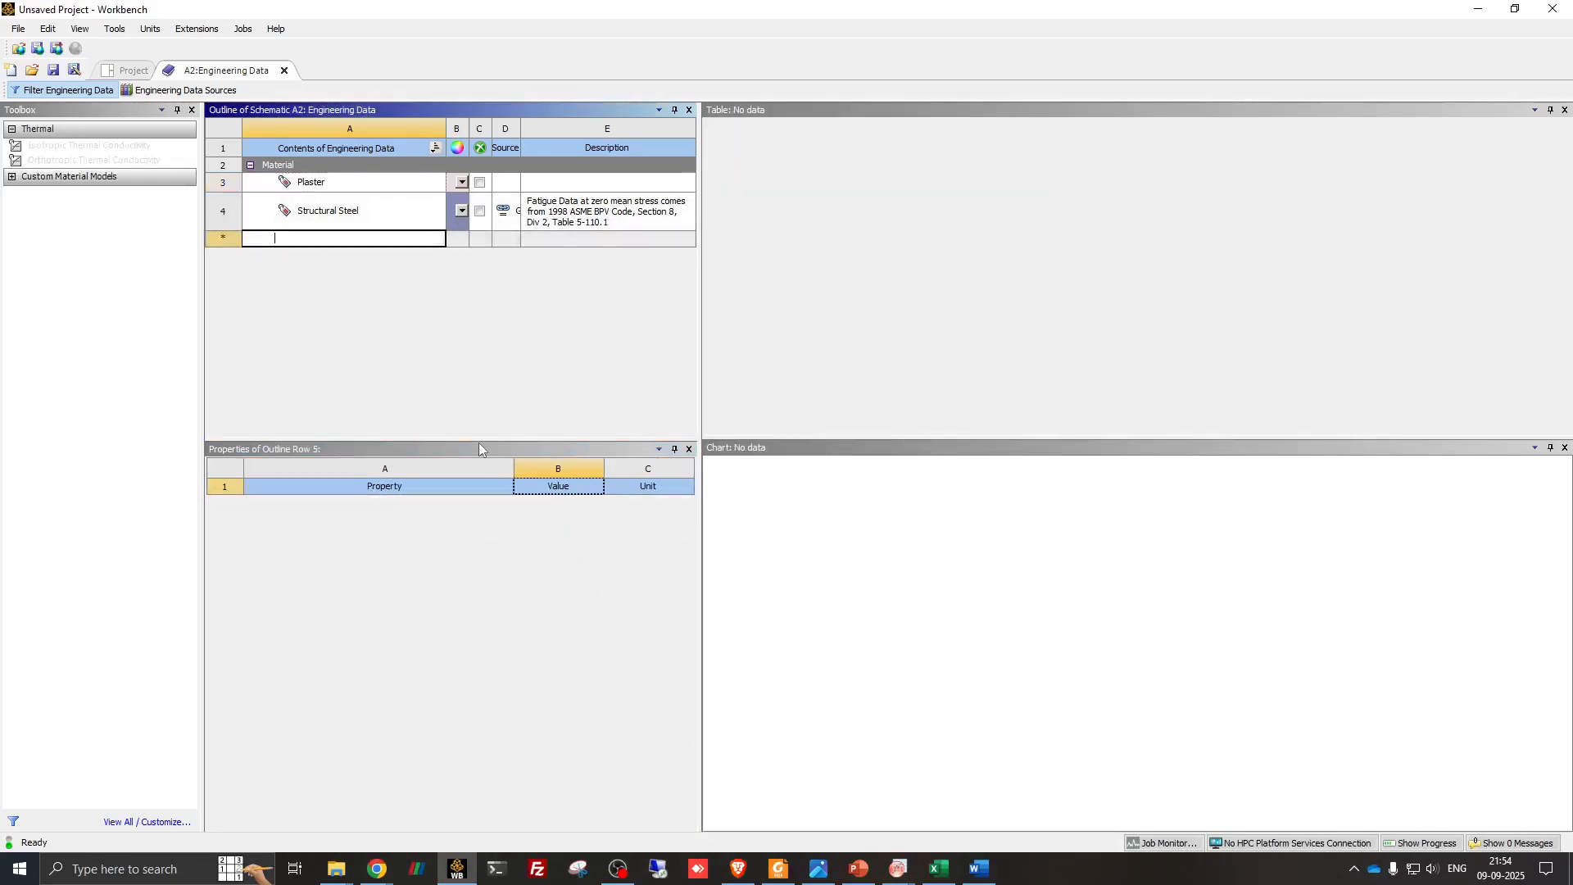
text(Fiberglass)
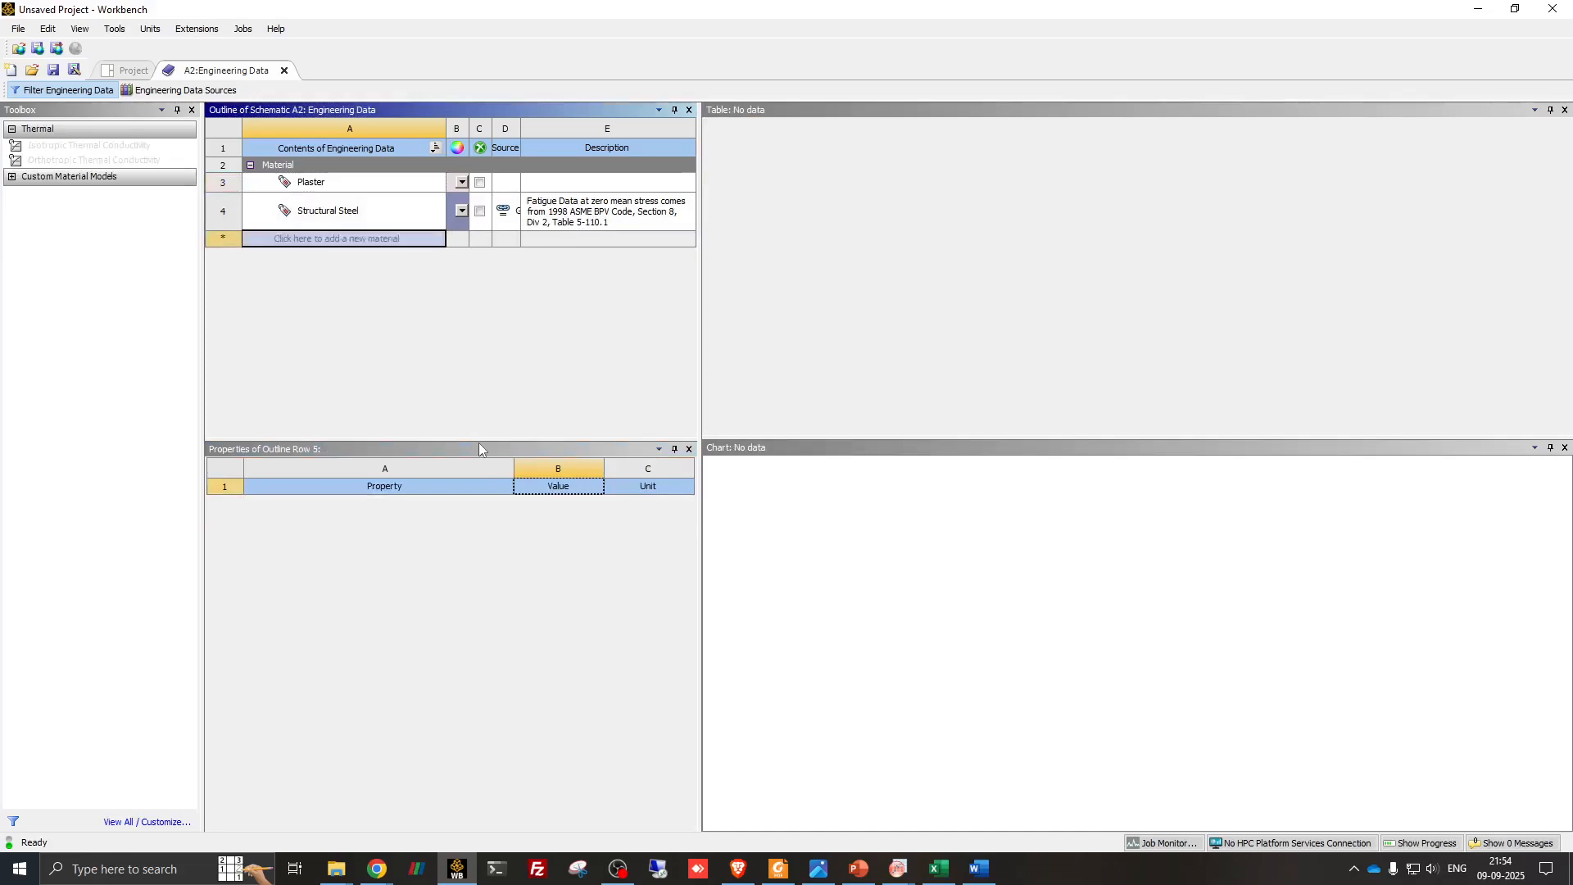
key(Return)
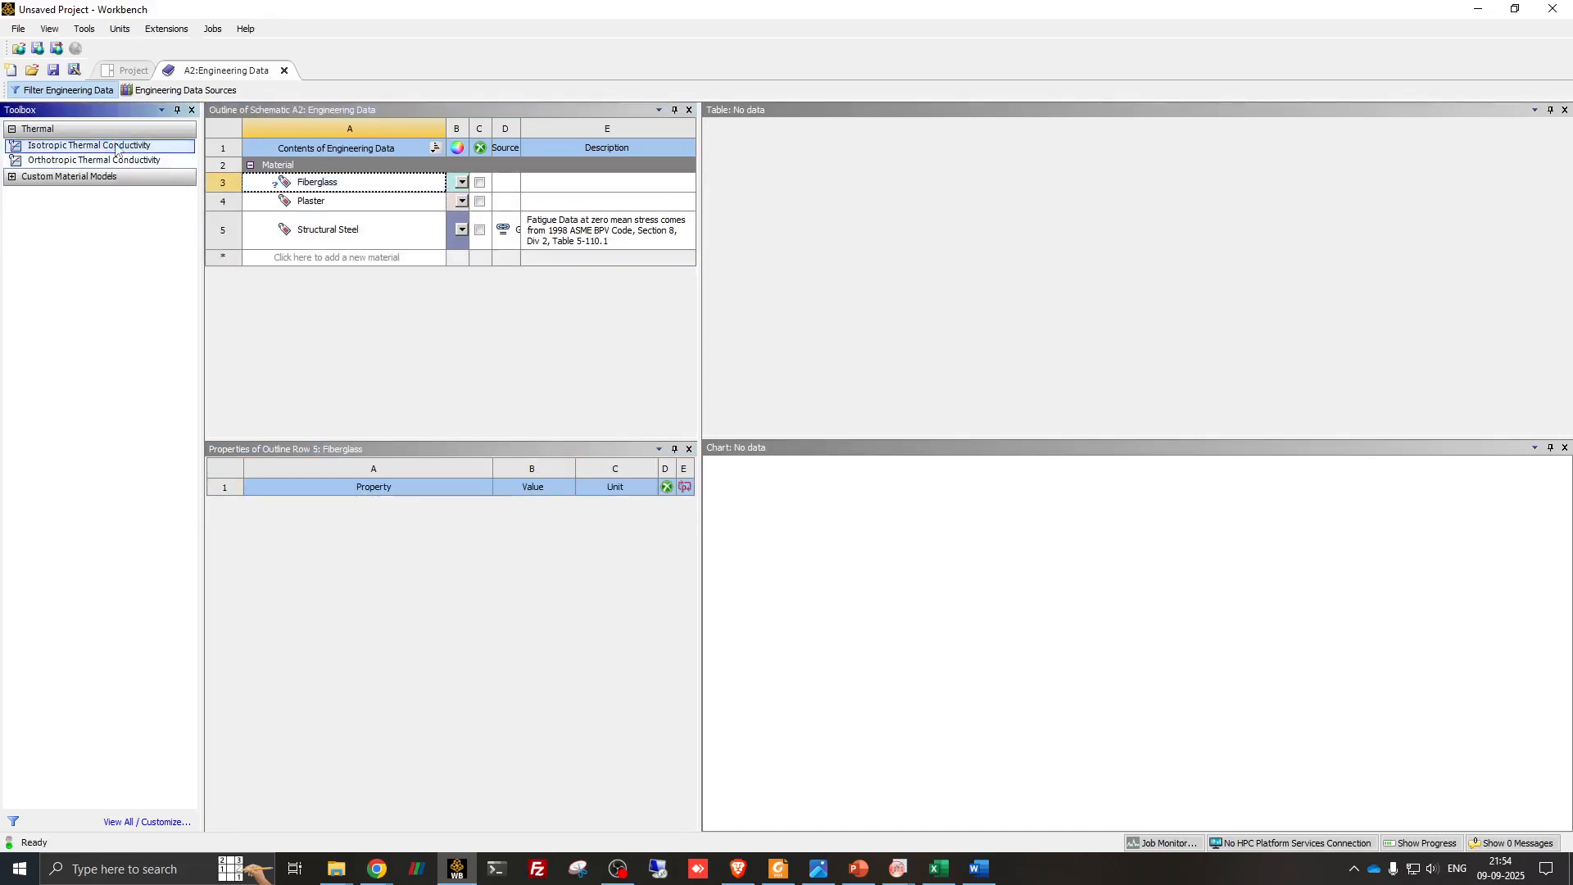
right_click(115, 146)
click(143, 153)
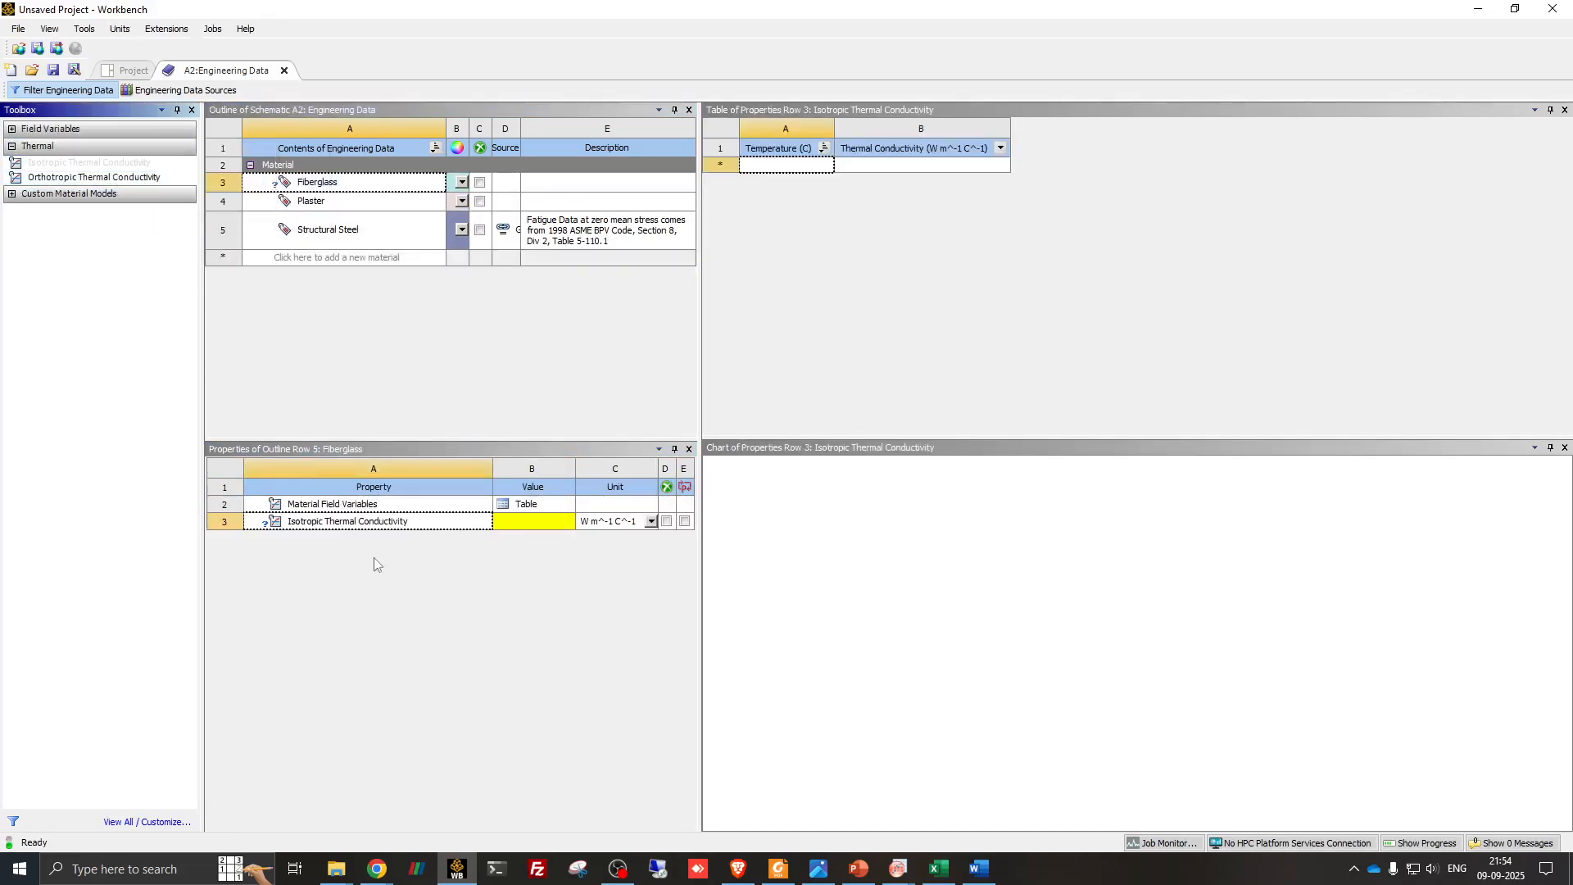
- Set Fiberglass's isotropic thermal conductivity to 0.04 W m^-1 K^-1, checking the value on the PowerPoint problem slide
click(651, 521)
click(620, 536)
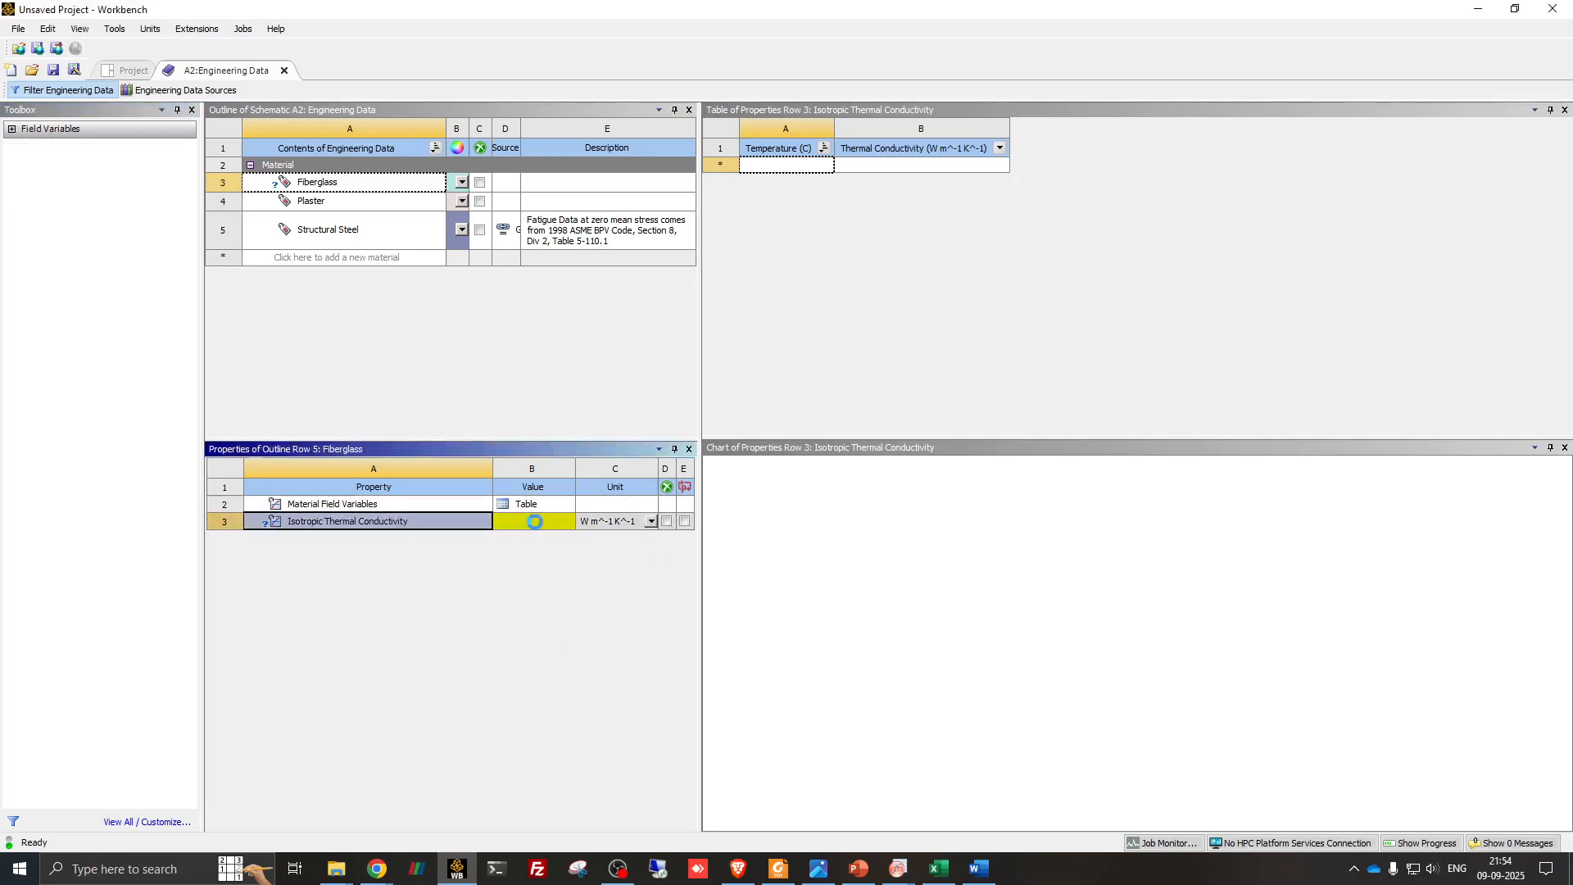
click(867, 873)
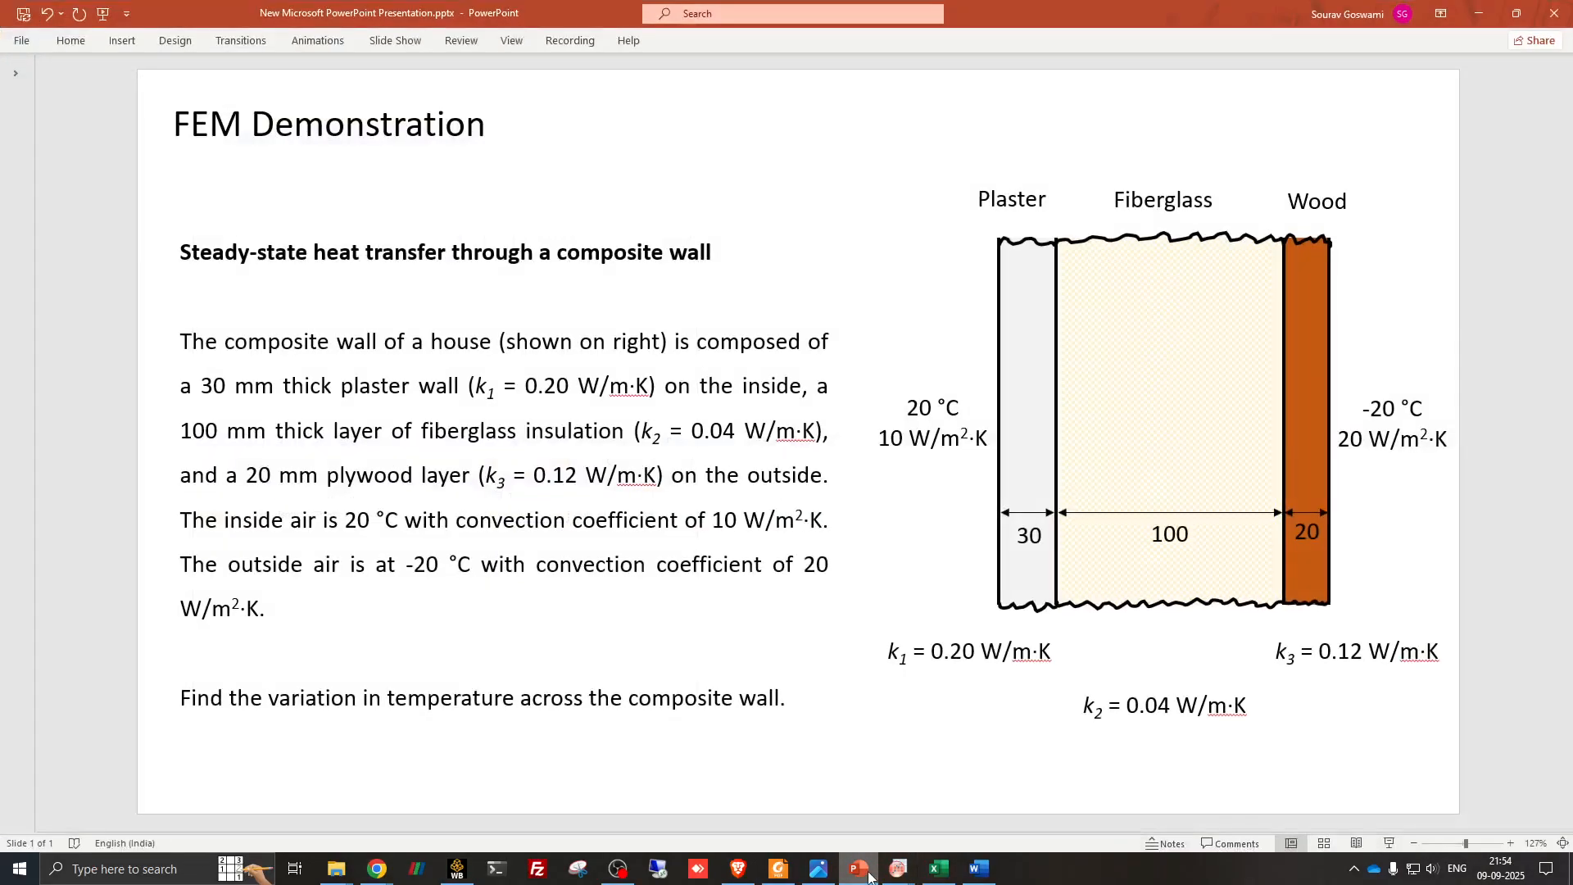
click(861, 871)
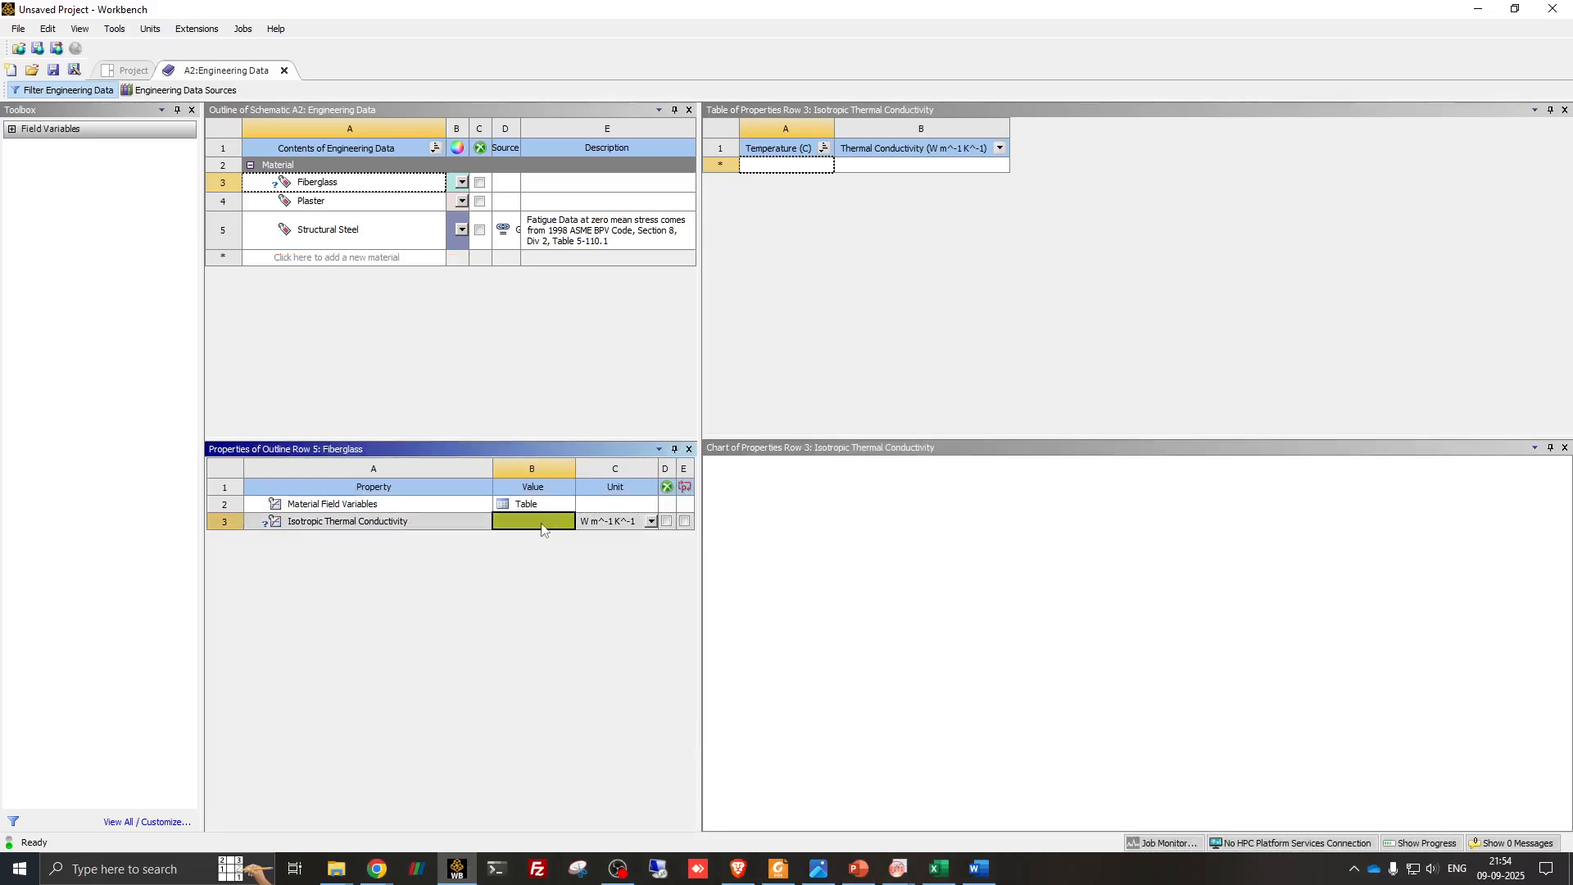
text(0.04)
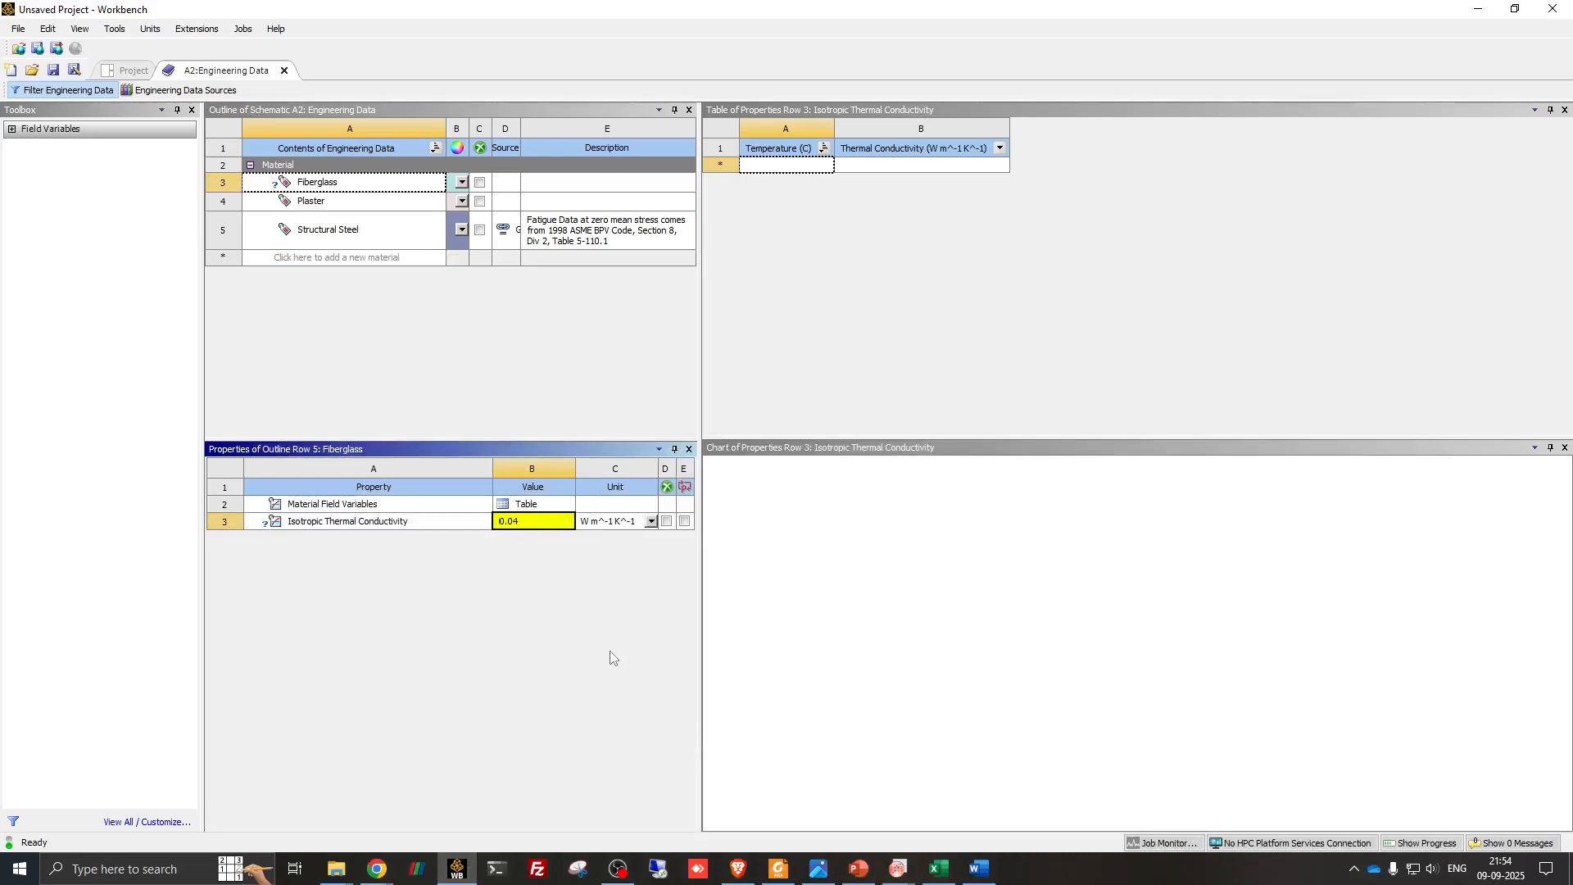
key(Return)
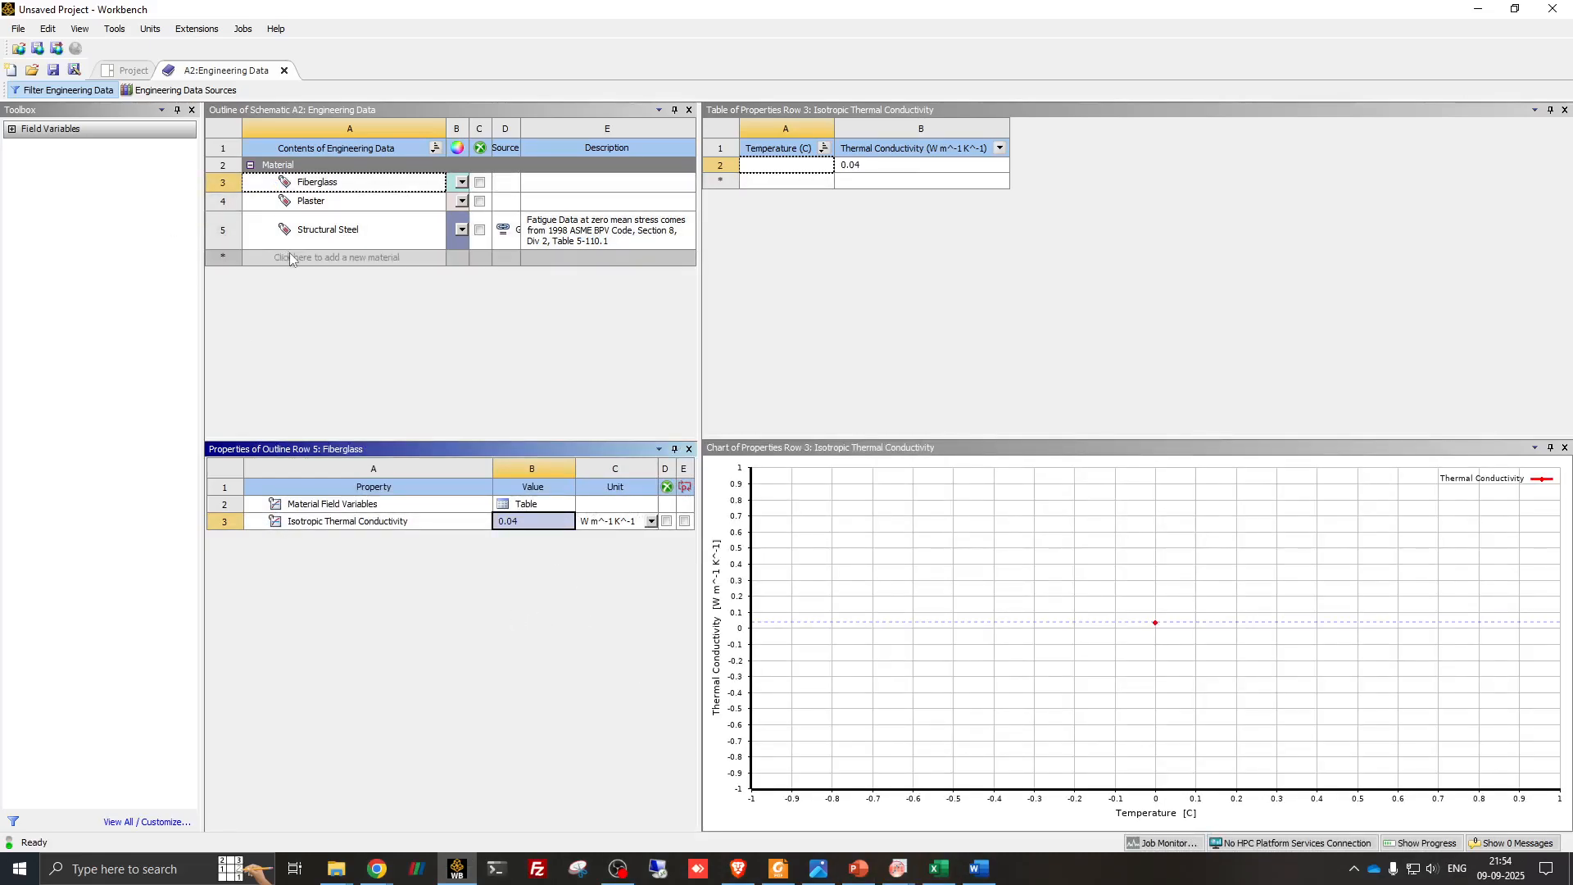
- Add a new material named Wood and include the Isotropic Thermal Conductivity property in it
click(290, 256)
text(Wood)
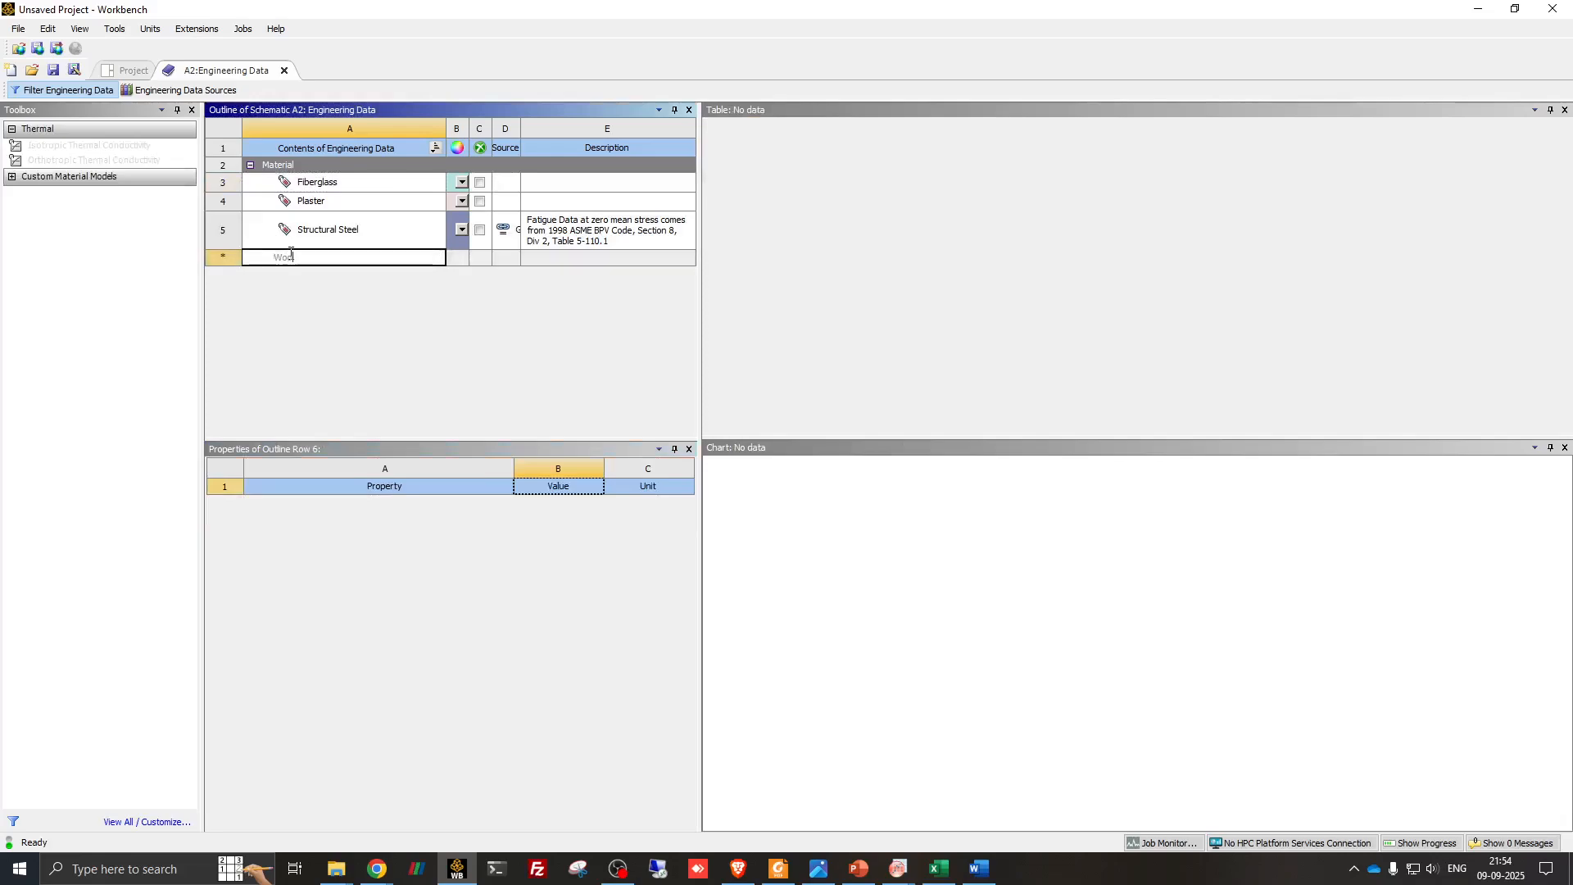
key(Return)
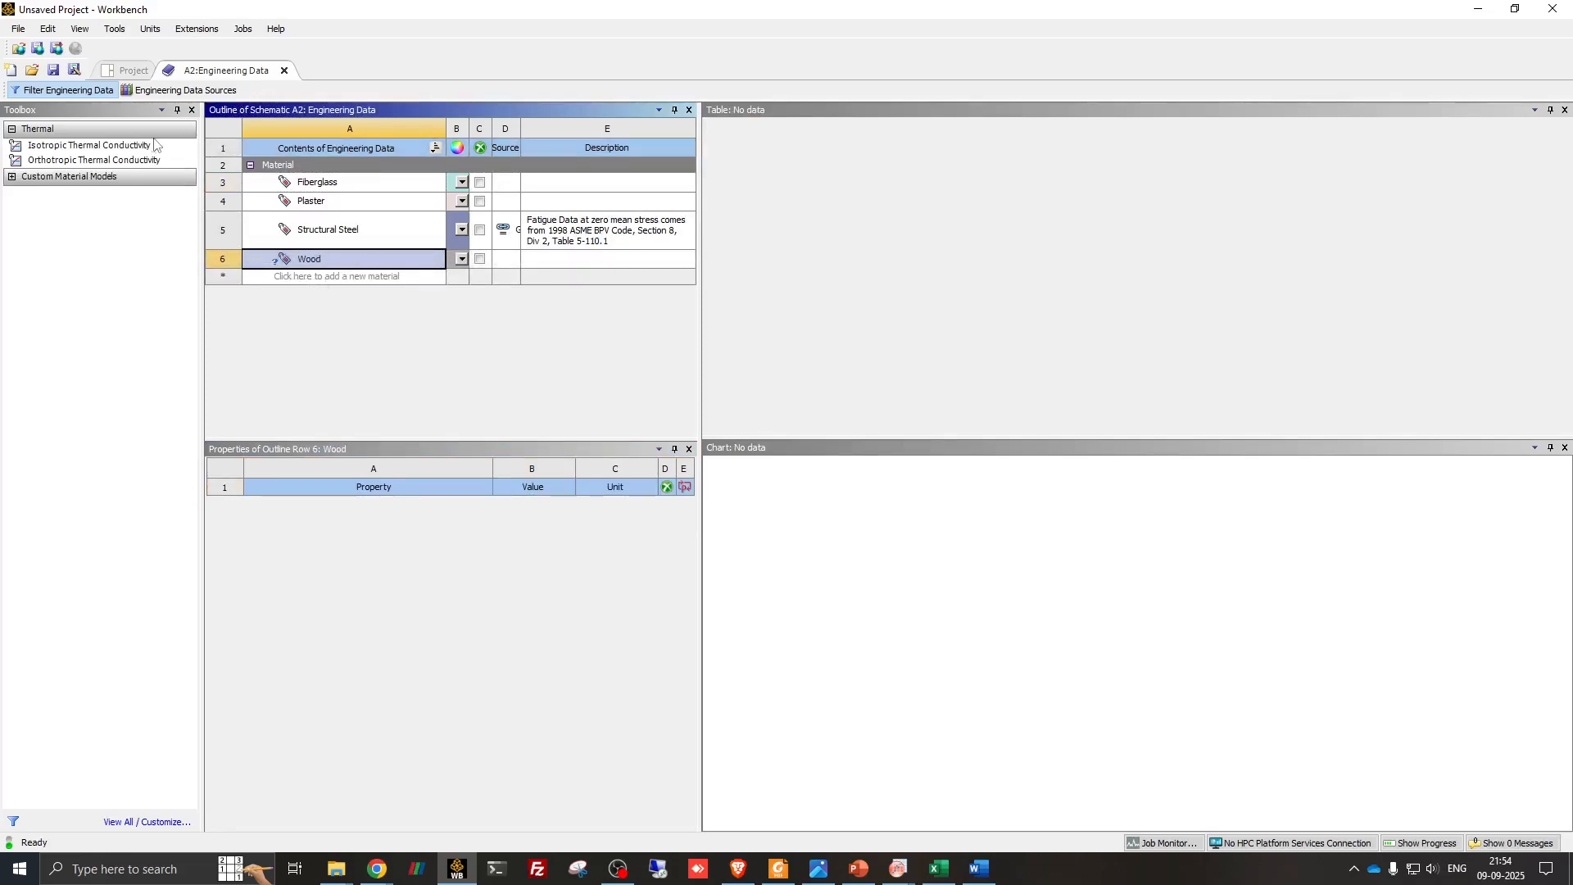
click(152, 145)
right_click(150, 145)
click(182, 154)
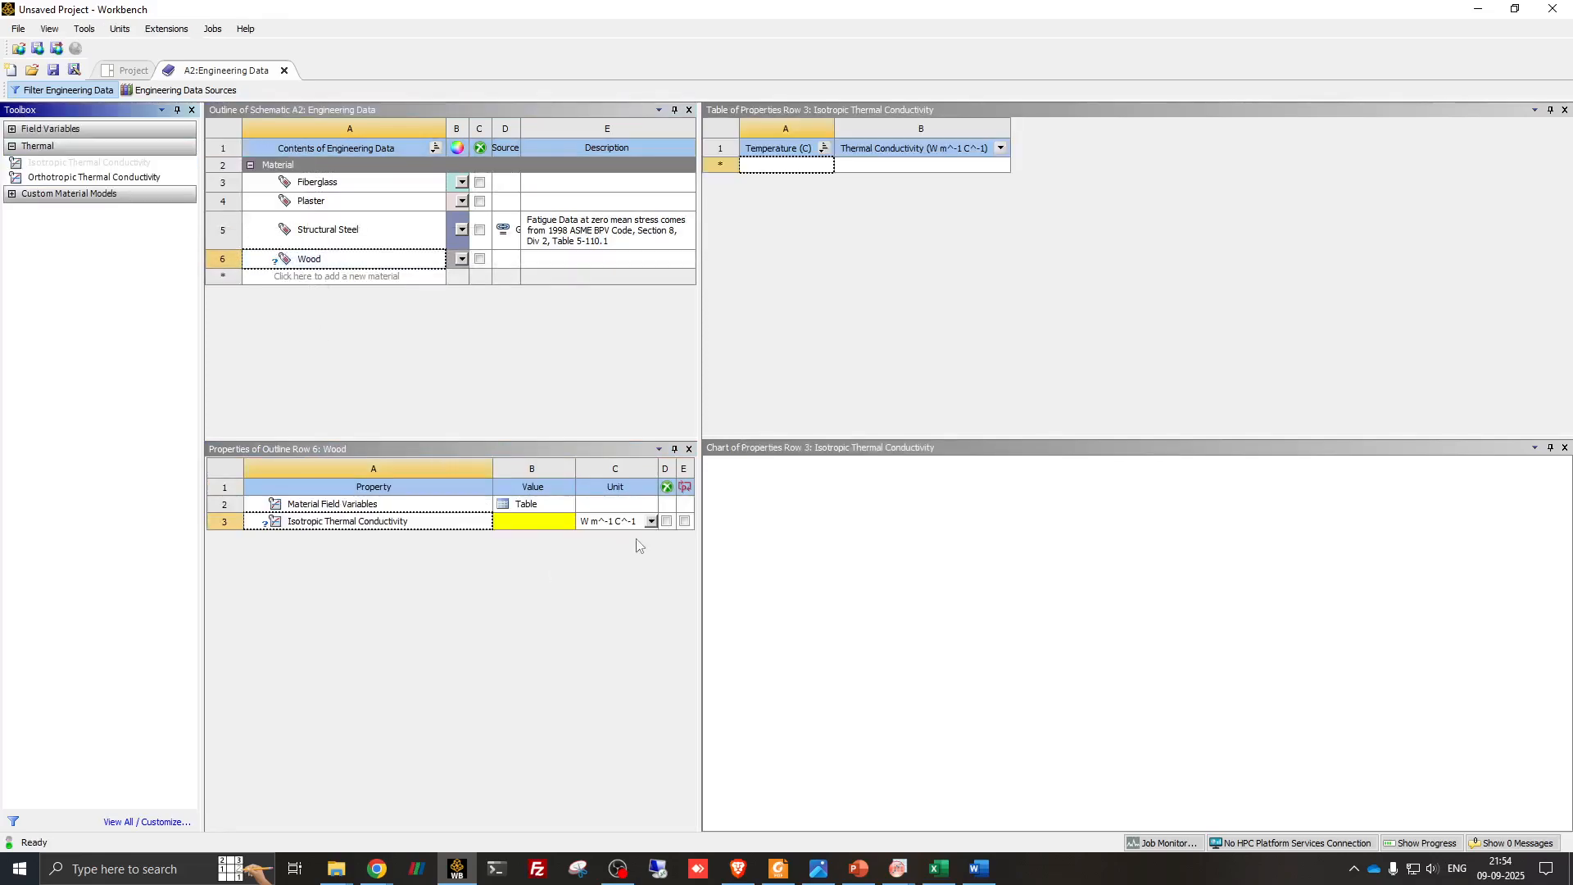
- Set Wood's isotropic thermal conductivity to 0.12 W m^-1 K^-1 per the PowerPoint slide, and close Engineering Data
click(652, 522)
click(537, 523)
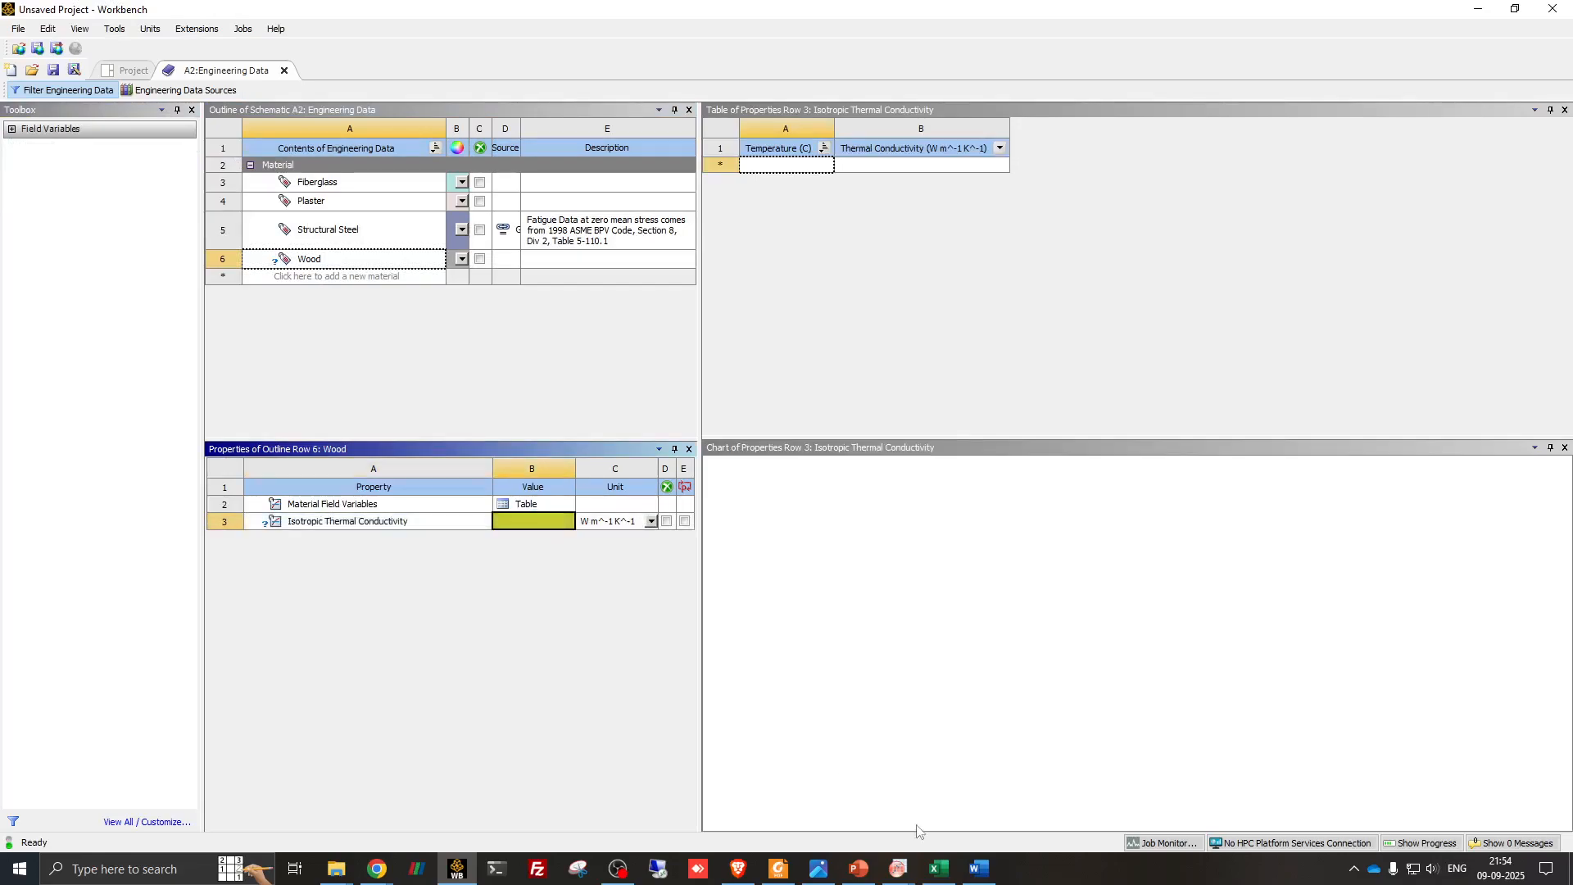
click(873, 870)
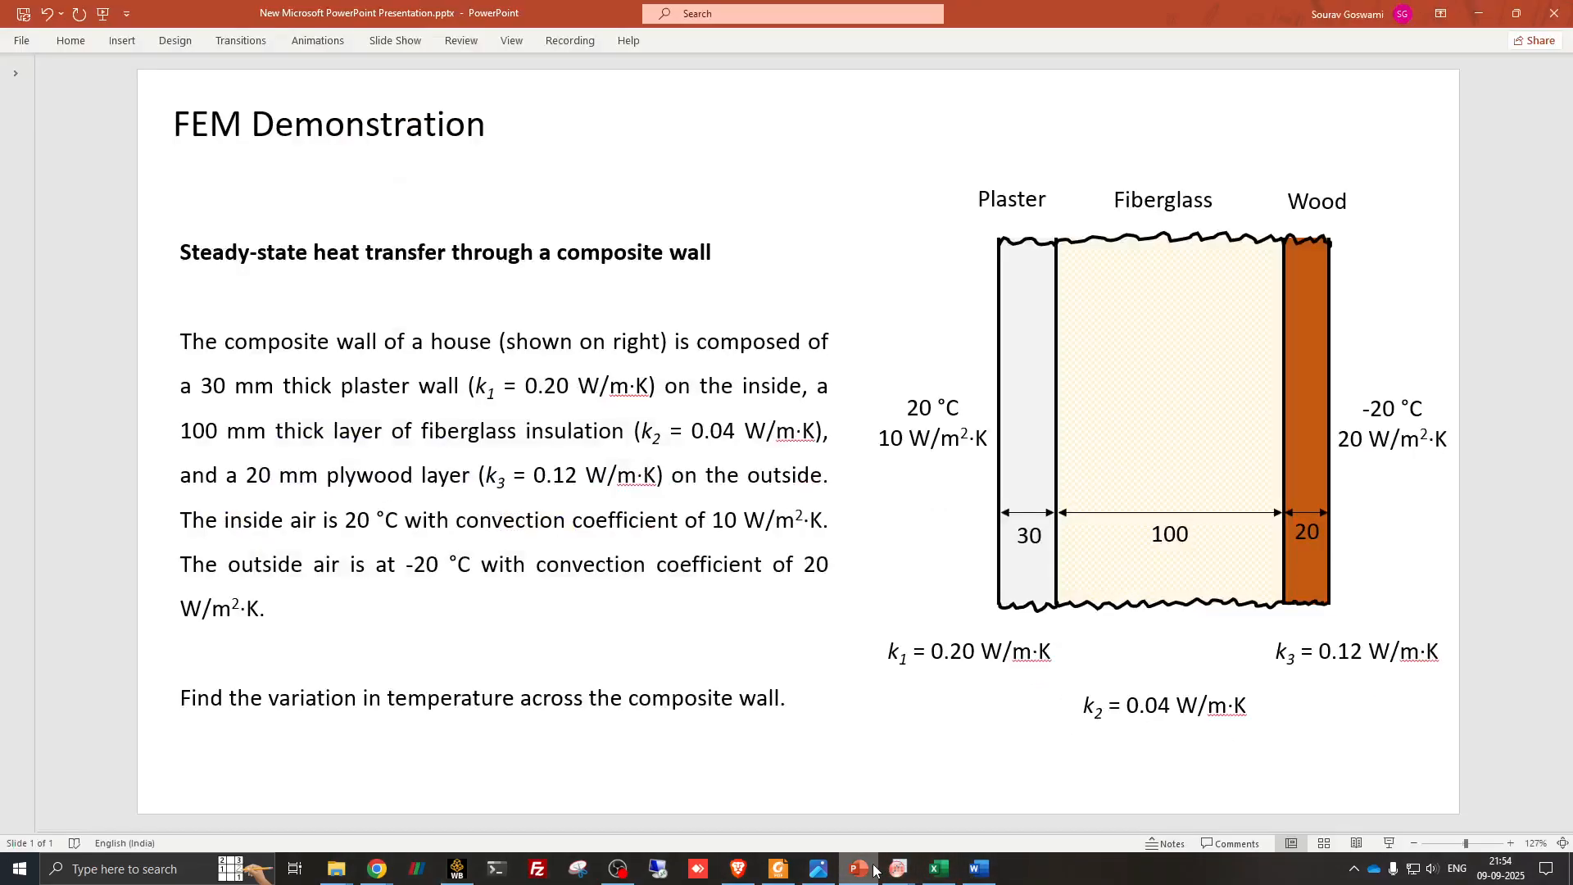
click(858, 868)
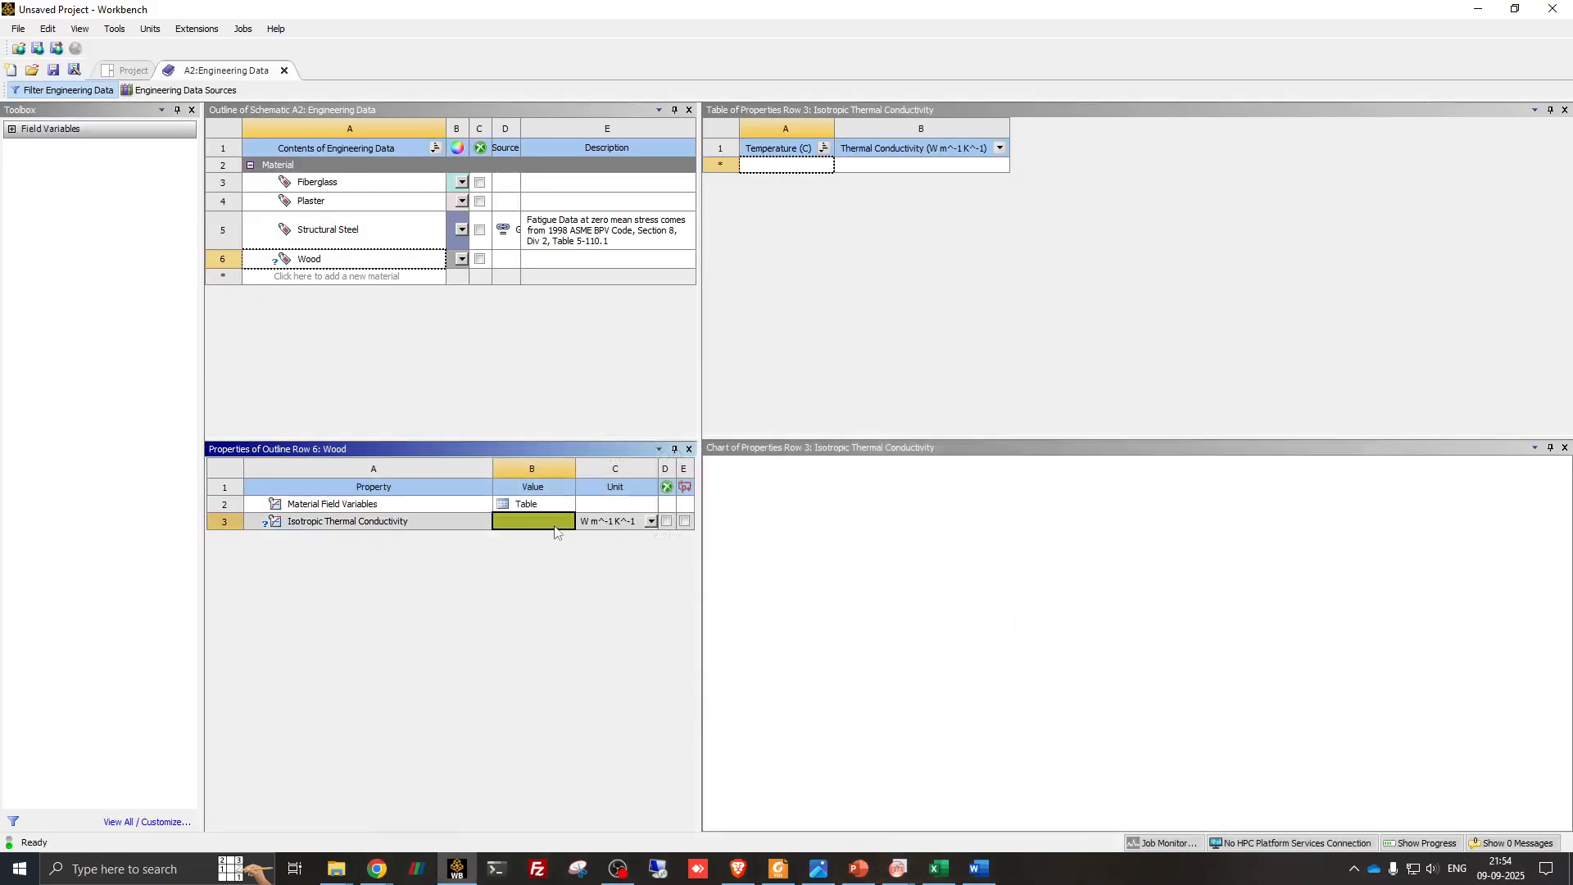
text(0.12)
key(Return)
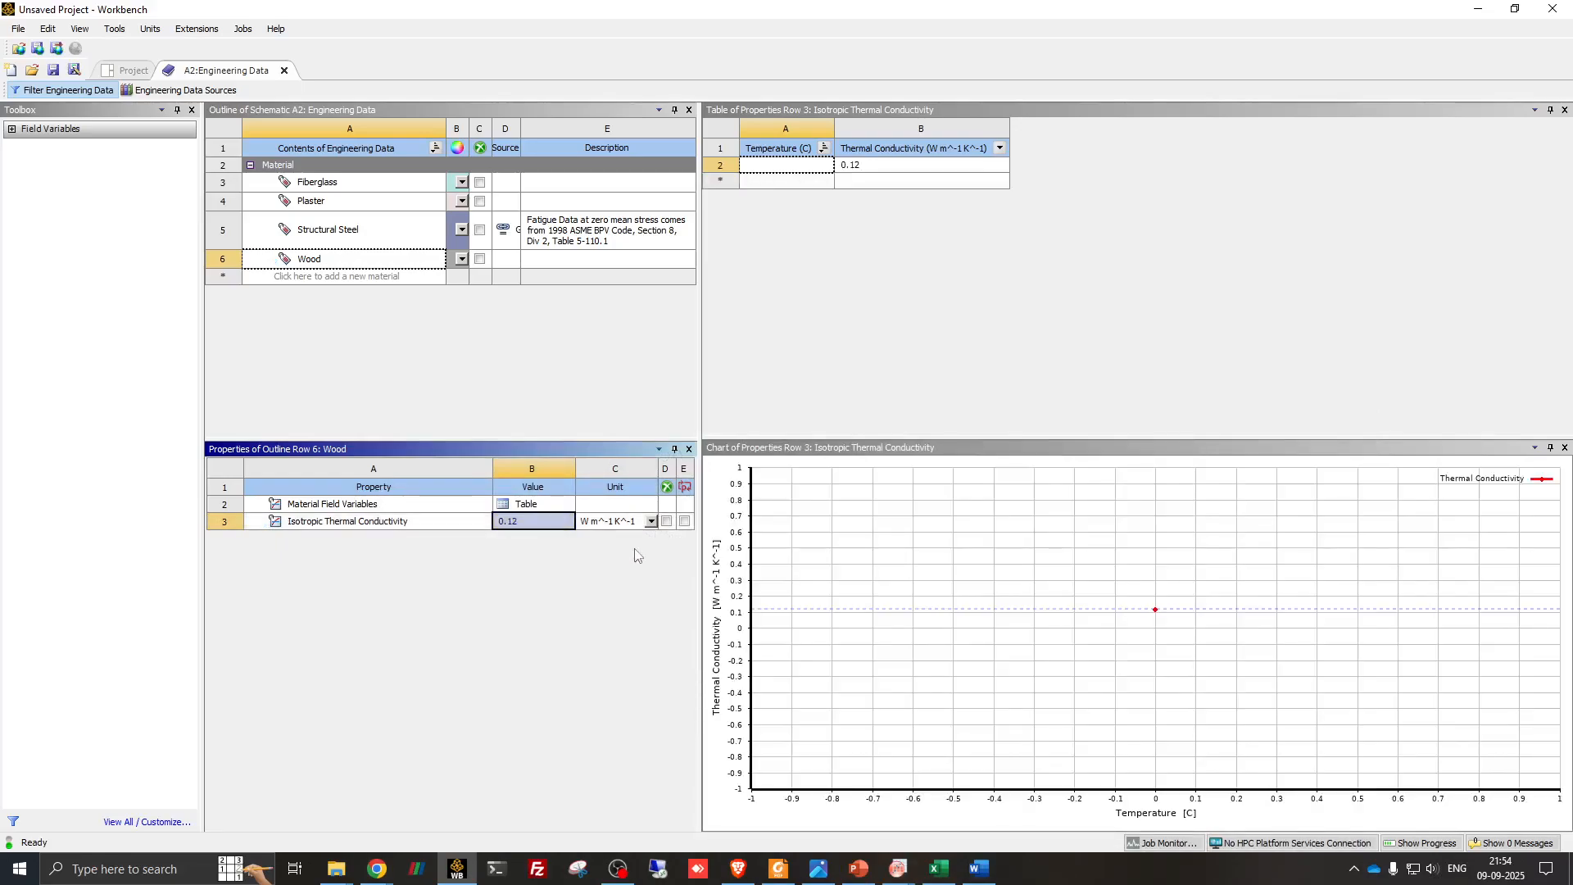
click(285, 71)
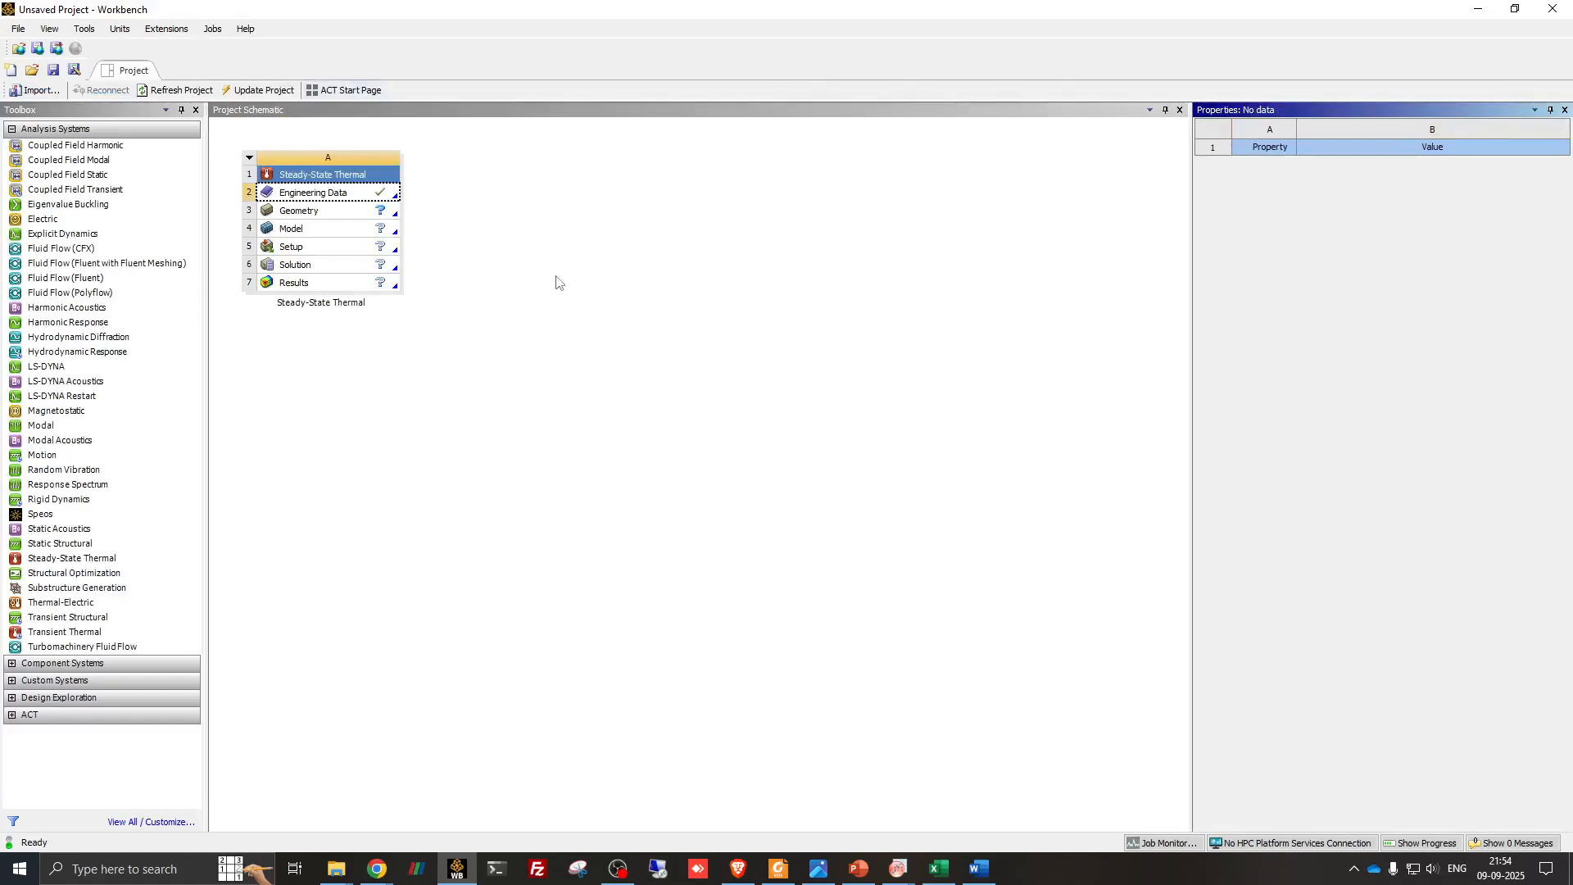
- Set the analysis type of the Steady-State Thermal system's Geometry cell to 2D
click(287, 212)
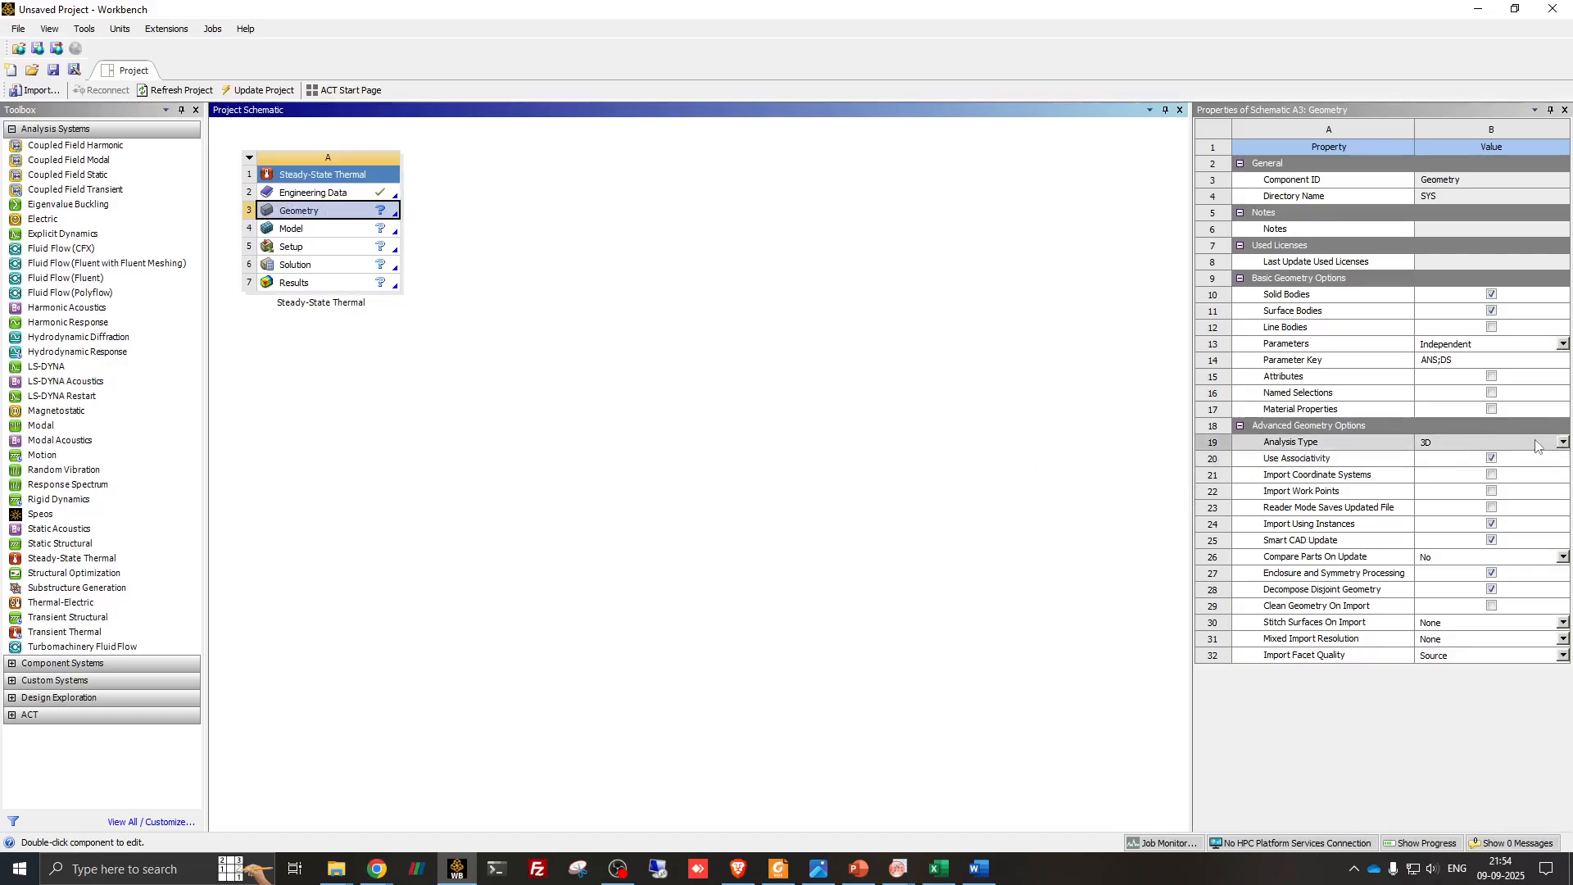
click(1475, 444)
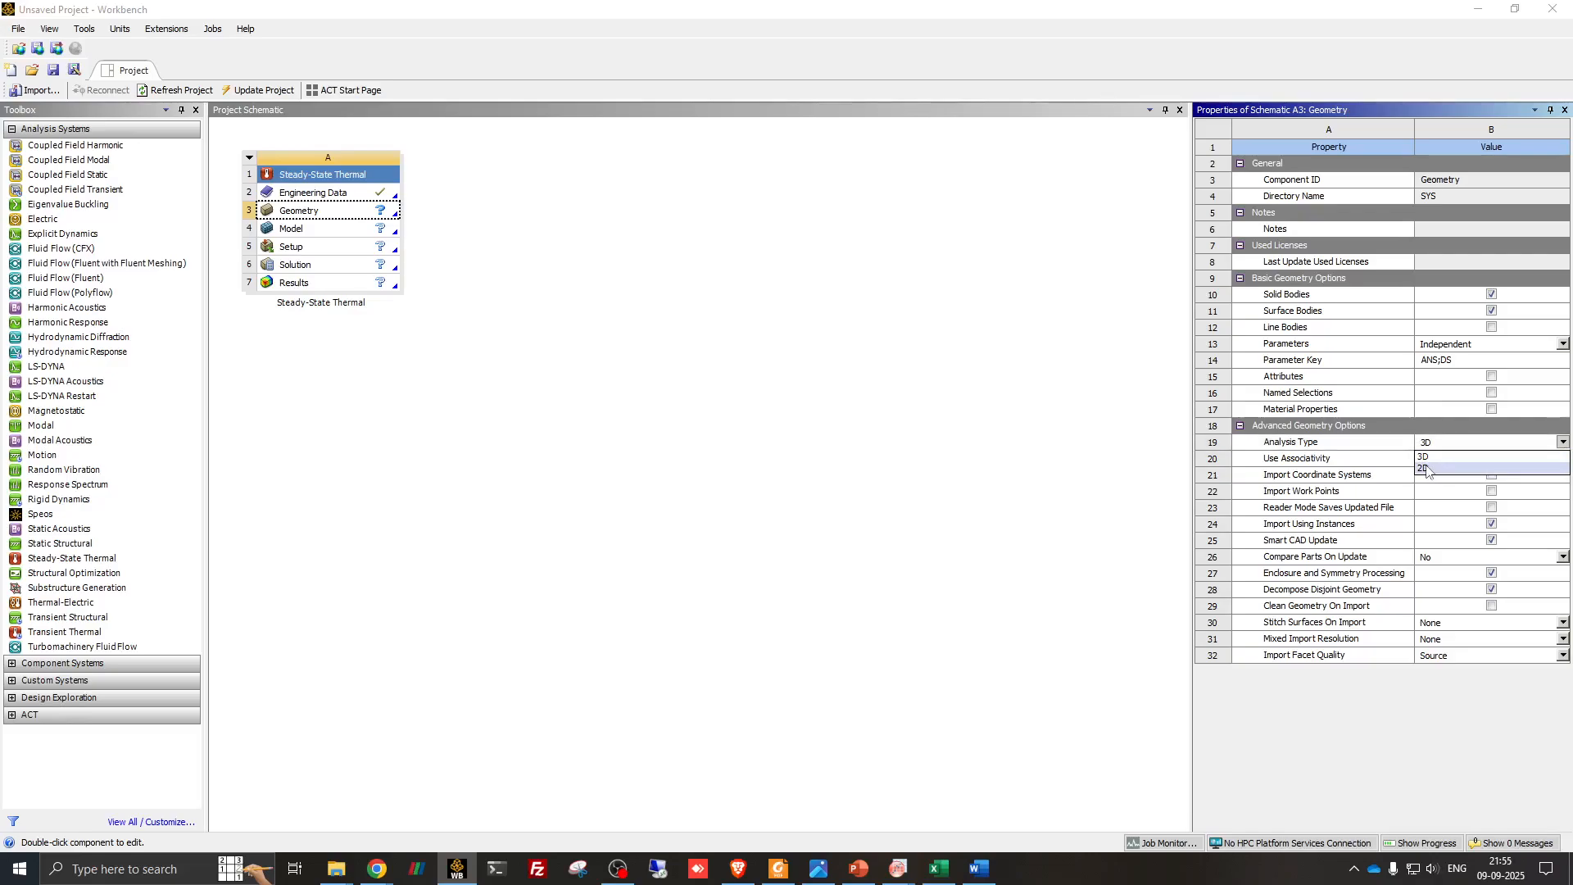
click(1427, 470)
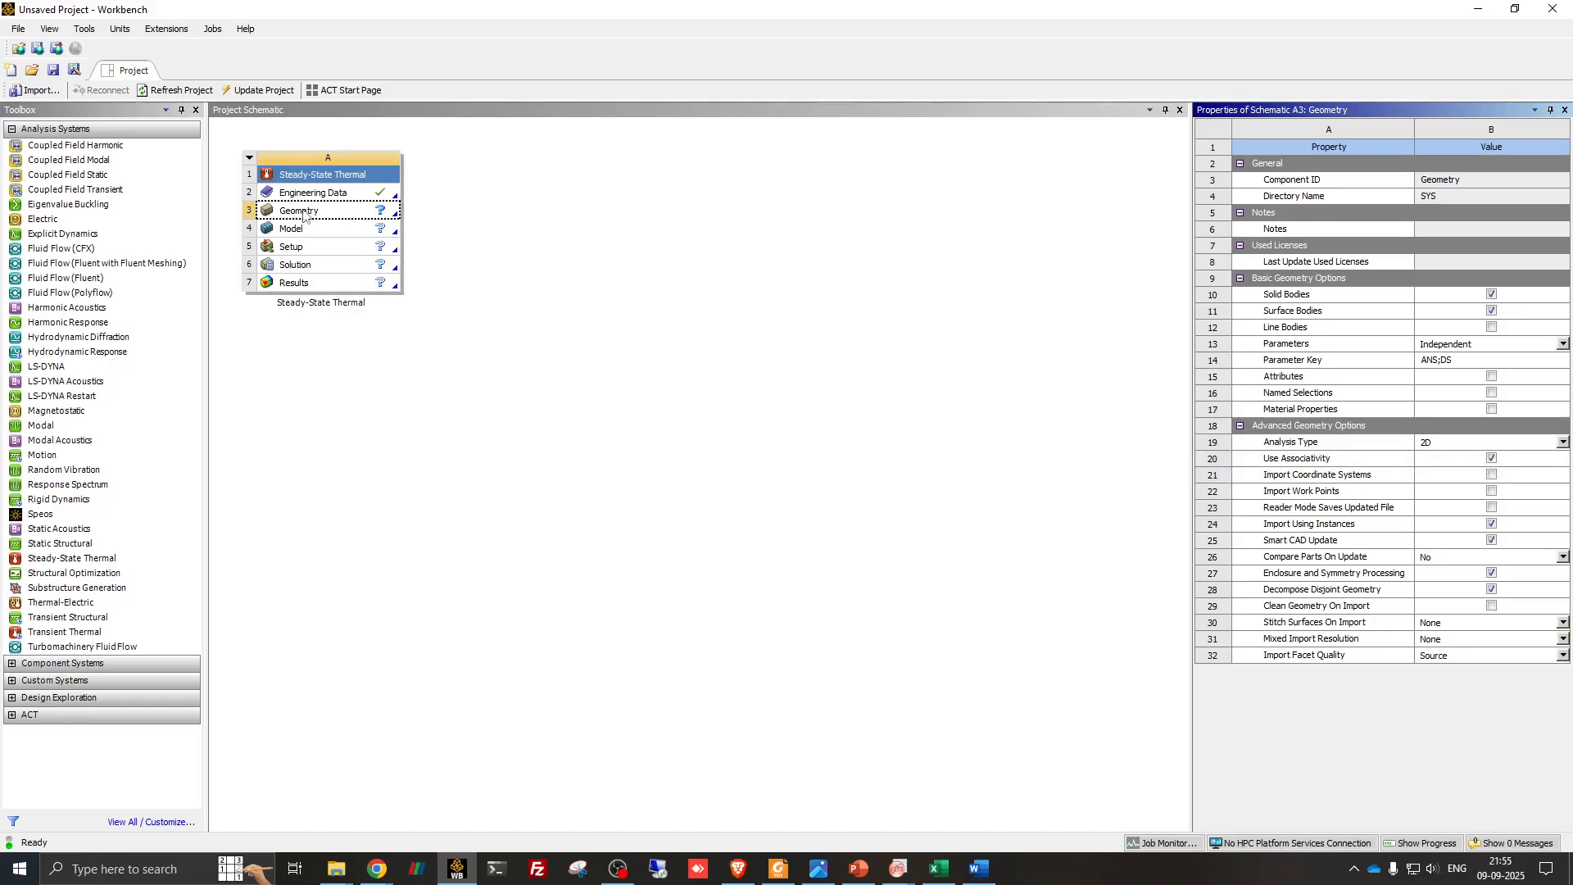
- Create a new DesignModeler geometry for the Steady-State Thermal system
click(303, 215)
right_click(304, 215)
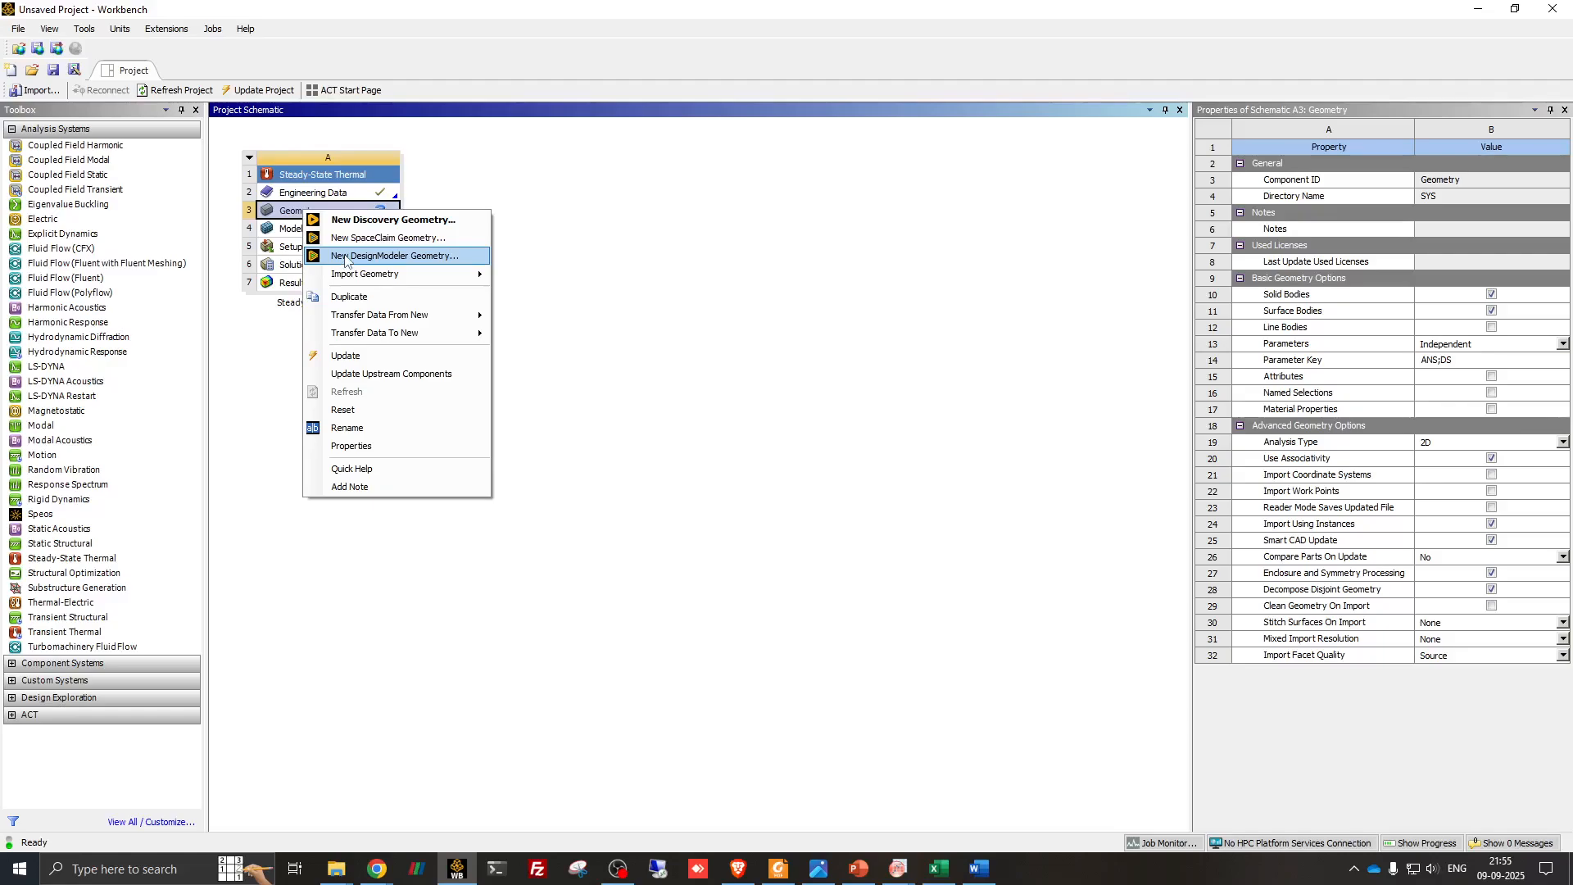
click(345, 258)
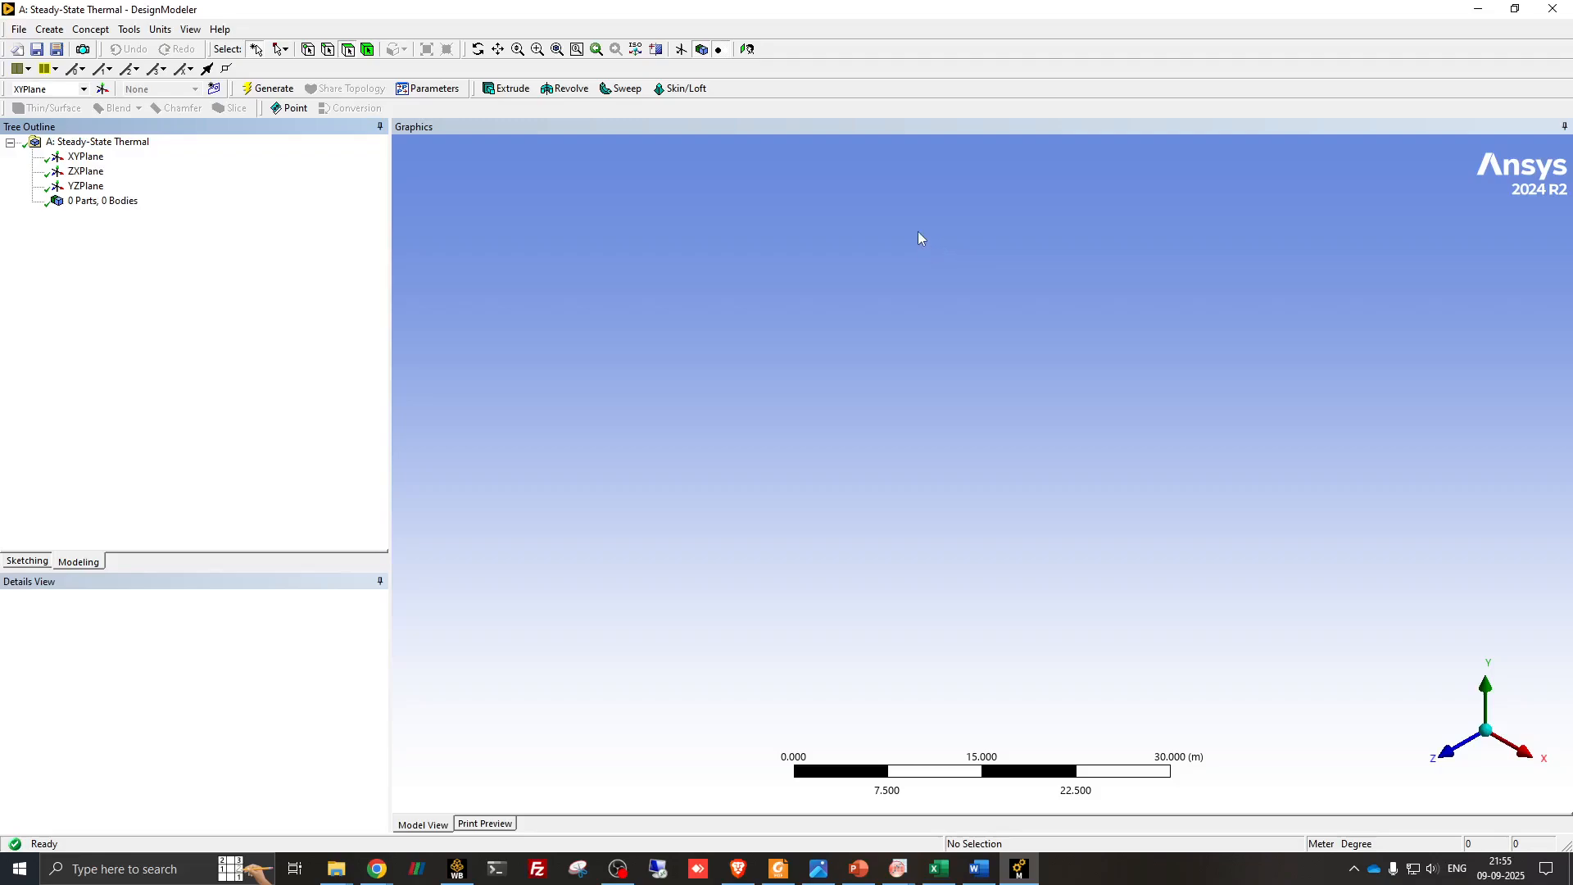
- Review the composite wall problem on the PowerPoint slide, and return to DesignModeler to view XYPlane face-on from +Z
click(859, 869)
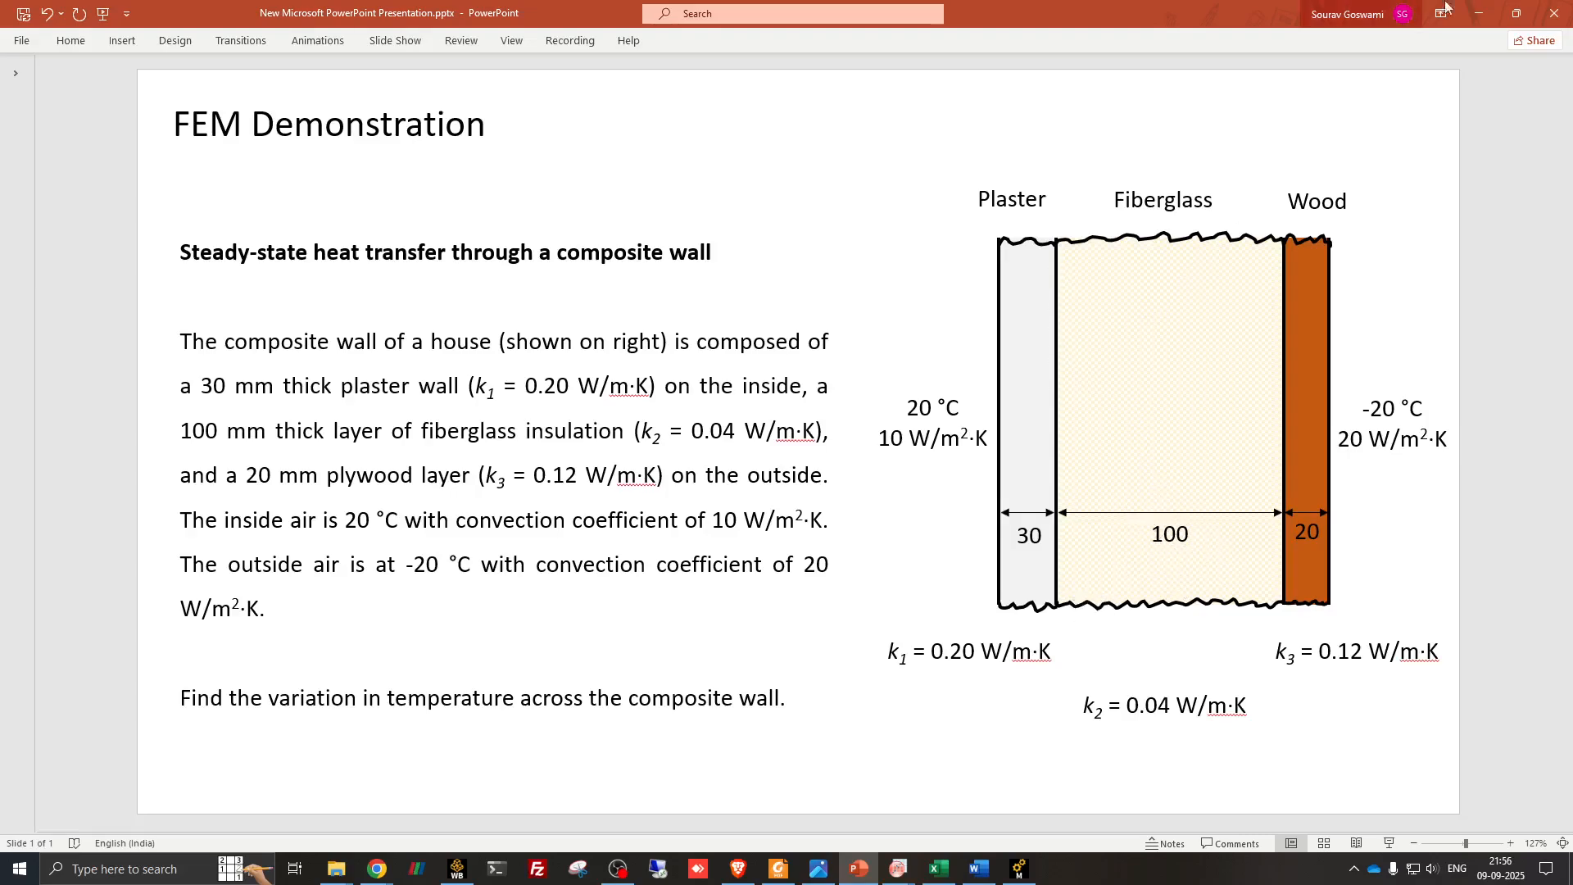
click(1474, 11)
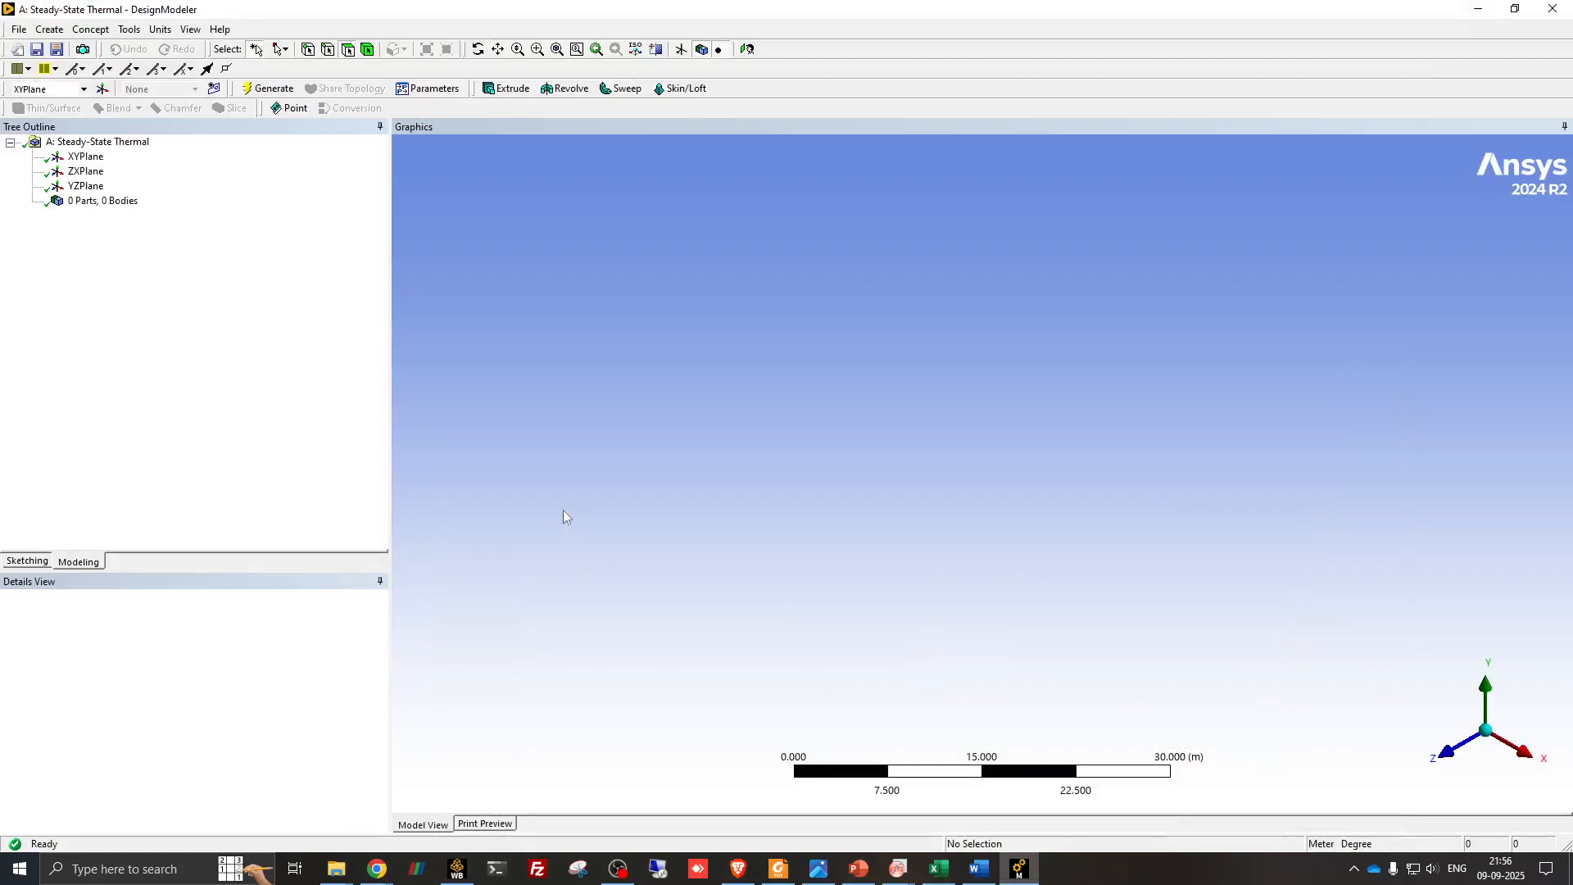
click(87, 158)
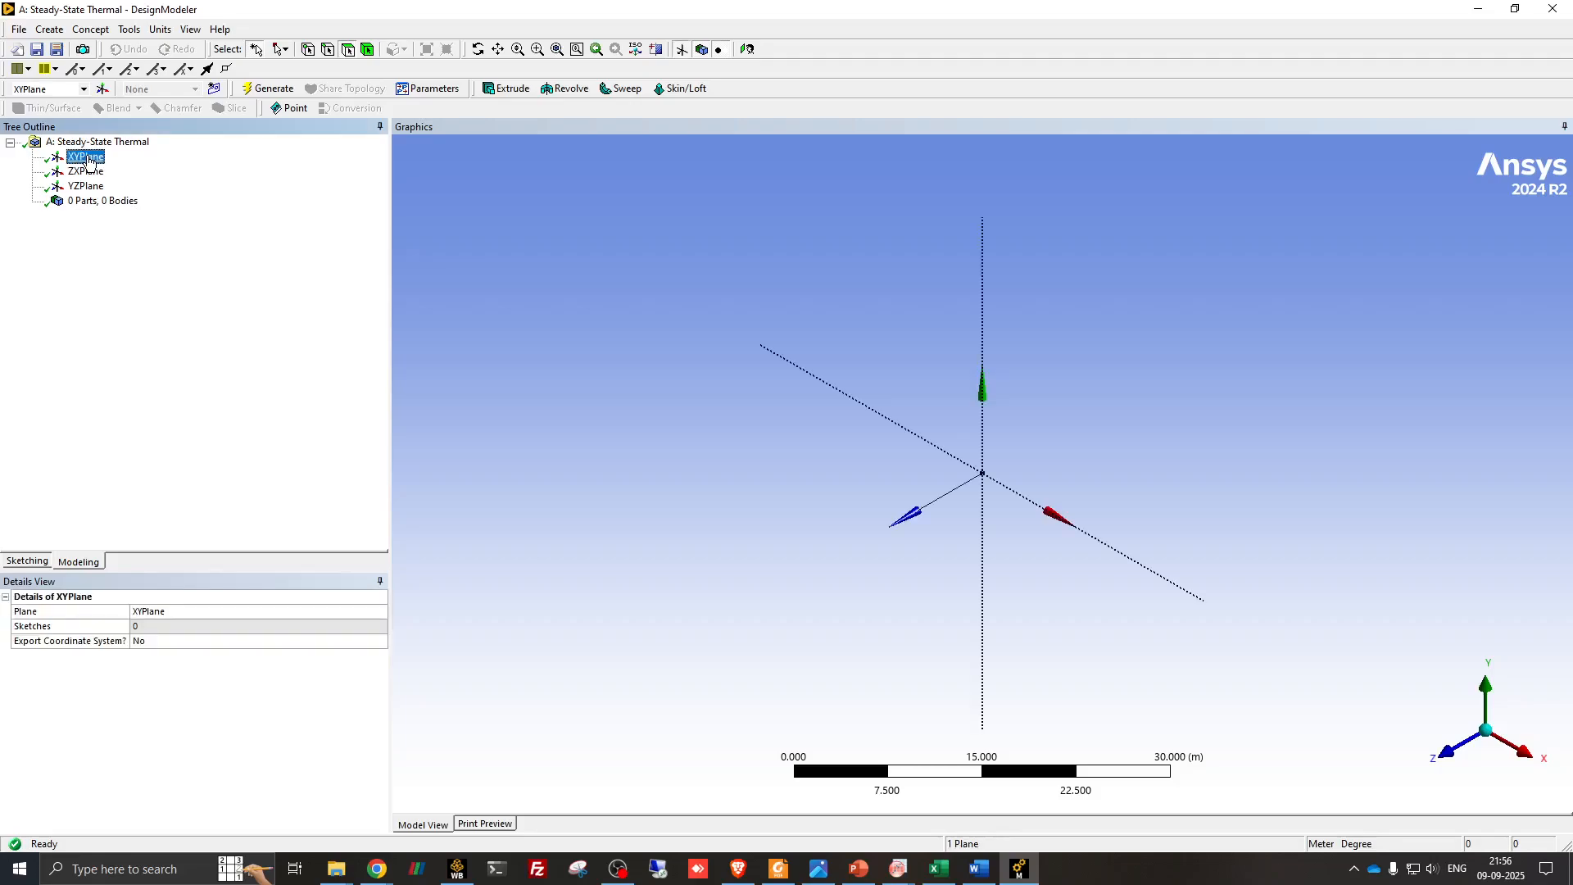
click(1446, 759)
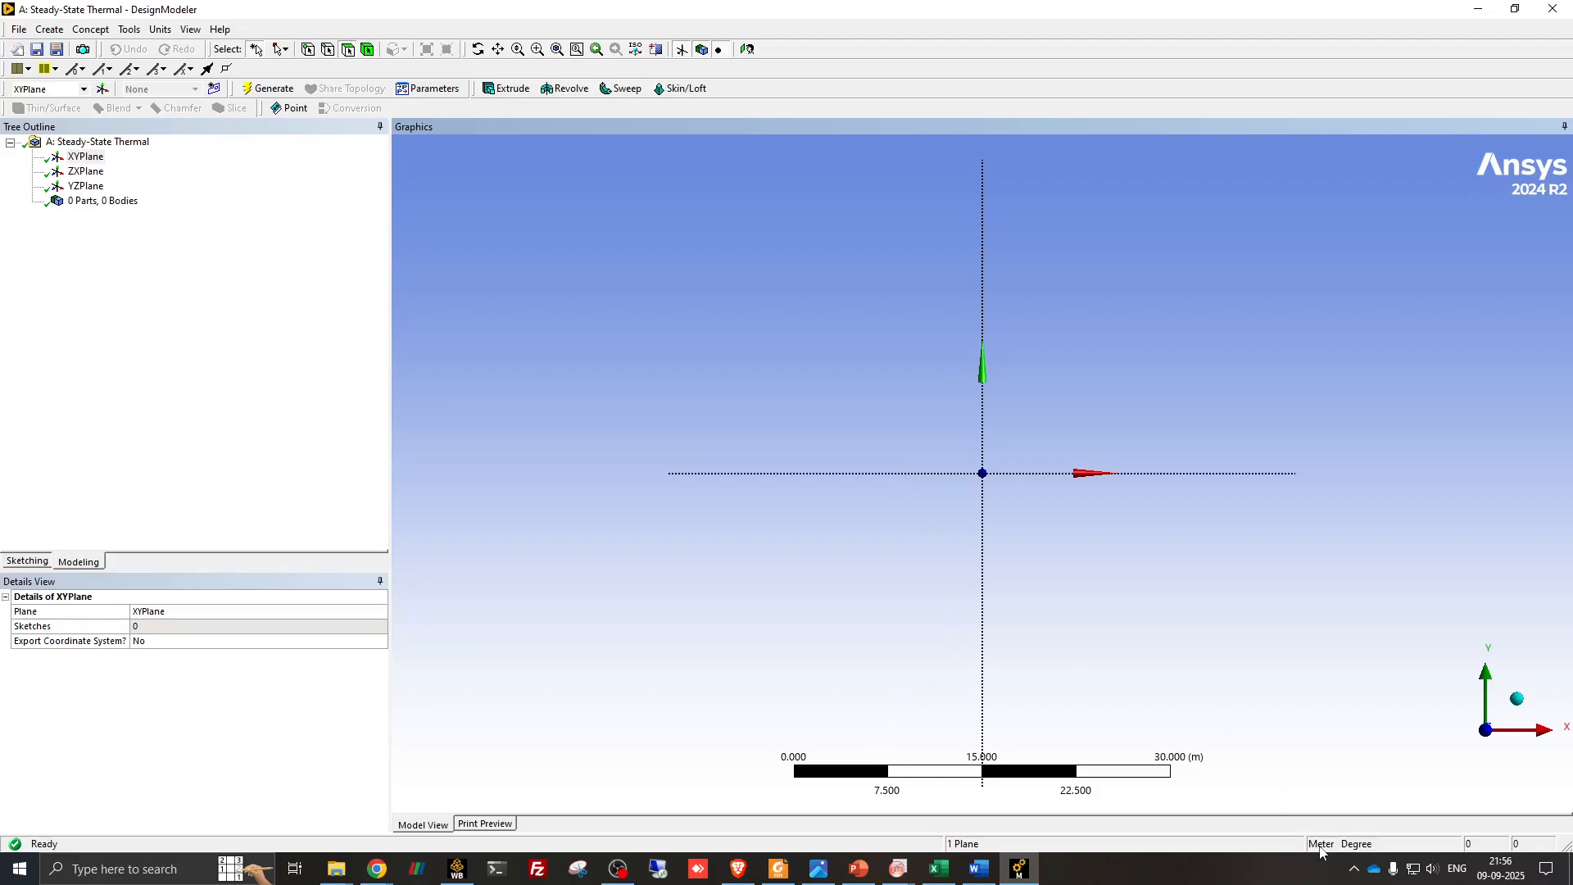
- Set the DesignModeler length unit to millimetres and create a new sketch on XYPlane
click(161, 29)
click(179, 83)
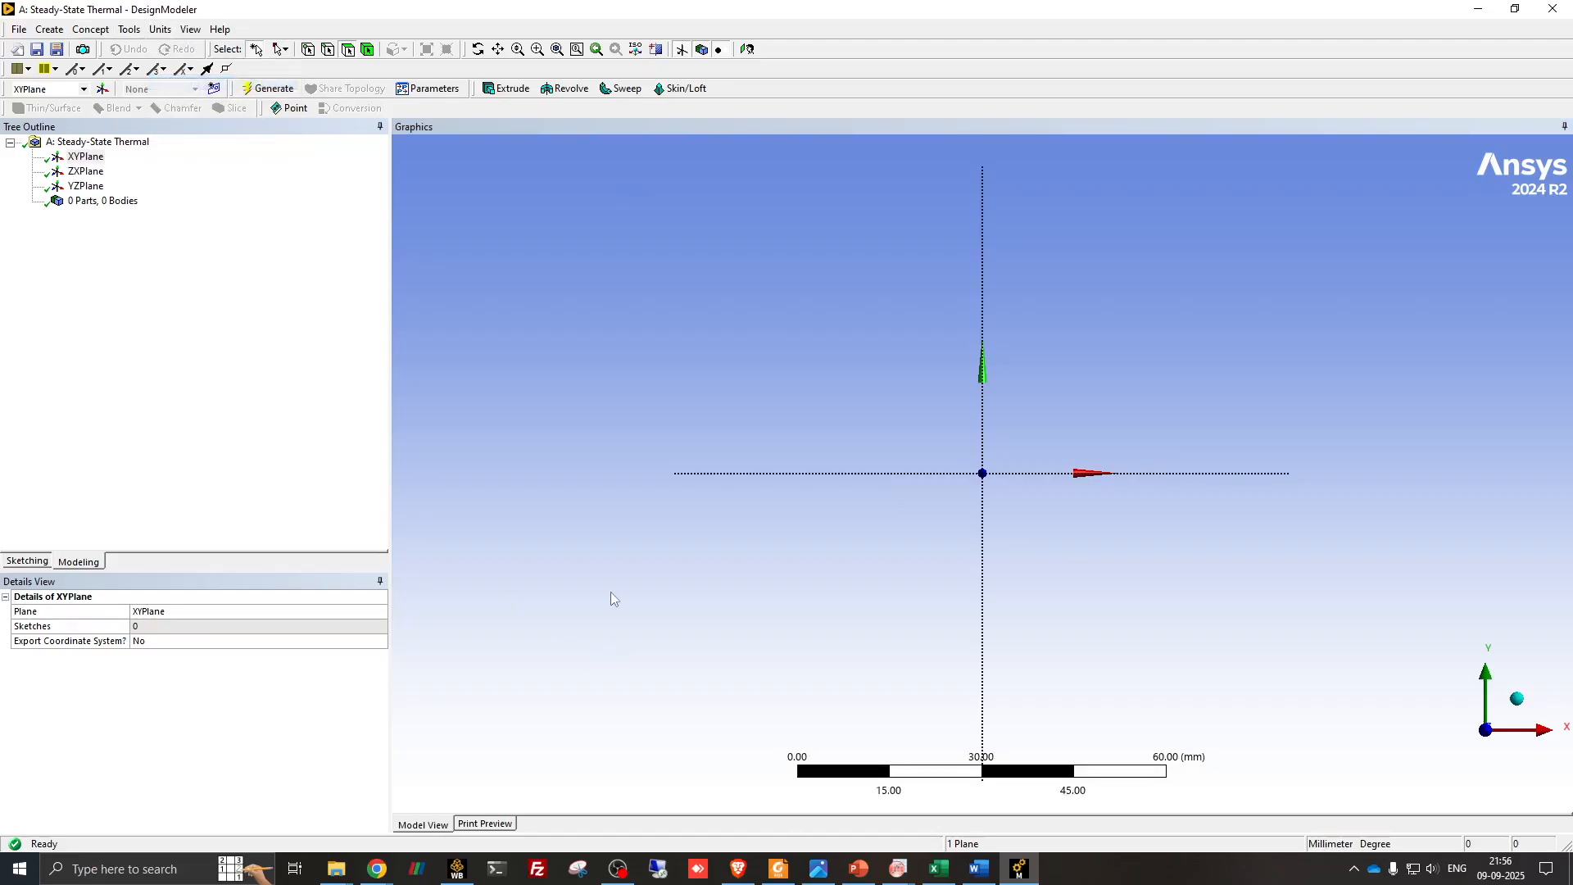
click(76, 159)
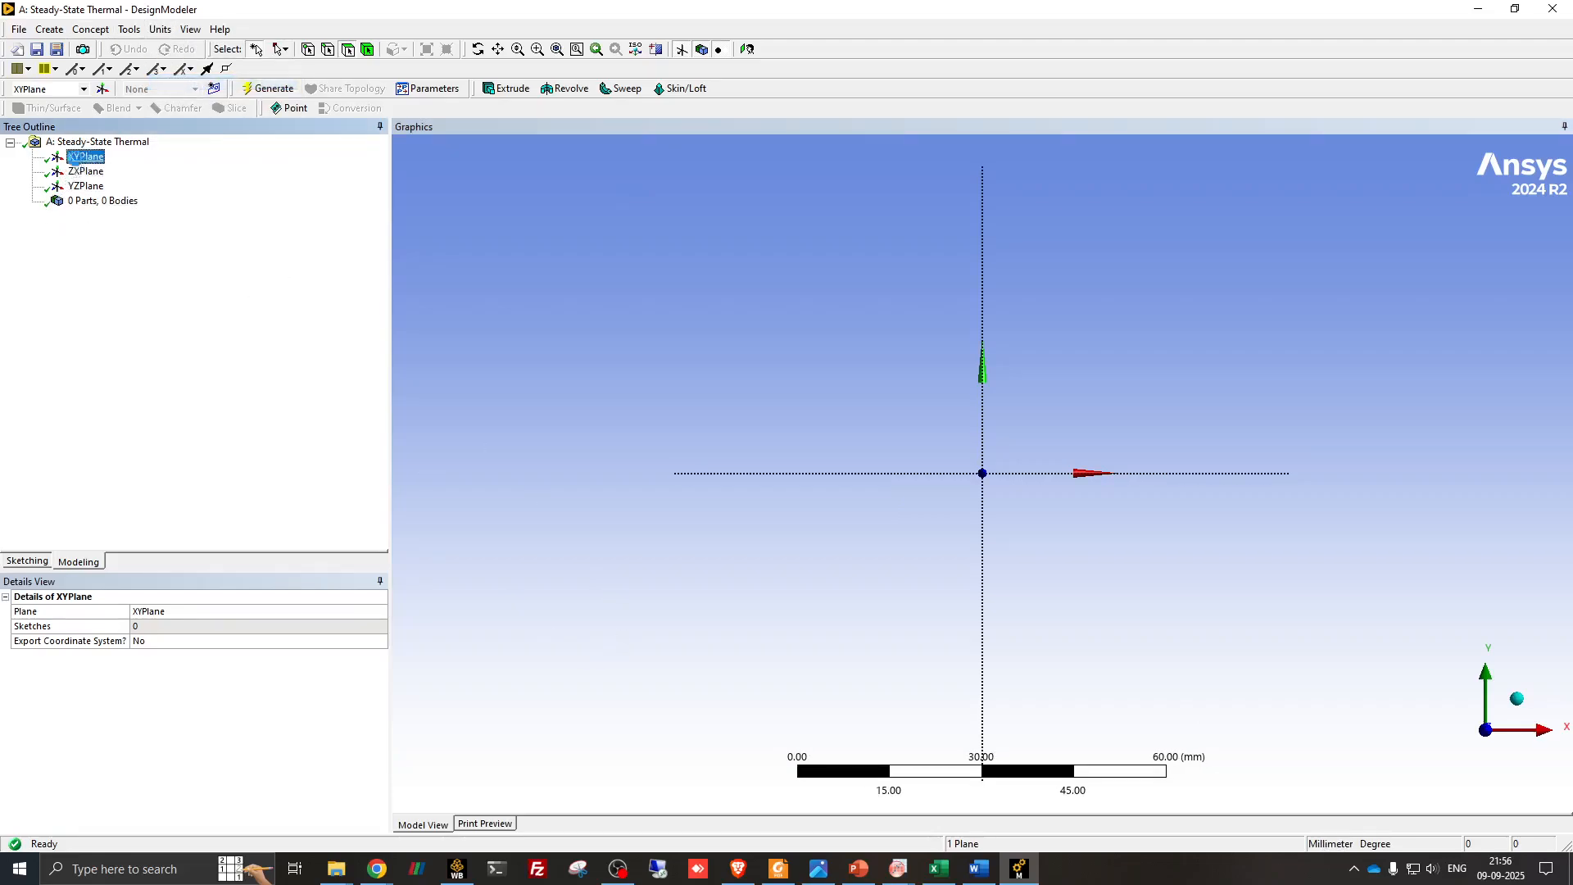
click(213, 88)
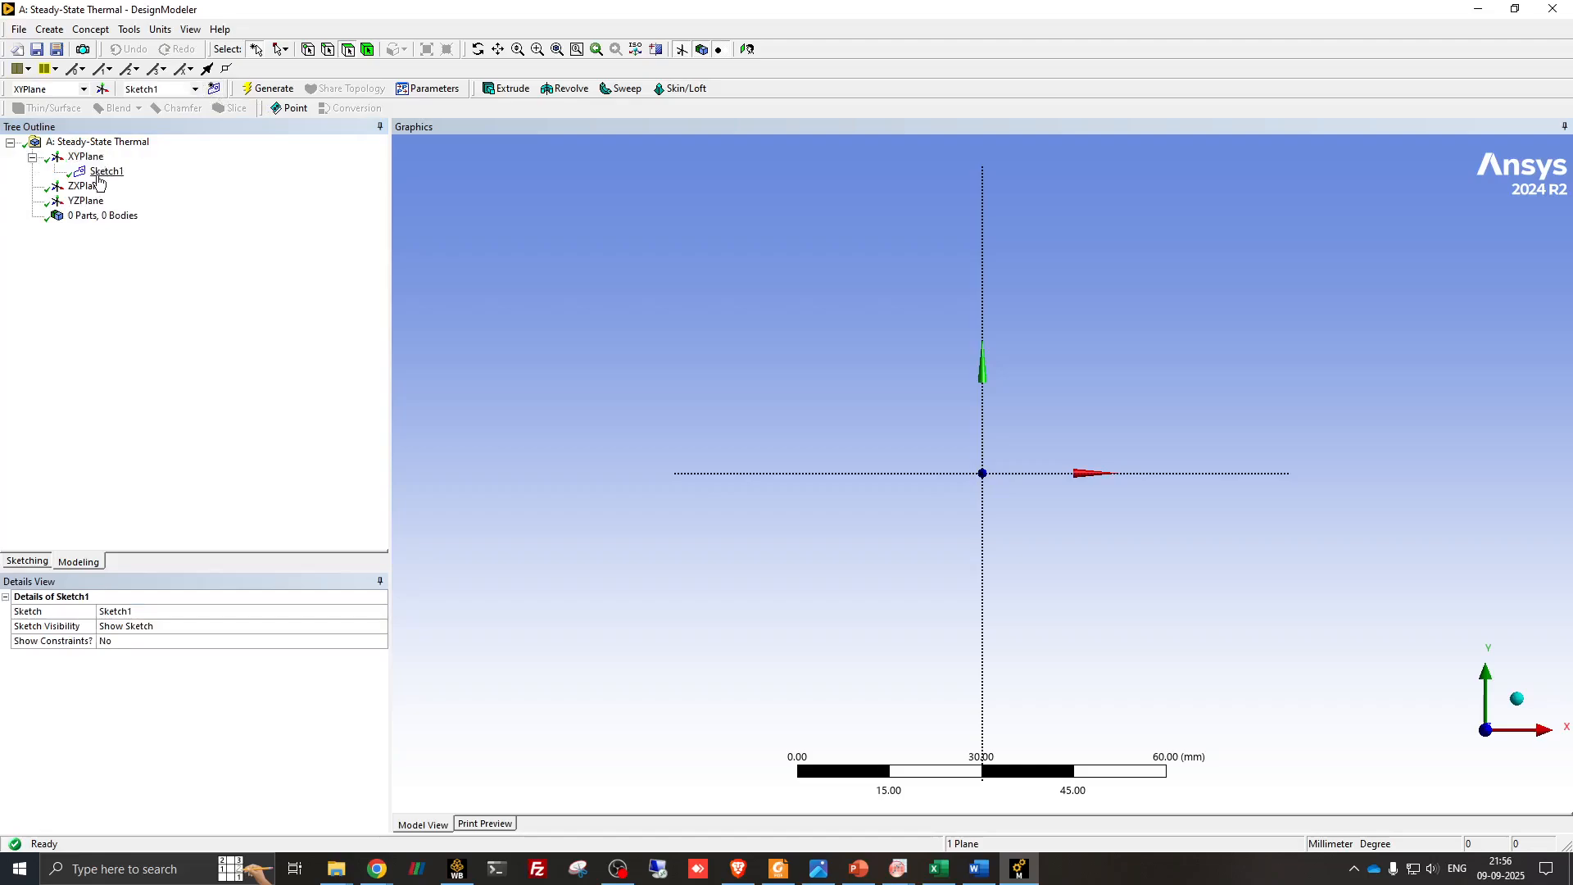
click(112, 174)
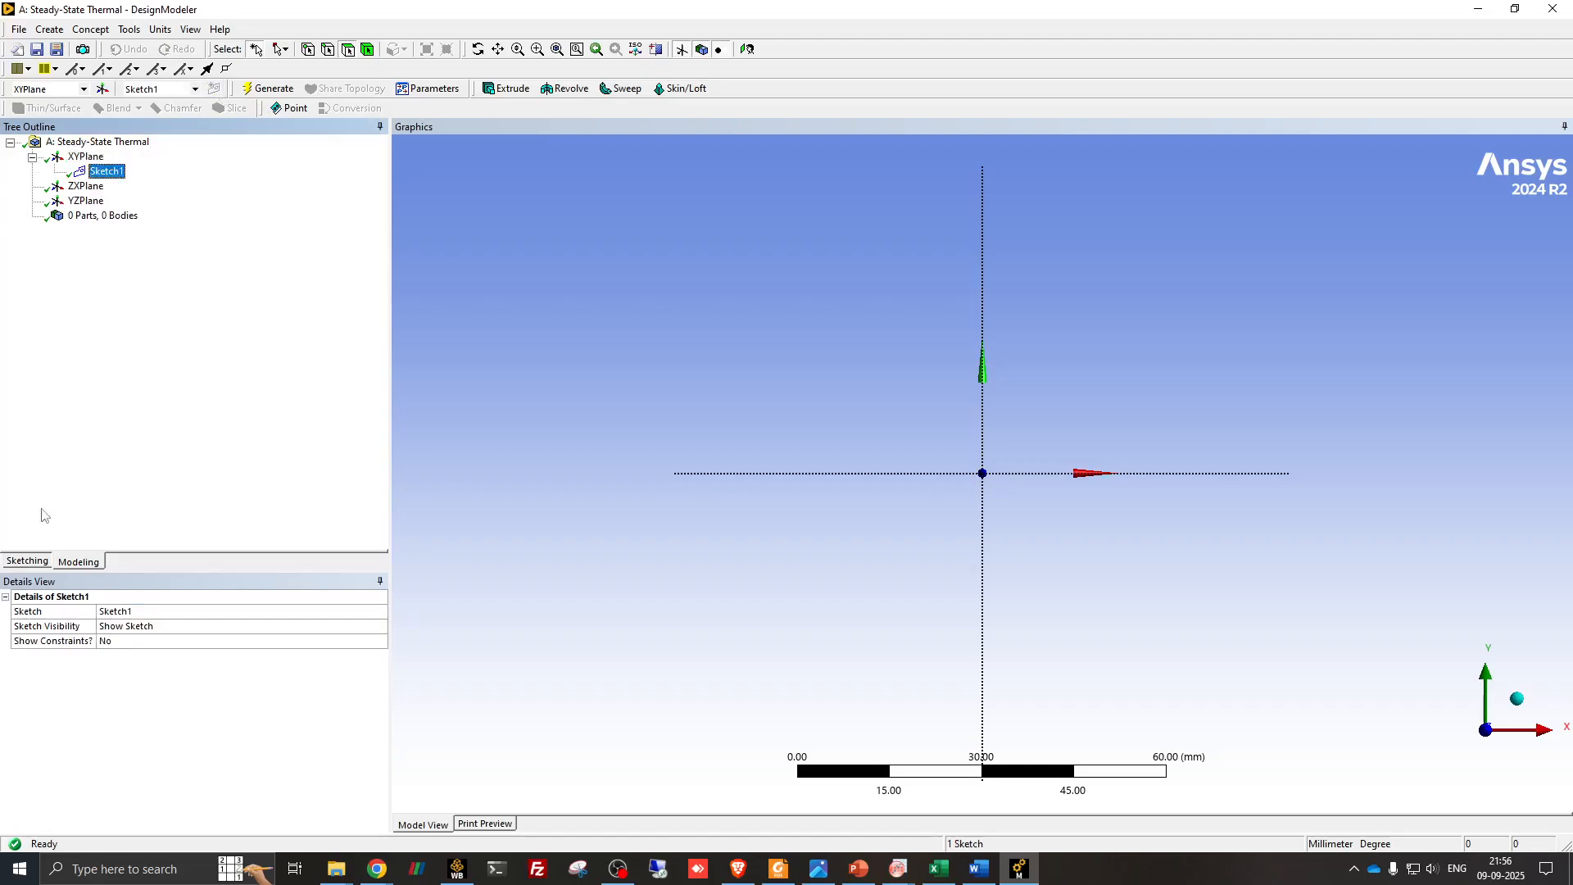
- Sketch a rectangle about 22 mm wide and 43 mm high in the first quadrant, starting at the origin
click(28, 561)
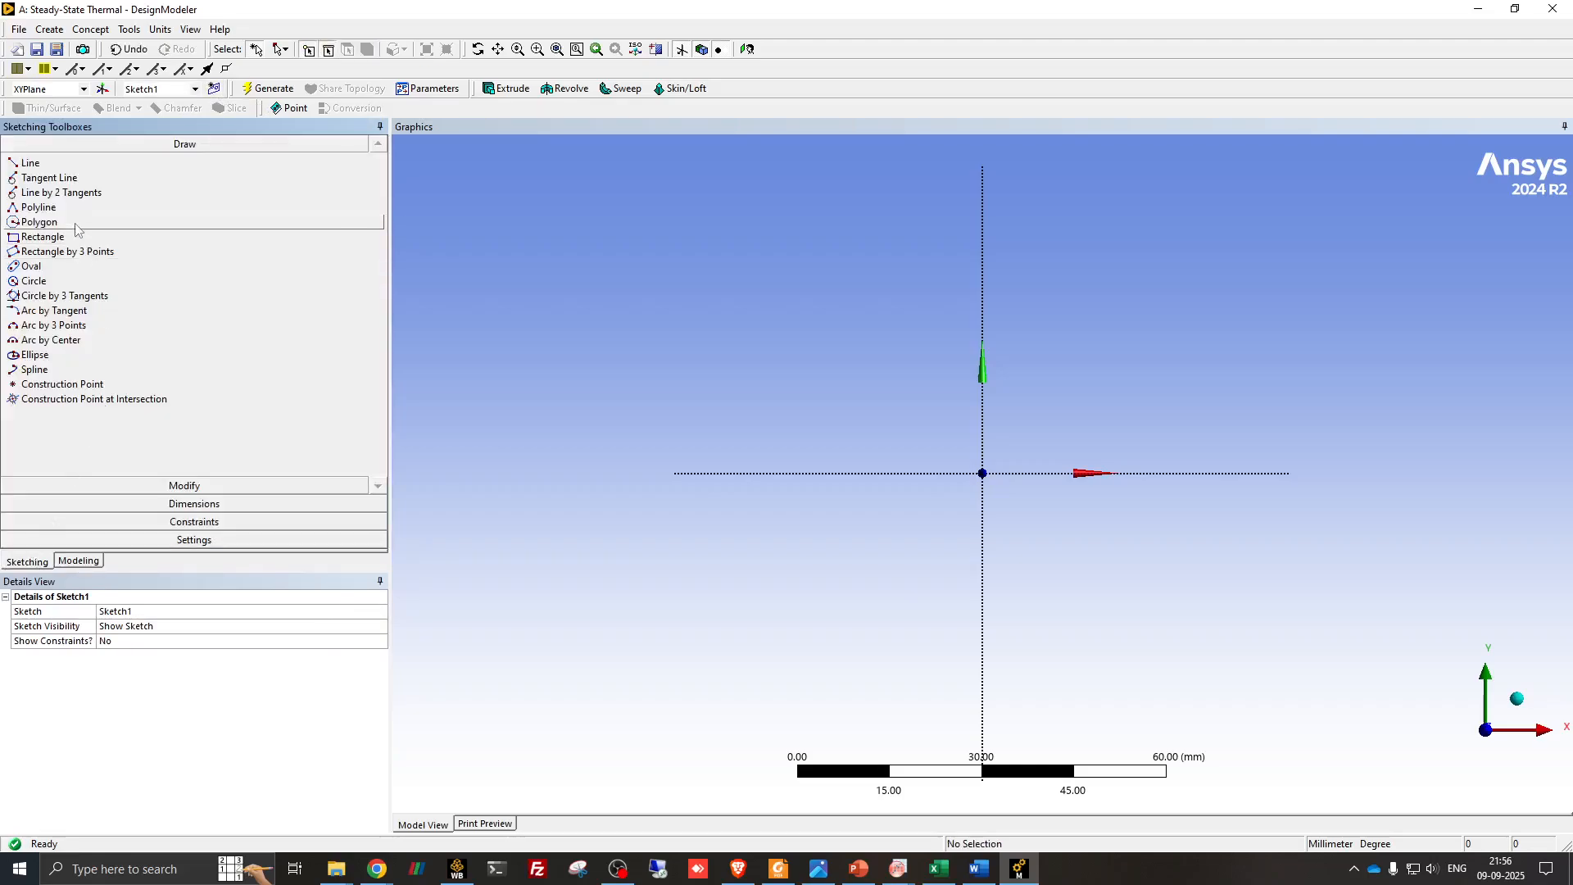
click(42, 237)
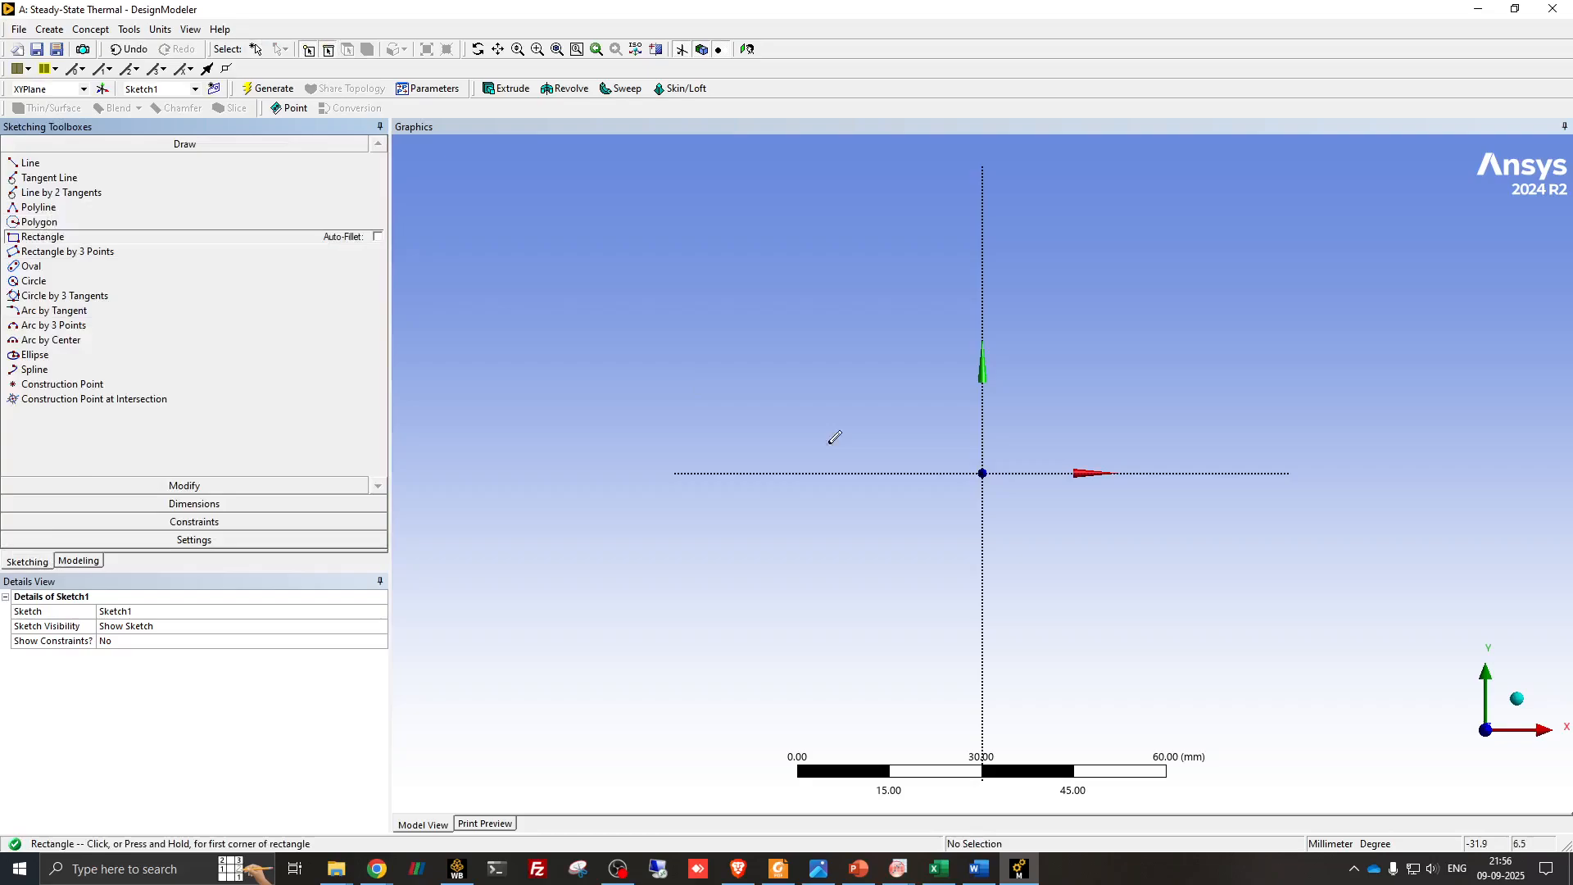
click(983, 468)
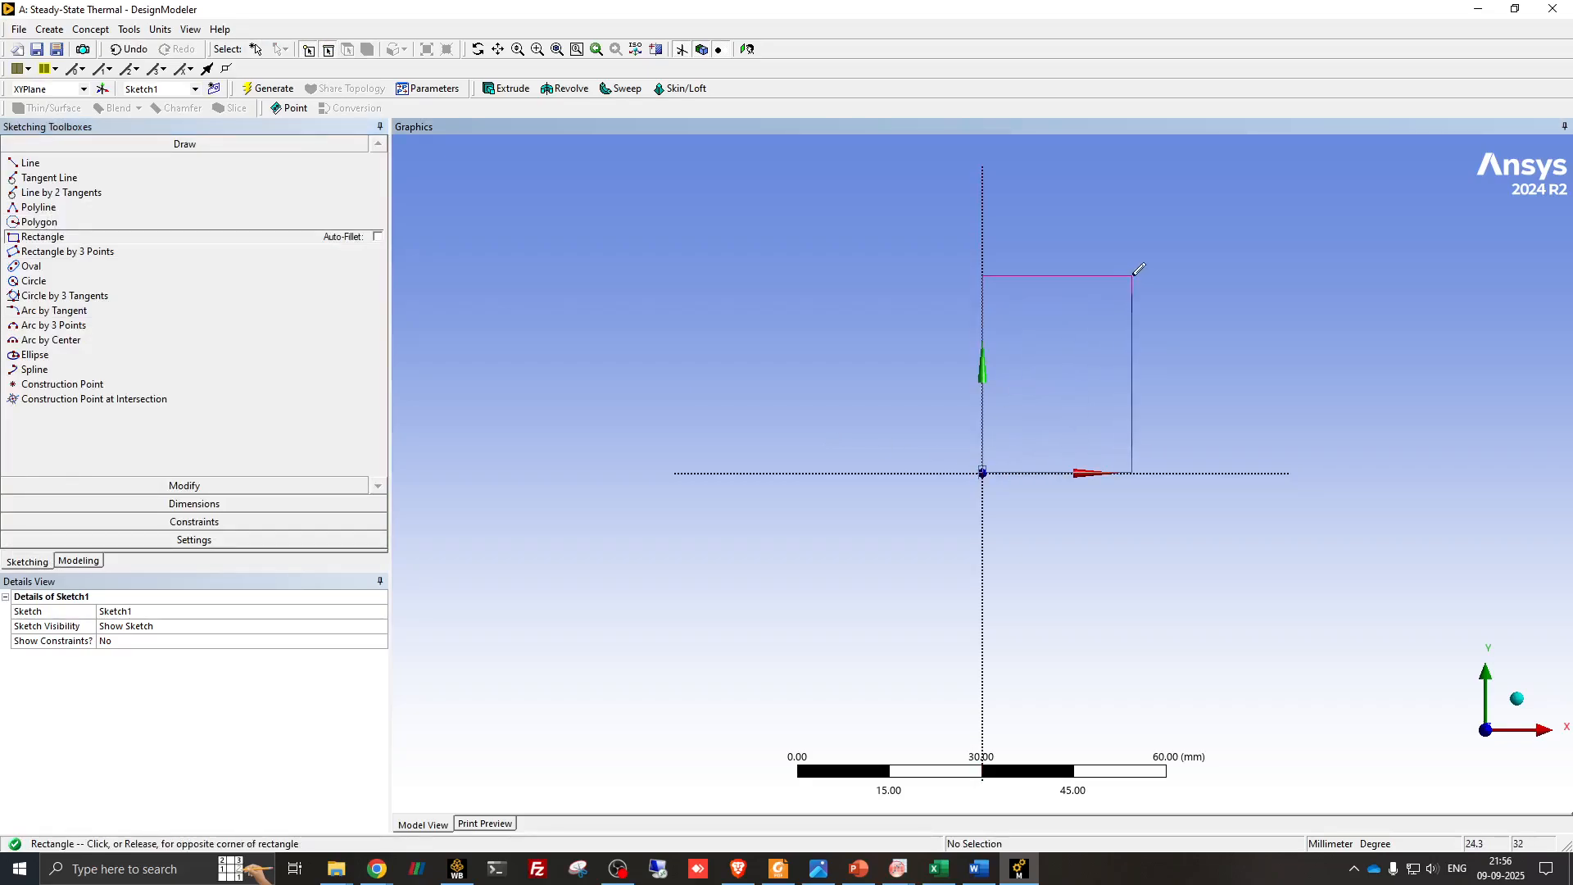
click(1119, 211)
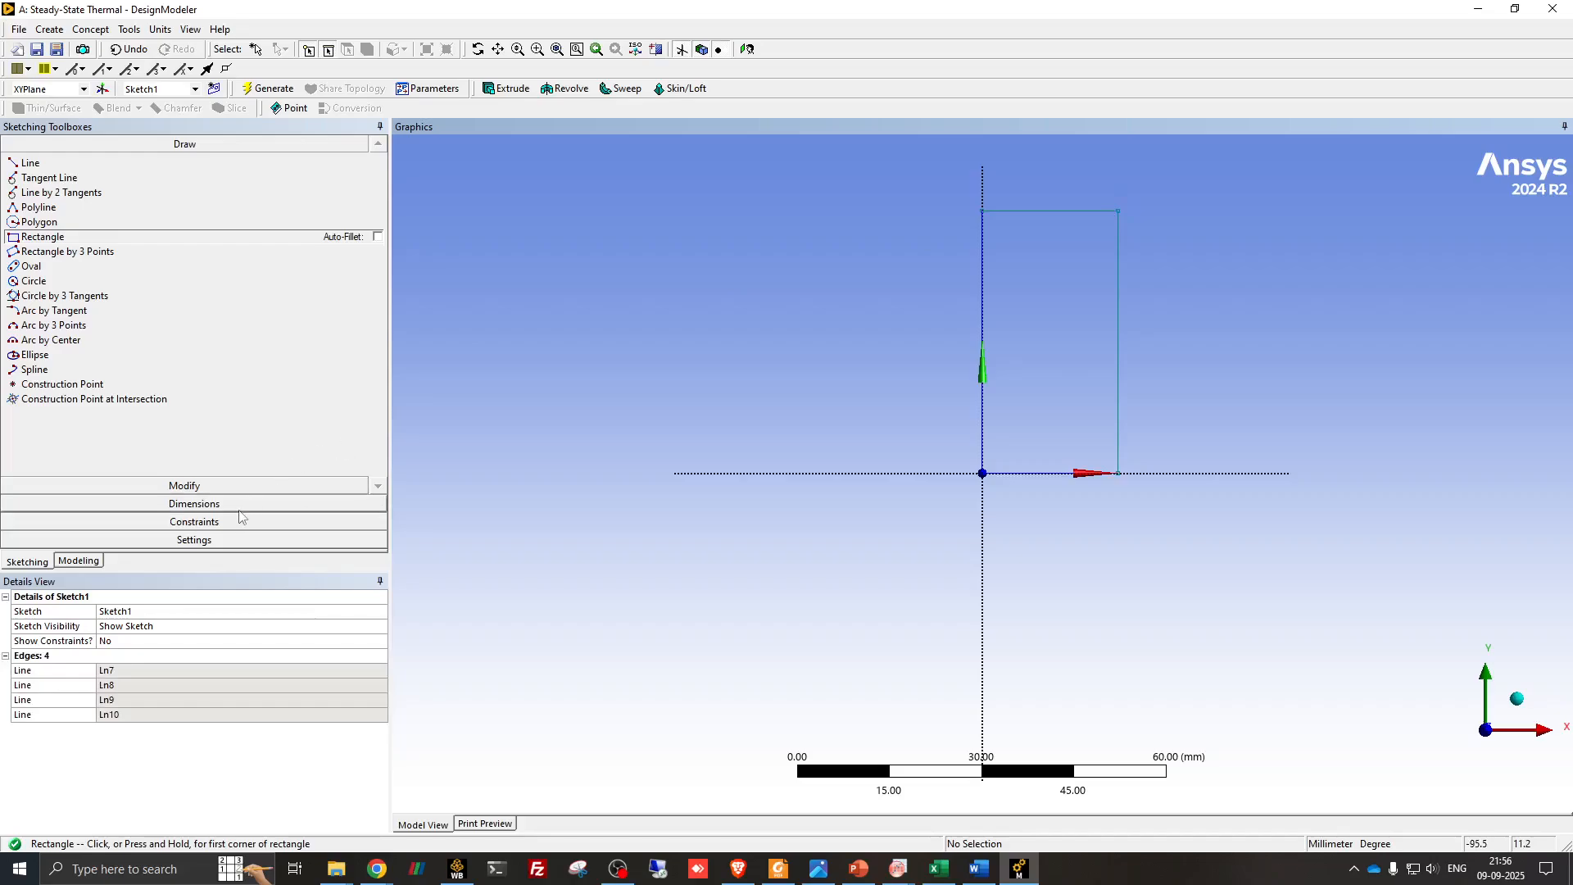
- Add general dimensions to the rectangle's top edge and left edge
click(178, 504)
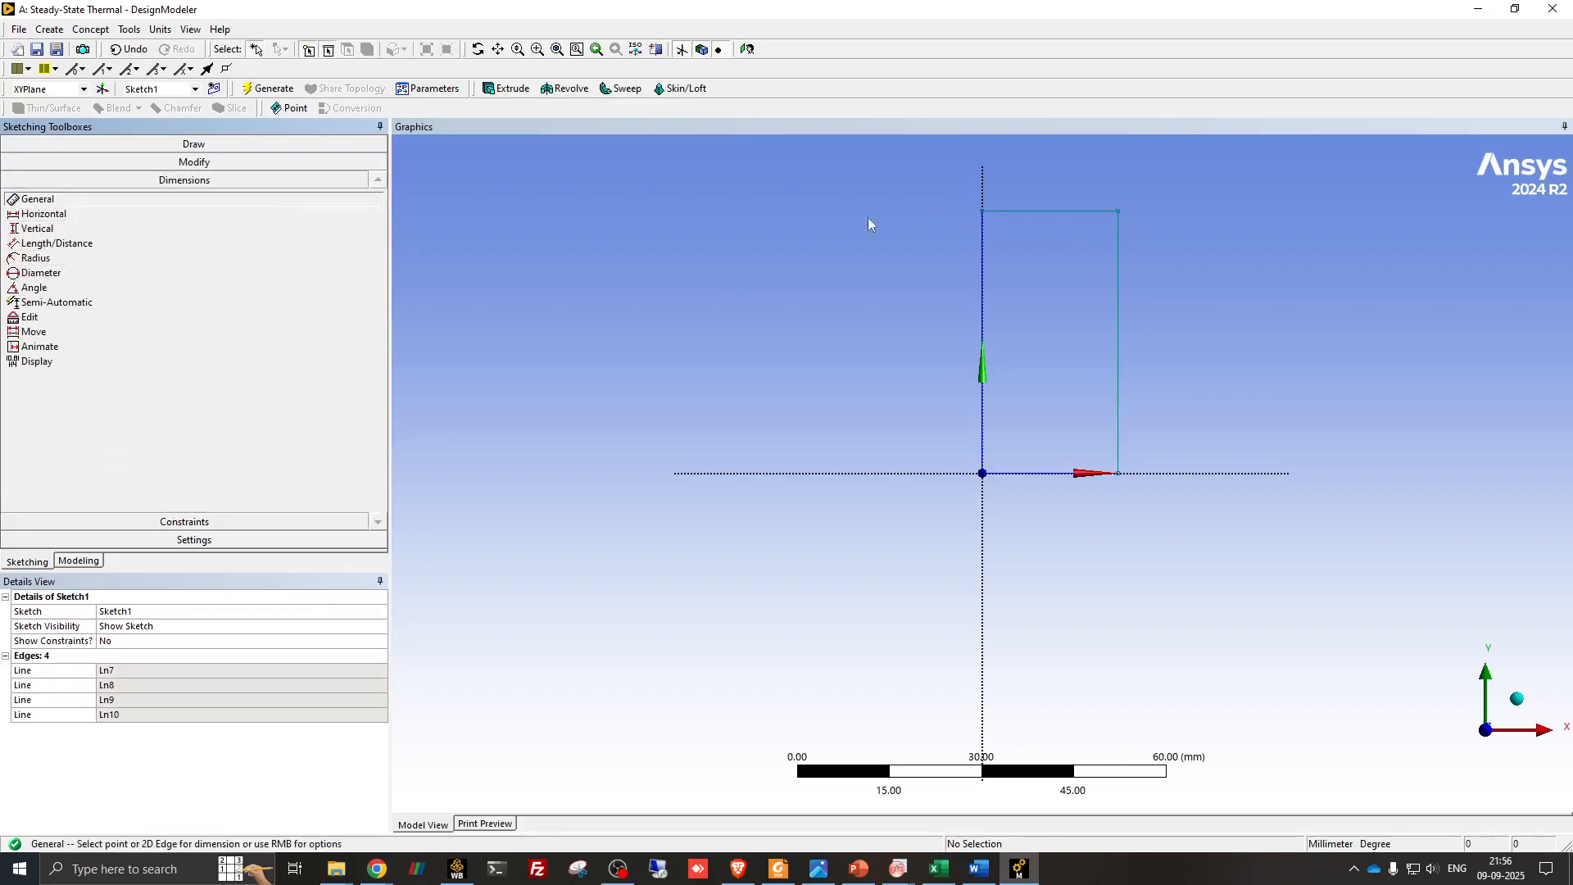
click(1052, 214)
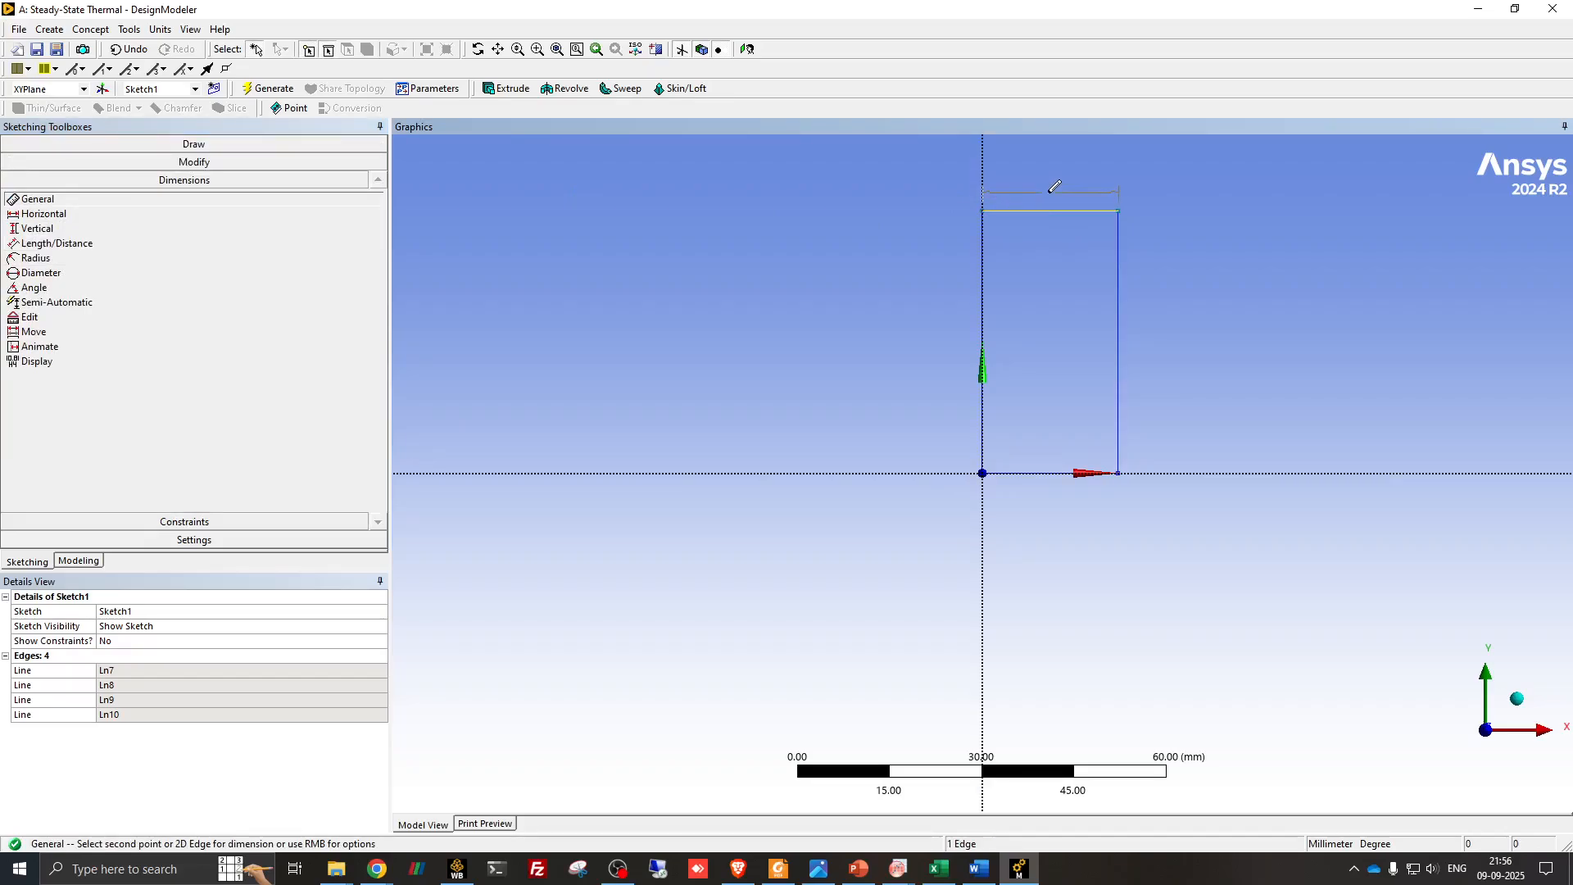
click(1055, 186)
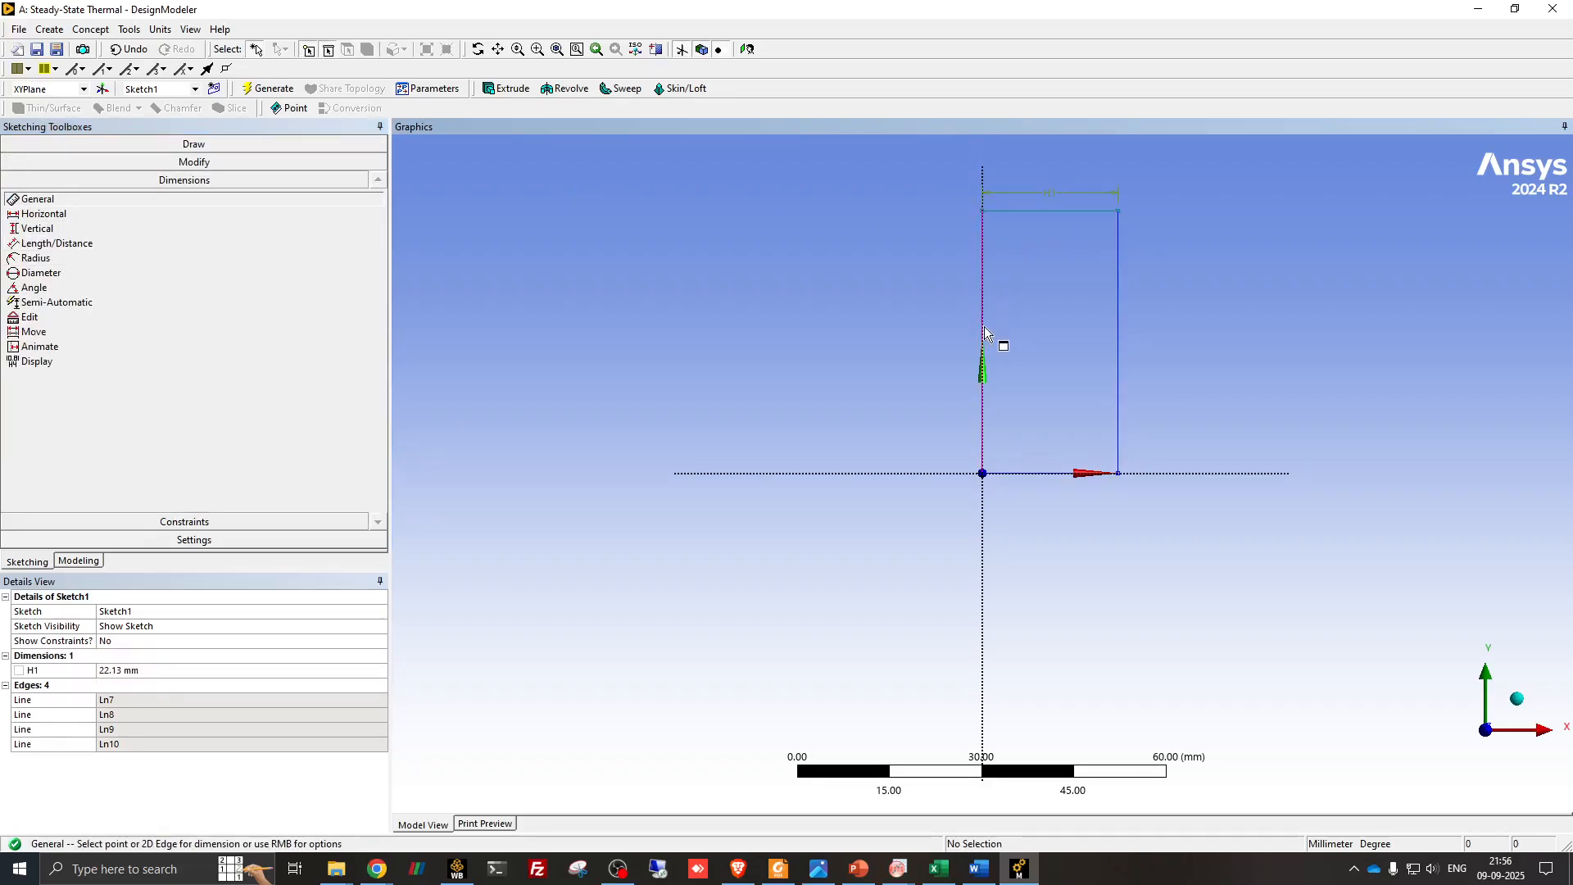
click(984, 329)
click(956, 334)
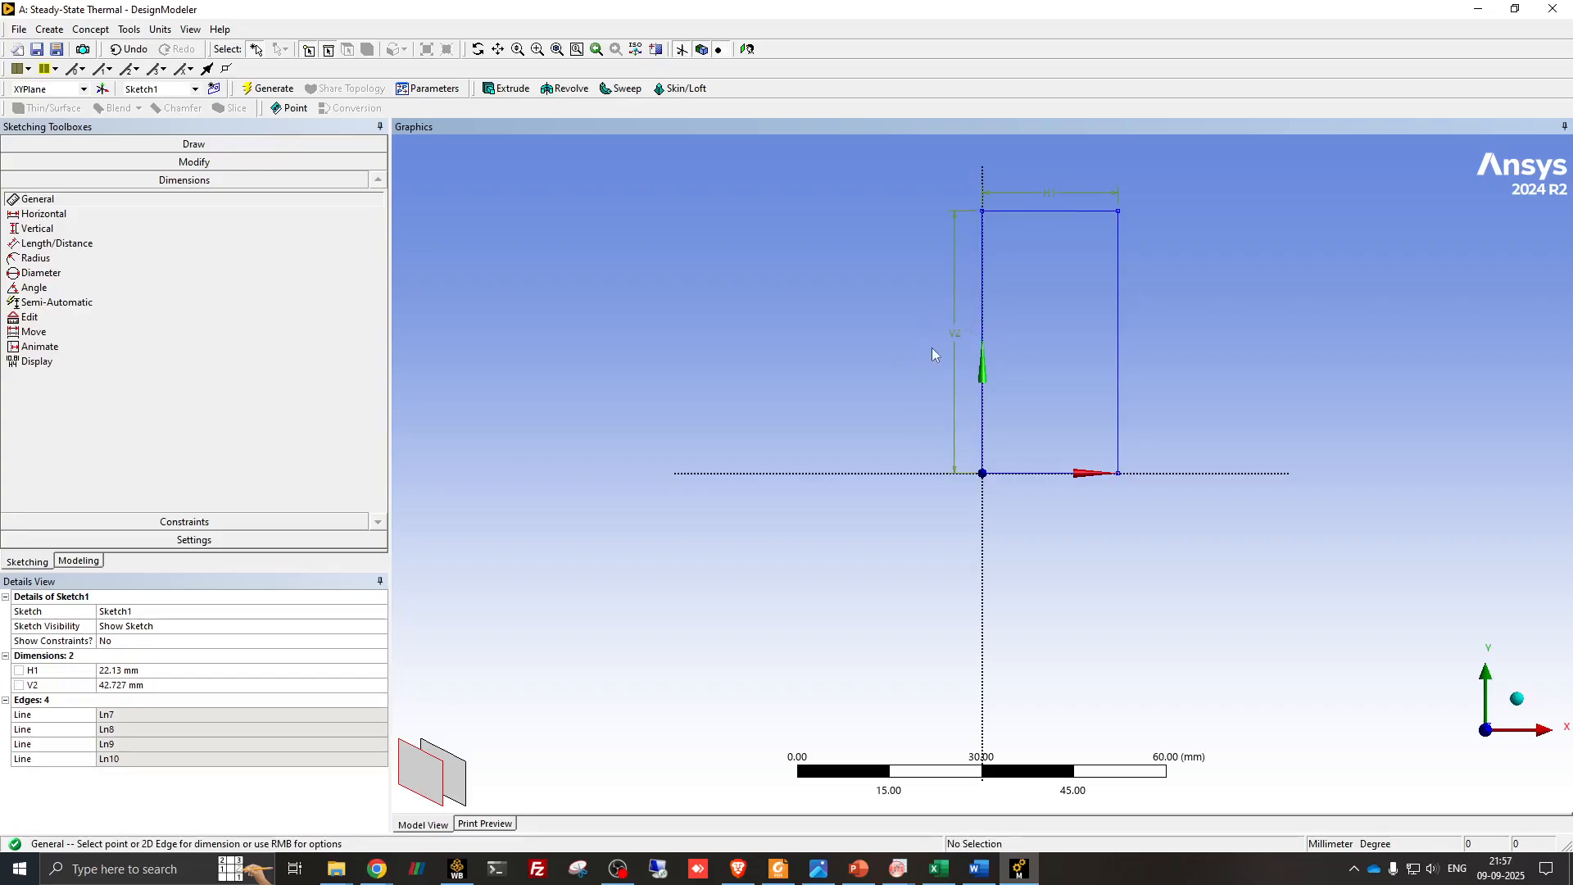
- Check the plaster thickness on the PowerPoint slide and set the rectangle's horizontal dimension H1 to 30 mm
click(162, 670)
double_click(195, 671)
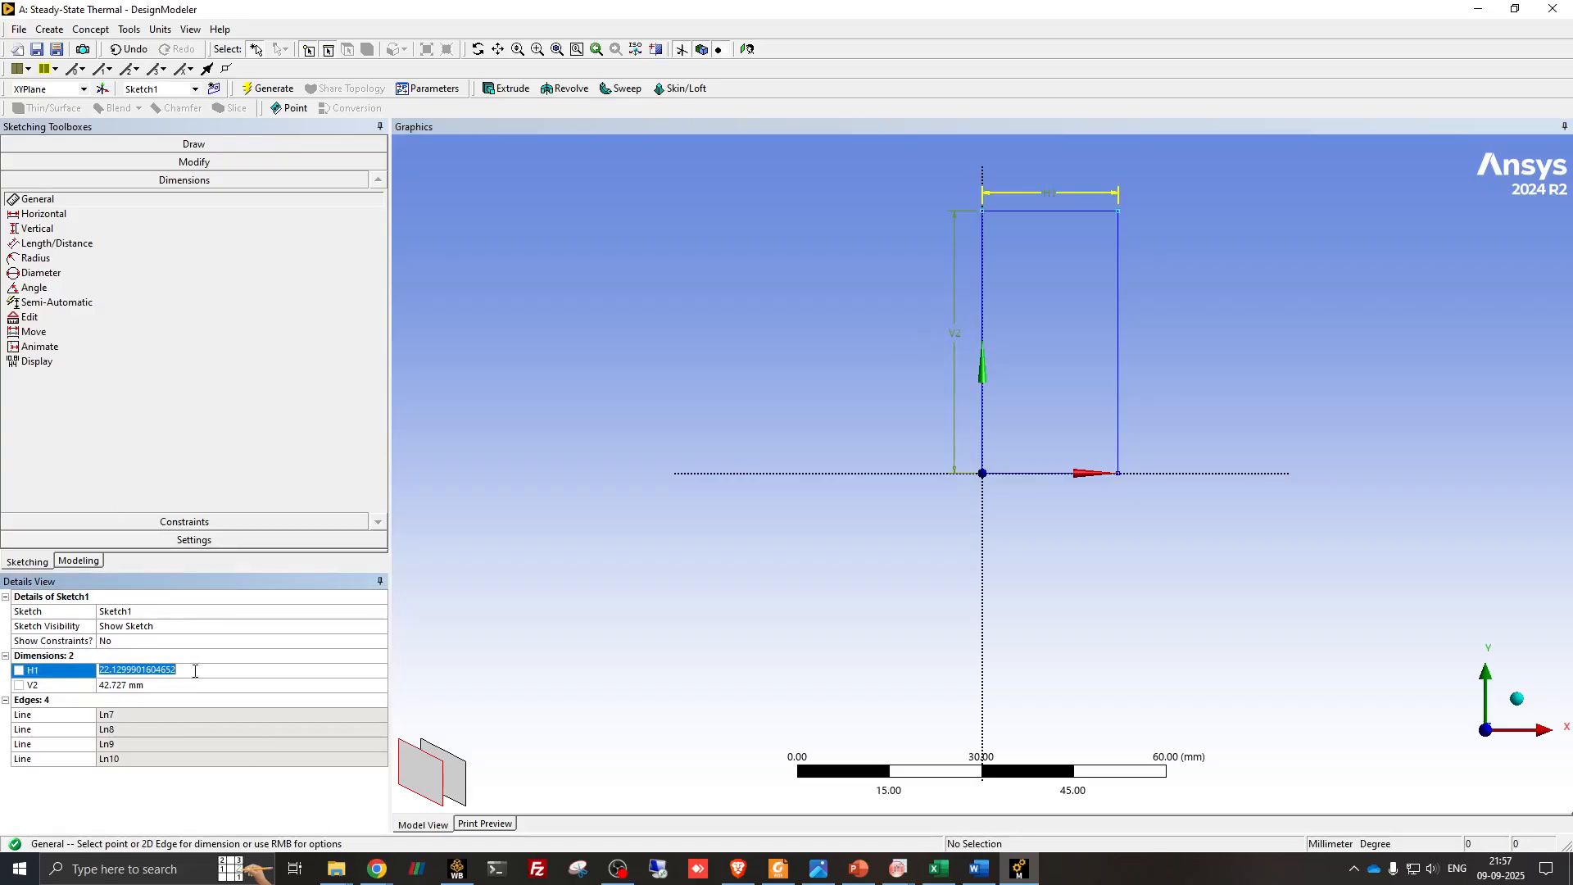
click(869, 878)
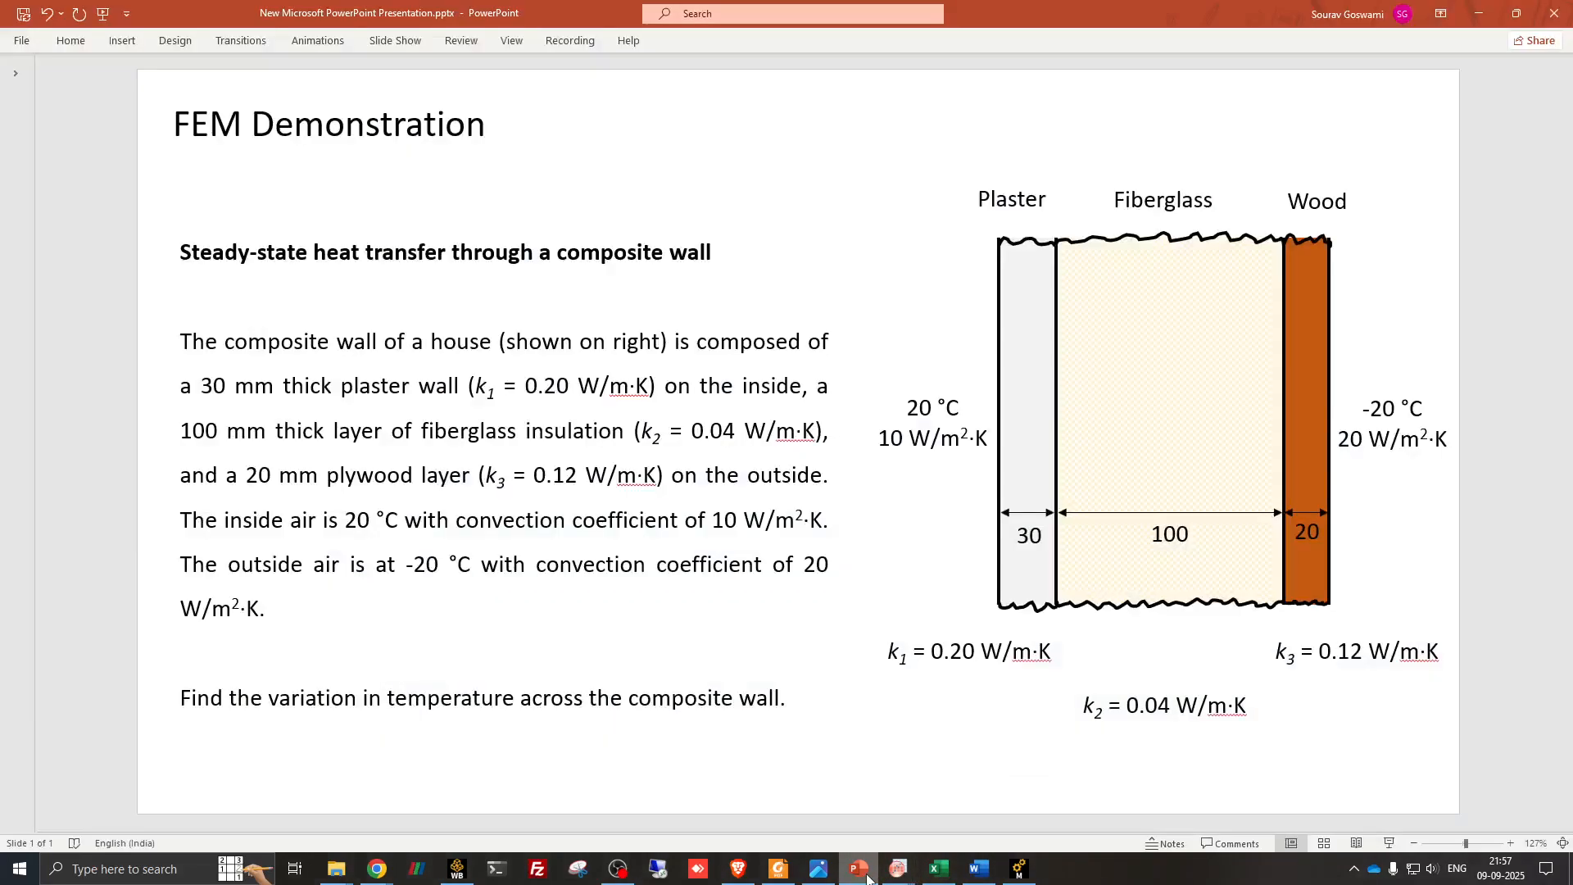
click(869, 878)
double_click(155, 670)
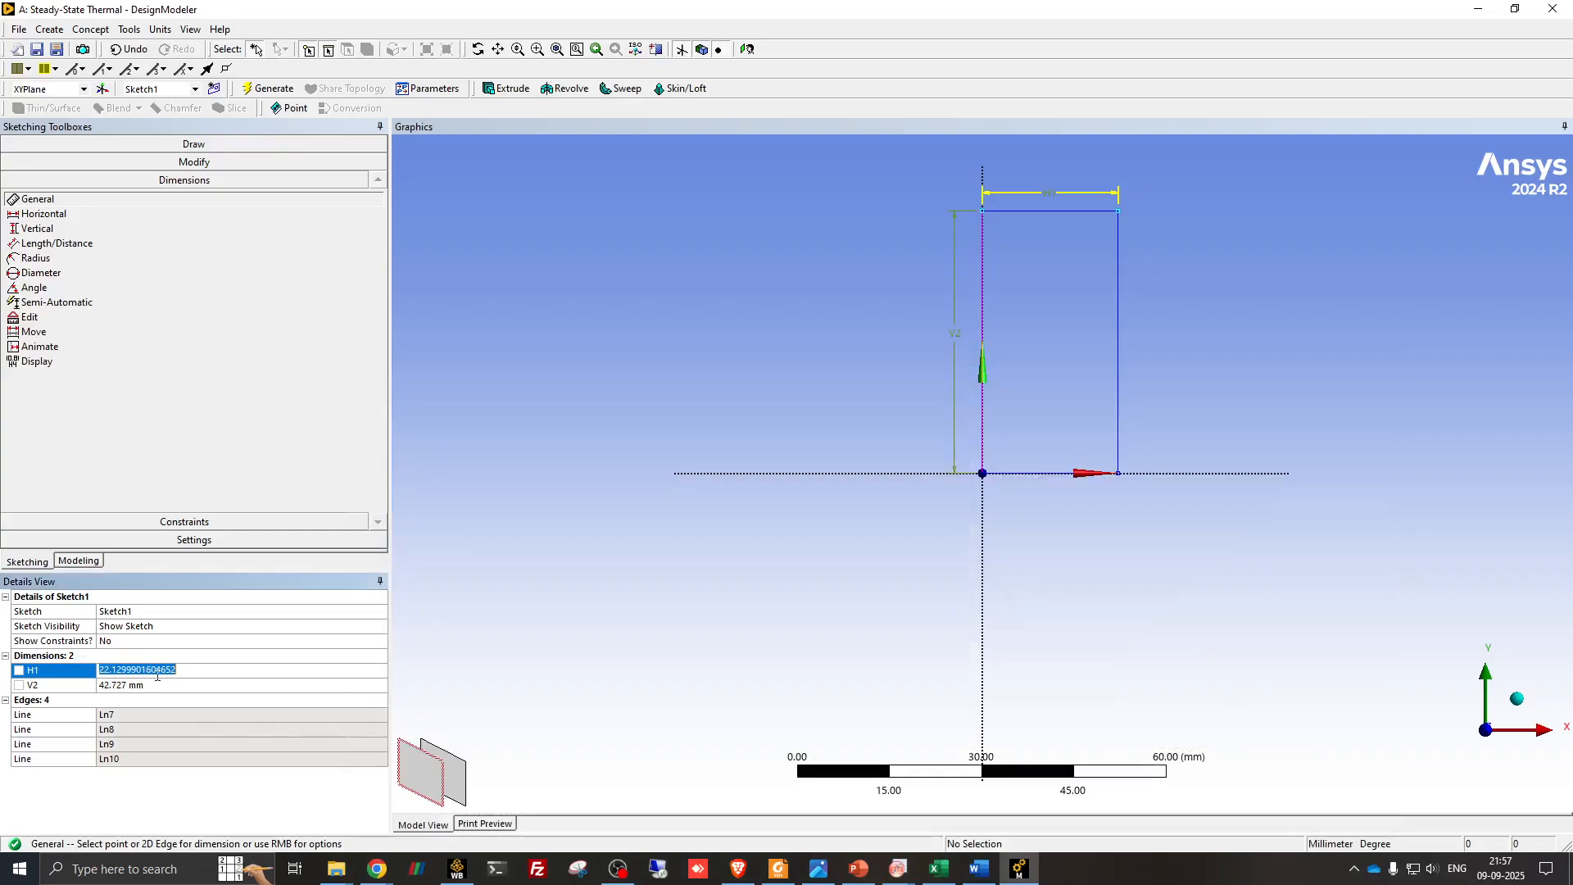
text(30)
key(Return)
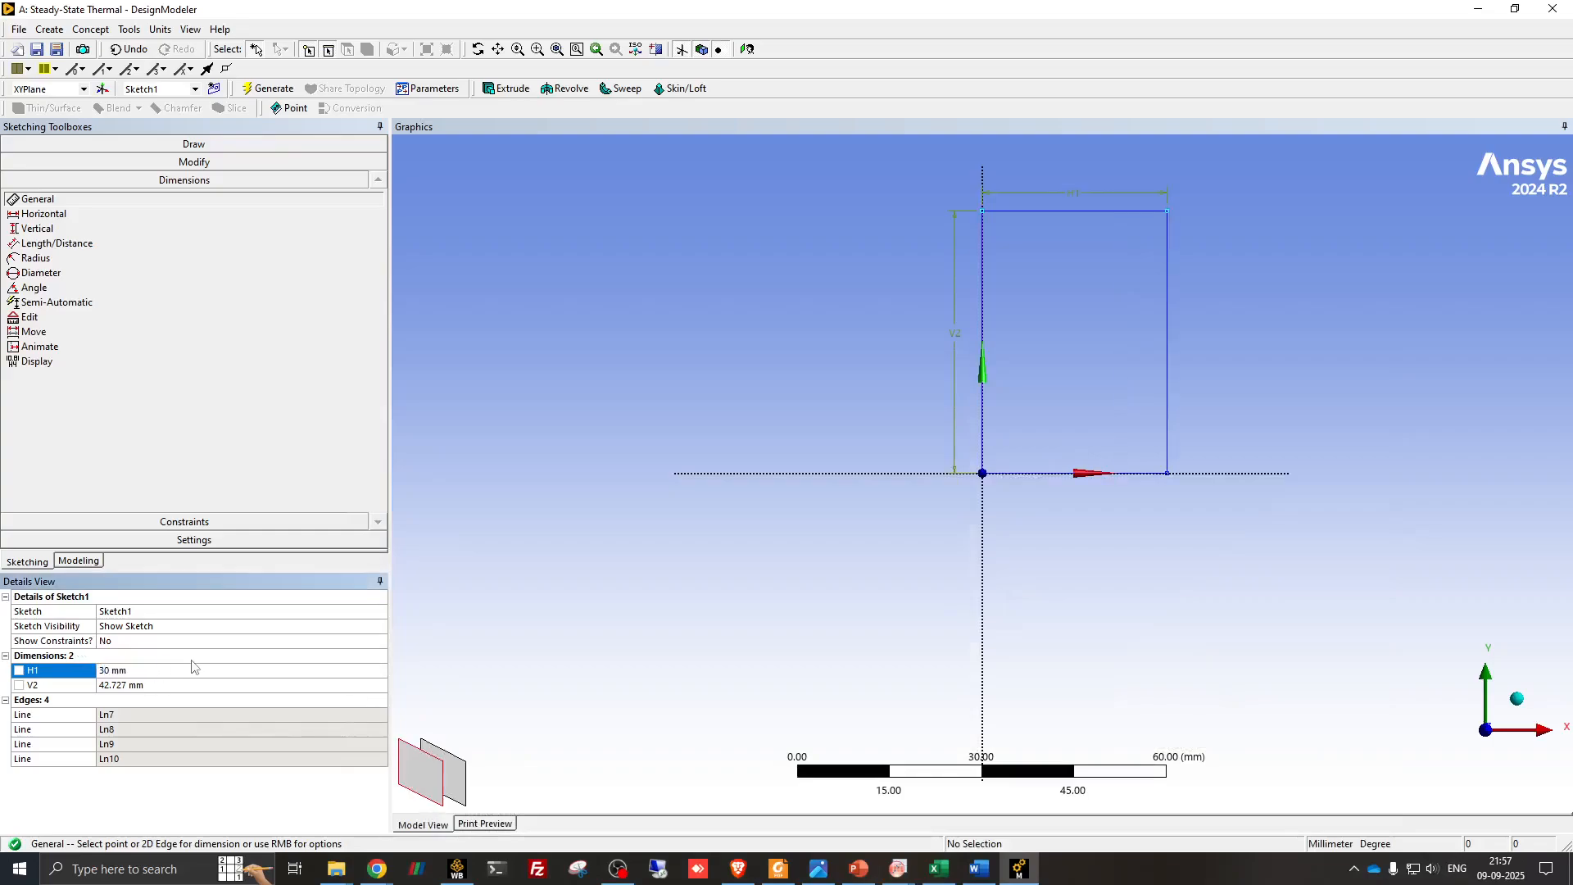
- Set the rectangle's vertical dimension V2 to 200 mm
double_click(167, 686)
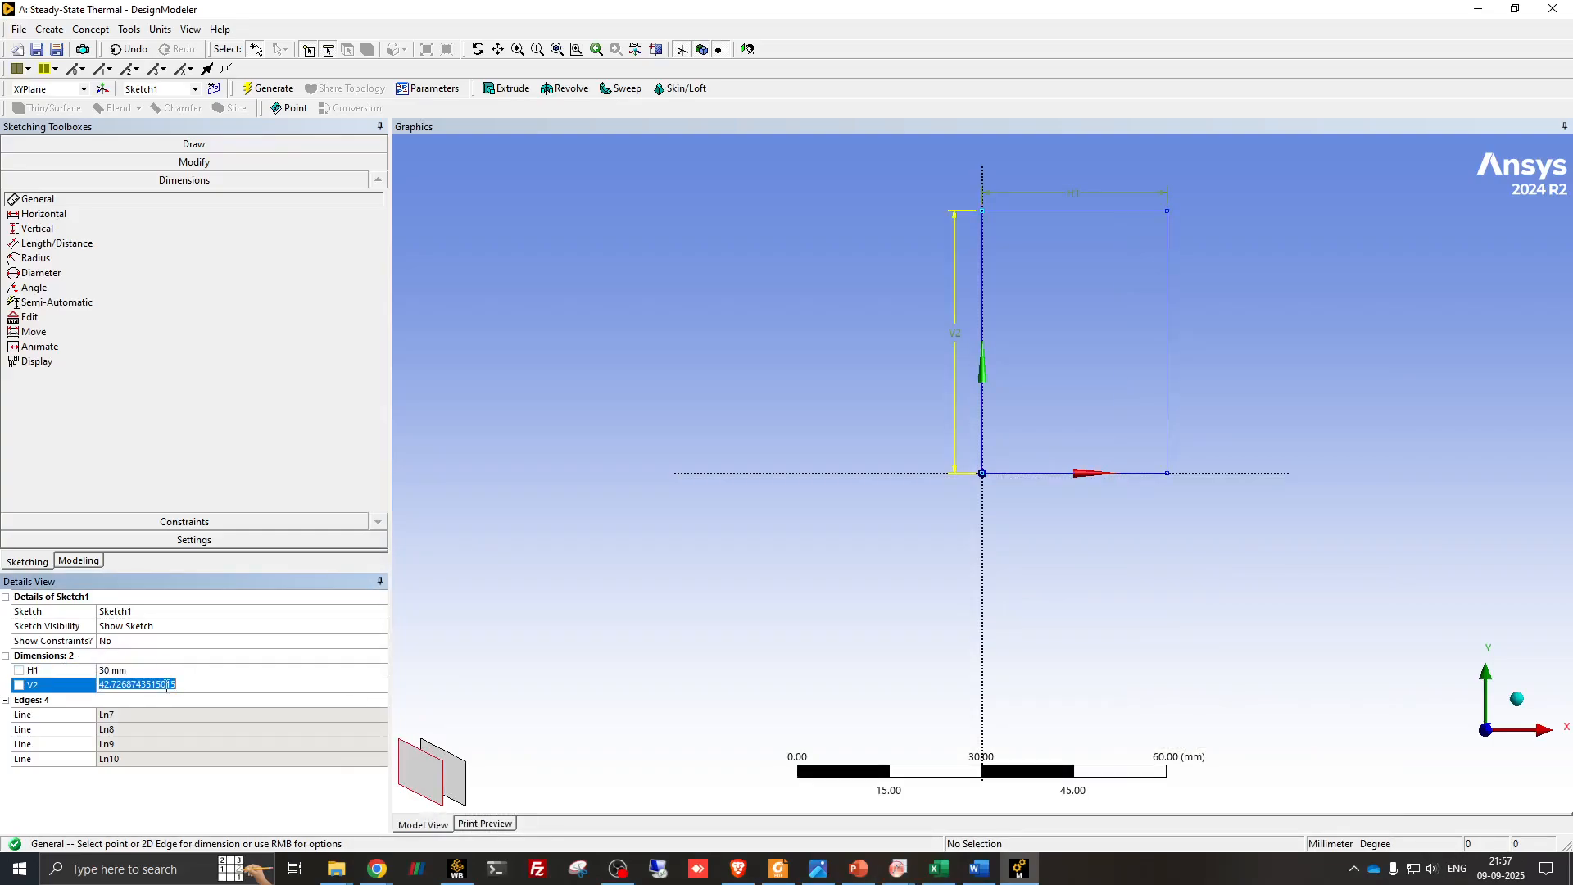
text(200)
key(Return)
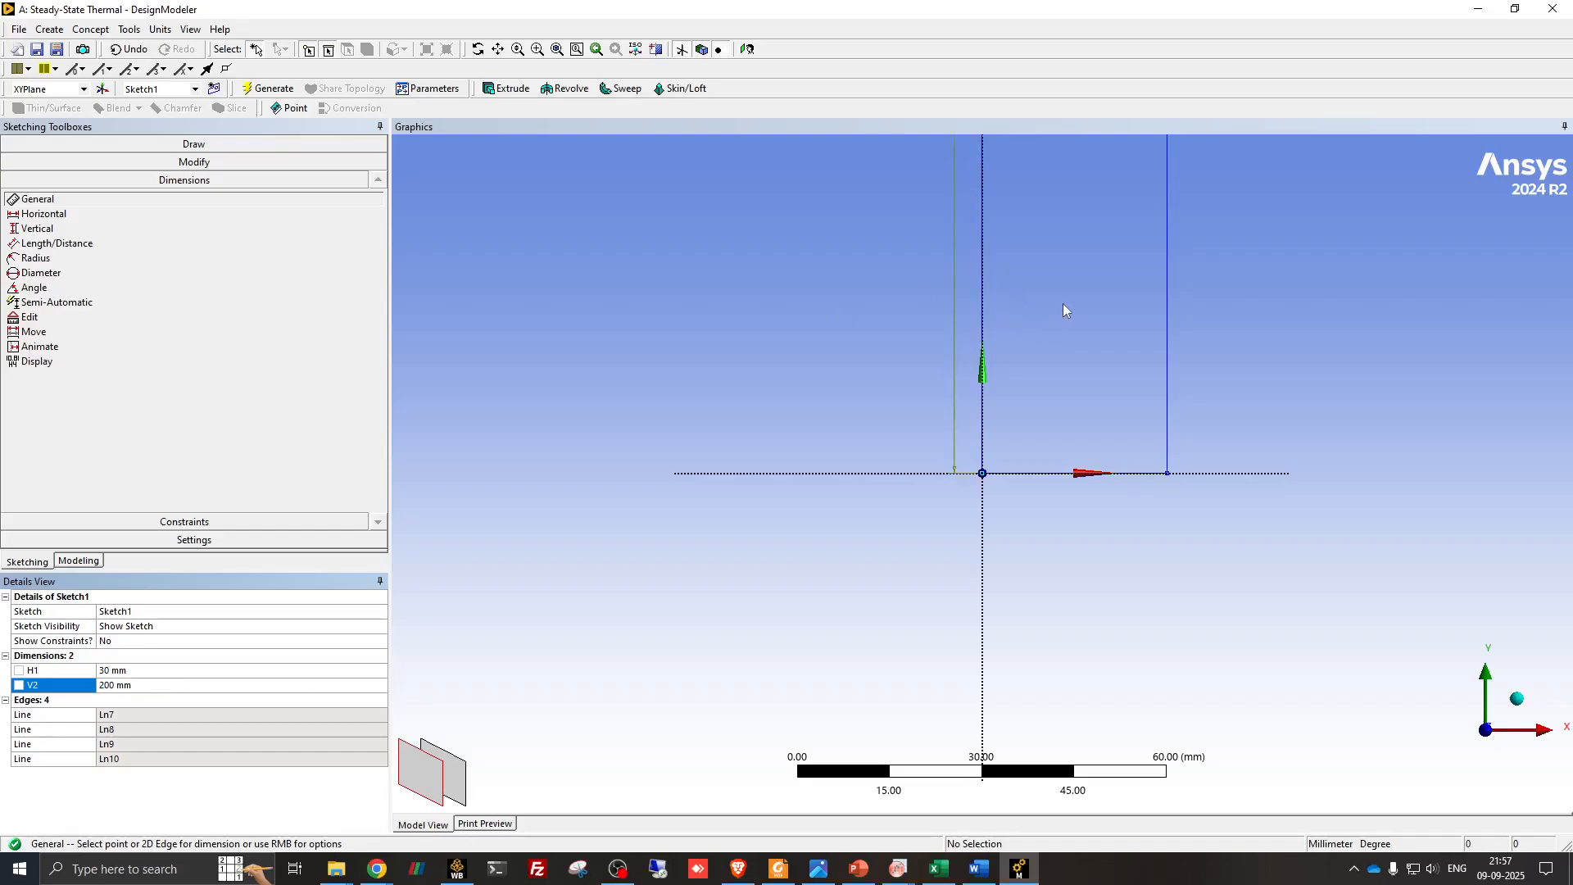
- Create a second sketch on XYPlane for the fiberglass layer and make it the active sketch
mouse_move(1064, 309)
ctrl+middle_down()
mouse_move(948, 396)
mouse_move(868, 506)
ctrl+middle_up()
scroll(872, 457, down, 4)
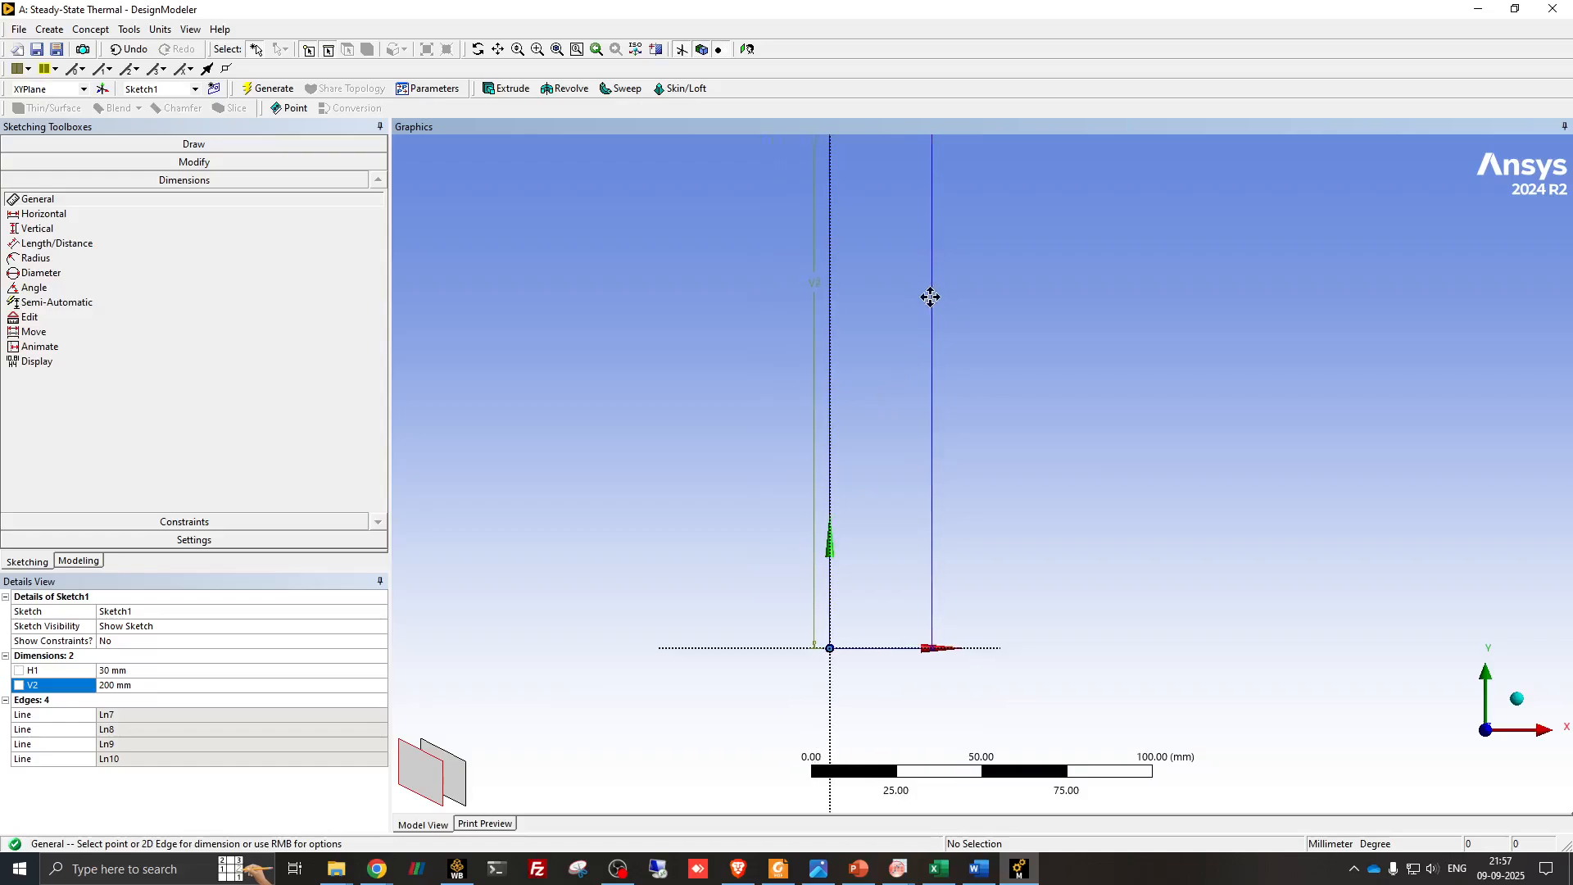
ctrl+middle_drag(931, 295, 817, 362)
scroll(853, 350, down, 2)
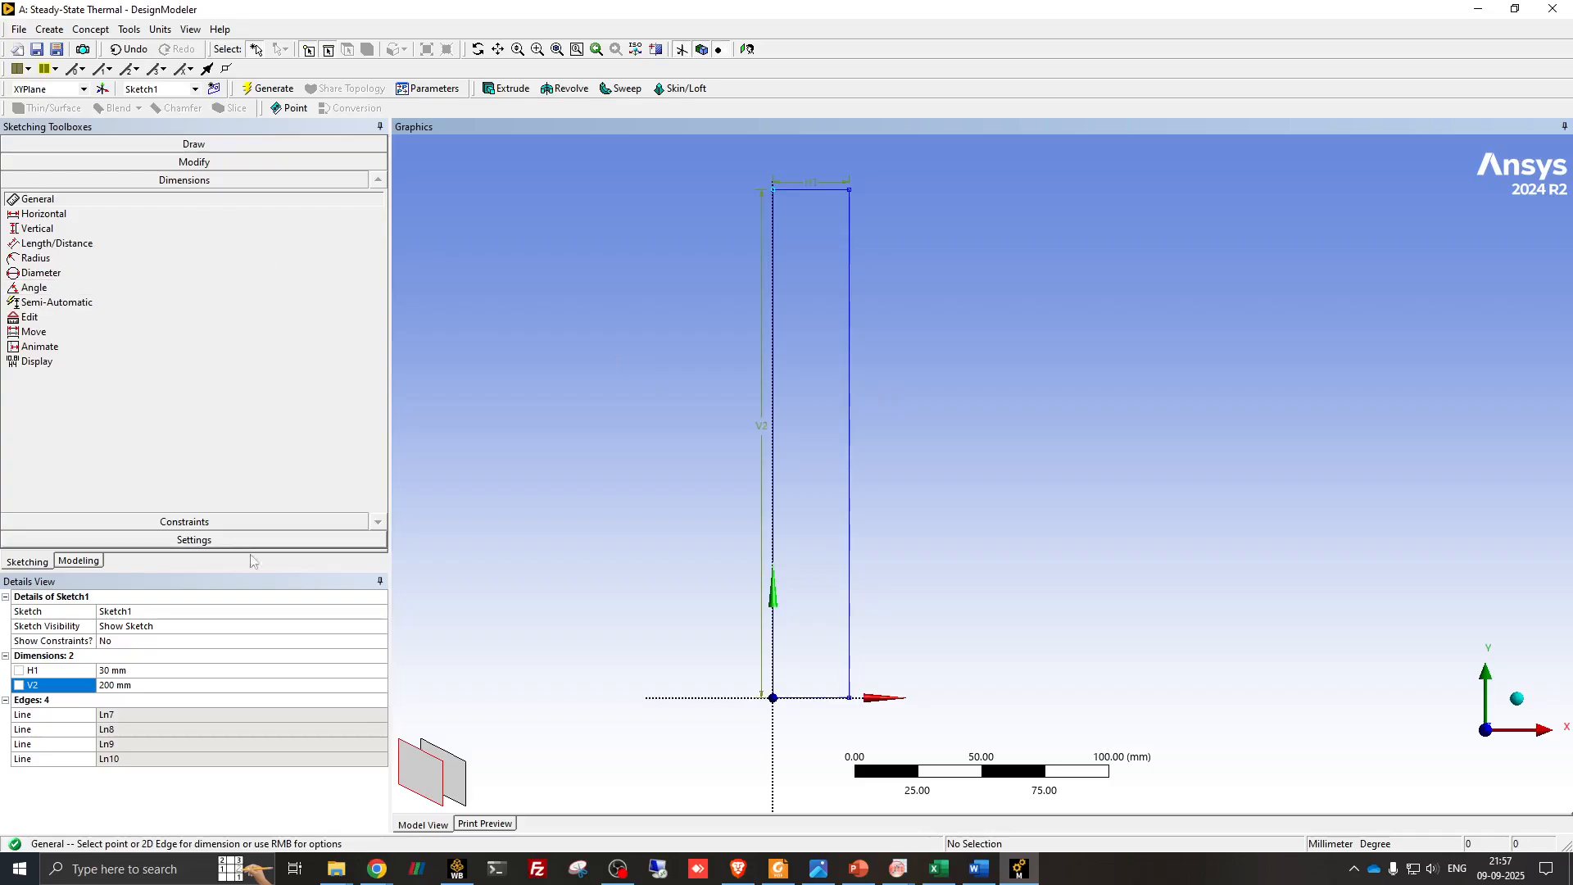
click(82, 561)
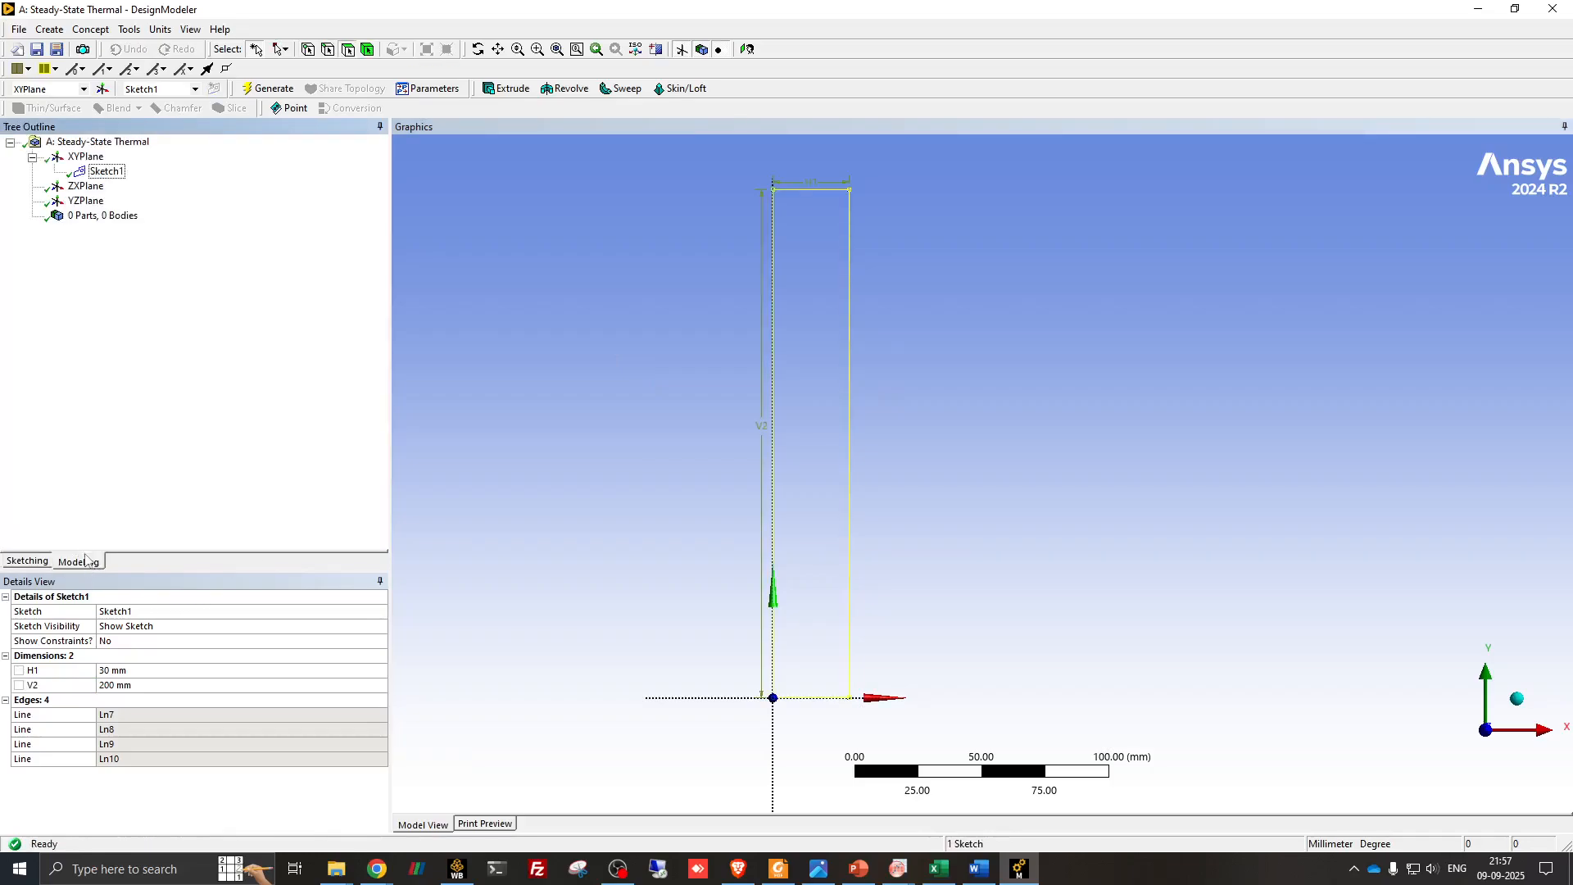
click(75, 158)
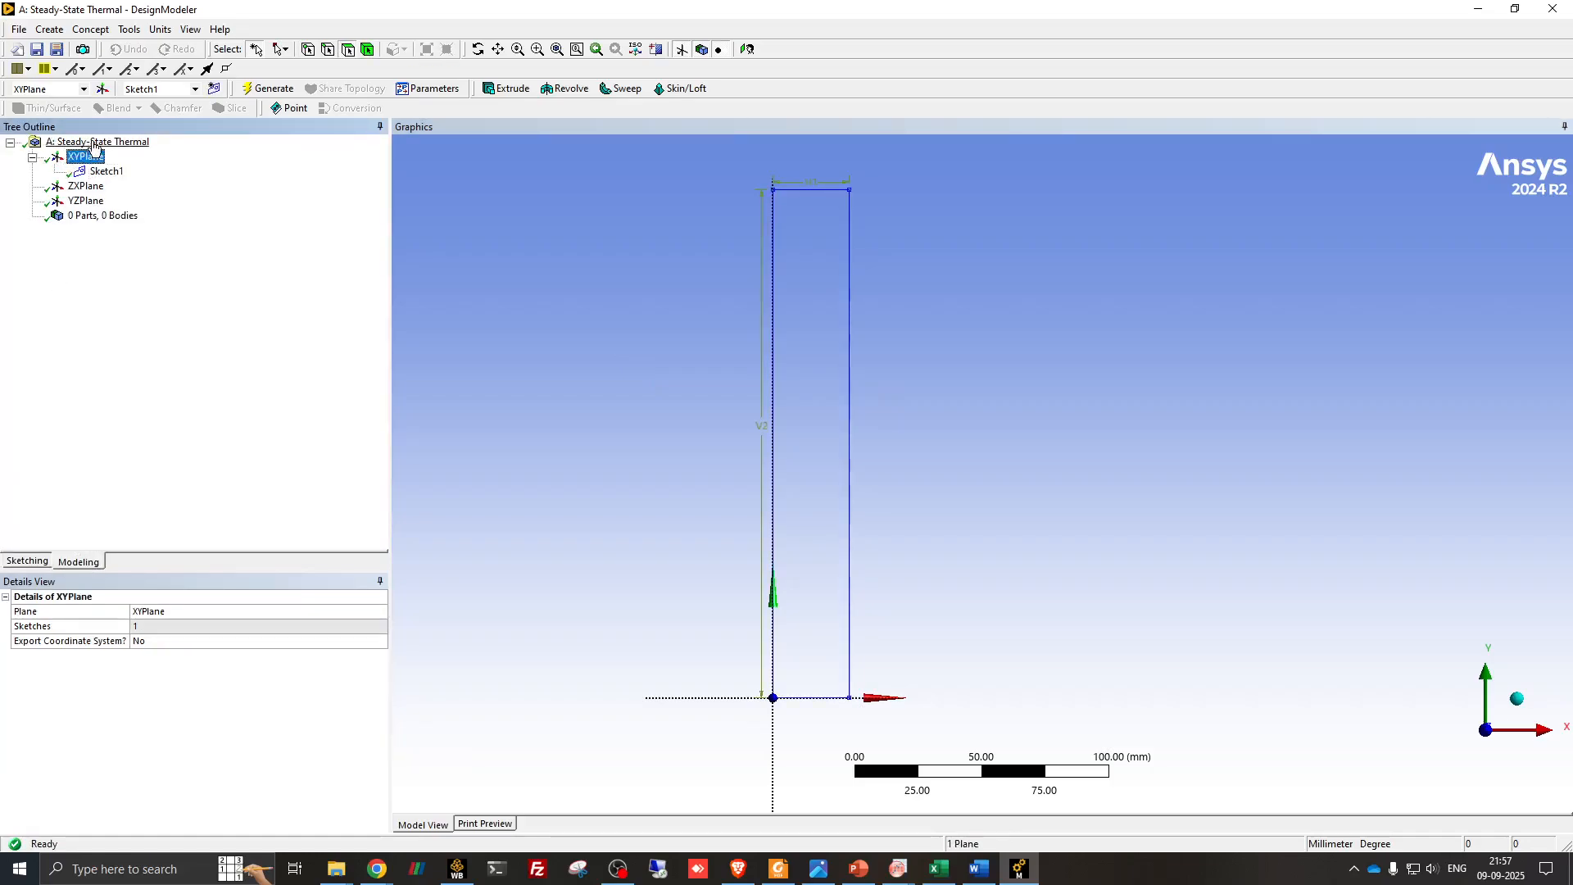
click(214, 88)
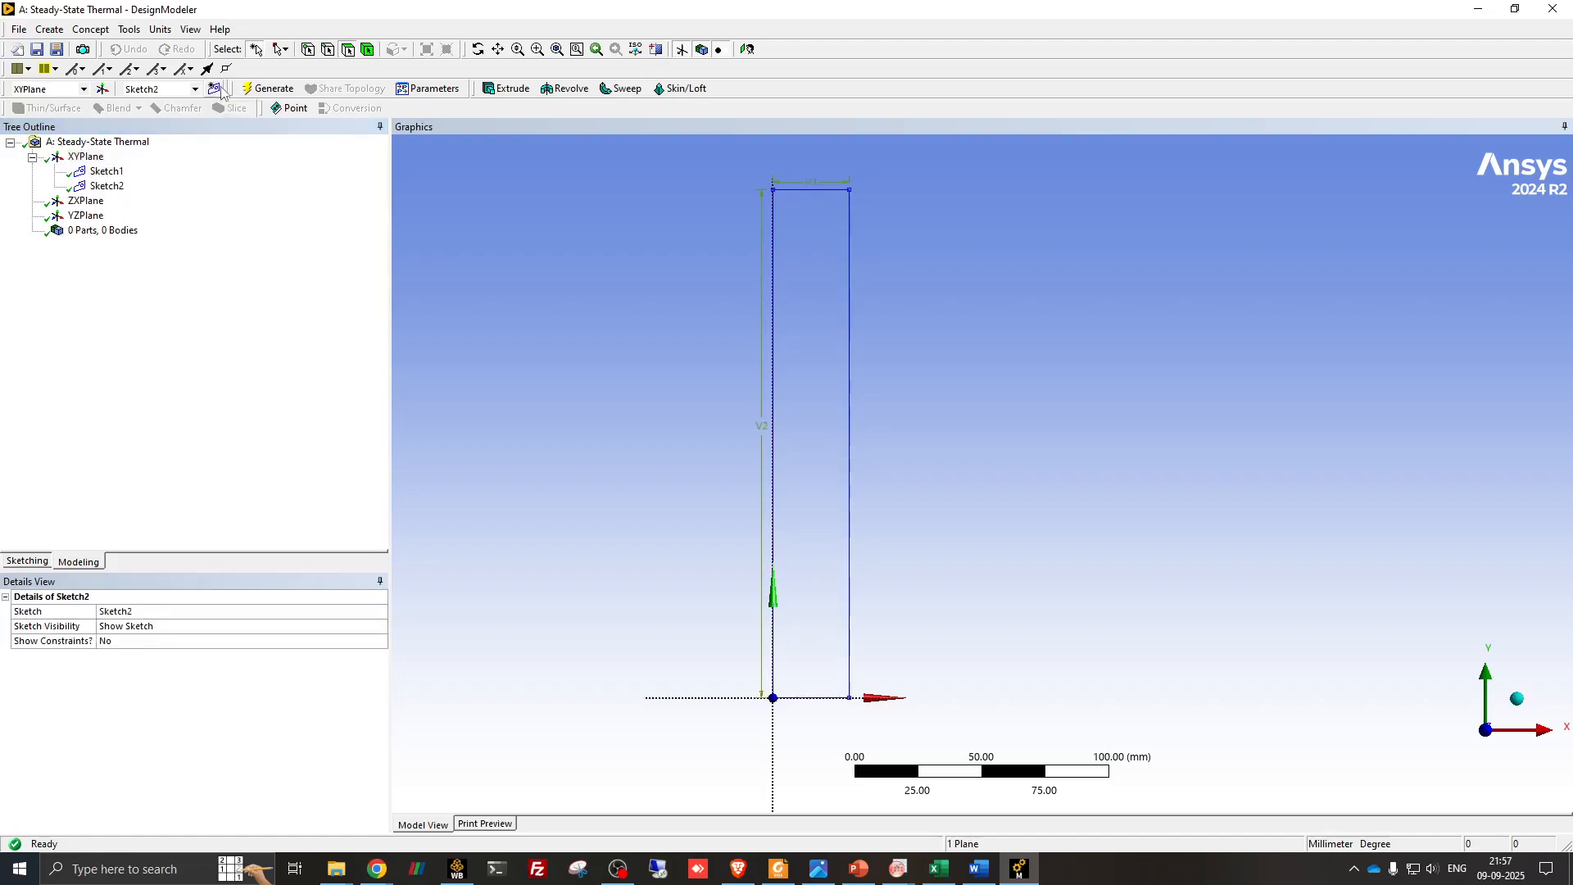
click(106, 186)
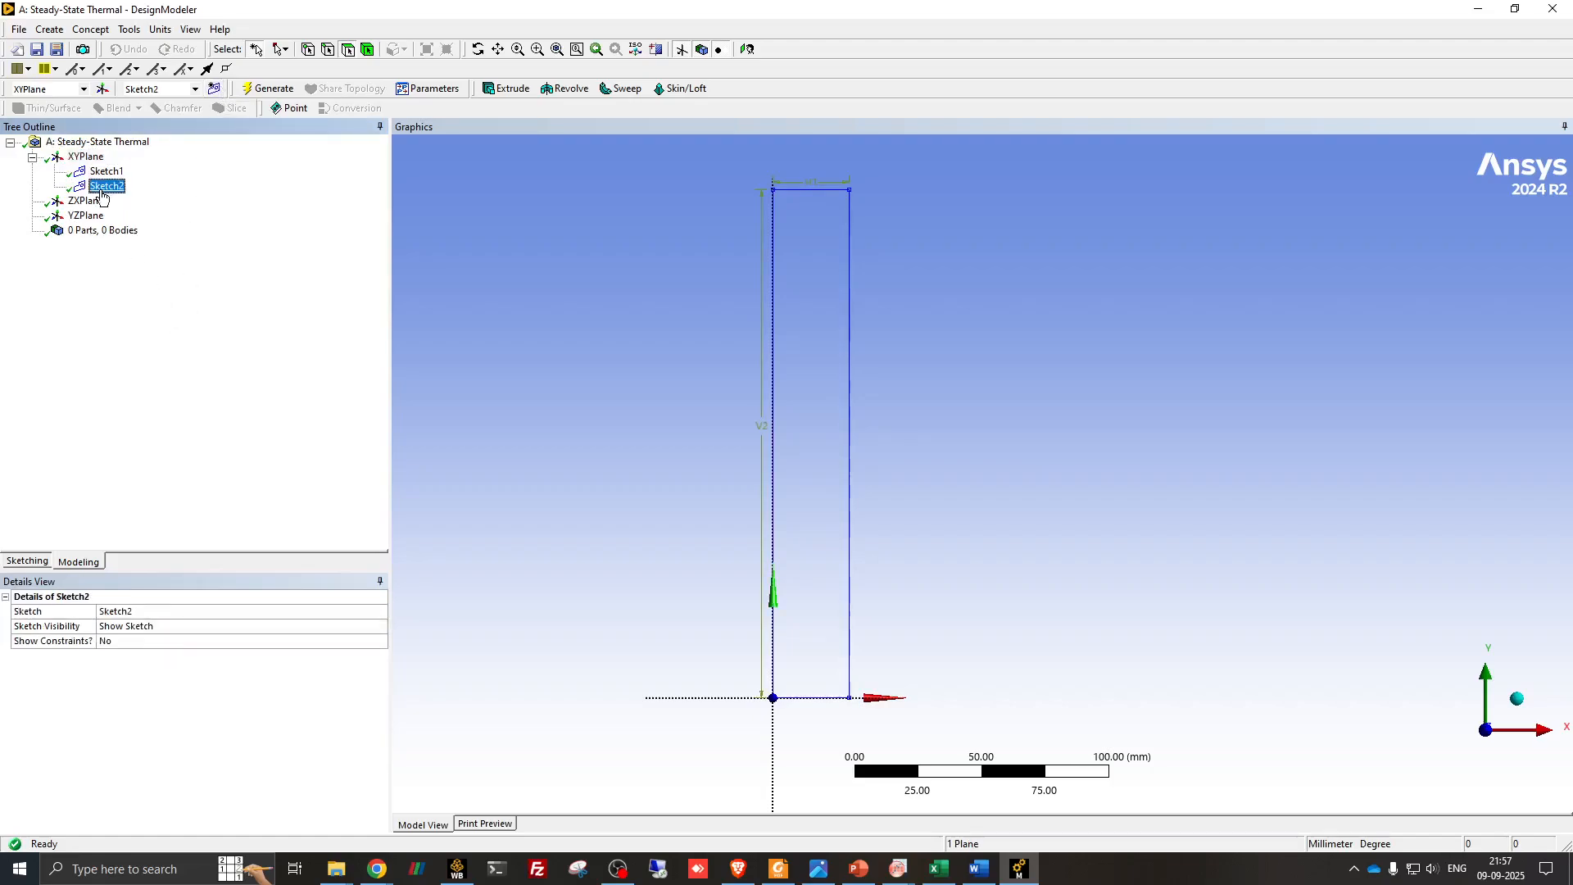
- Sketch a rectangle about 65 mm wide and 200 mm high adjoining the plaster's right edge, starting at its lower-right corner
click(27, 561)
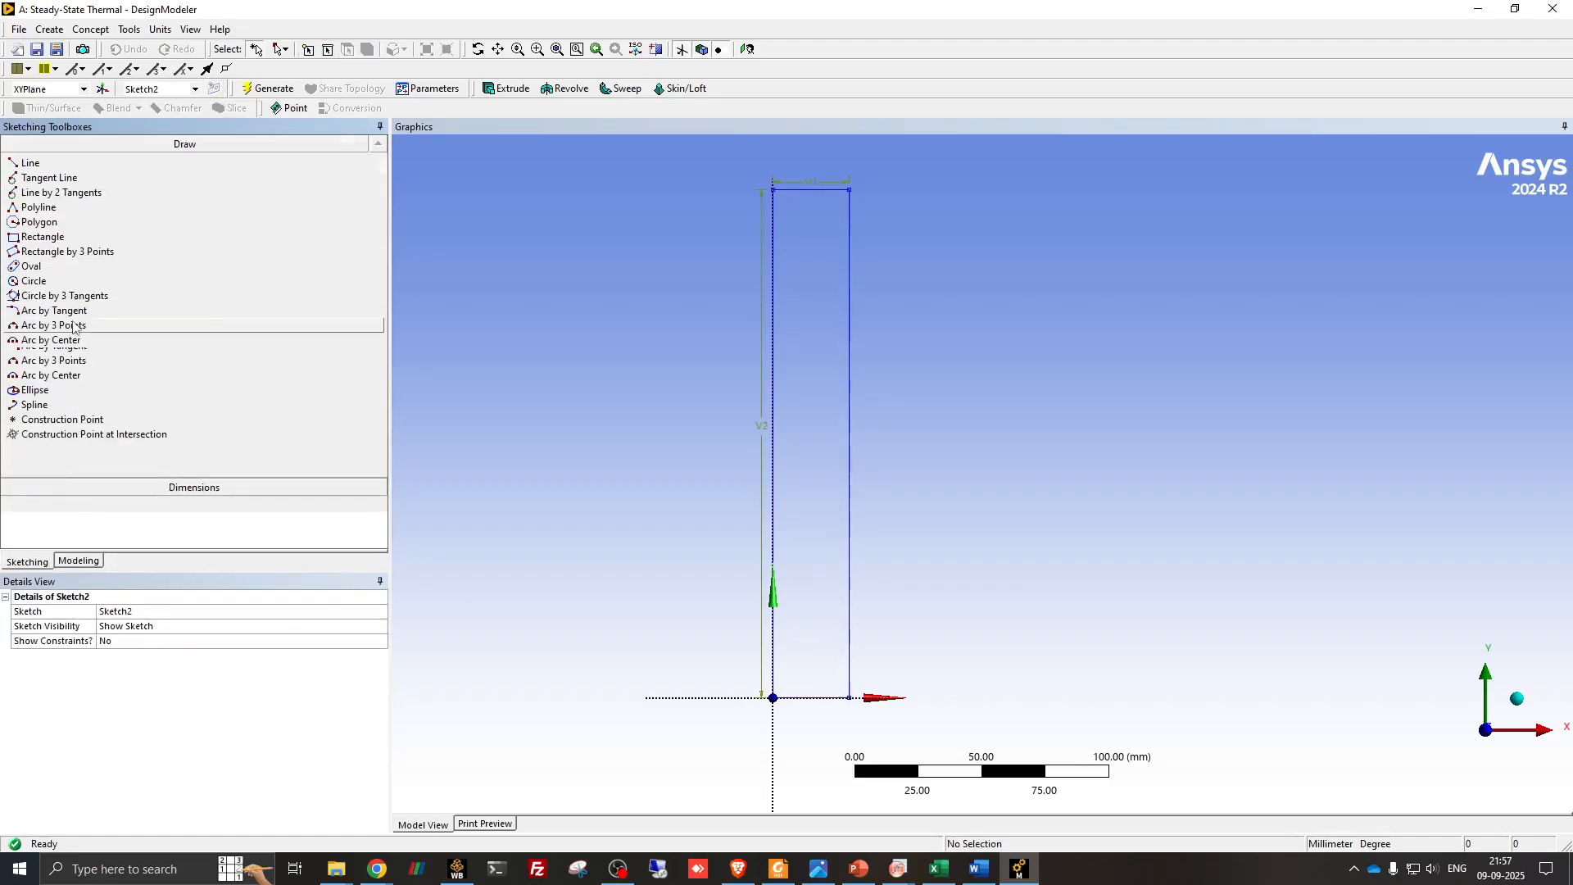
click(43, 237)
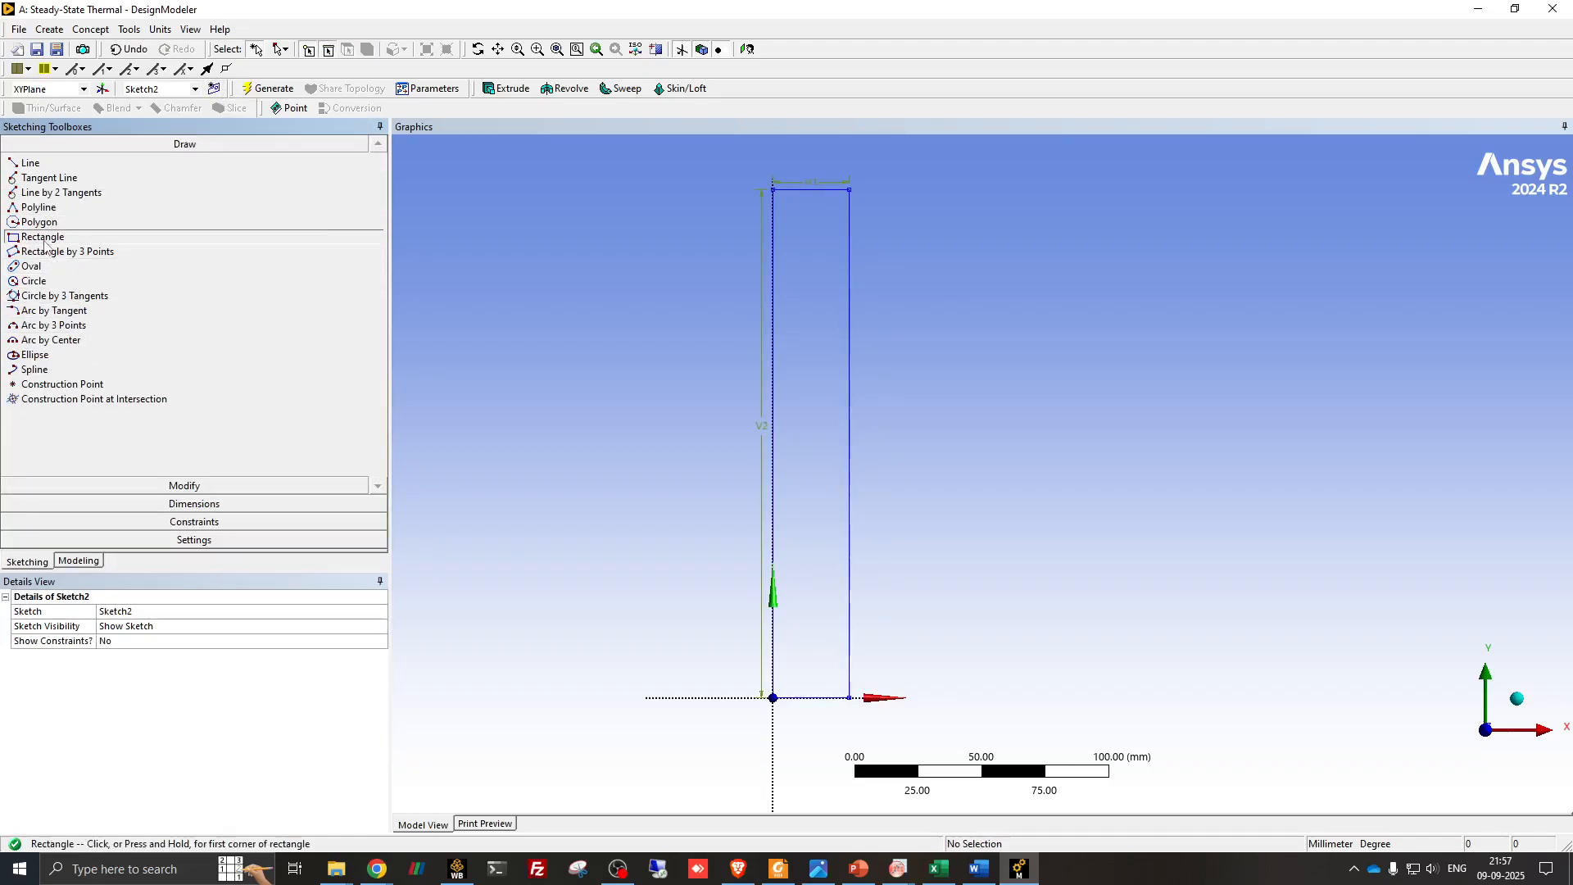
click(848, 698)
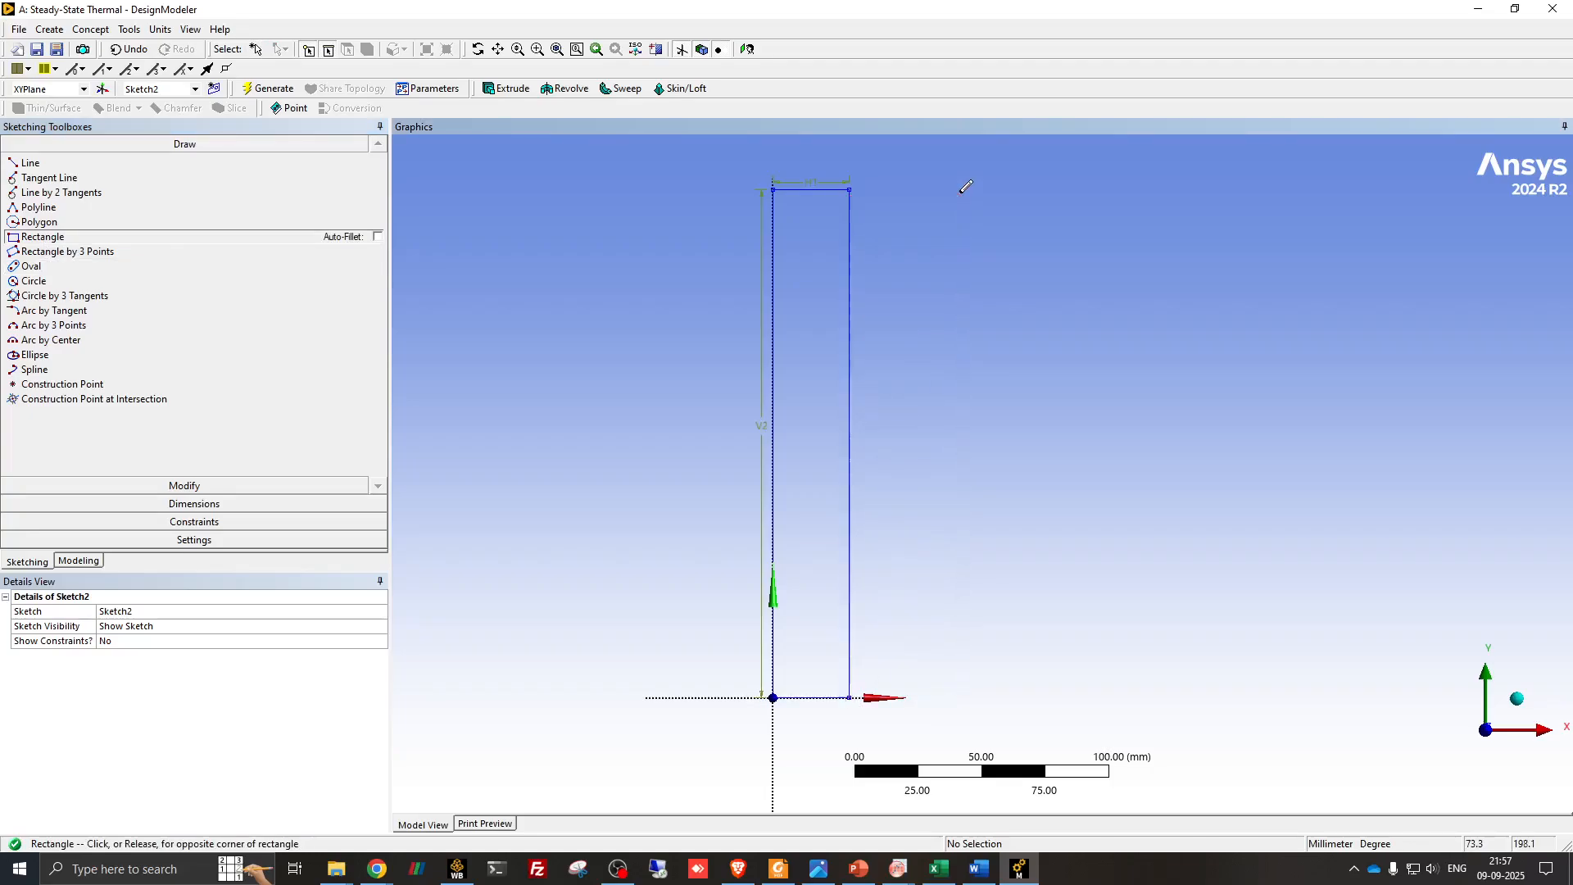
click(1016, 189)
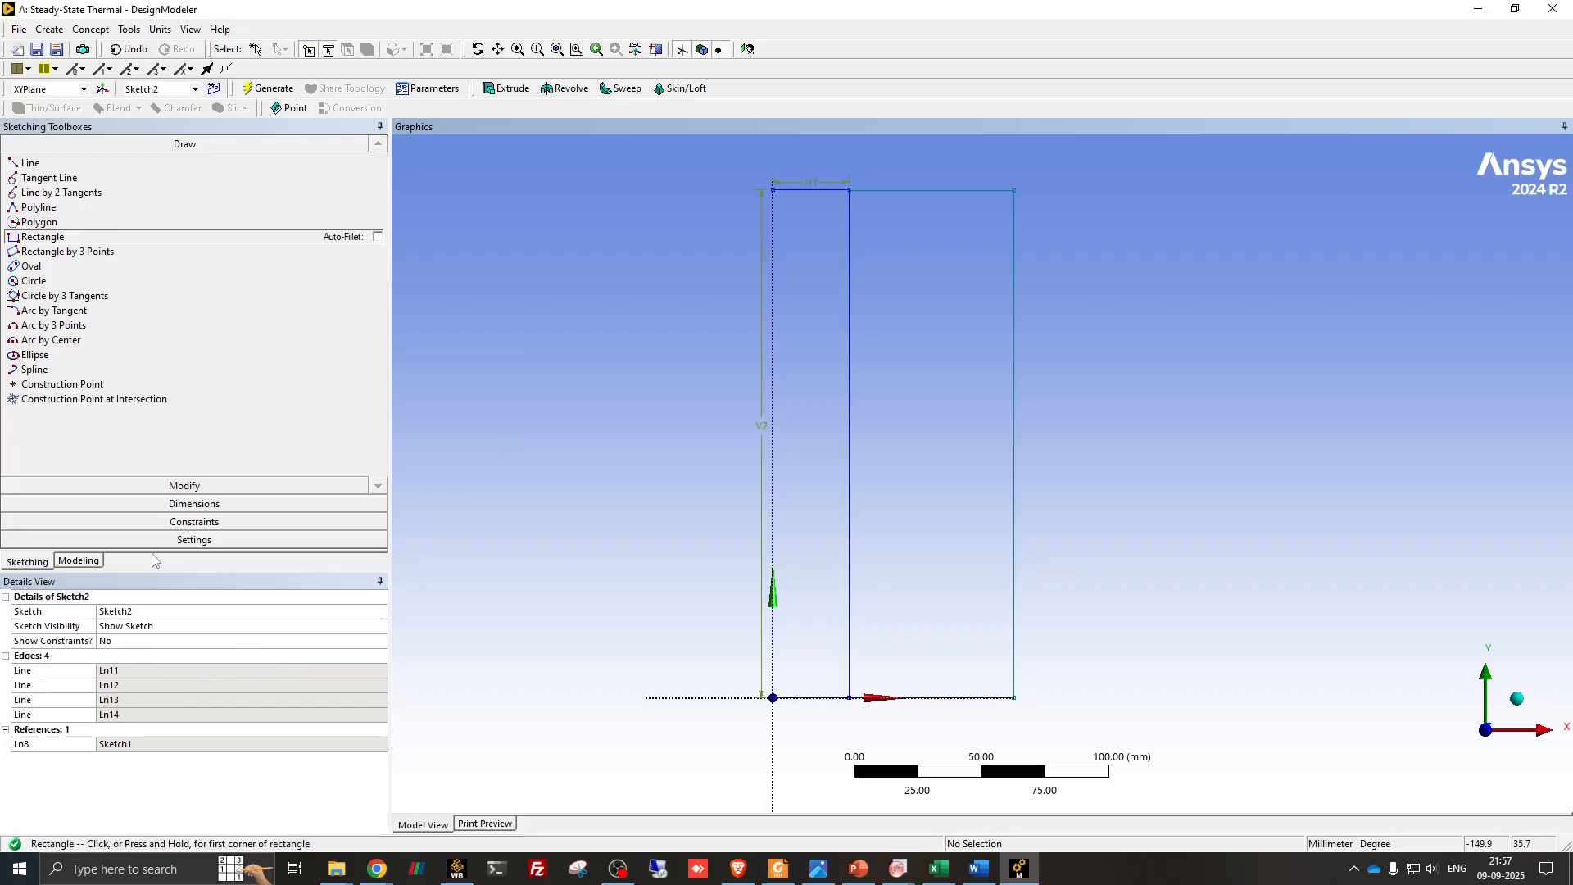
- Add a general dimension to the top edge of the fiberglass rectangle
click(194, 504)
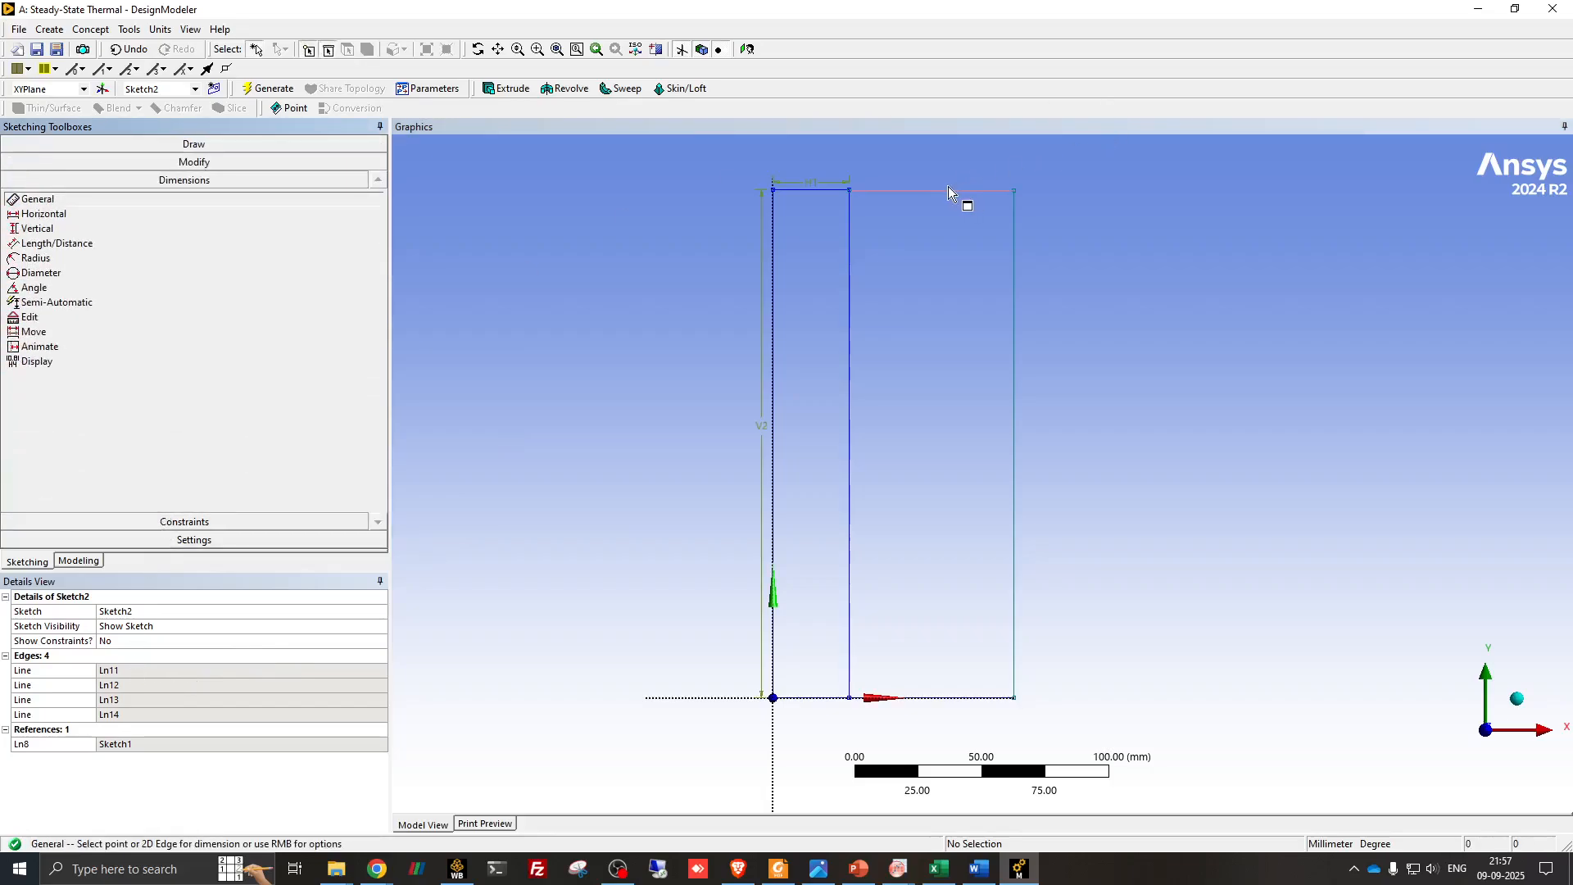
click(927, 192)
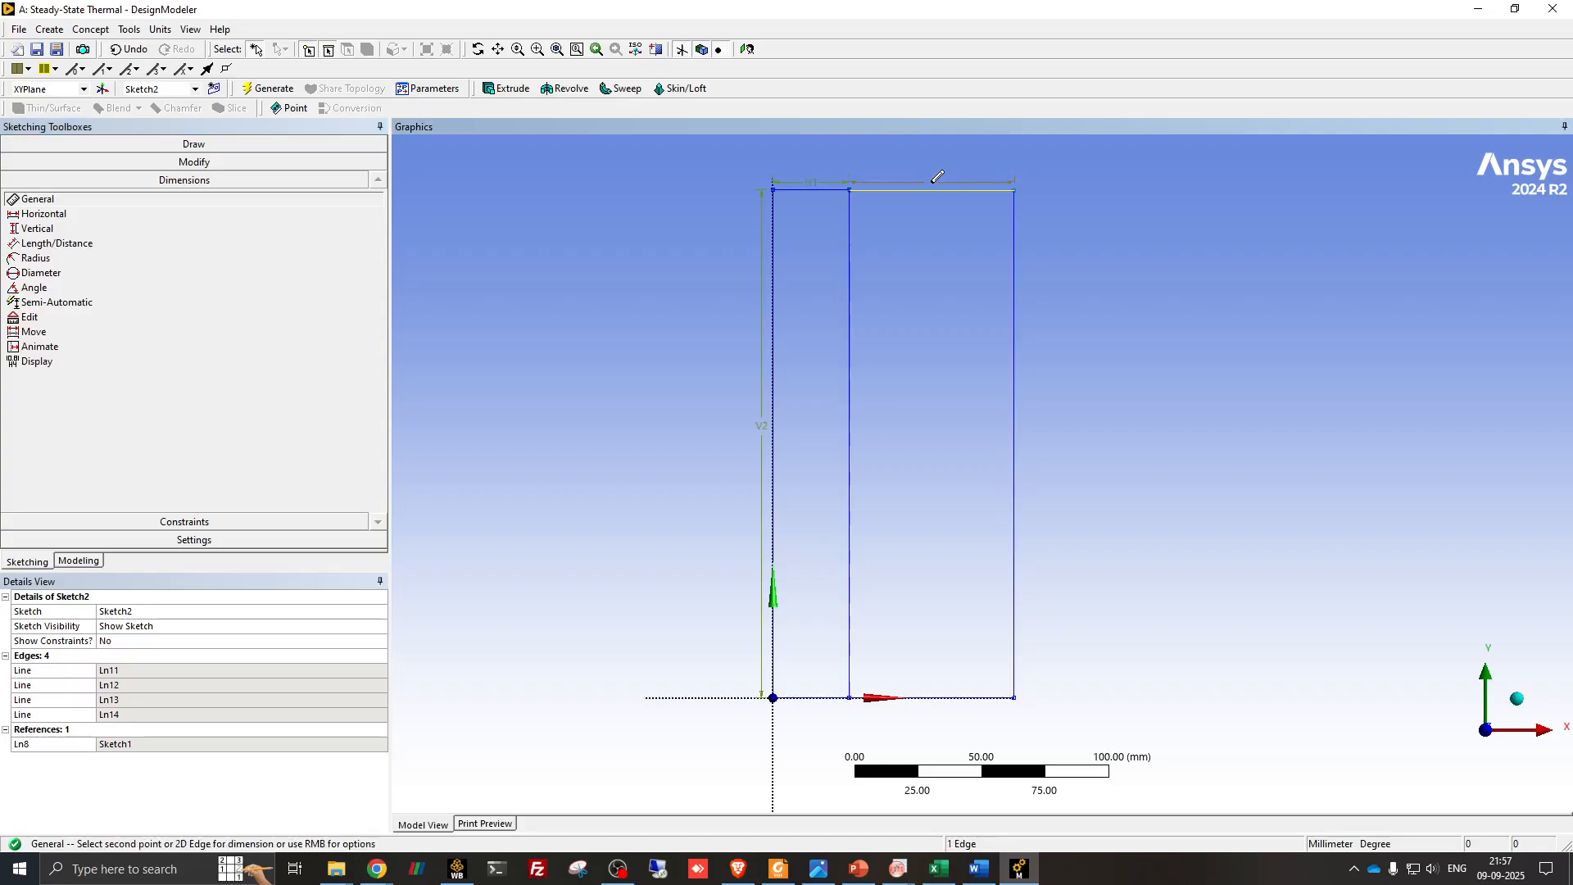
click(936, 176)
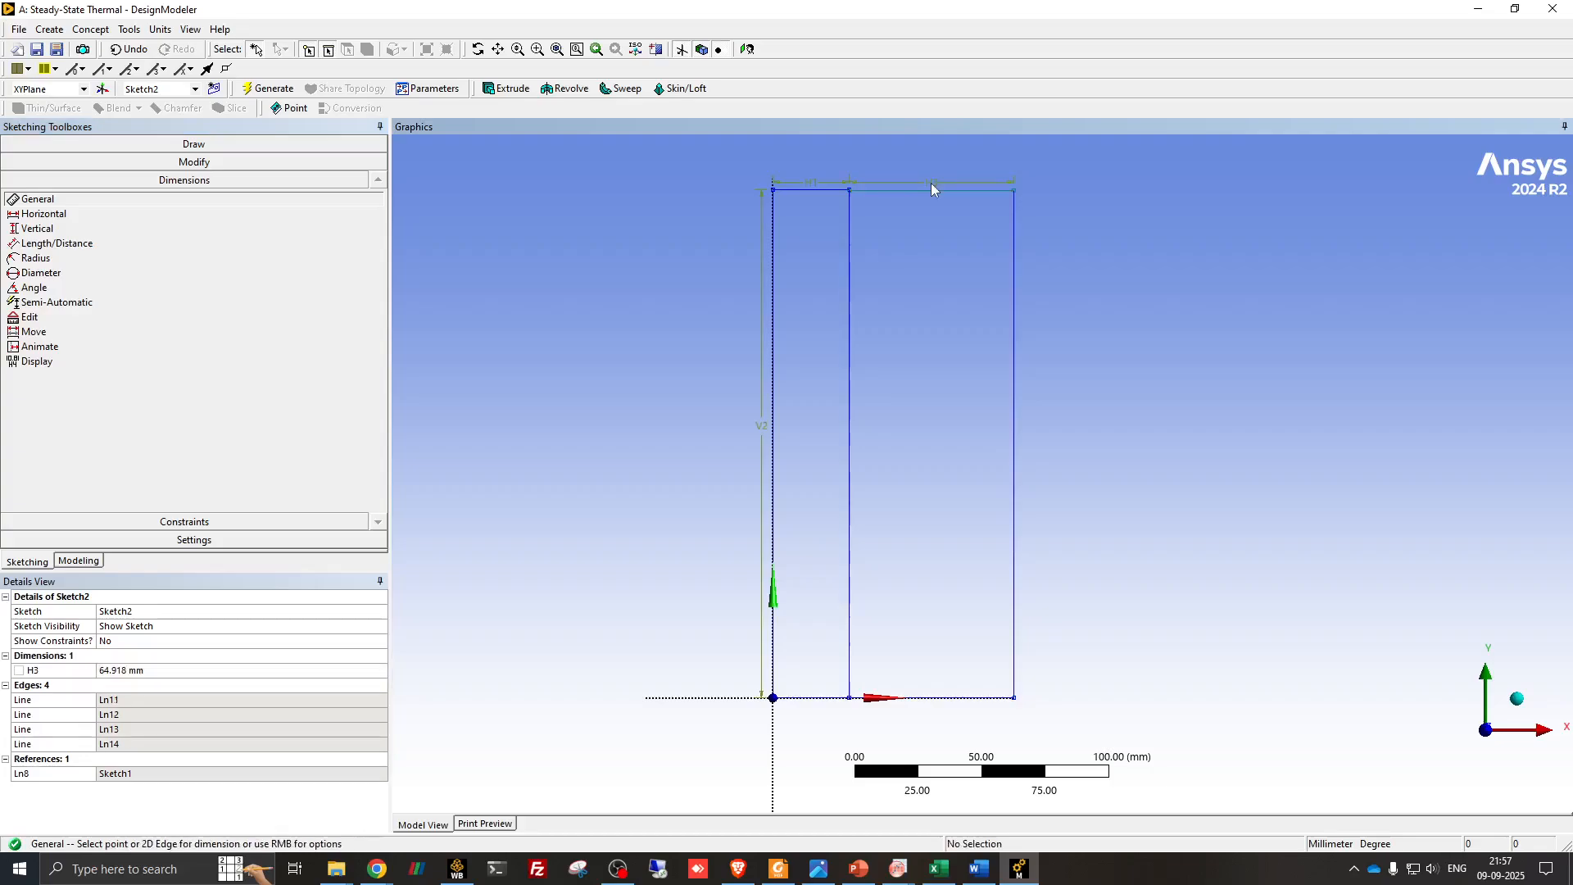
- Set the fiberglass rectangle's horizontal dimension H3 to 100 mm, checking the layer thickness on the problem slide in PowerPoint
click(136, 670)
click(859, 879)
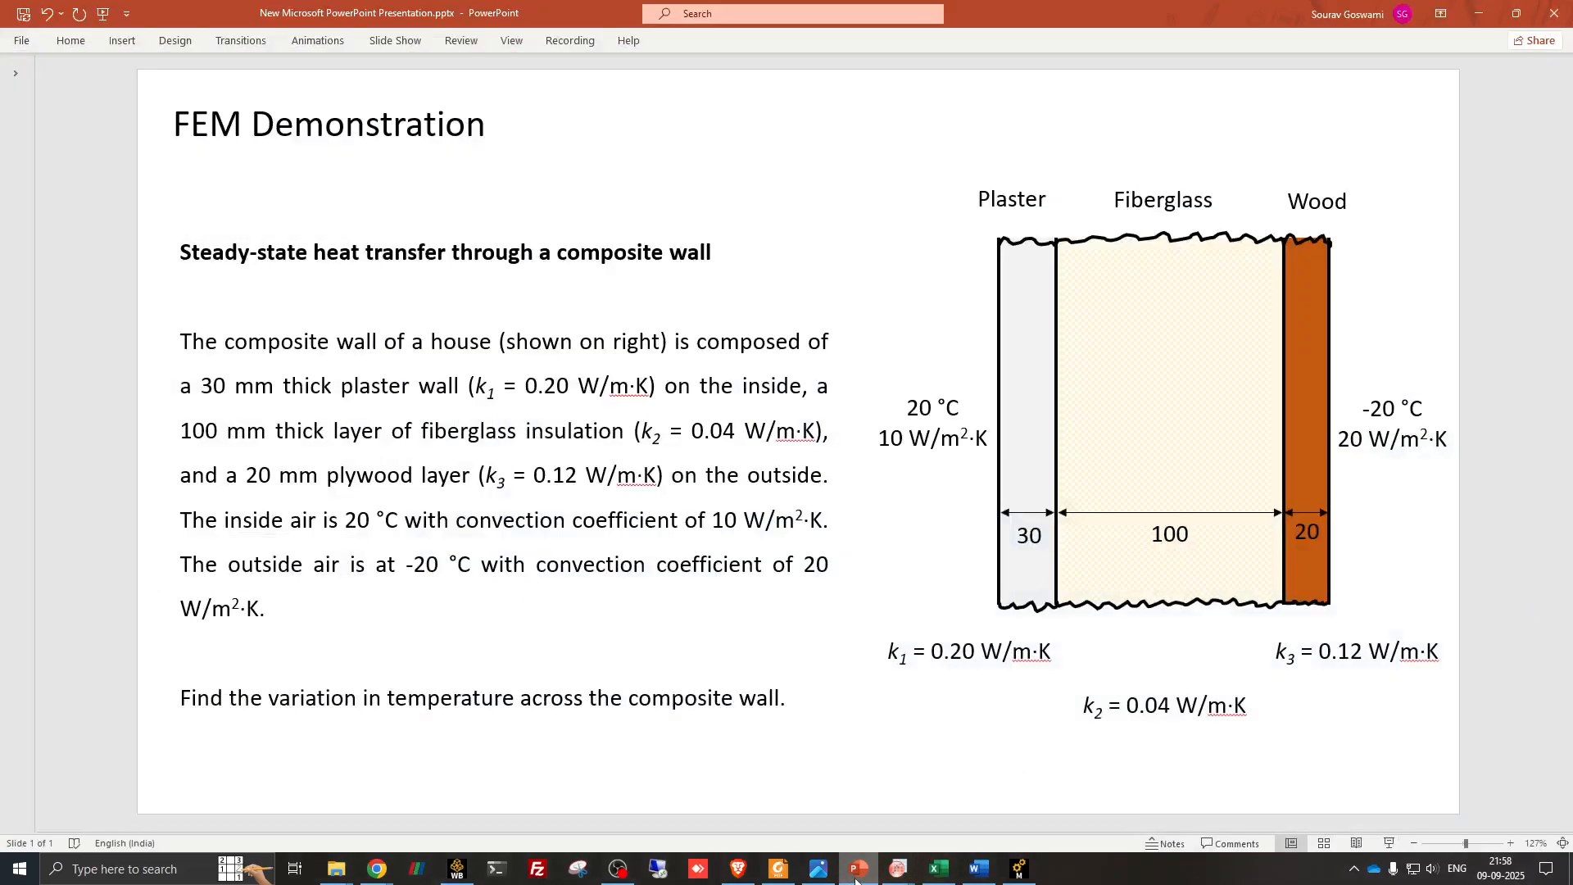
click(860, 879)
click(263, 669)
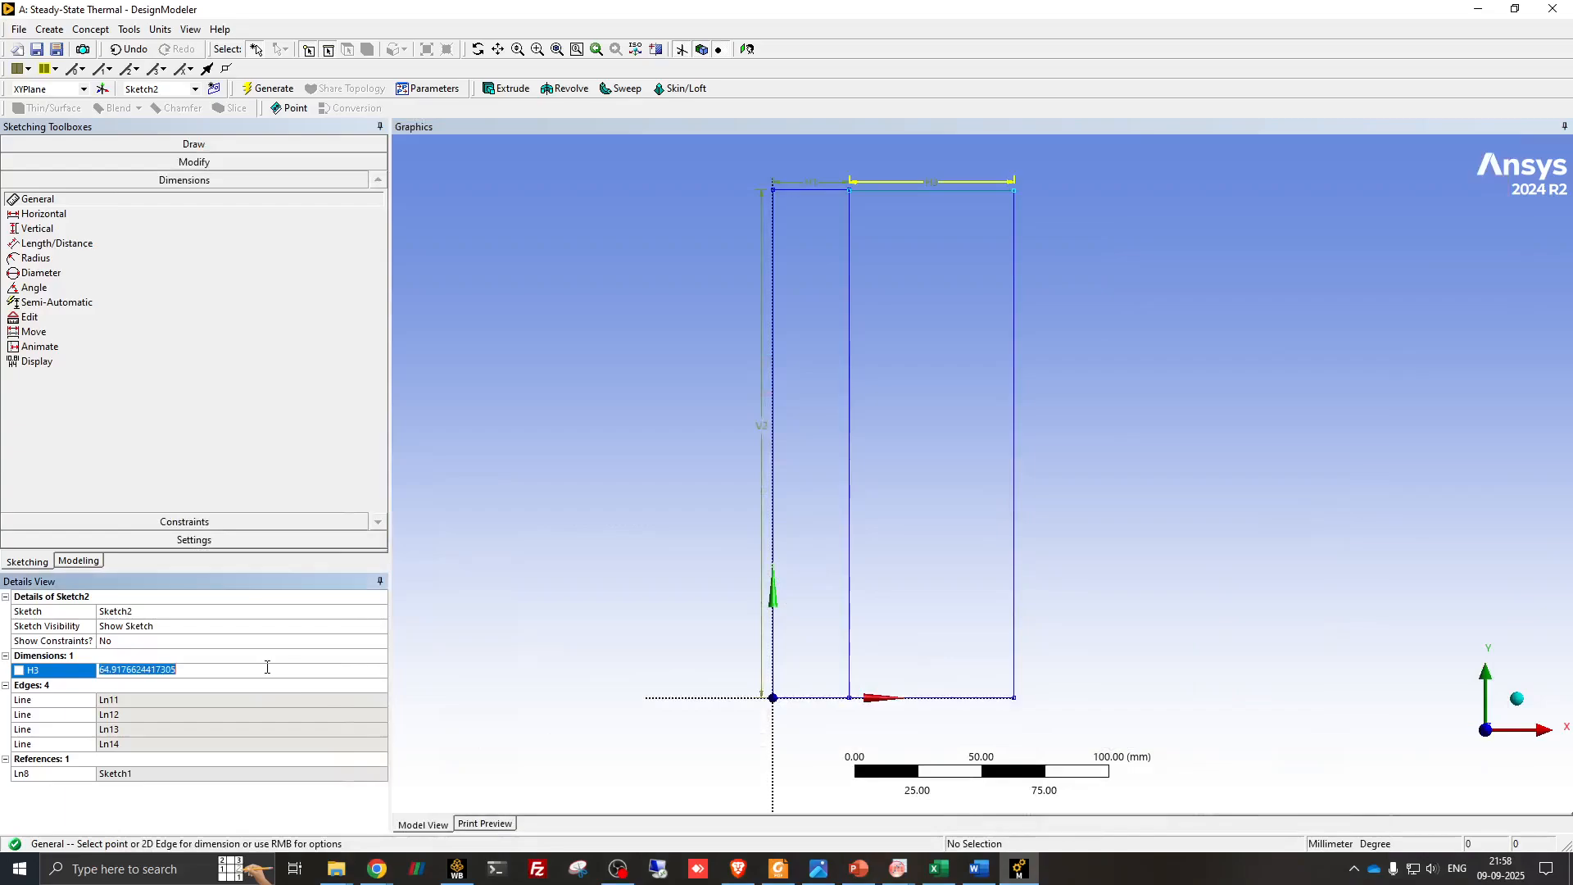
text(100)
key(Return)
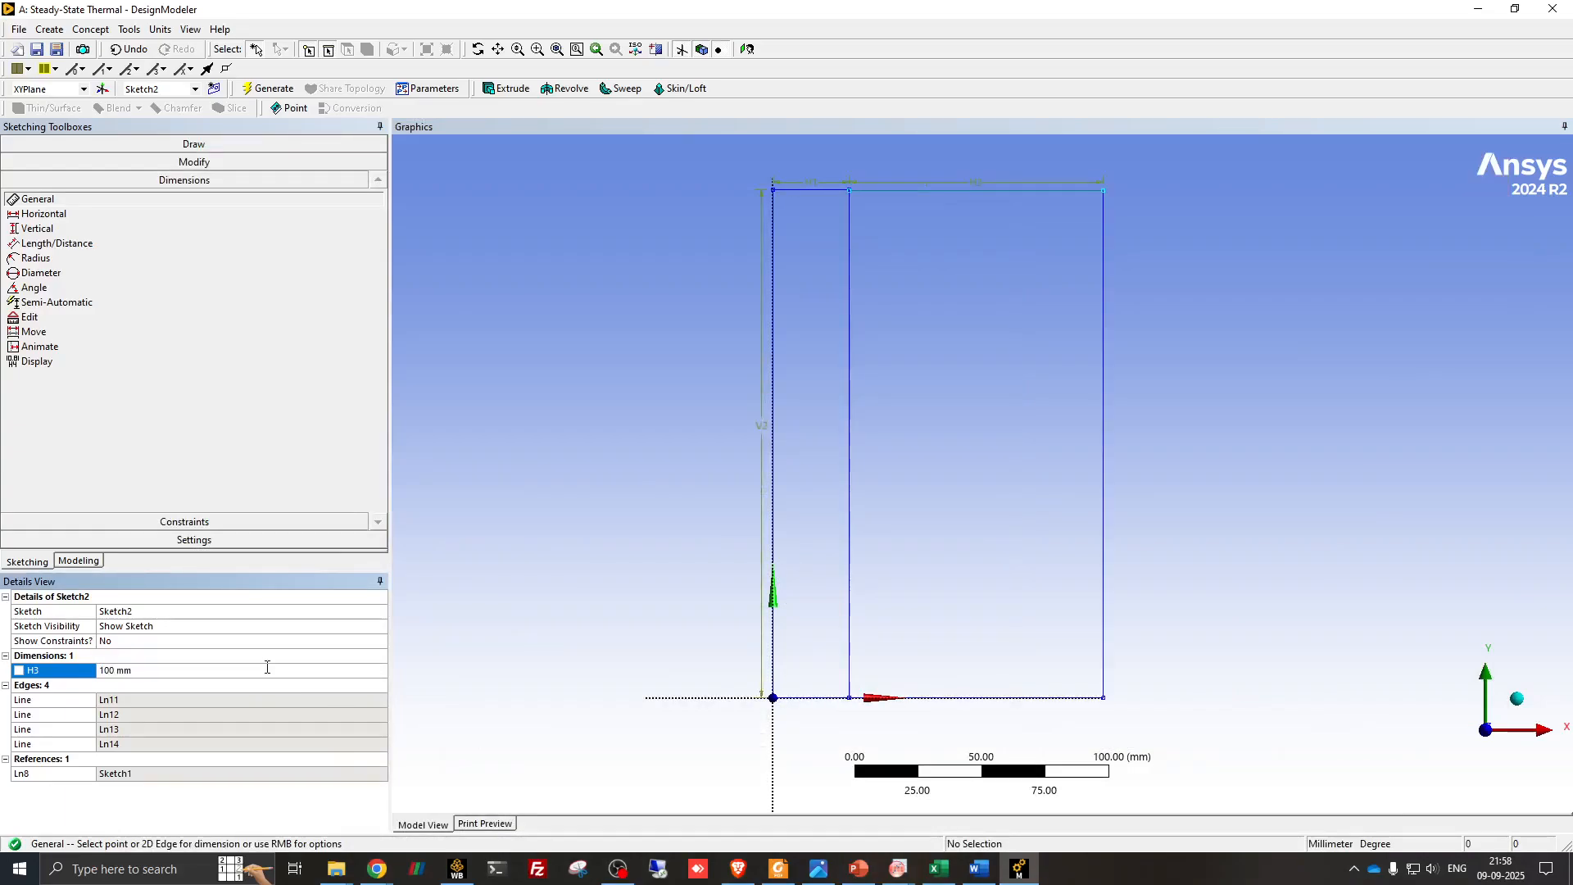
- Dimension the right edge of the fiberglass rectangle and set its height to 200 mm
click(1105, 379)
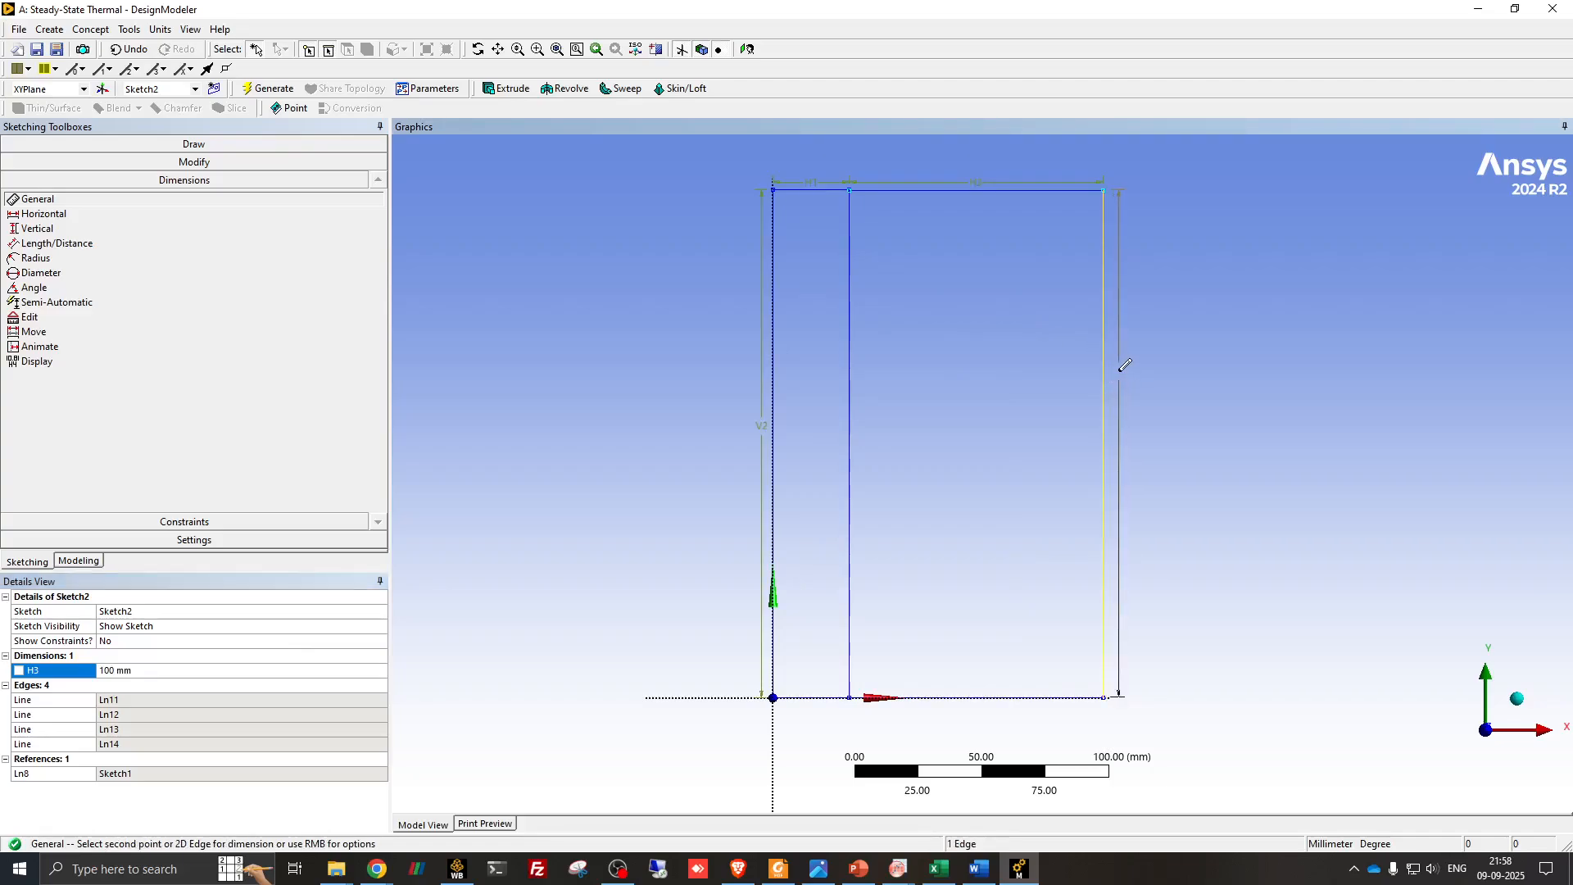
click(1137, 437)
click(160, 686)
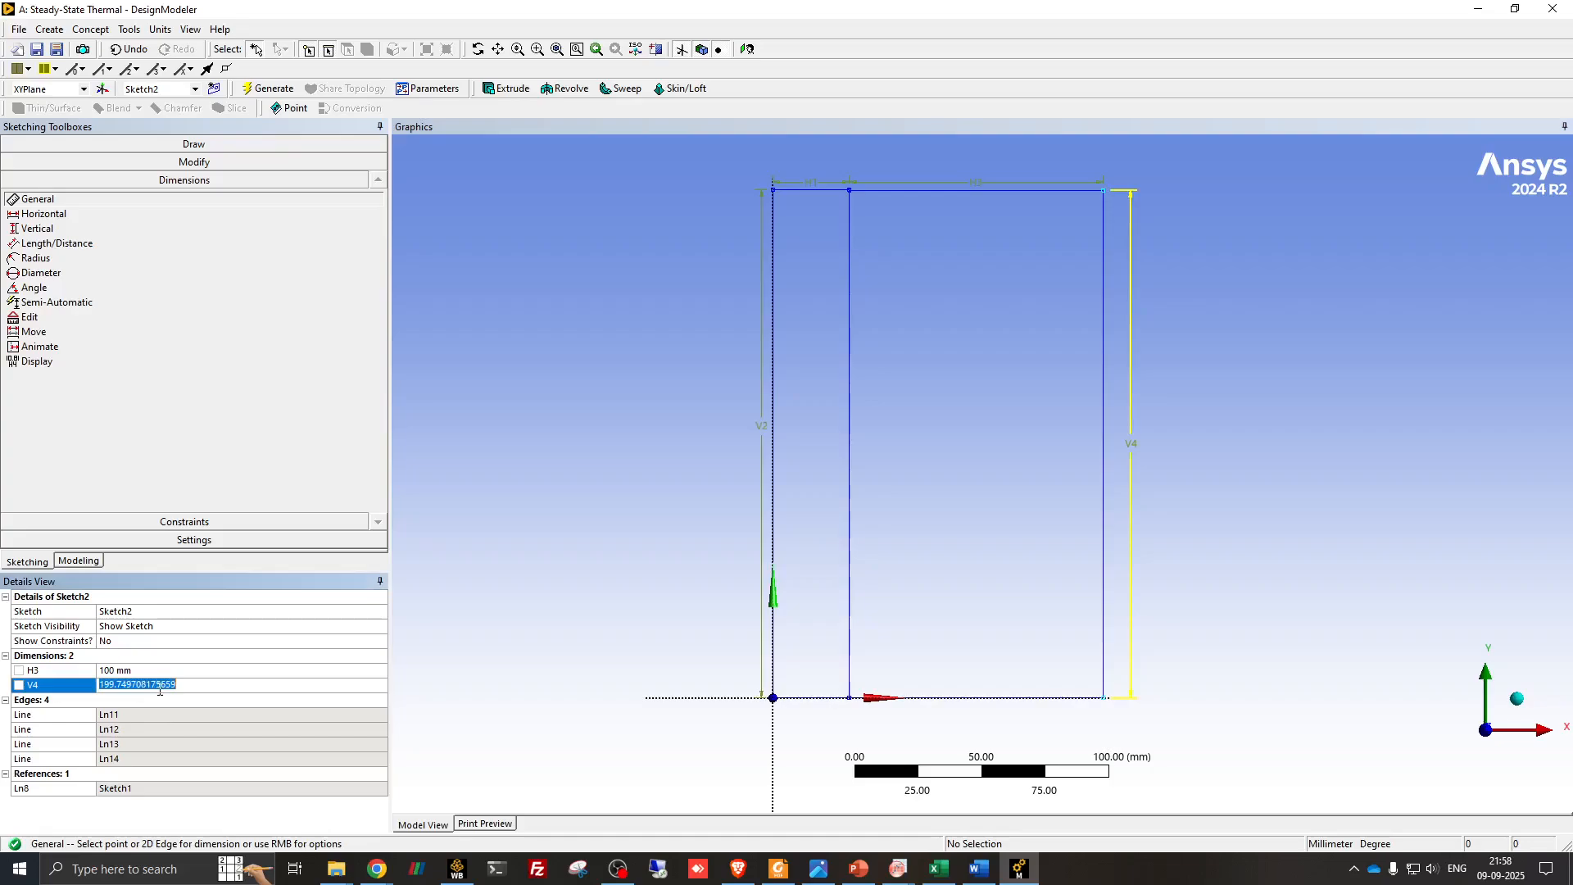
text(200)
key(Return)
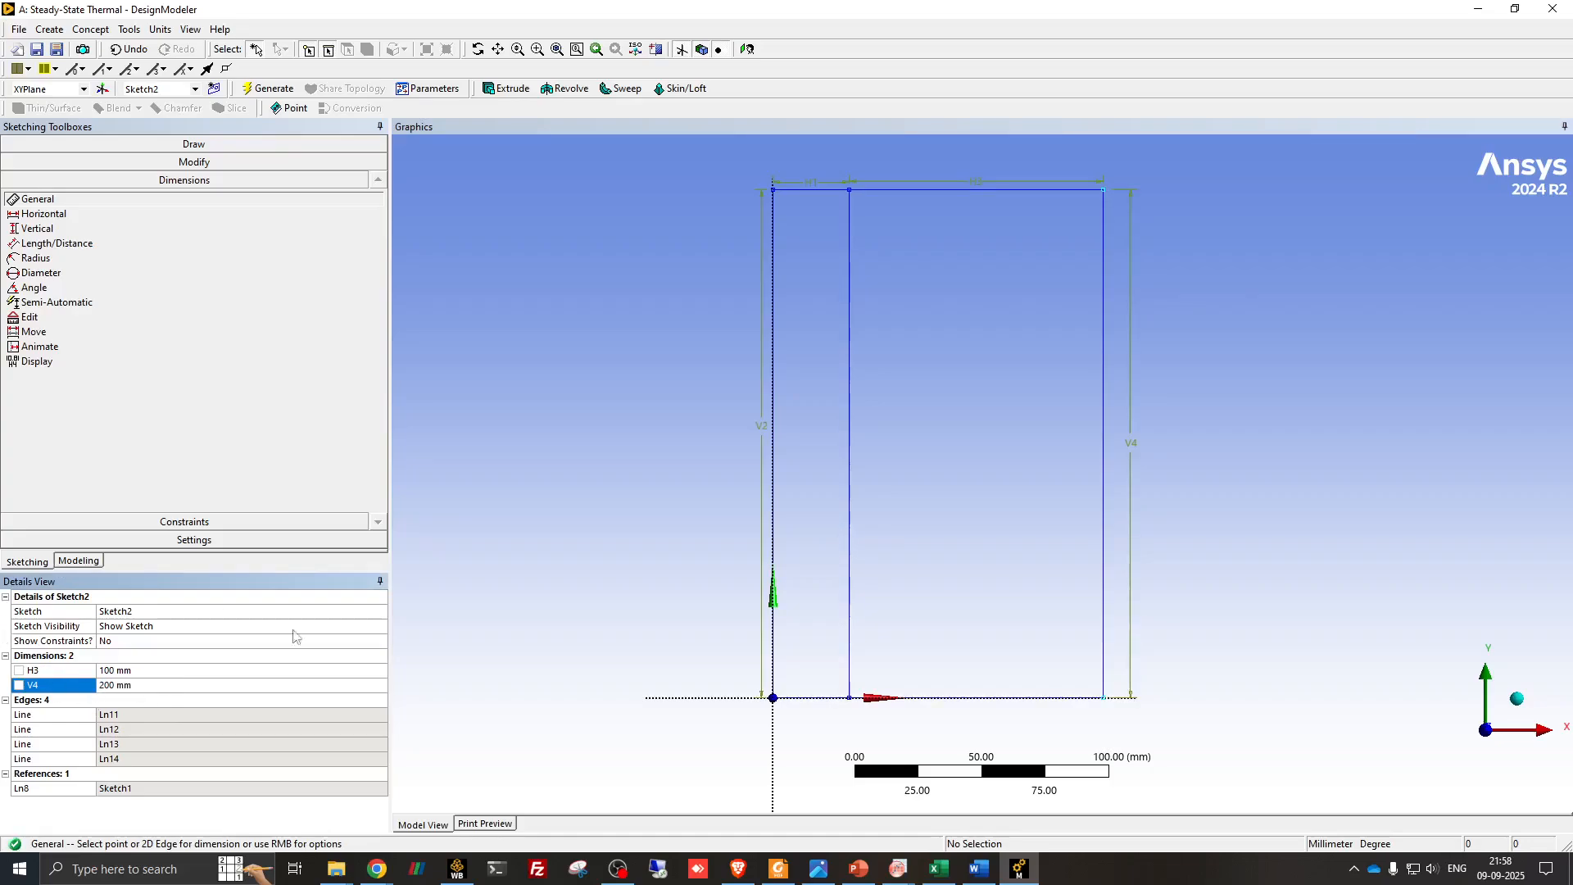
- Create a third sketch on XYPlane for the wood layer and make it the active sketch
click(78, 562)
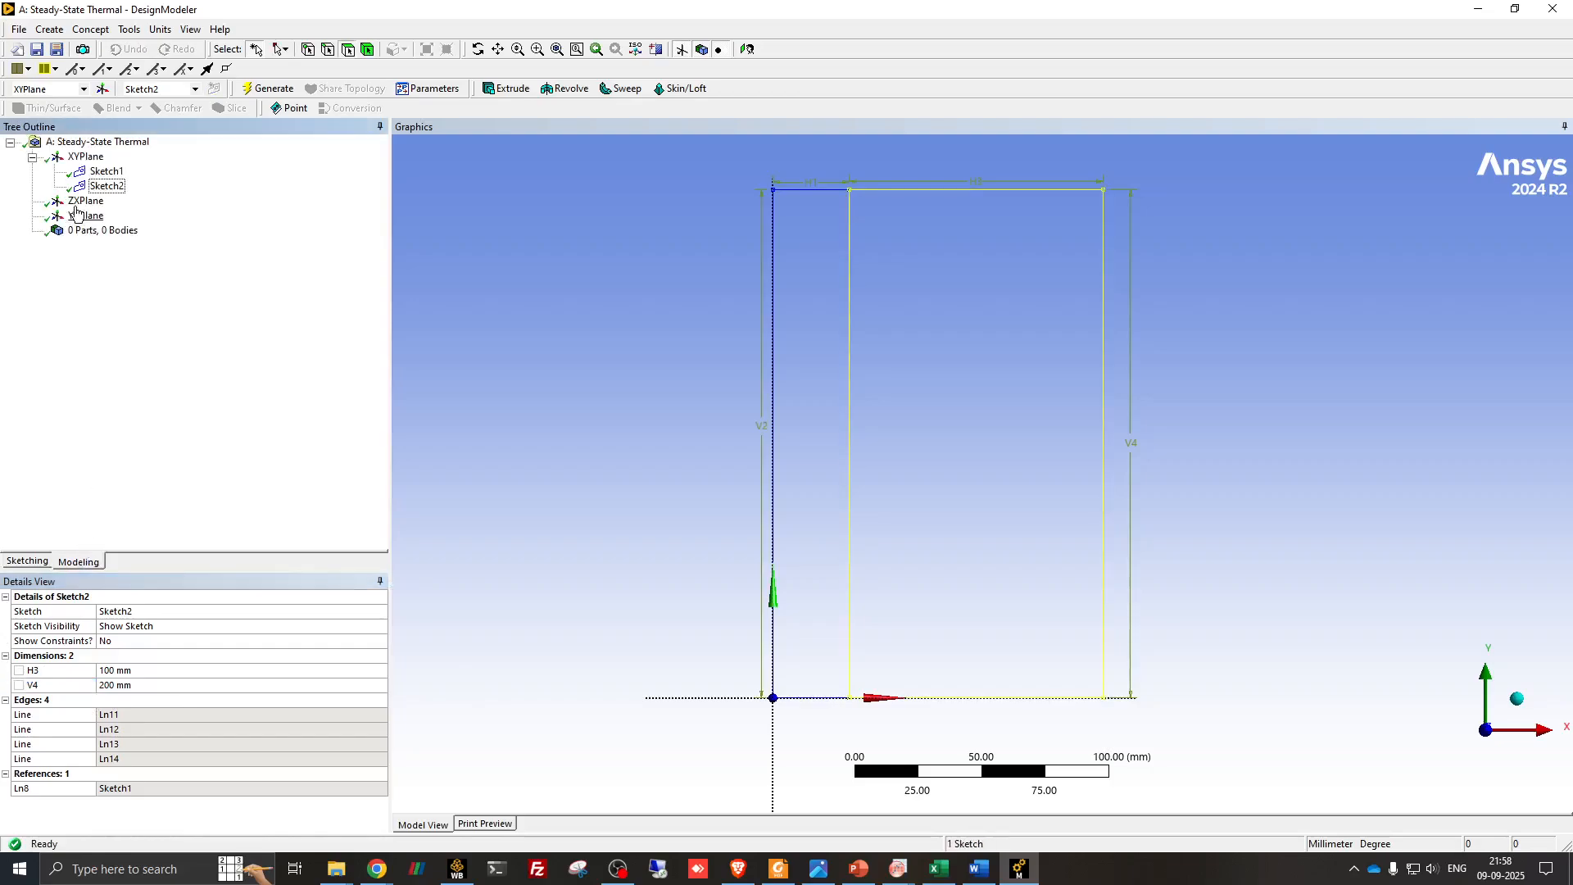
click(86, 156)
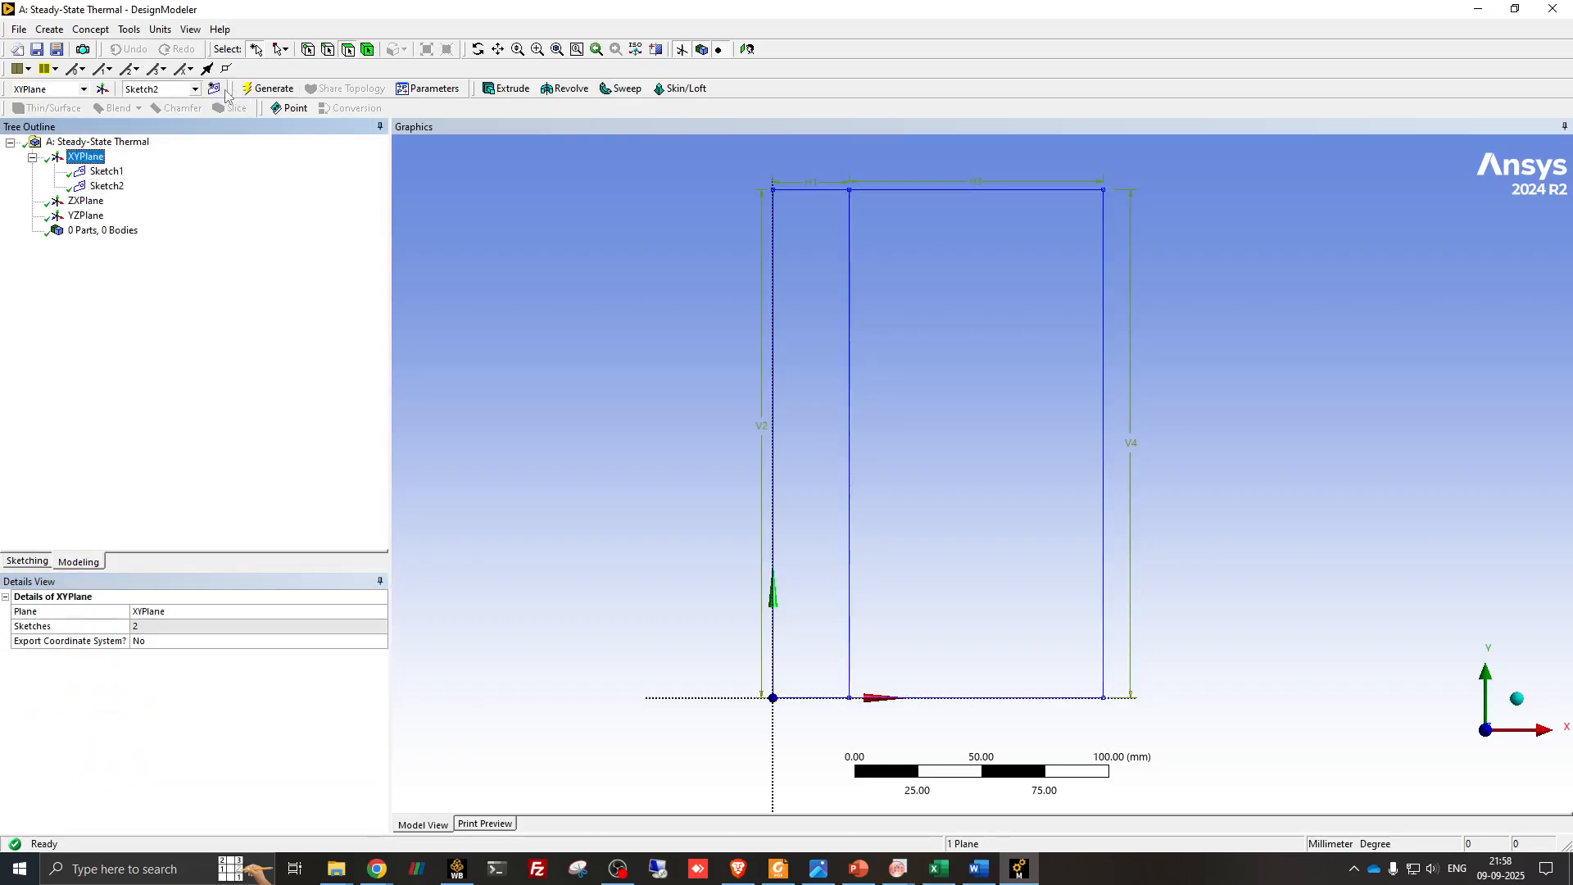
click(214, 89)
click(106, 201)
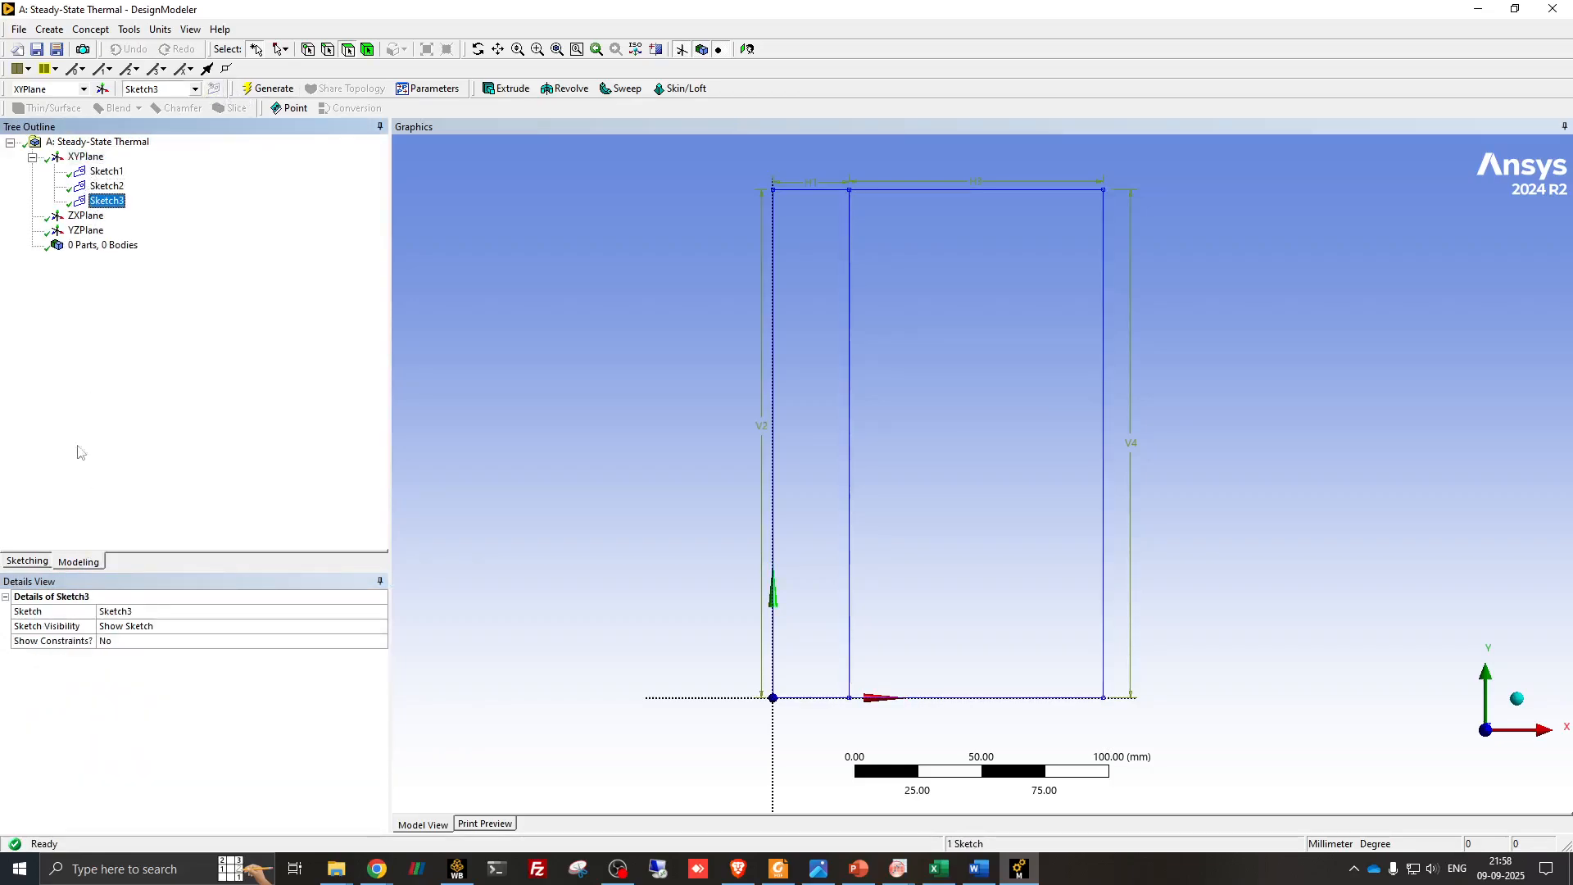
- Sketch a rectangle about 71 mm wide and 200 mm high adjoining the fiberglass's right edge, starting at its lower-right corner
click(28, 561)
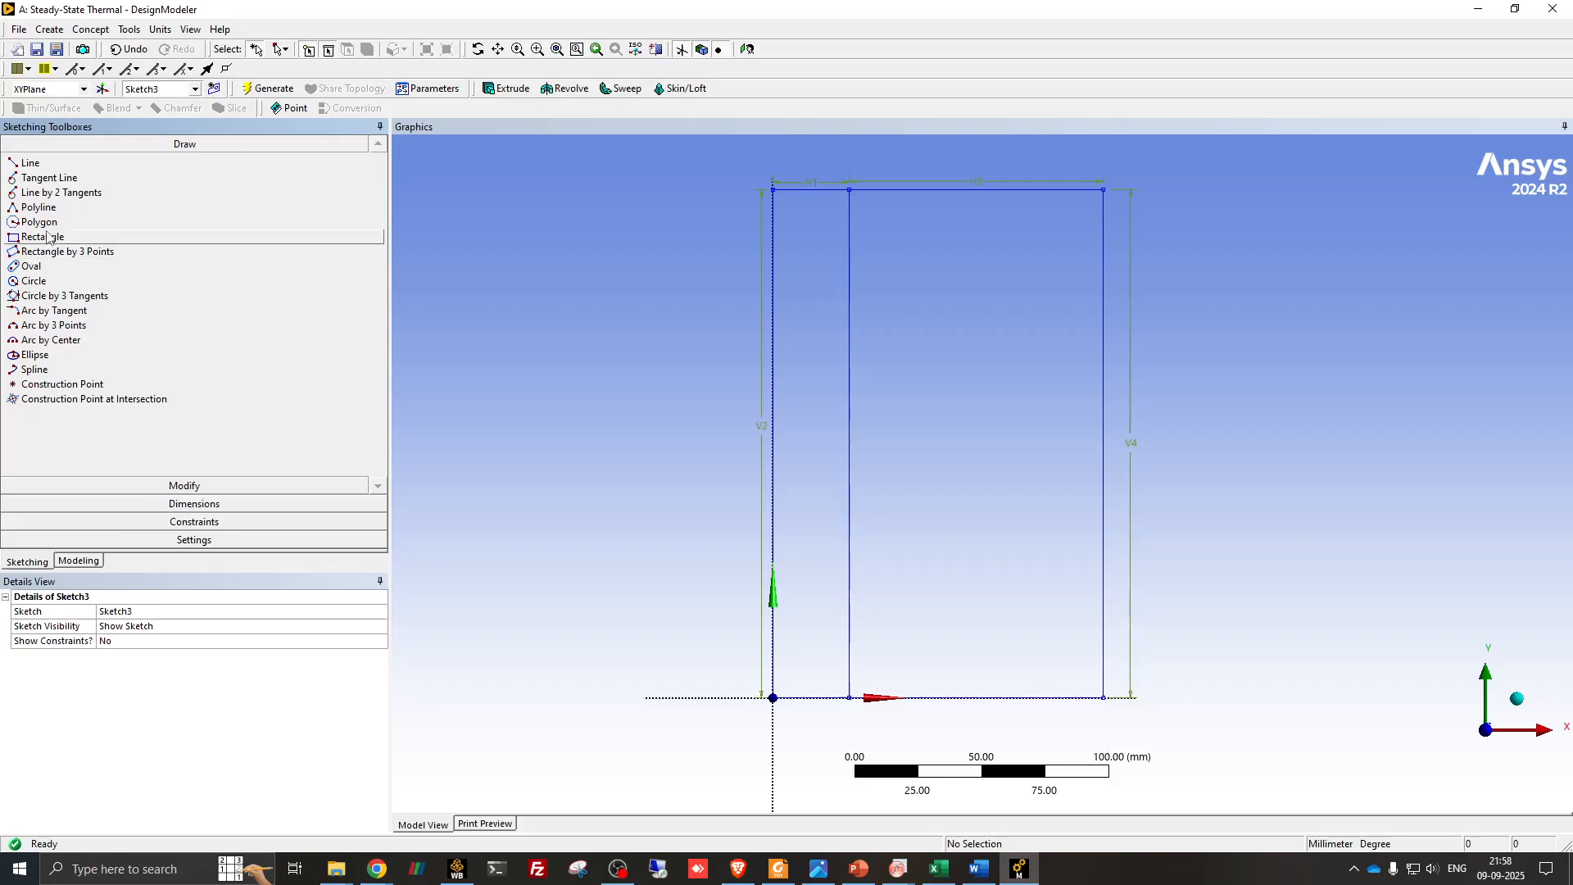
click(47, 236)
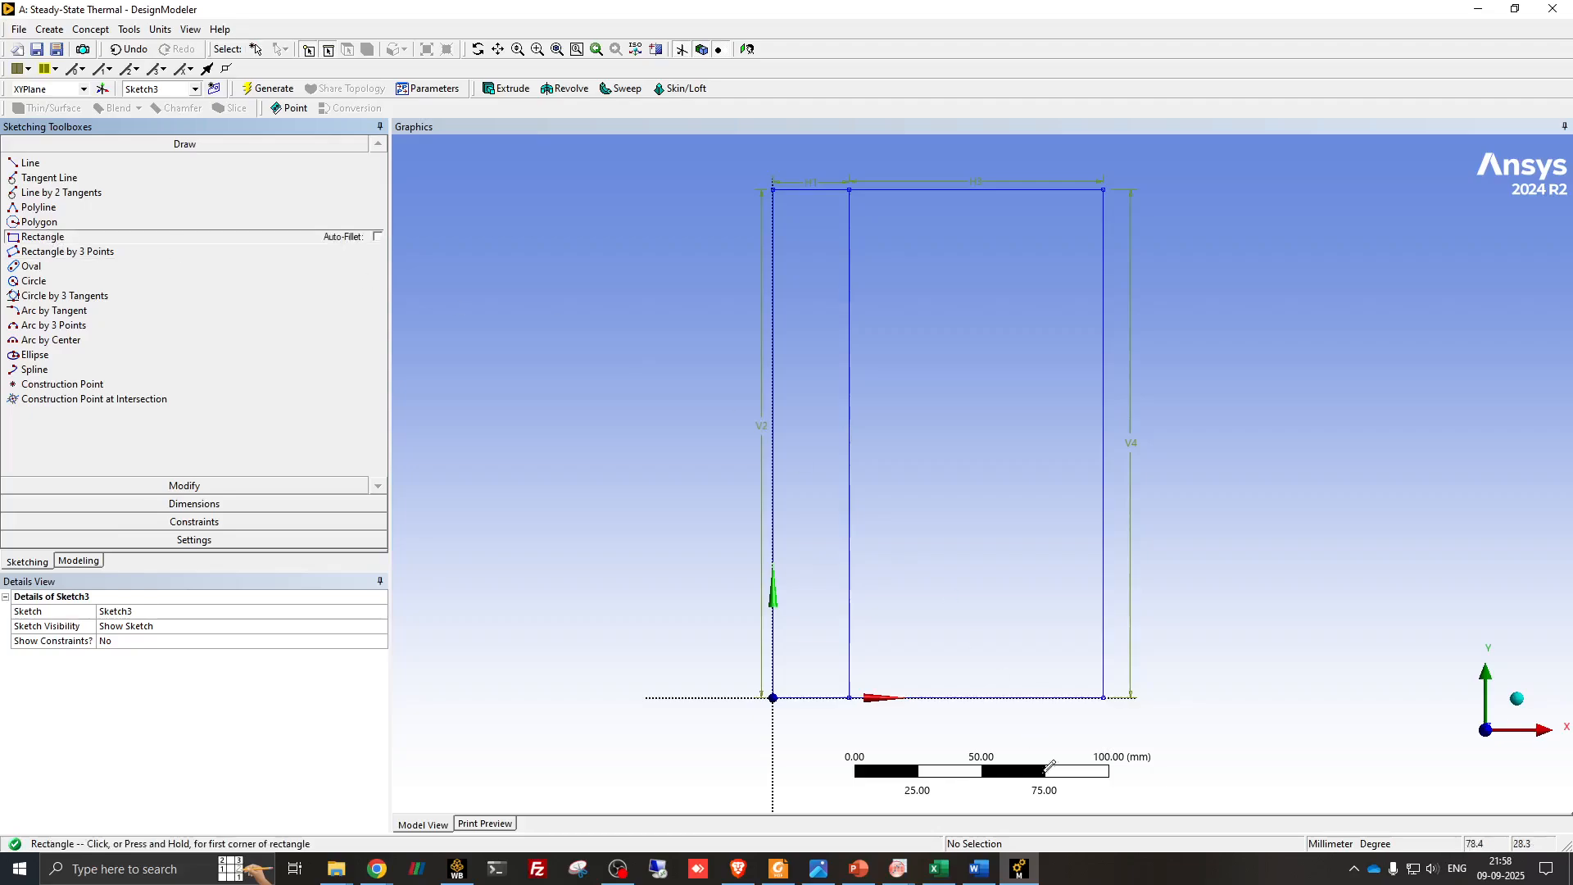
click(1104, 696)
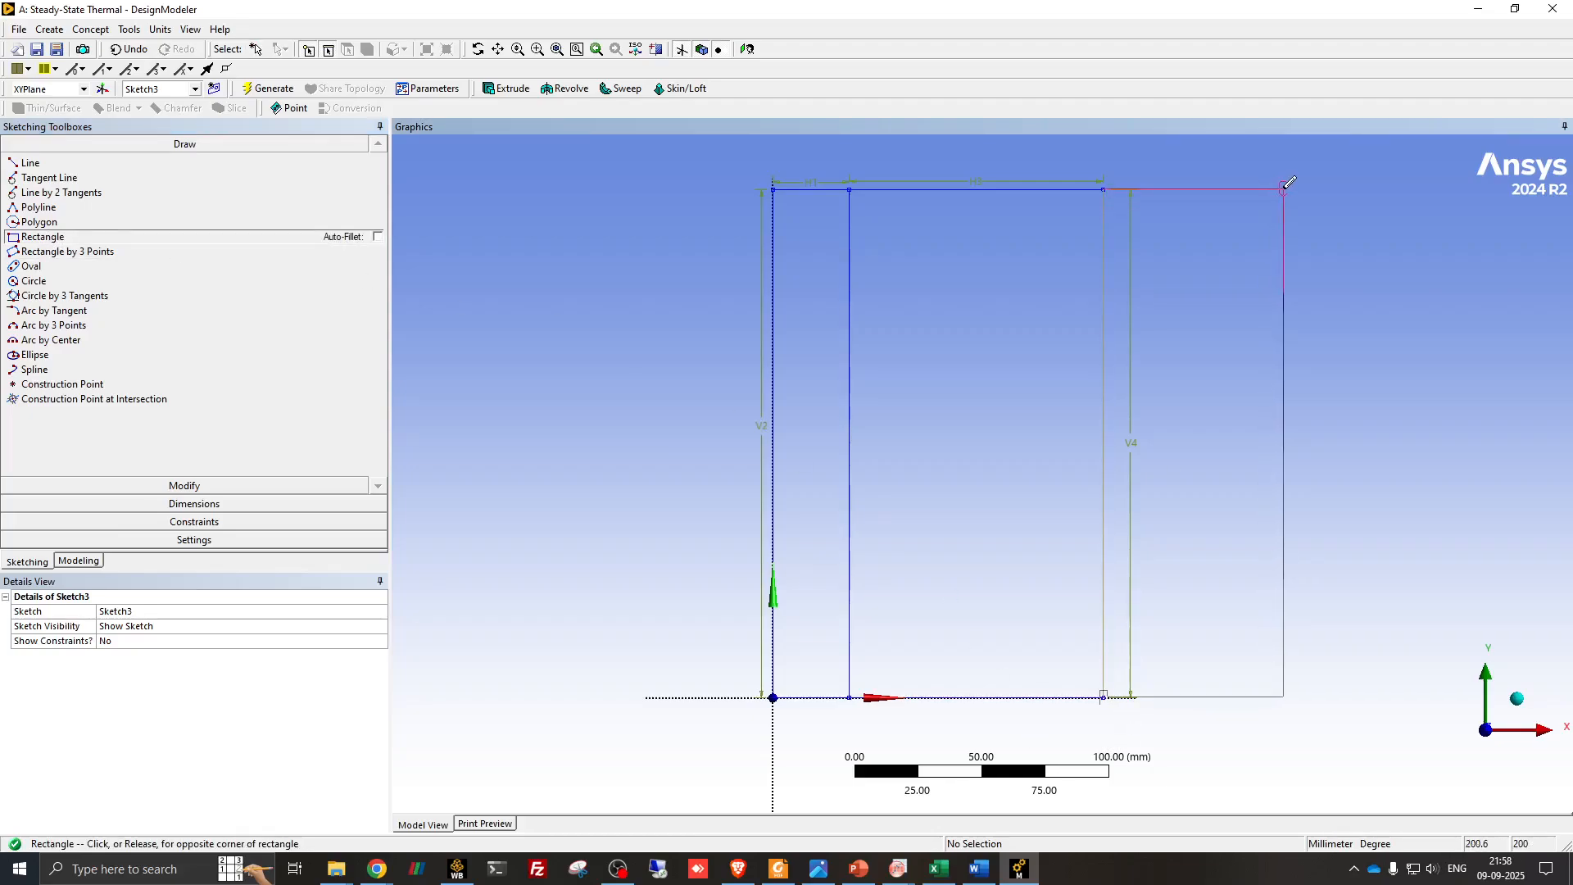
click(1284, 188)
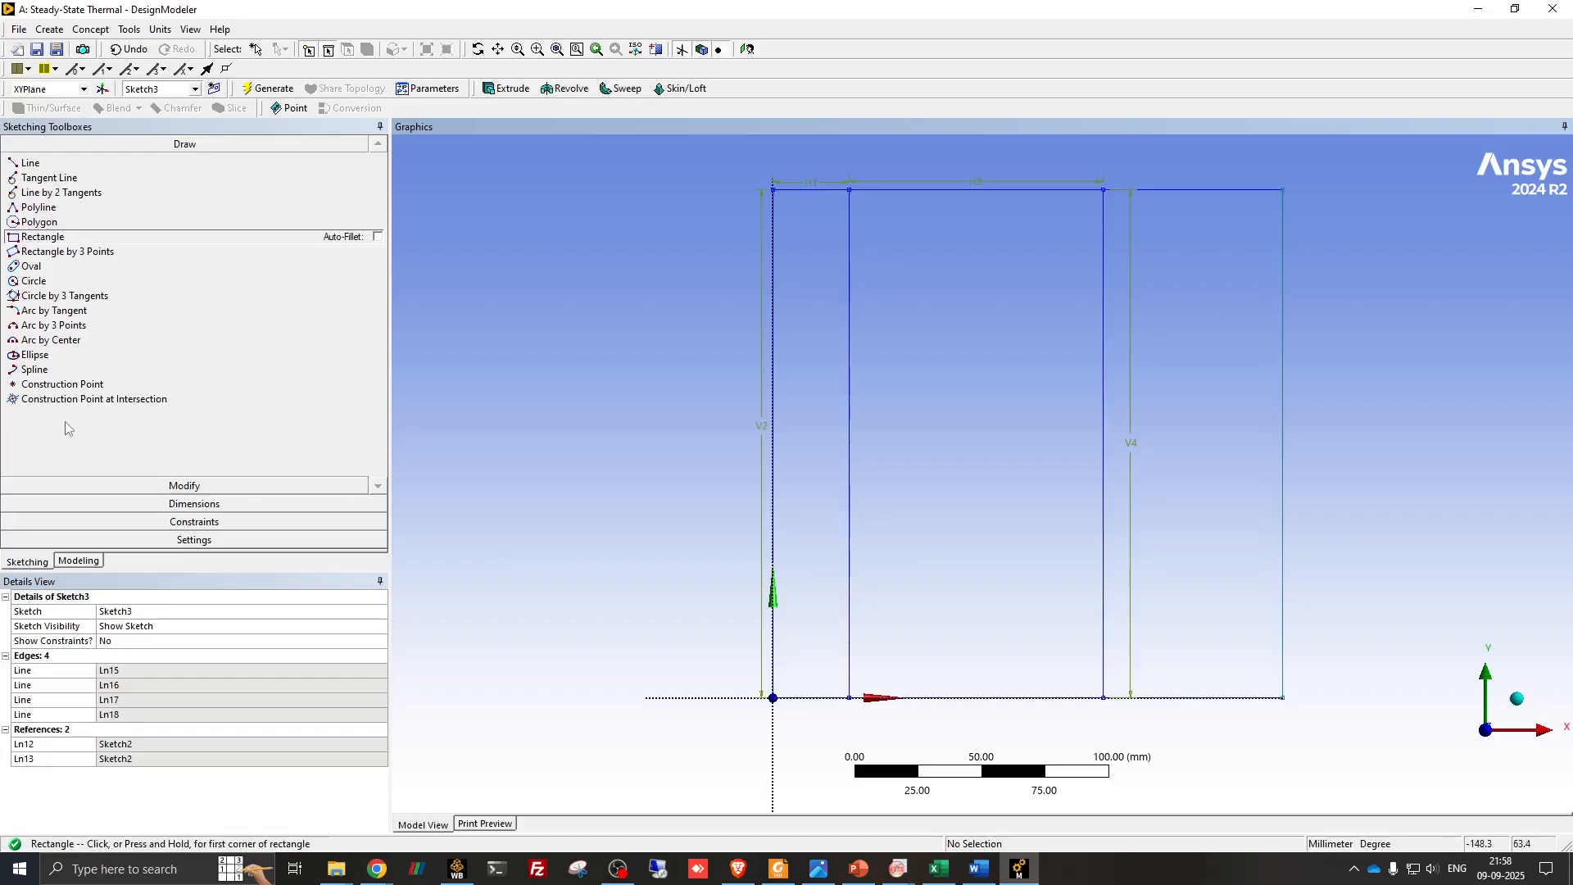
- Dimension the top edge of the wood rectangle and set its width to 20 mm, checking the thickness on the PowerPoint slide
click(199, 505)
click(1203, 190)
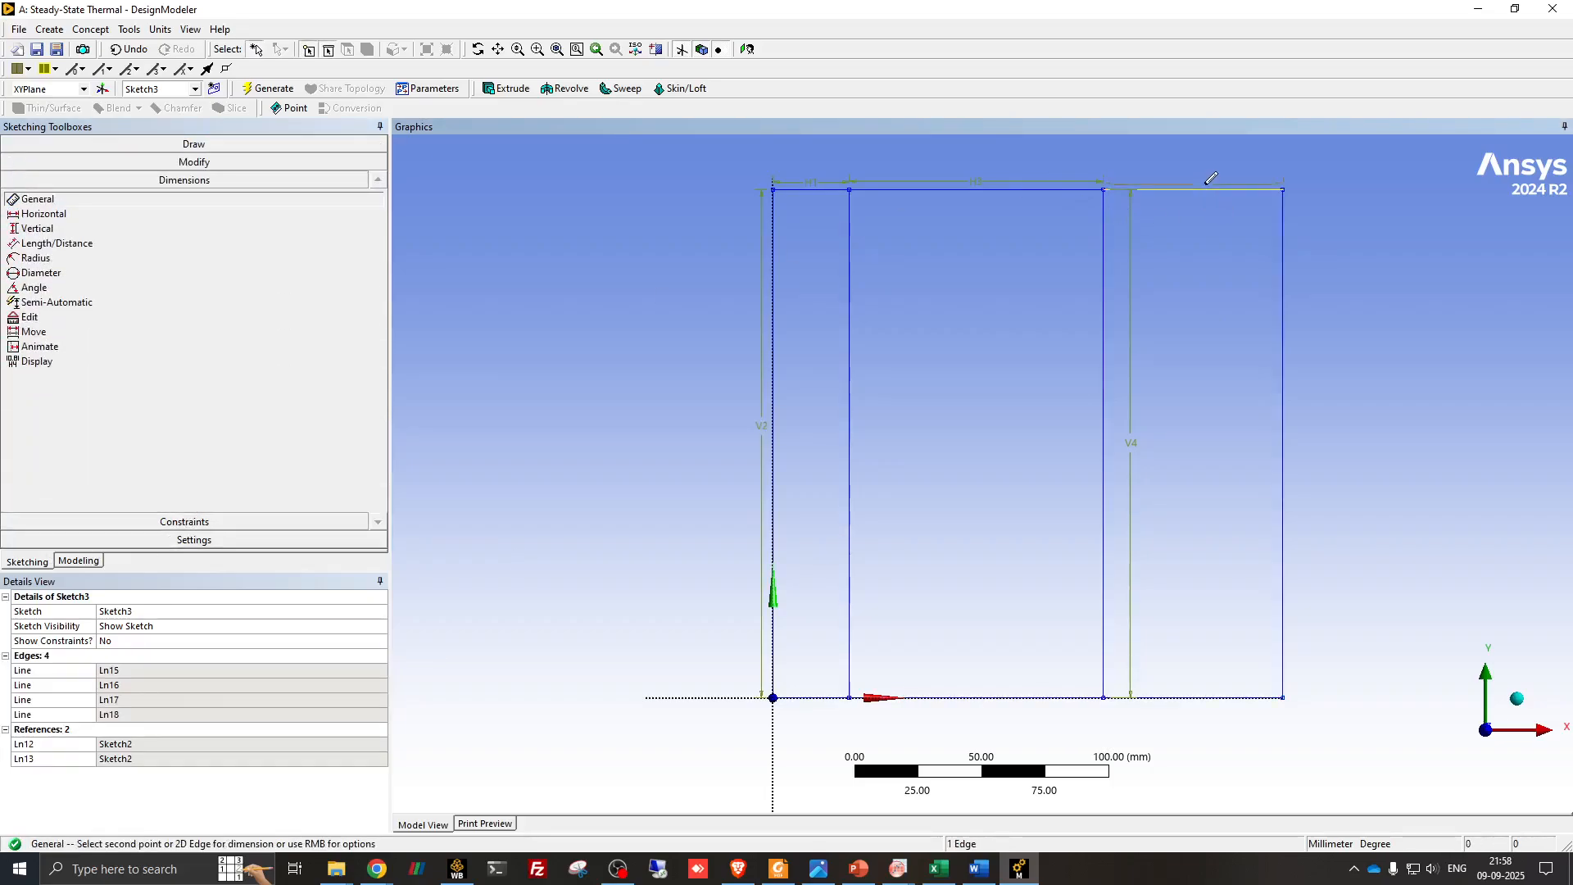
click(1212, 174)
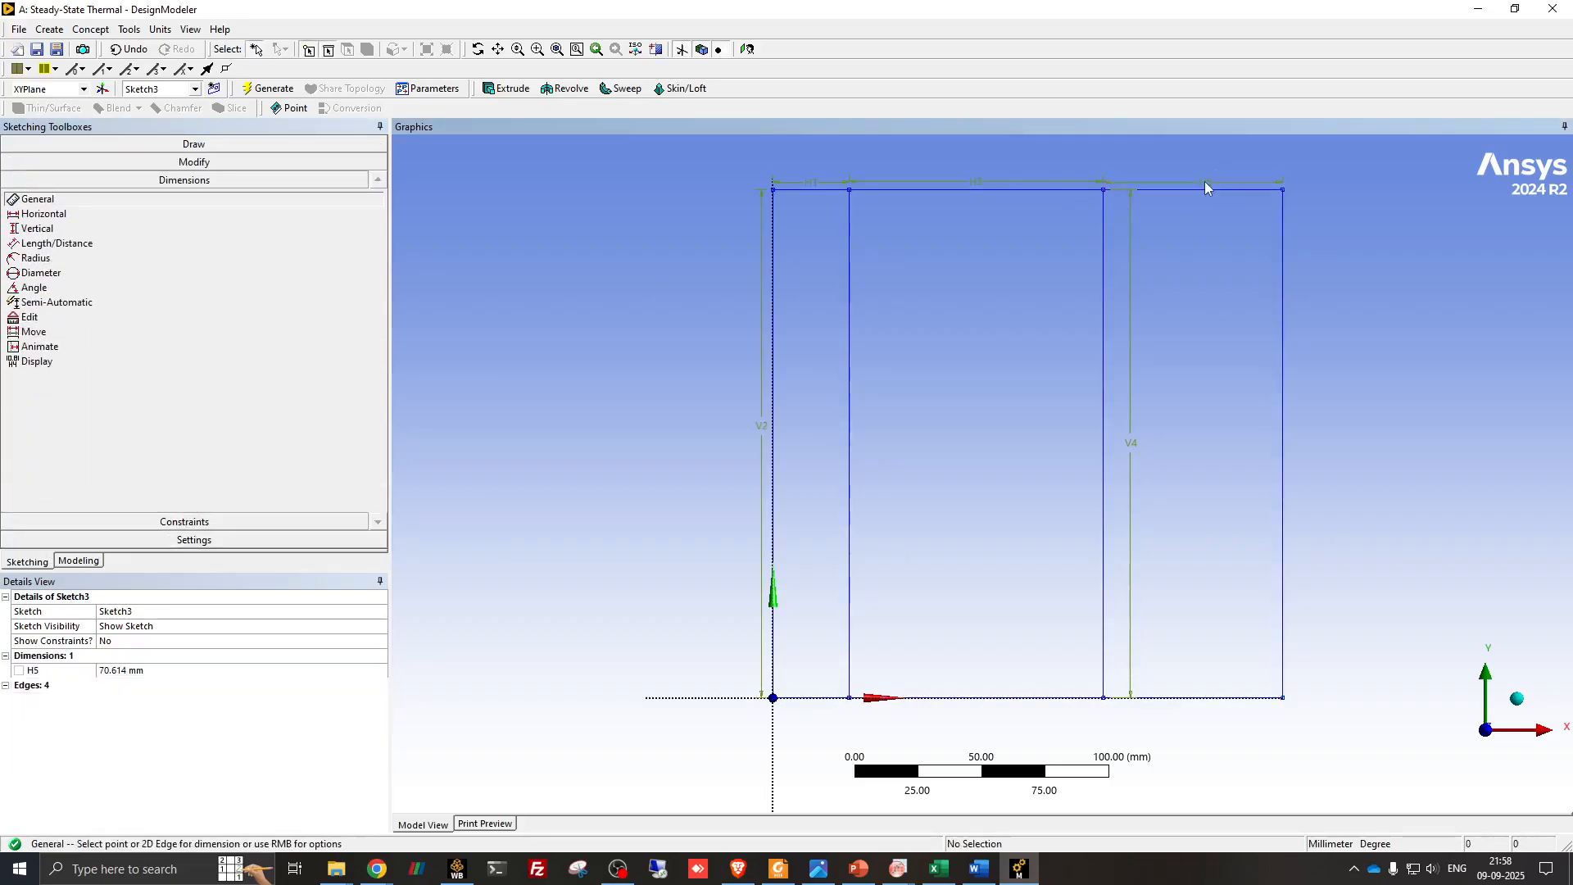
click(871, 881)
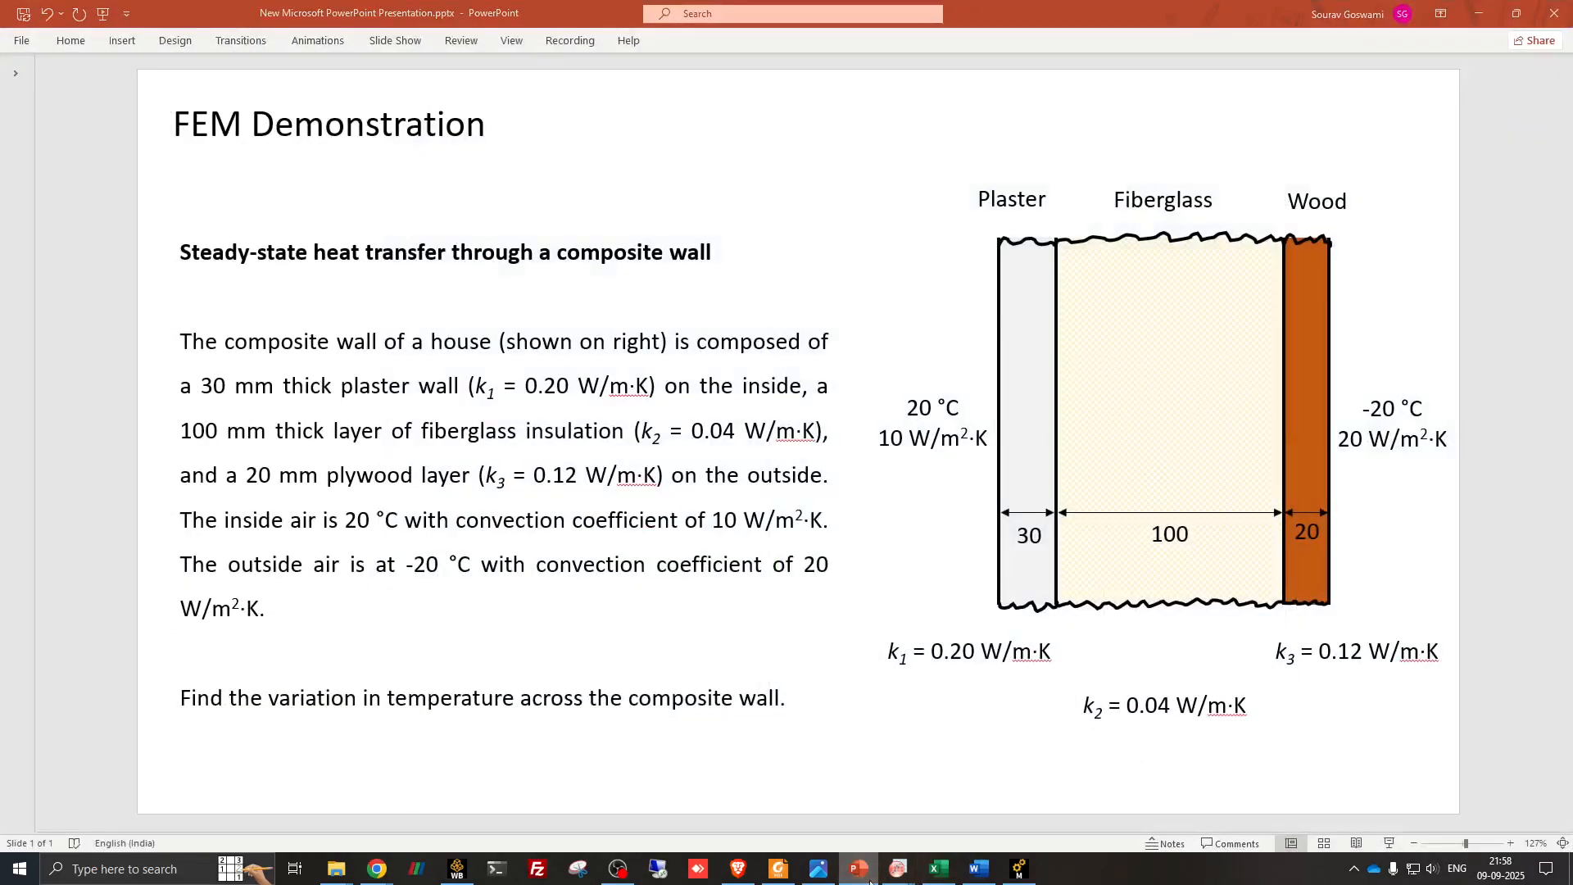
click(871, 881)
click(160, 670)
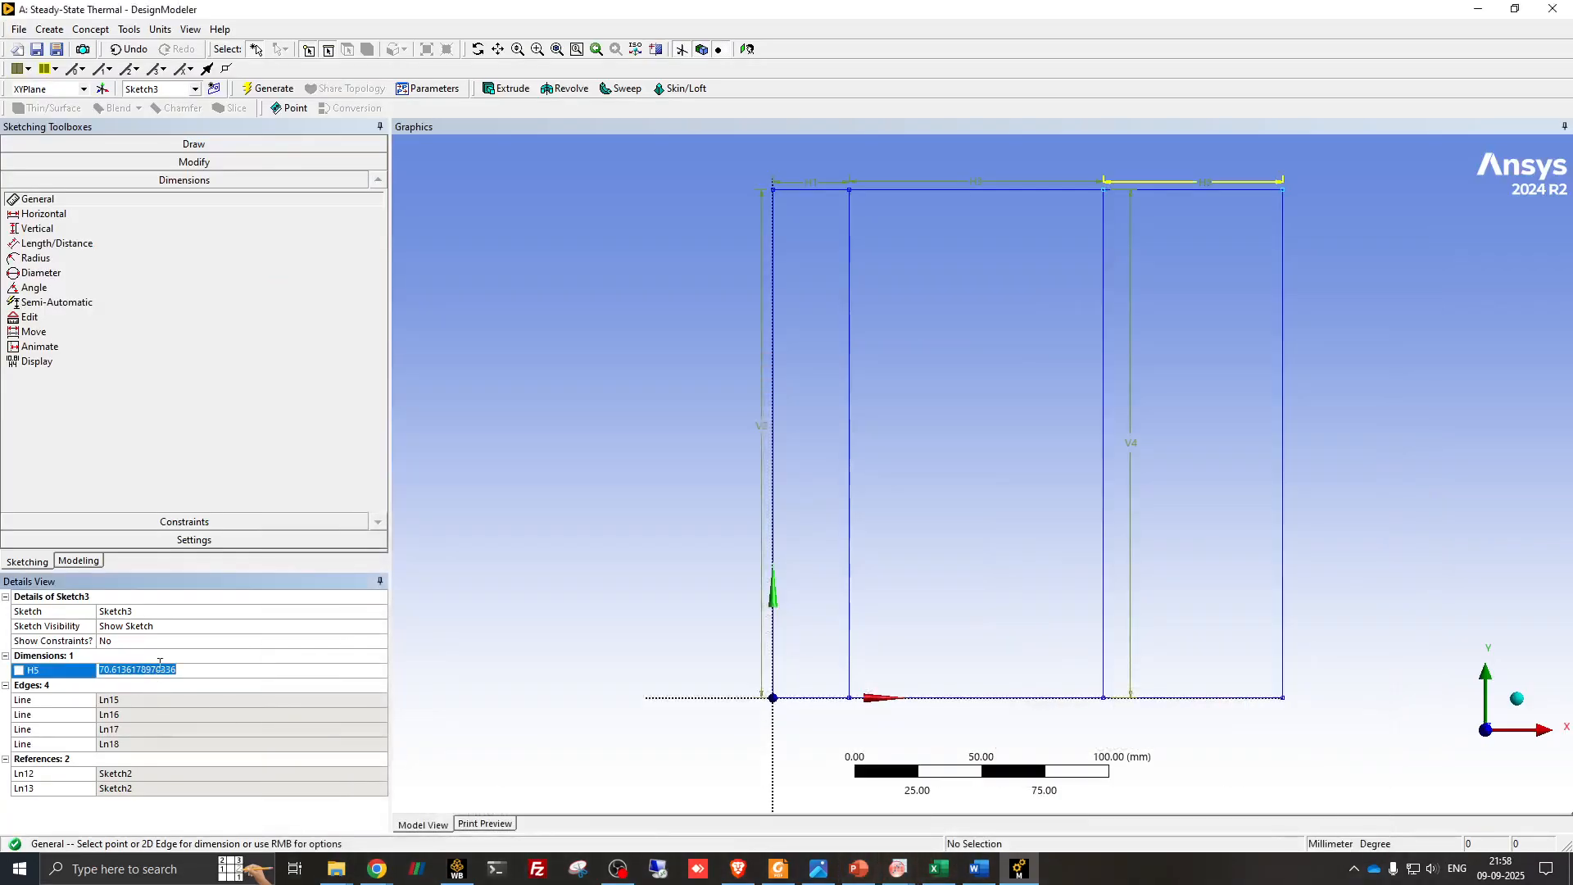
text(20)
key(Return)
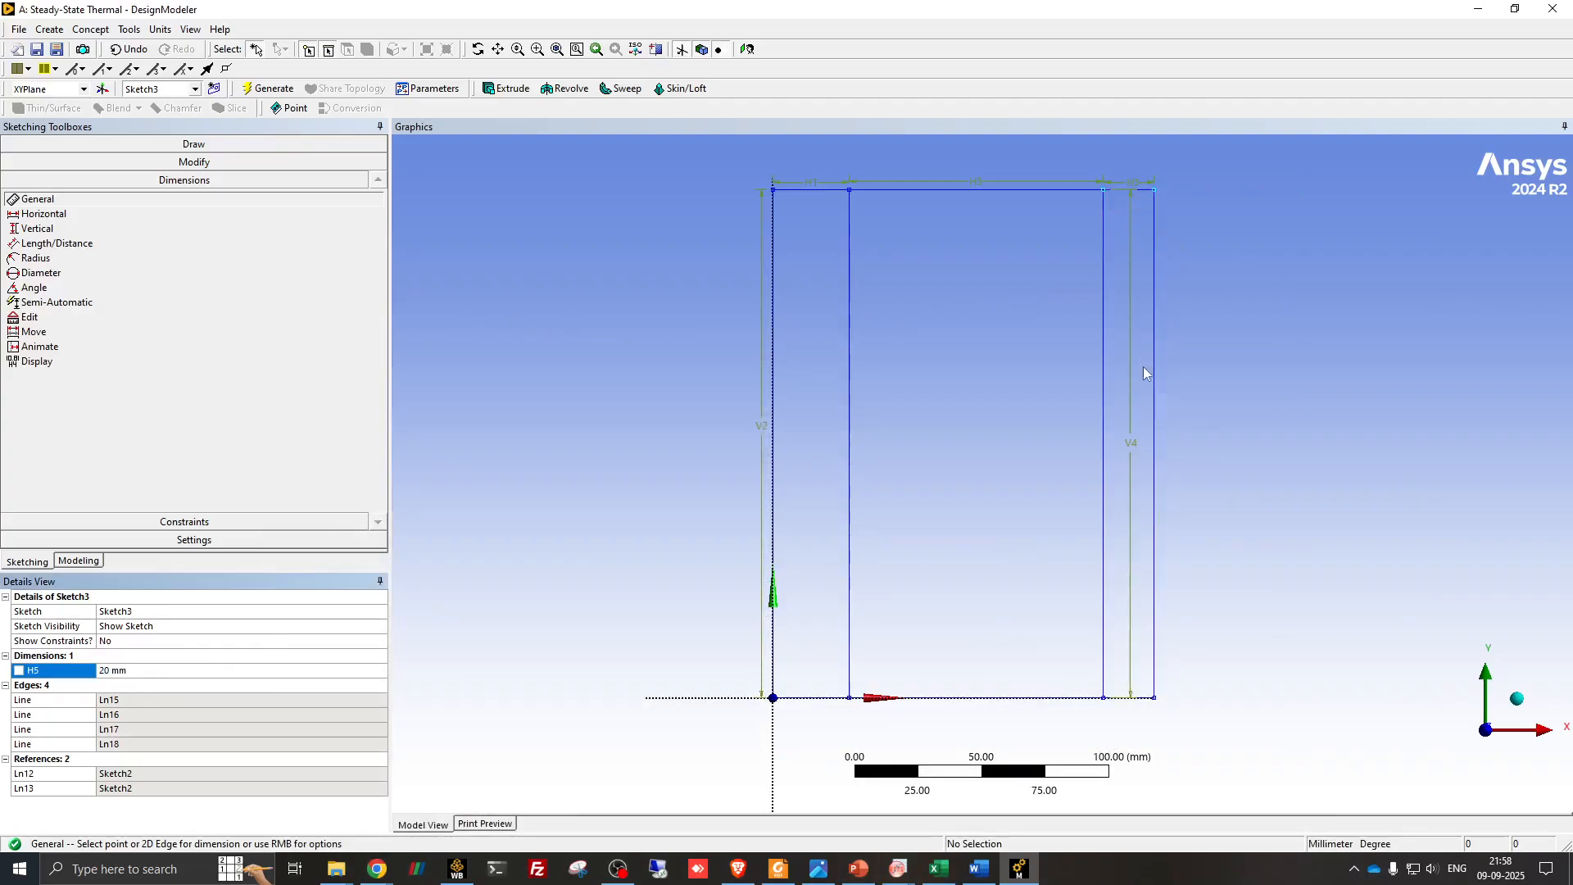
- Add a general dimension to the right edge of the wood rectangle, placing it just outside the wall
click(1156, 409)
click(1172, 414)
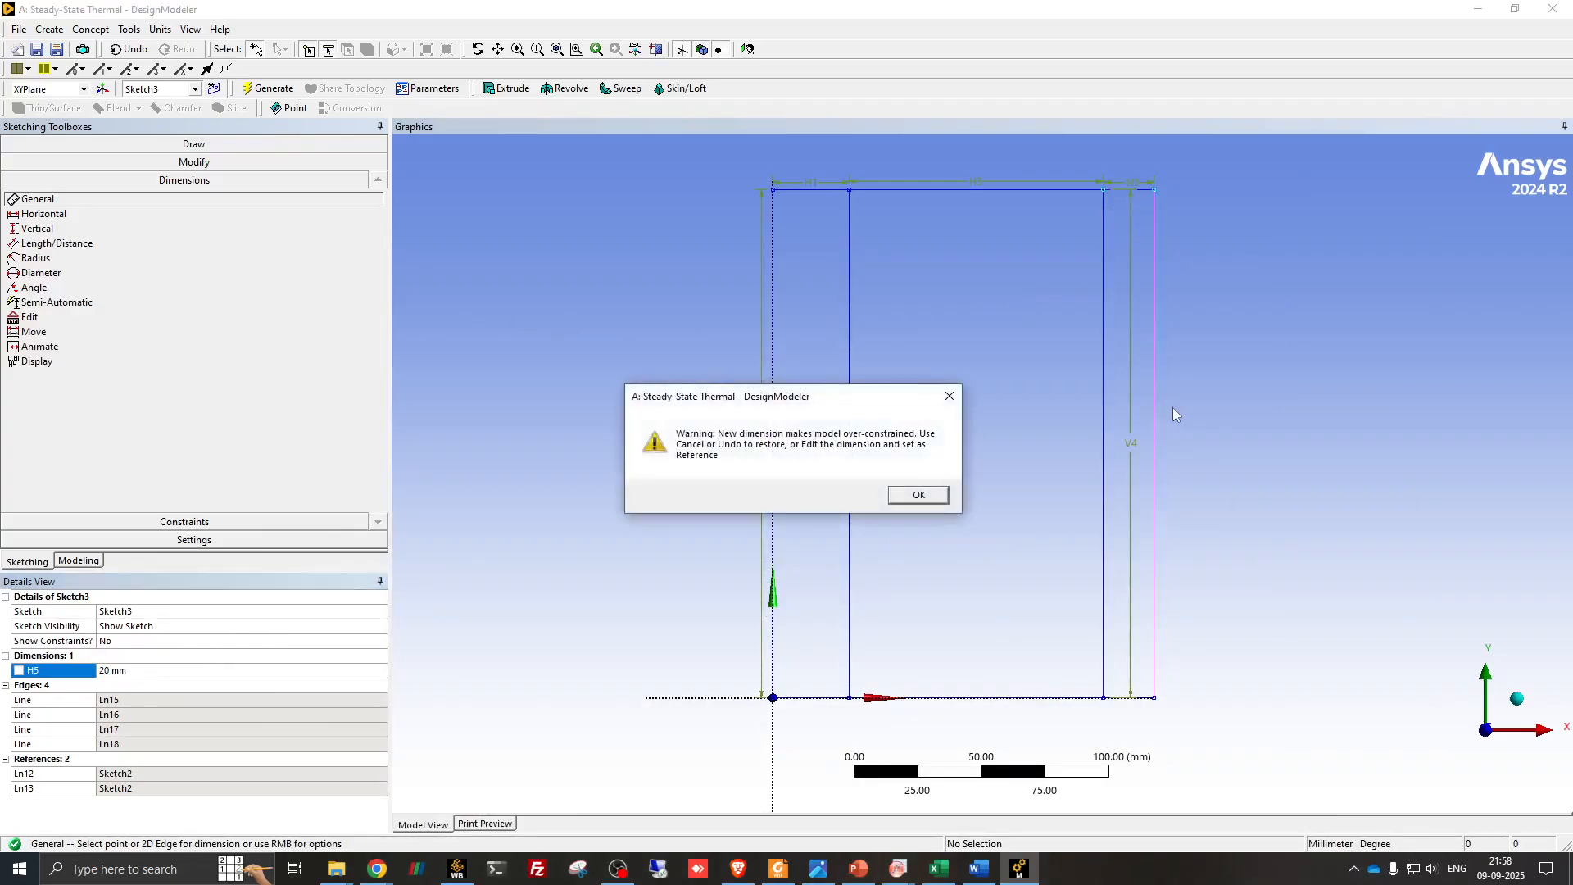
click(918, 495)
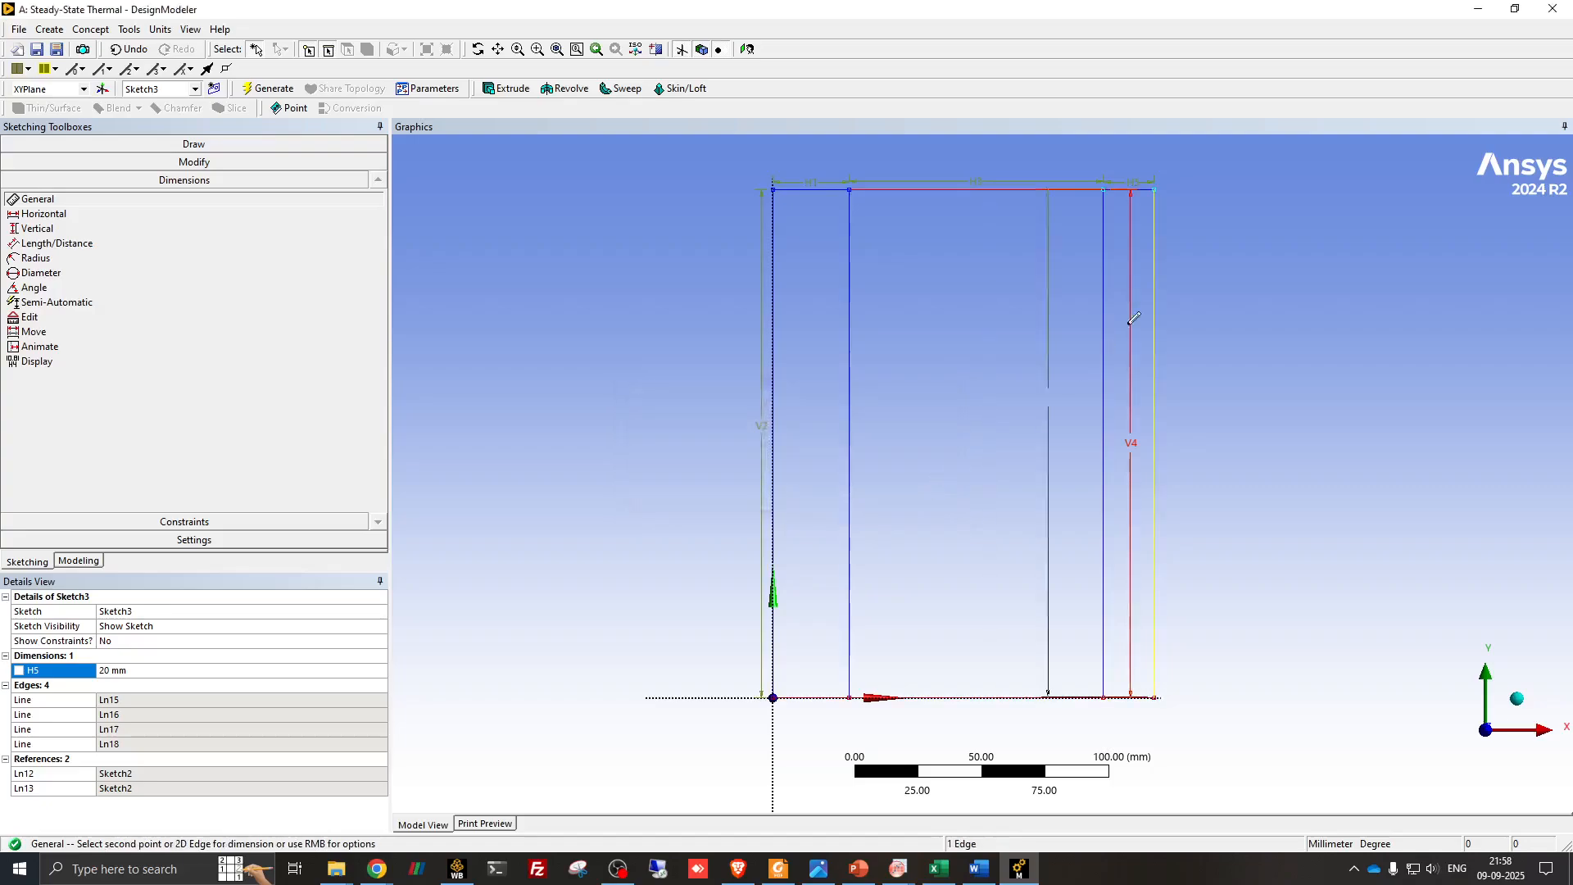
click(1156, 336)
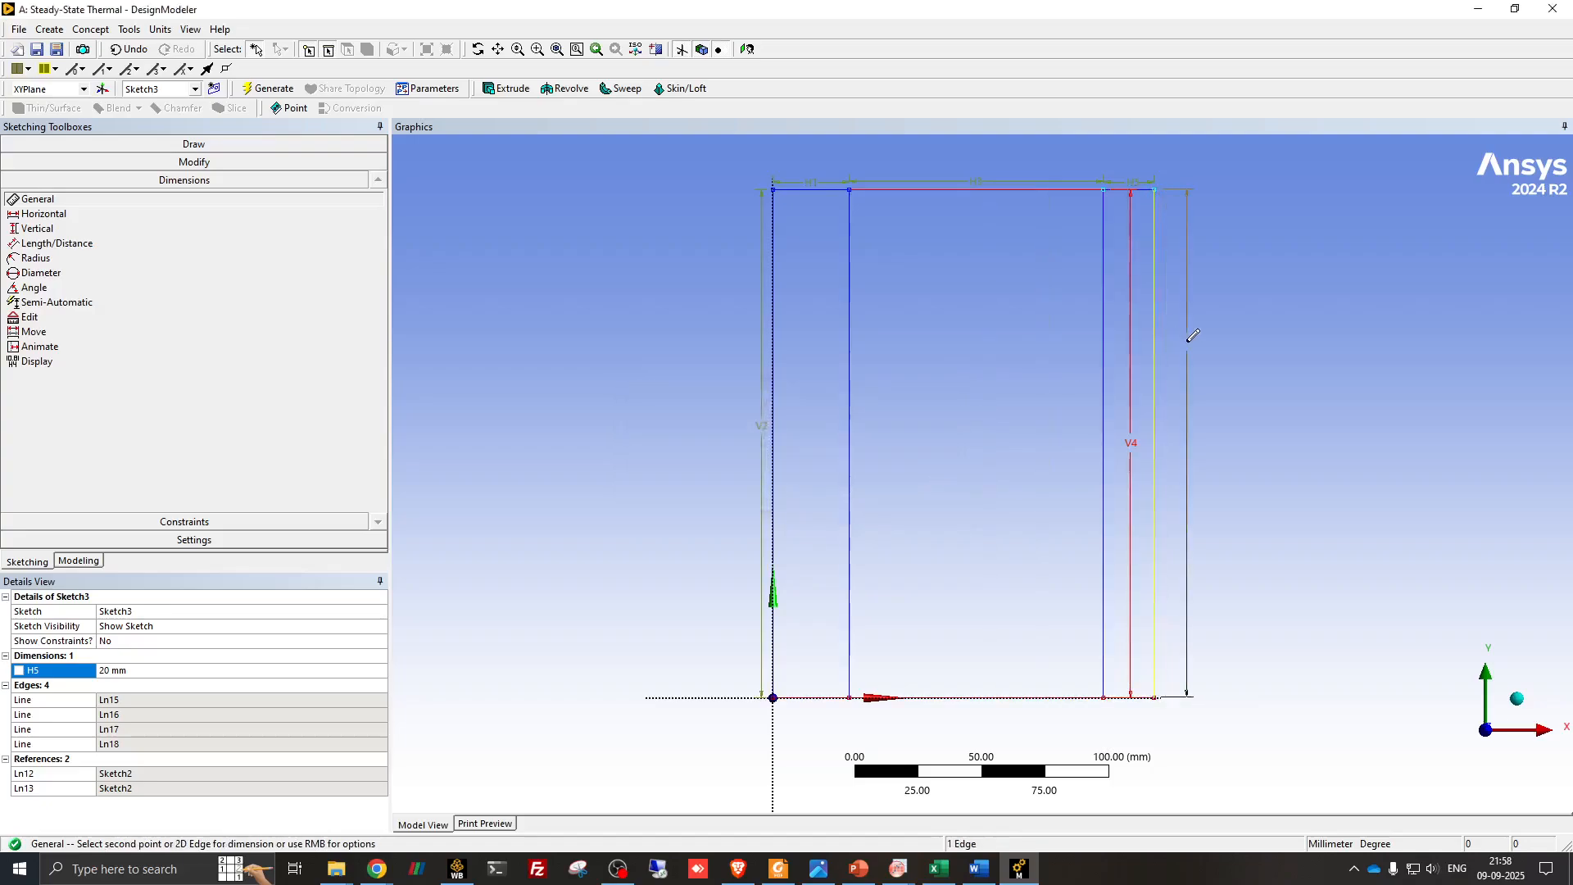
click(1187, 344)
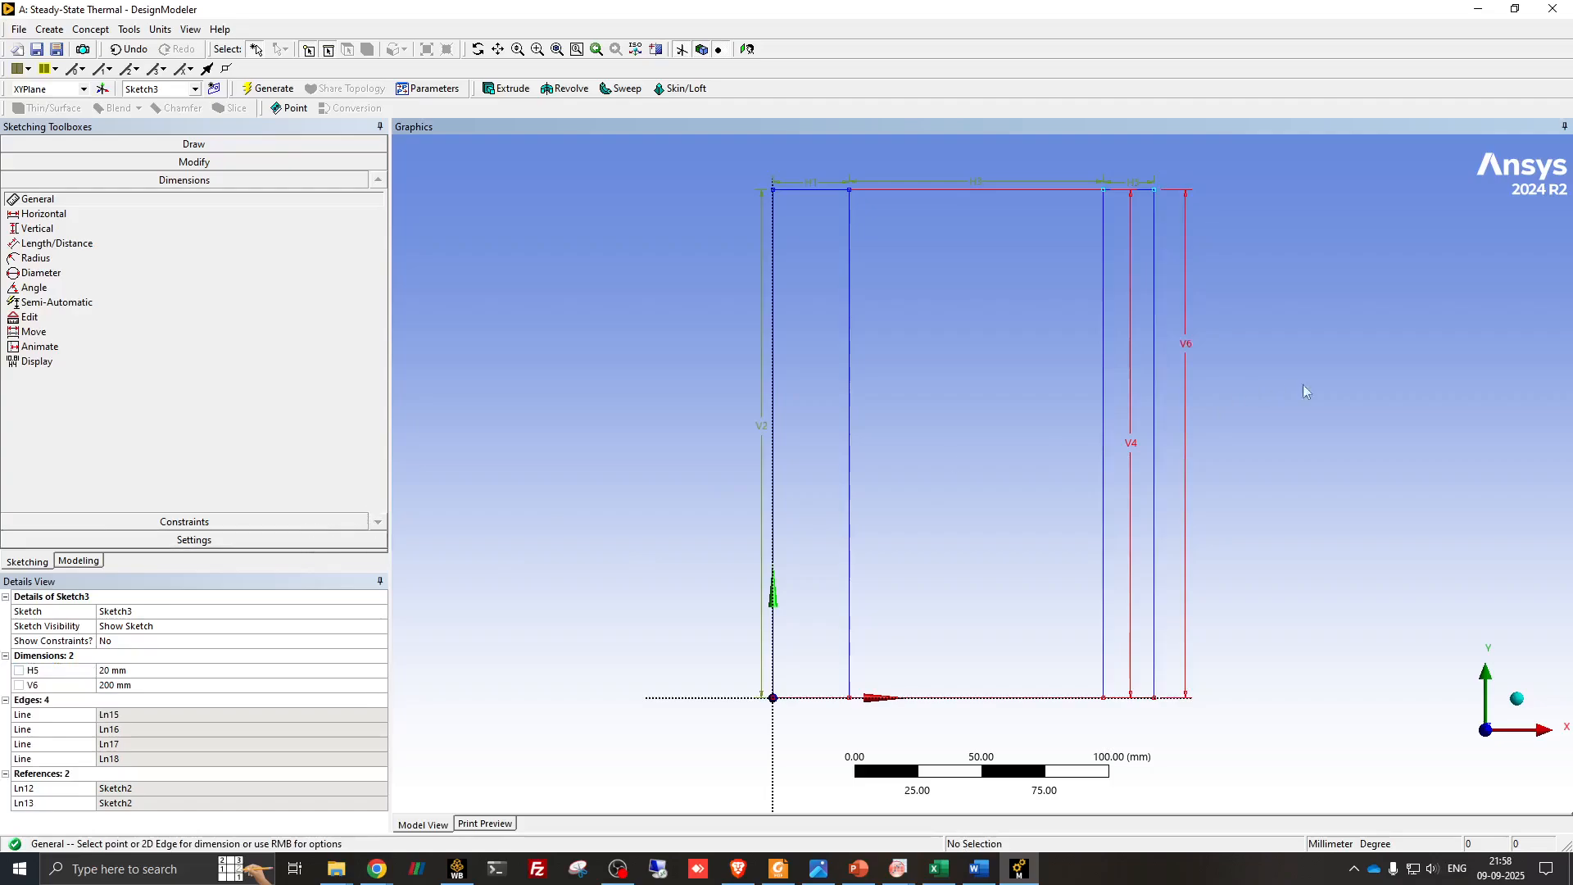
right_click(1186, 383)
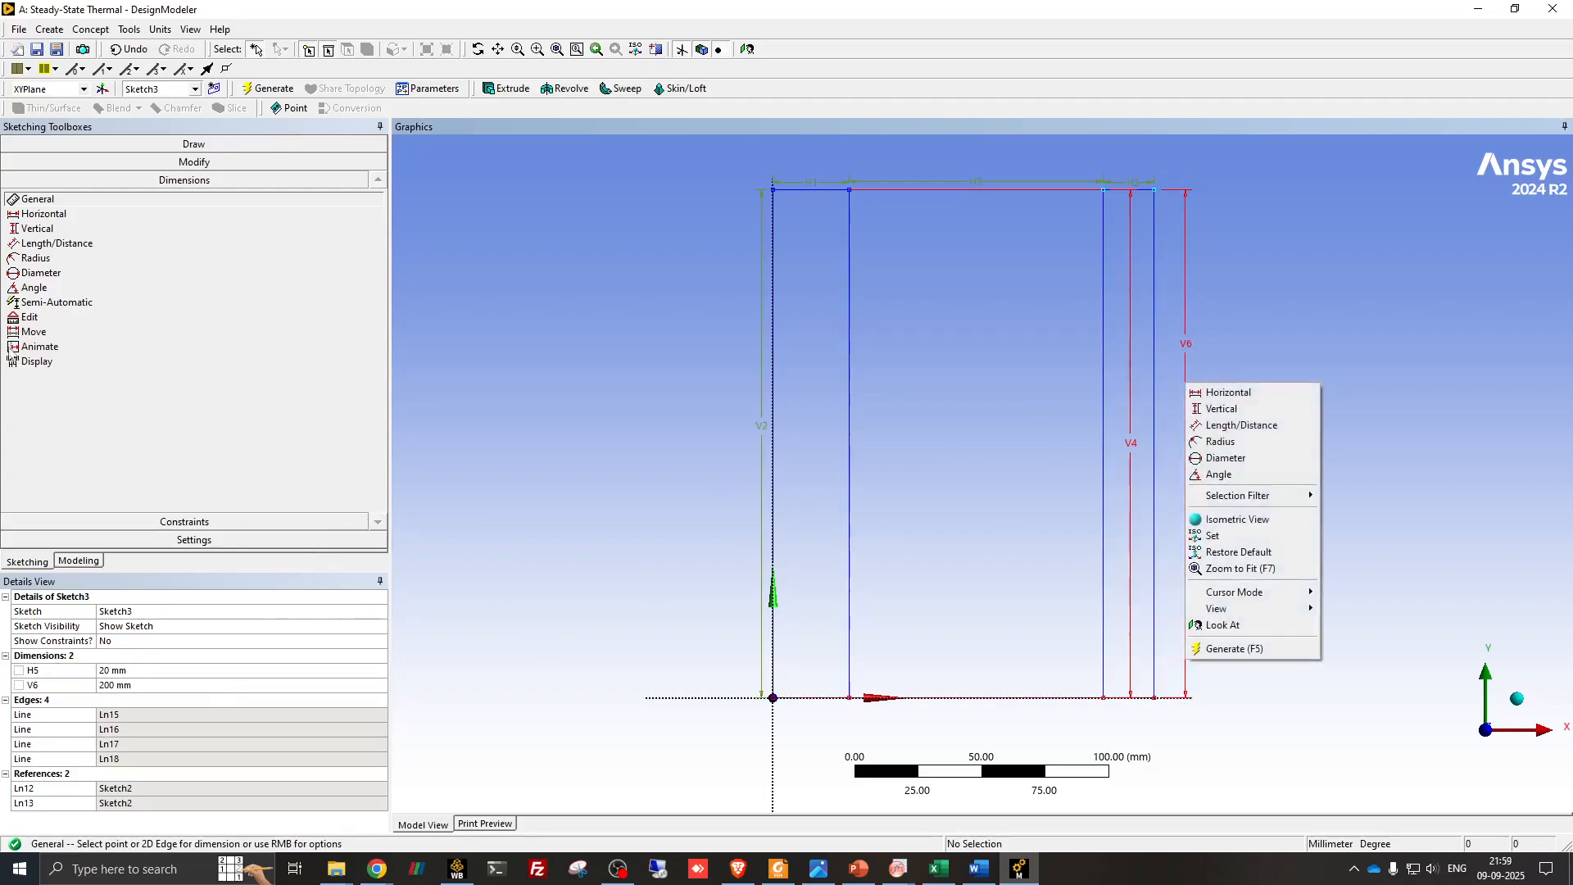
click(196, 525)
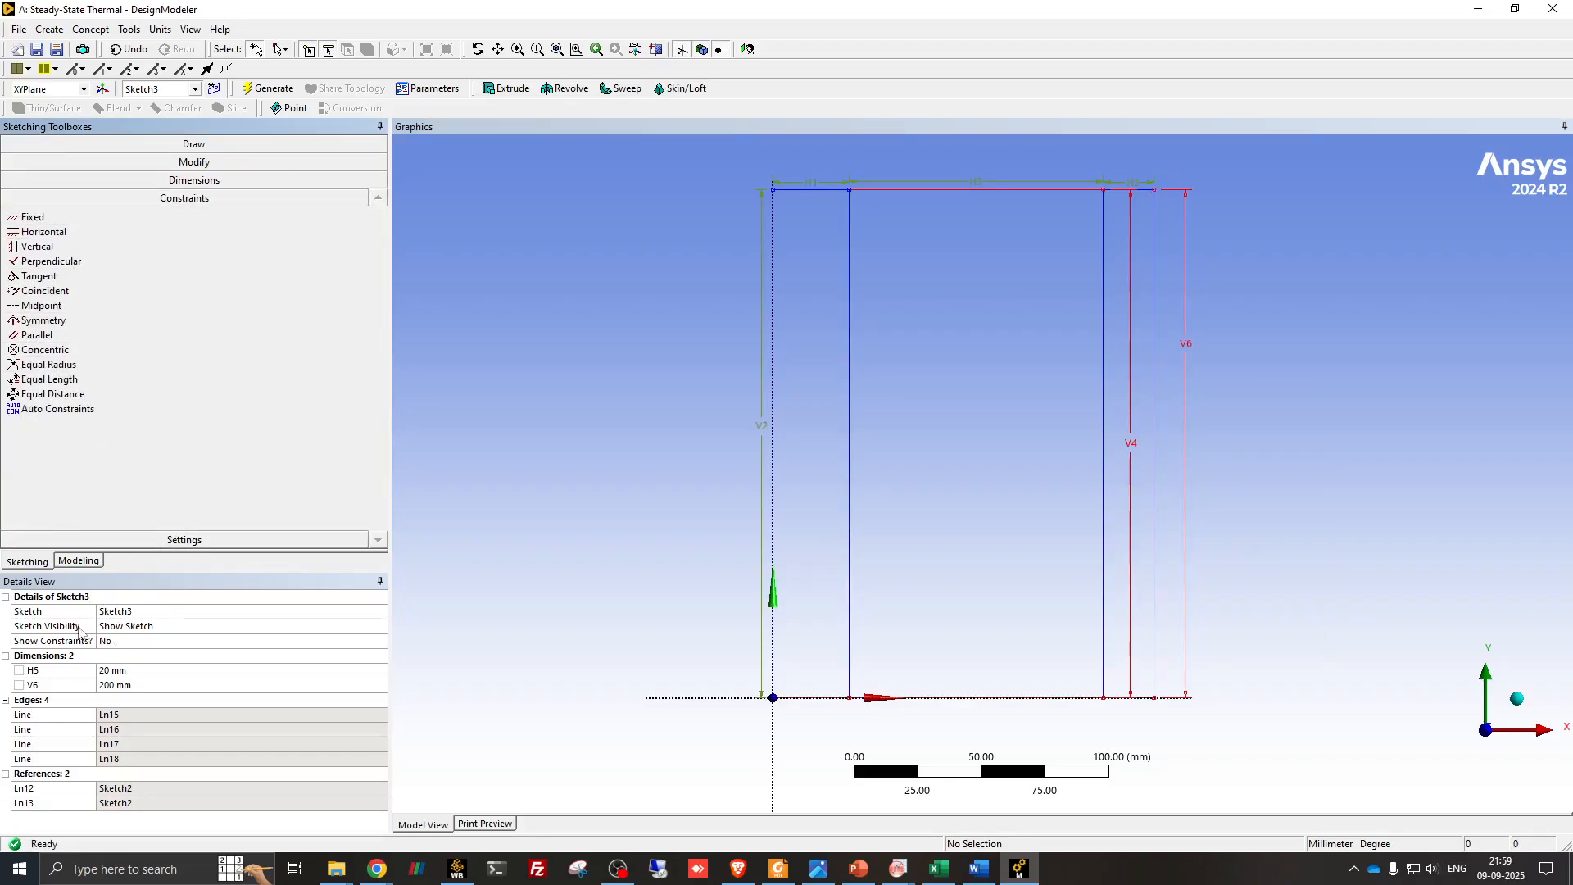
- Generate a surface from Sketch1 for the plaster layer, using the Add Frozen operation
click(80, 562)
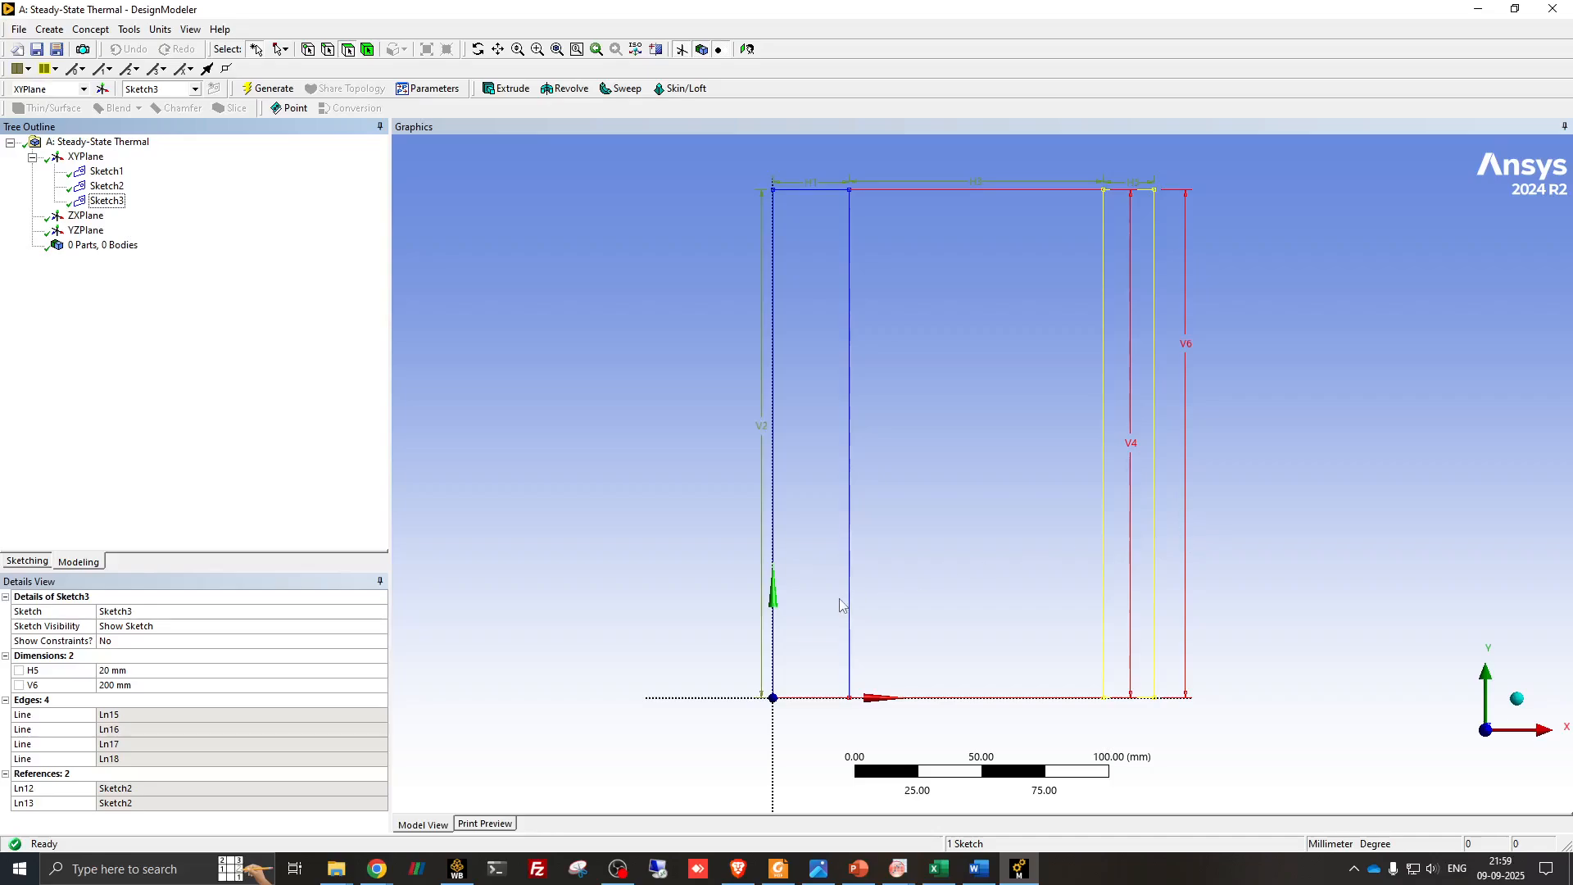
click(106, 174)
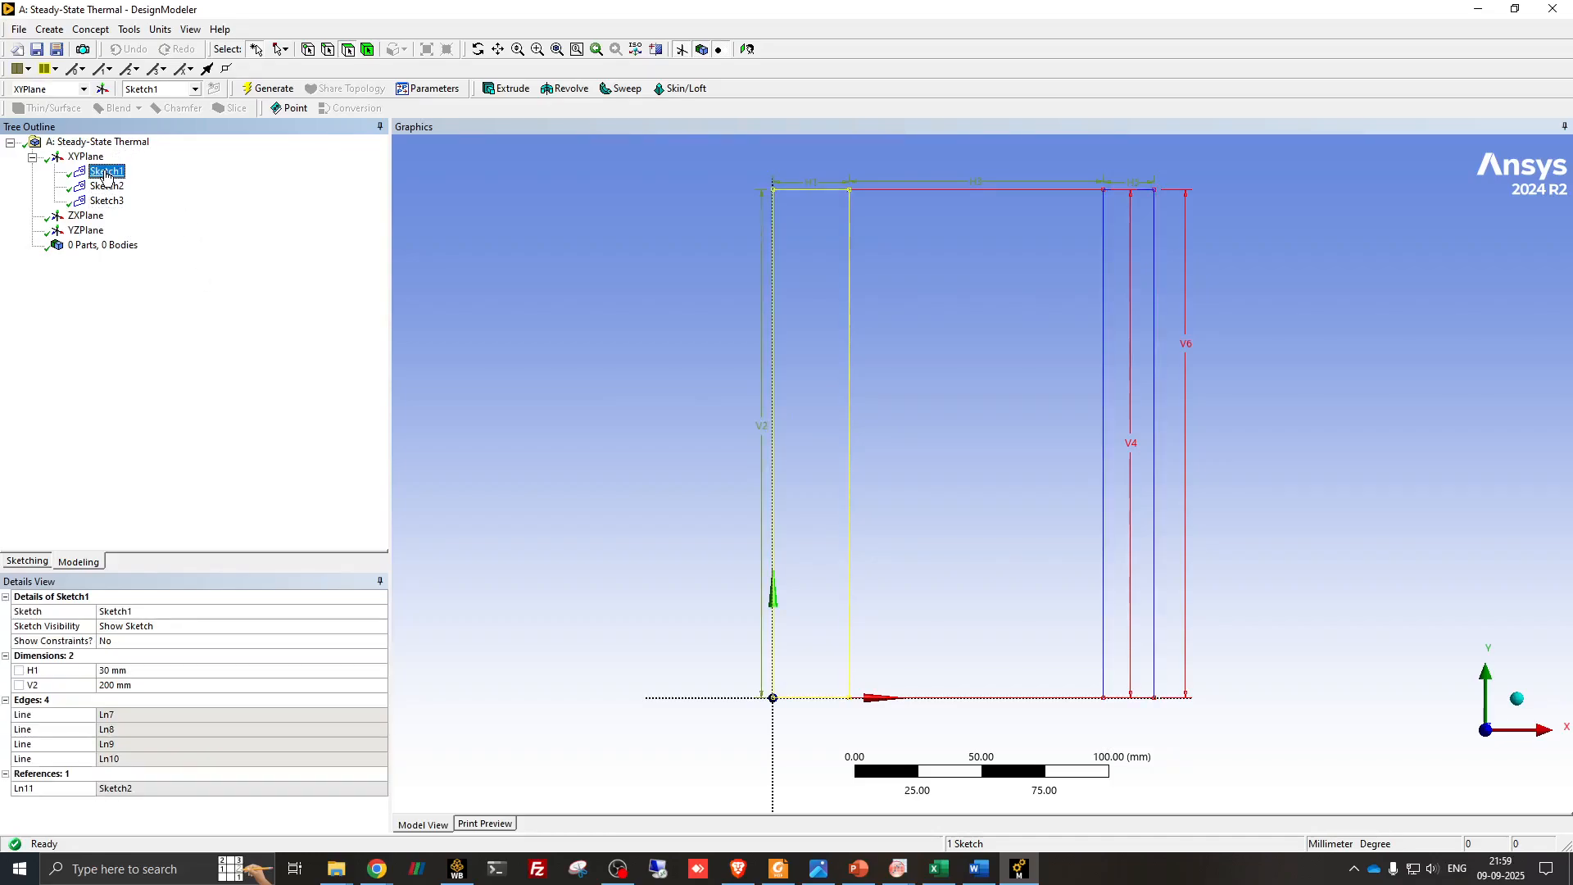
click(92, 29)
click(120, 147)
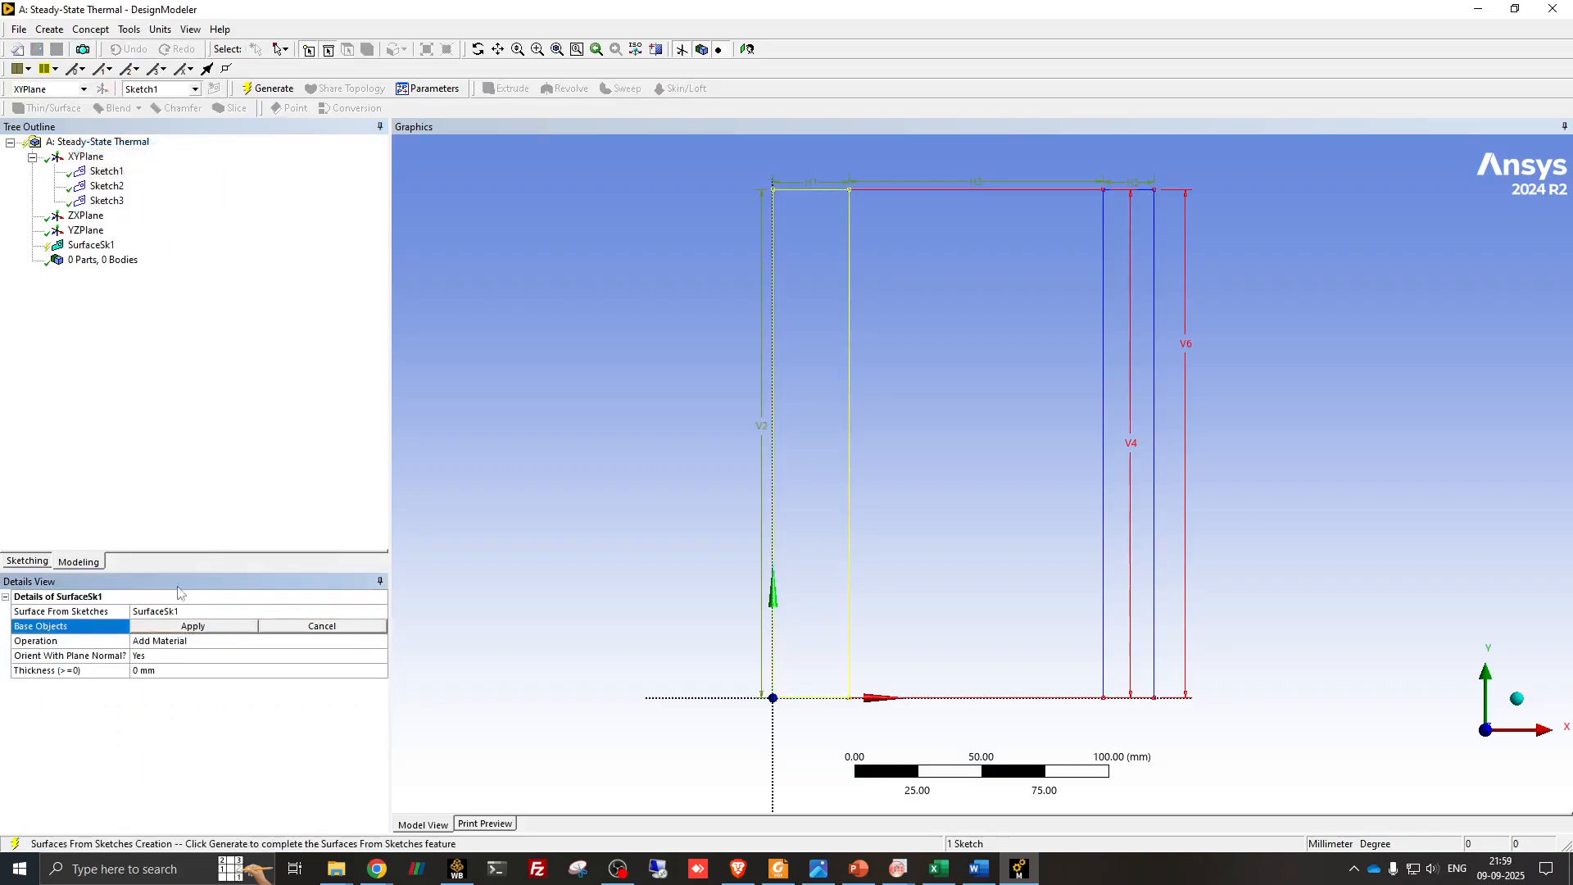
click(194, 627)
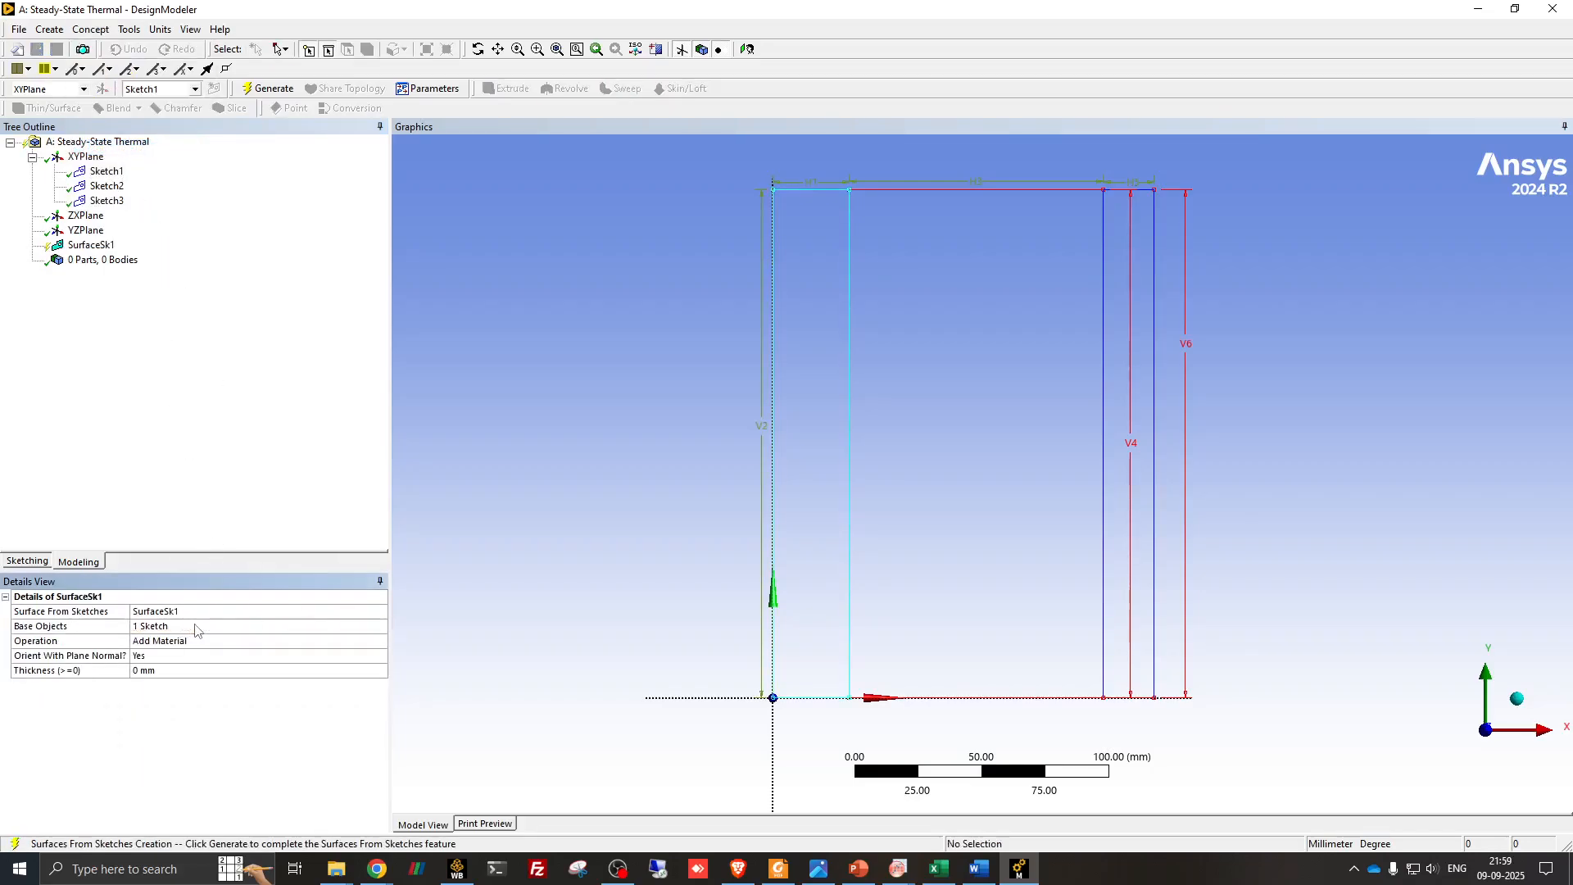
click(375, 641)
click(380, 640)
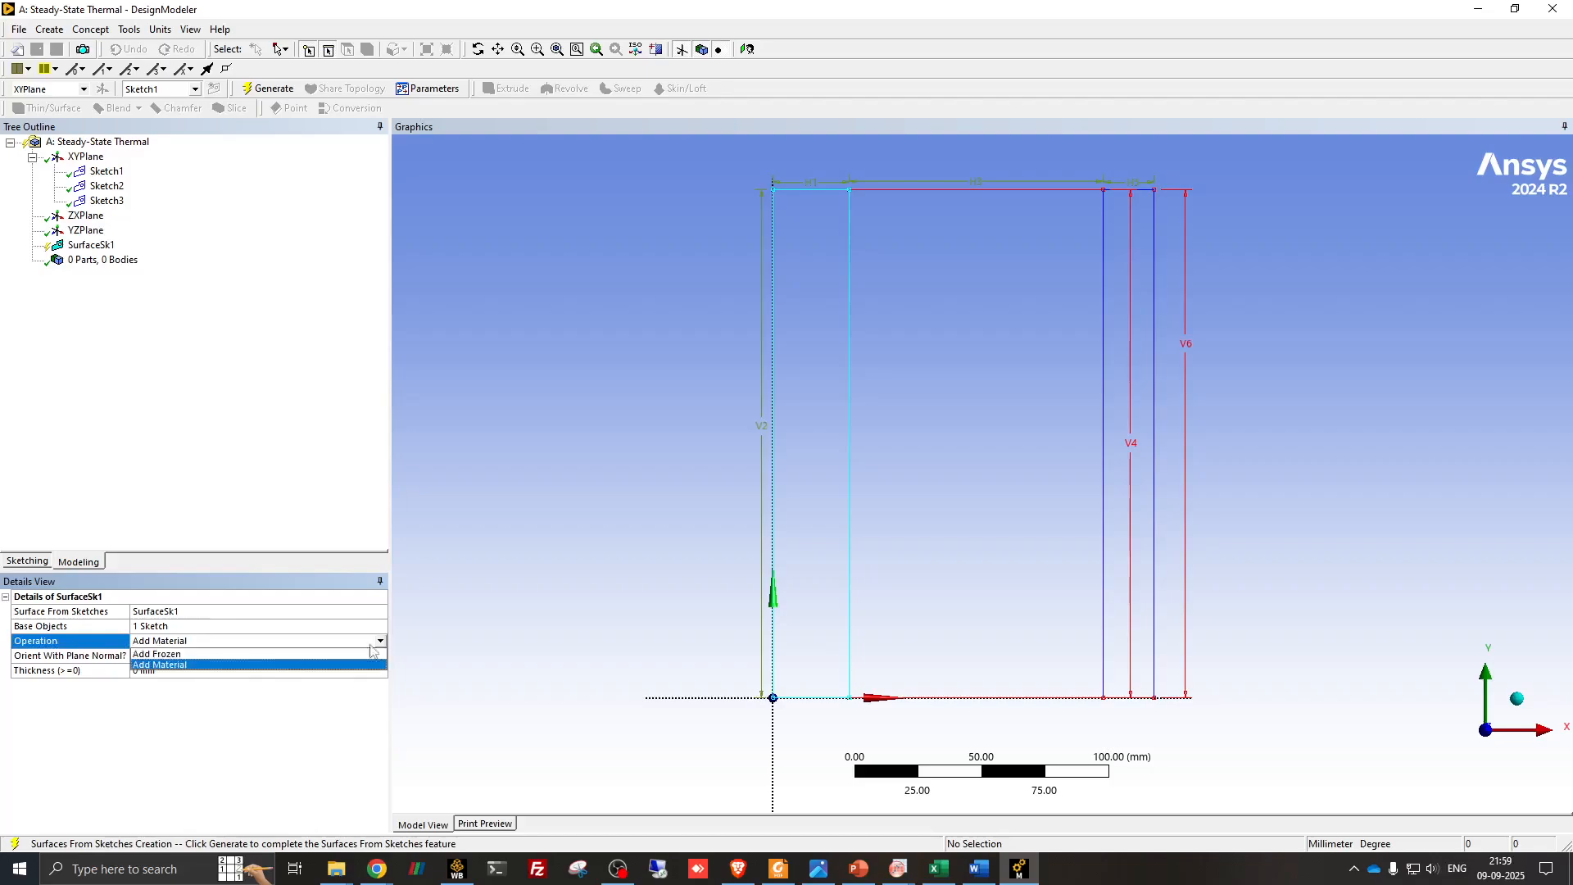
click(187, 655)
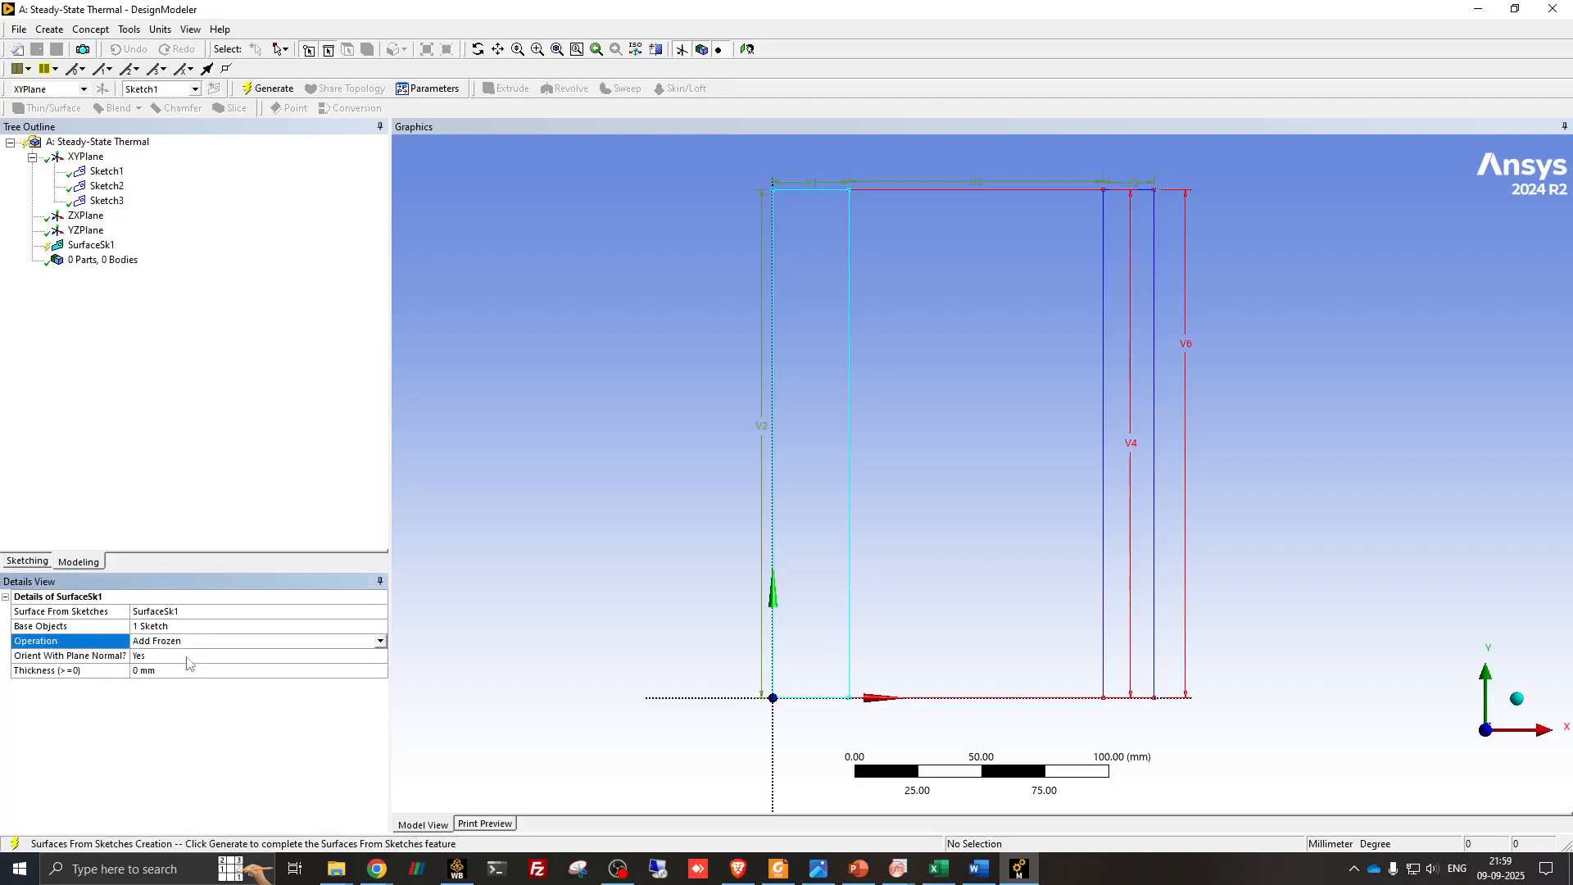
click(271, 90)
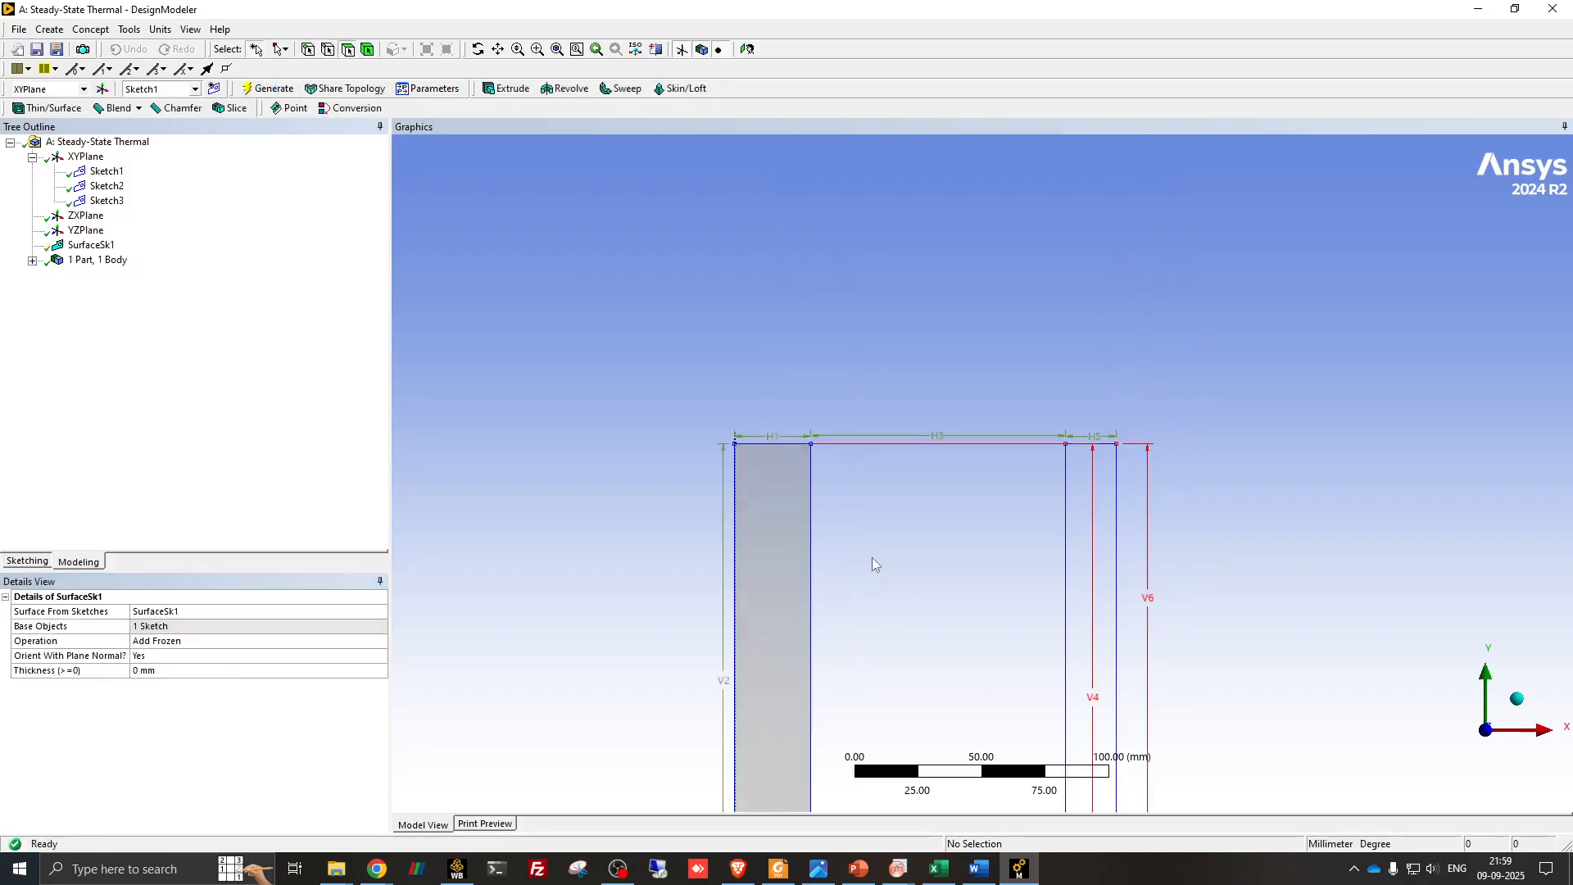
- Generate a surface from Sketch2 for the fiberglass layer, using the Add Frozen operation
mouse_move(873, 564)
ctrl+middle_down()
mouse_move(917, 393)
mouse_move(883, 326)
ctrl+middle_up()
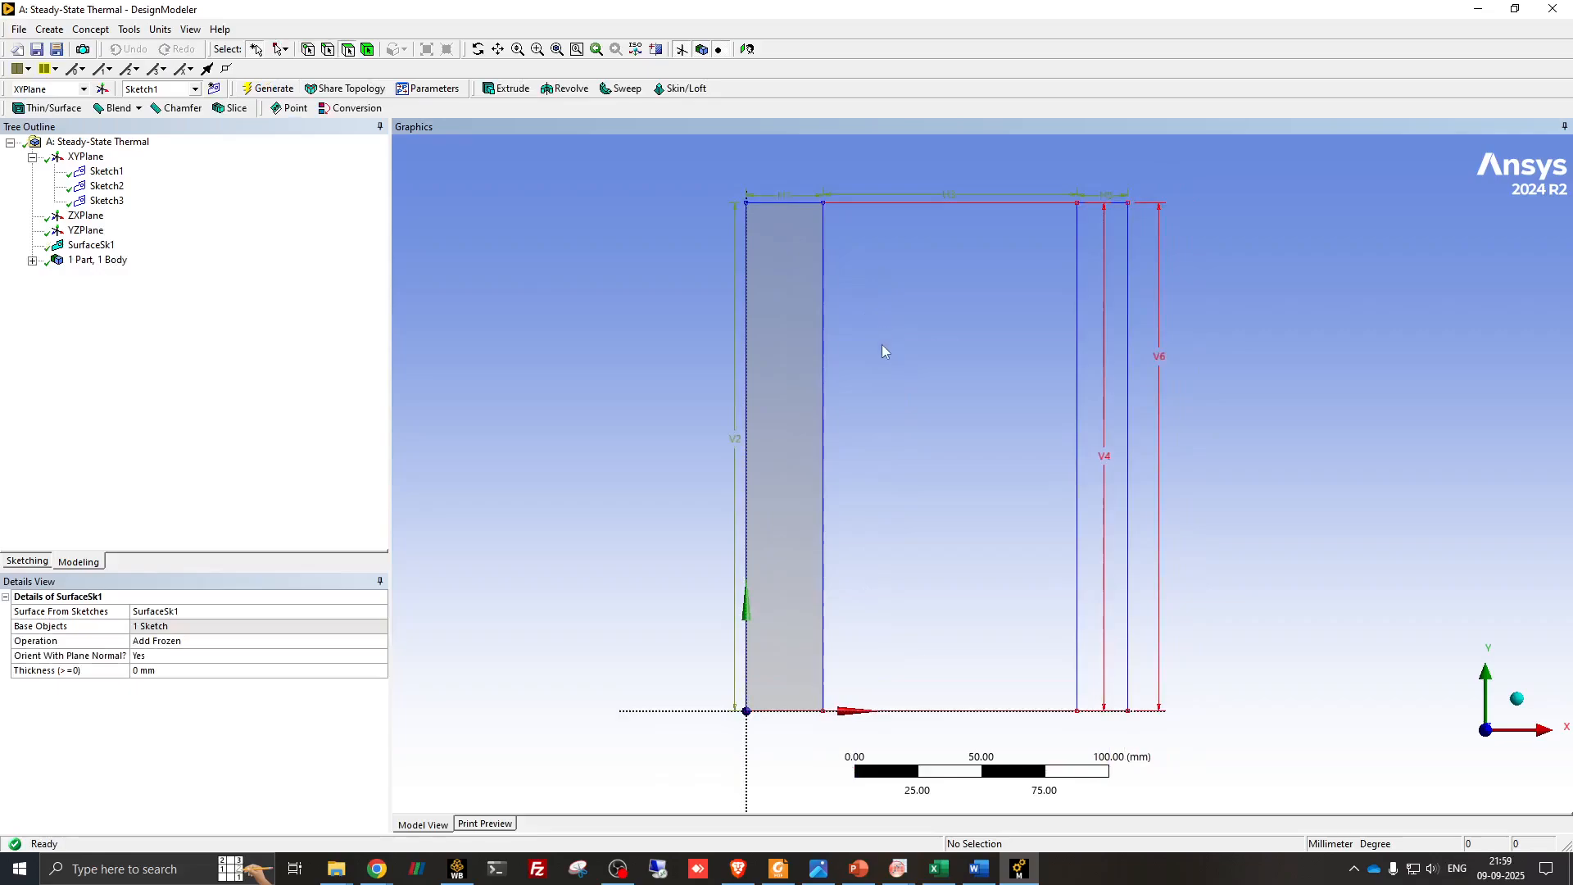
click(104, 185)
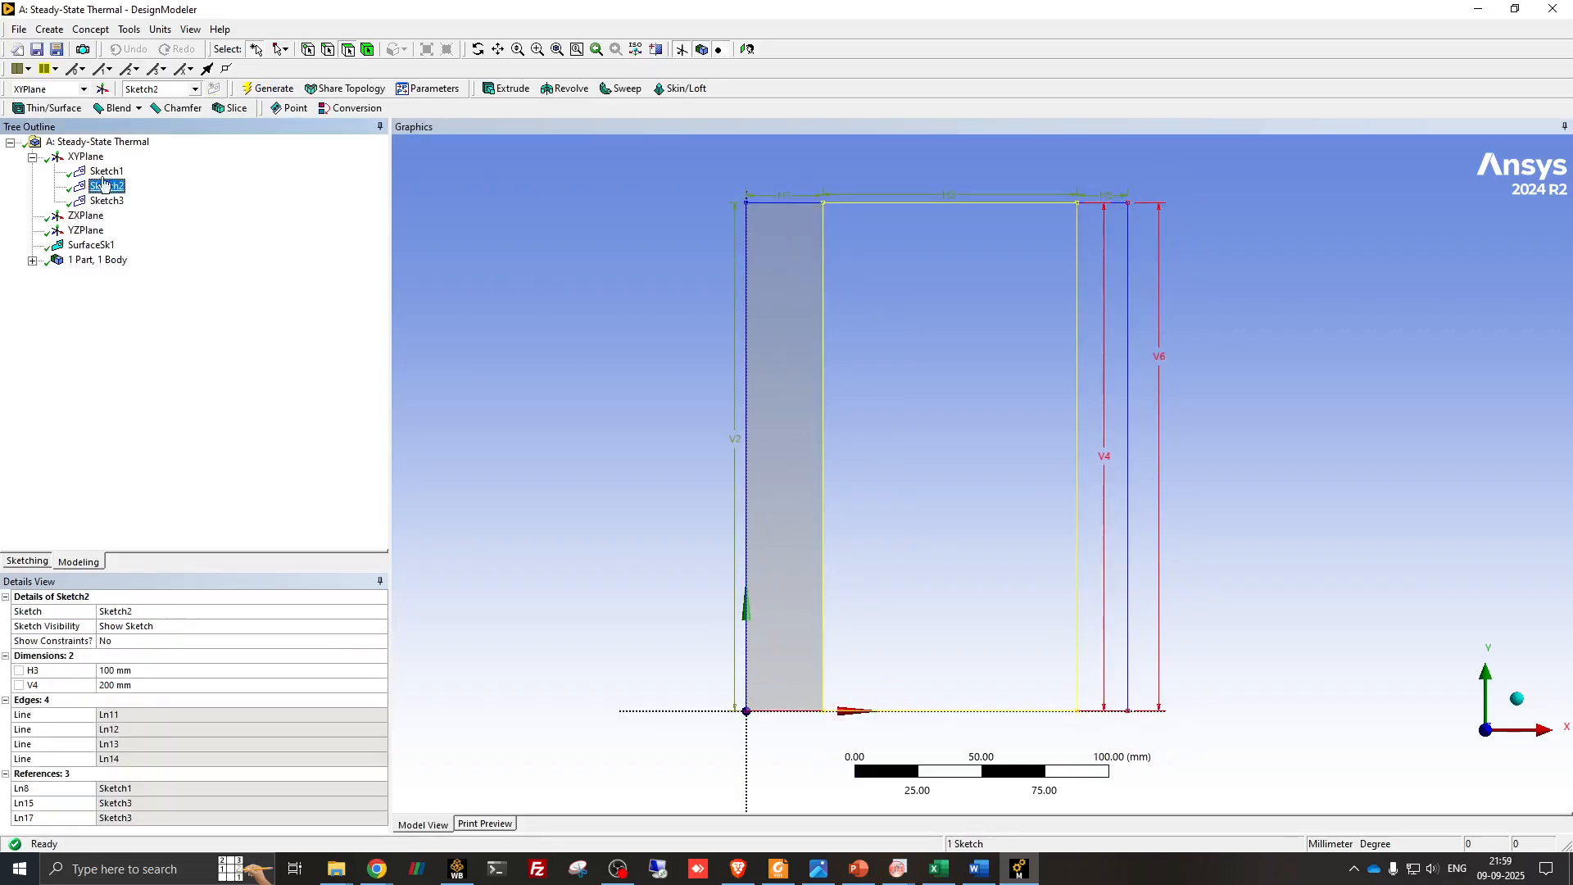
click(88, 30)
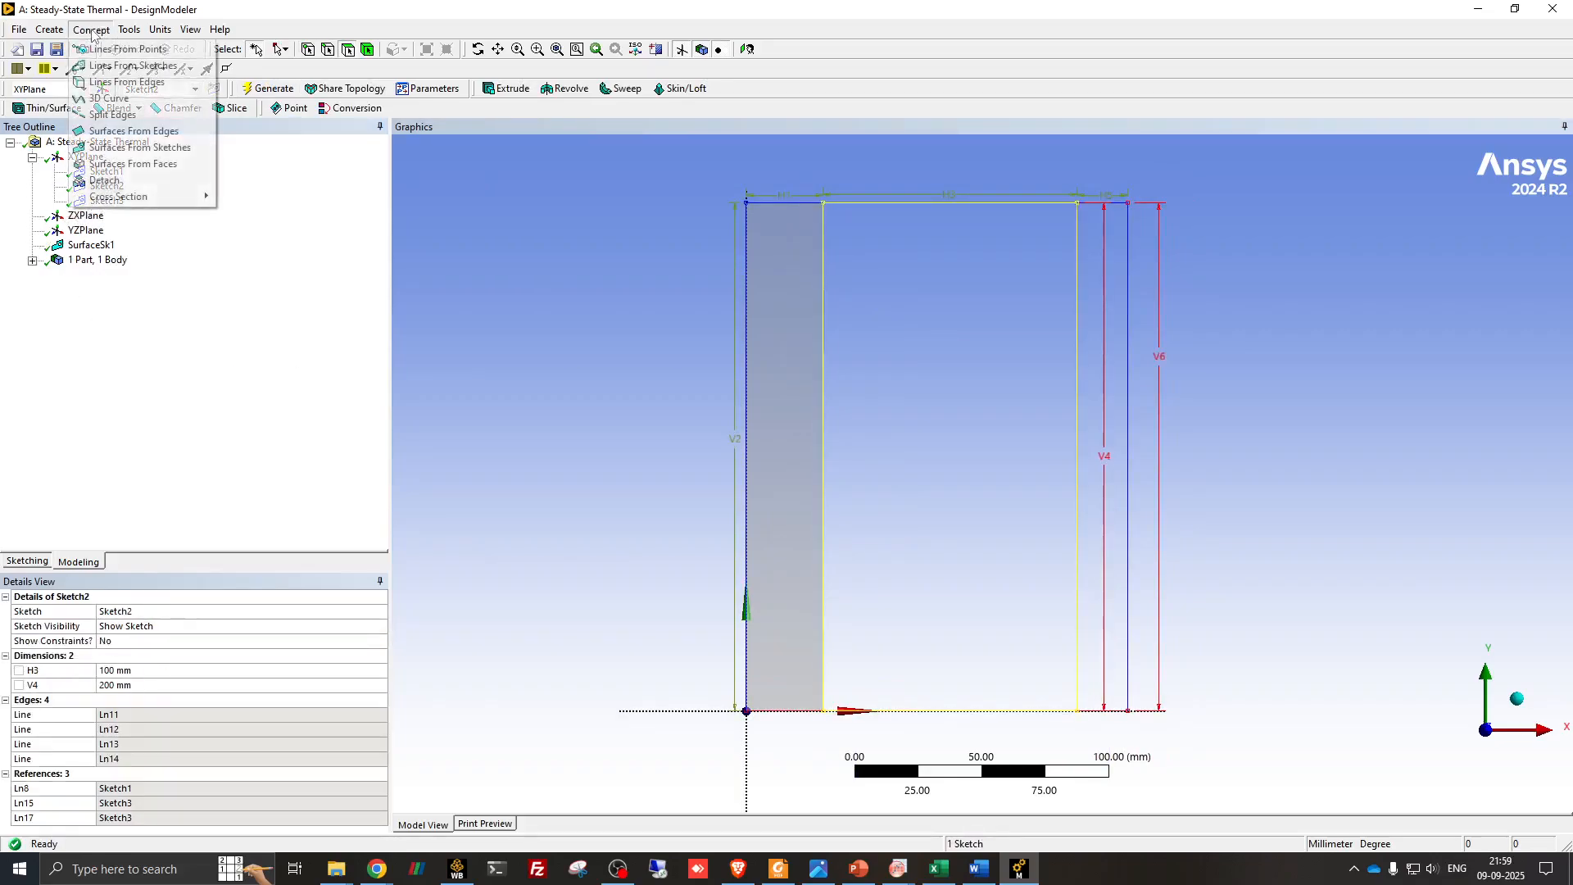
click(120, 148)
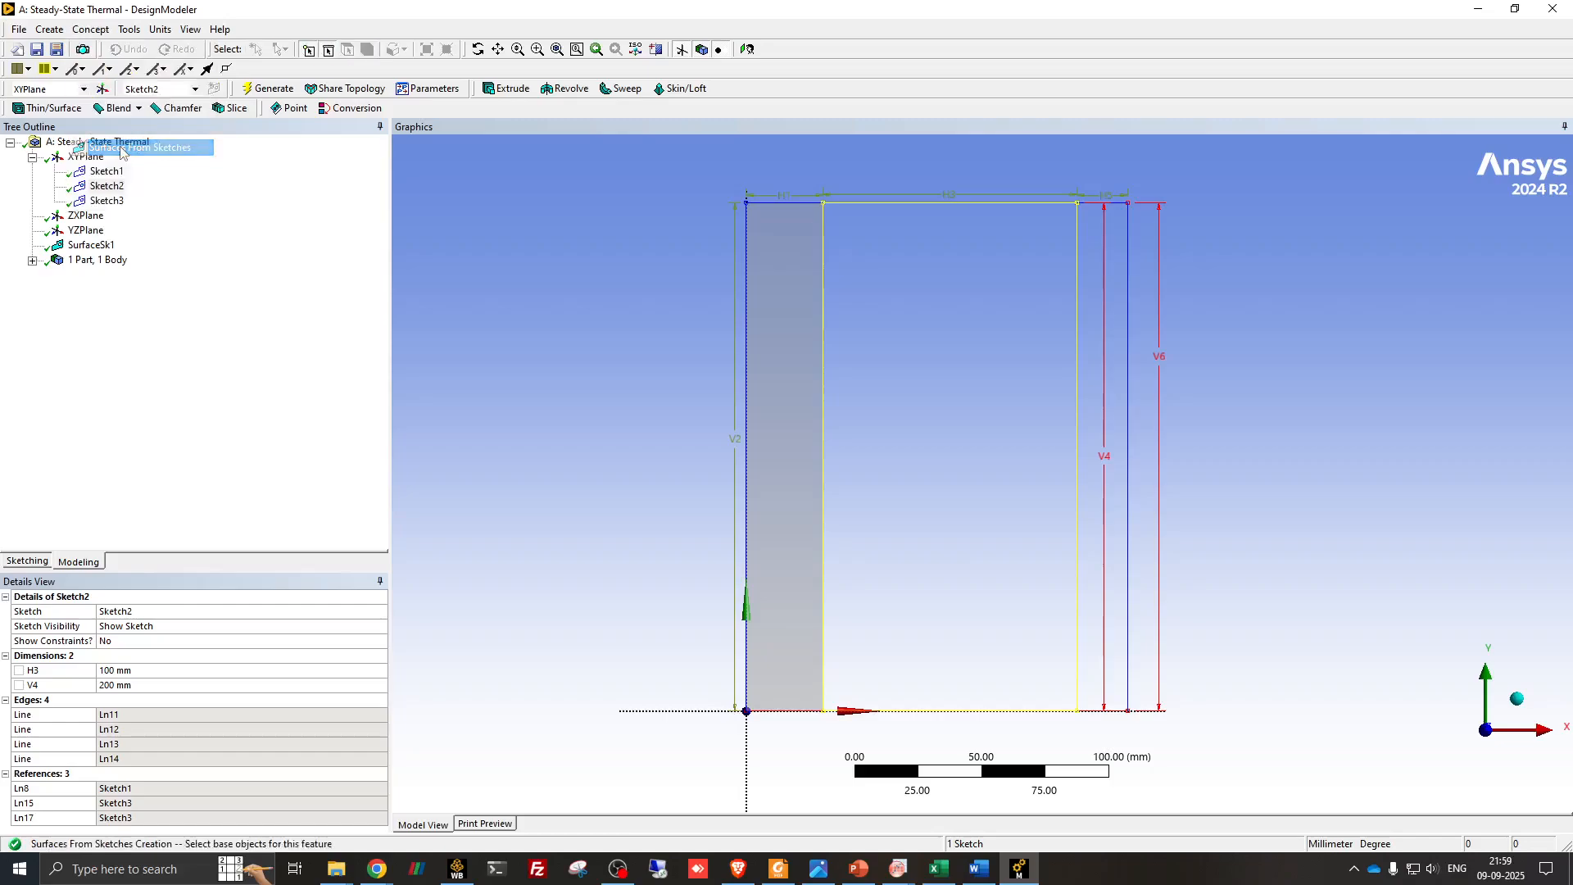
click(215, 628)
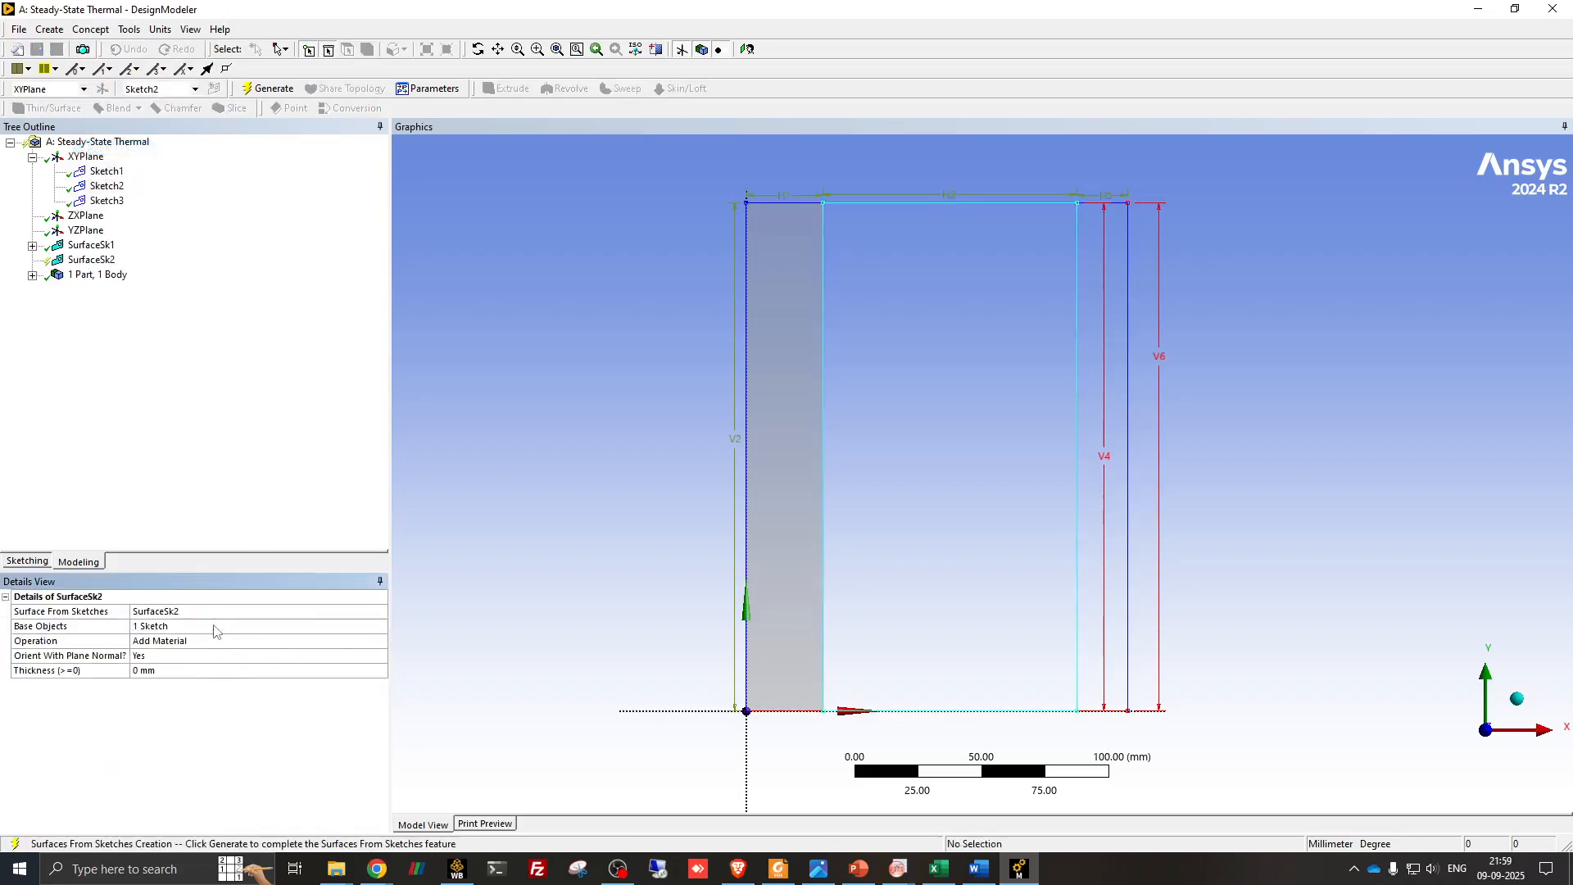
click(370, 644)
click(379, 643)
click(349, 654)
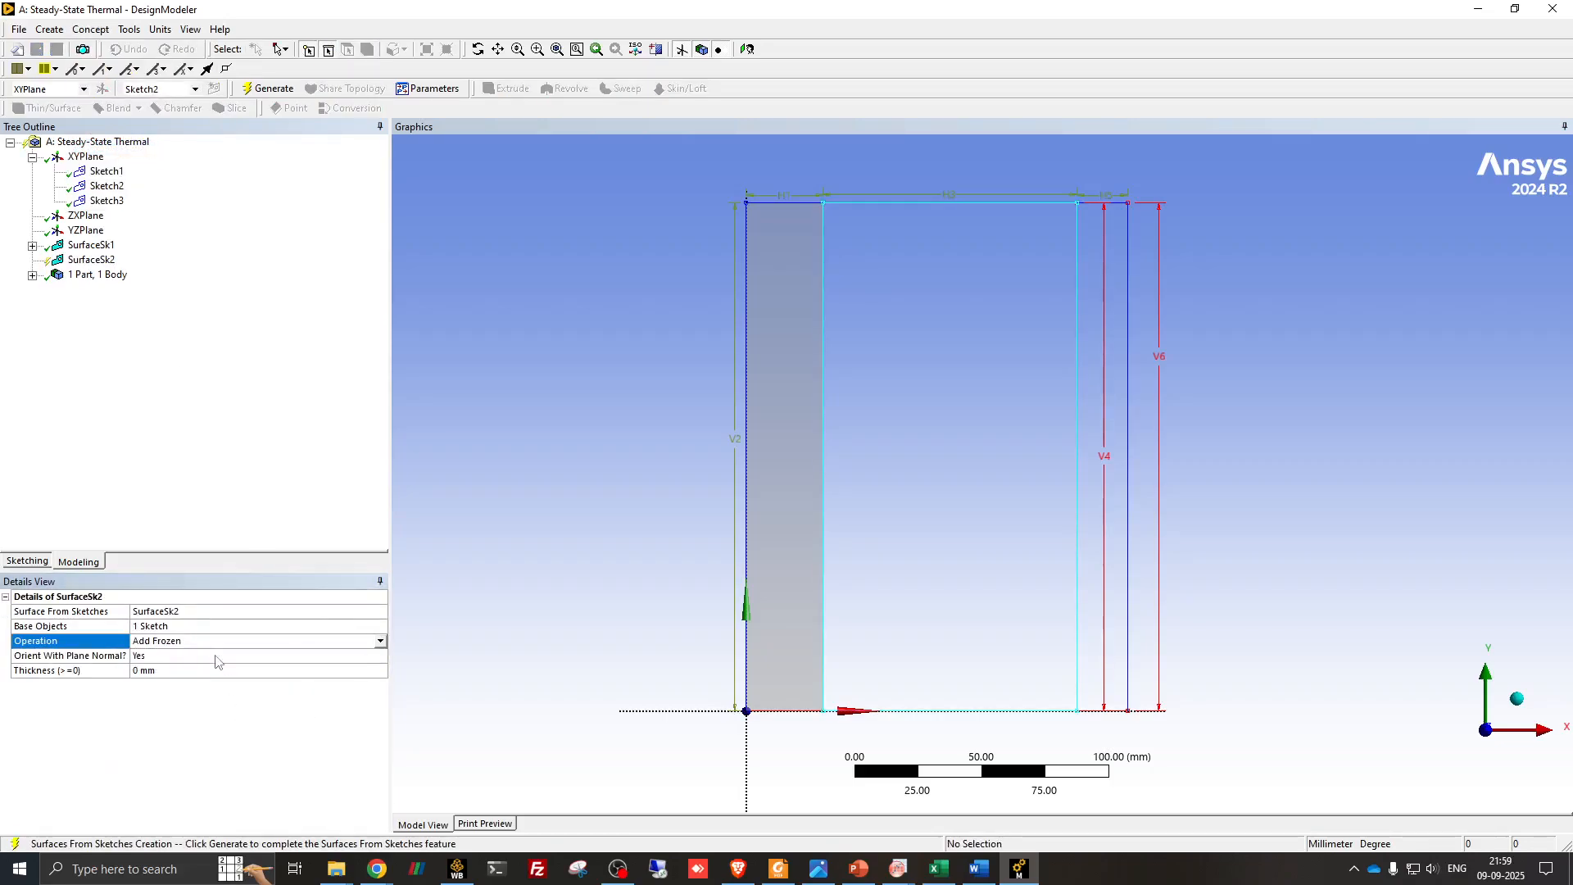
click(380, 641)
click(184, 654)
click(262, 89)
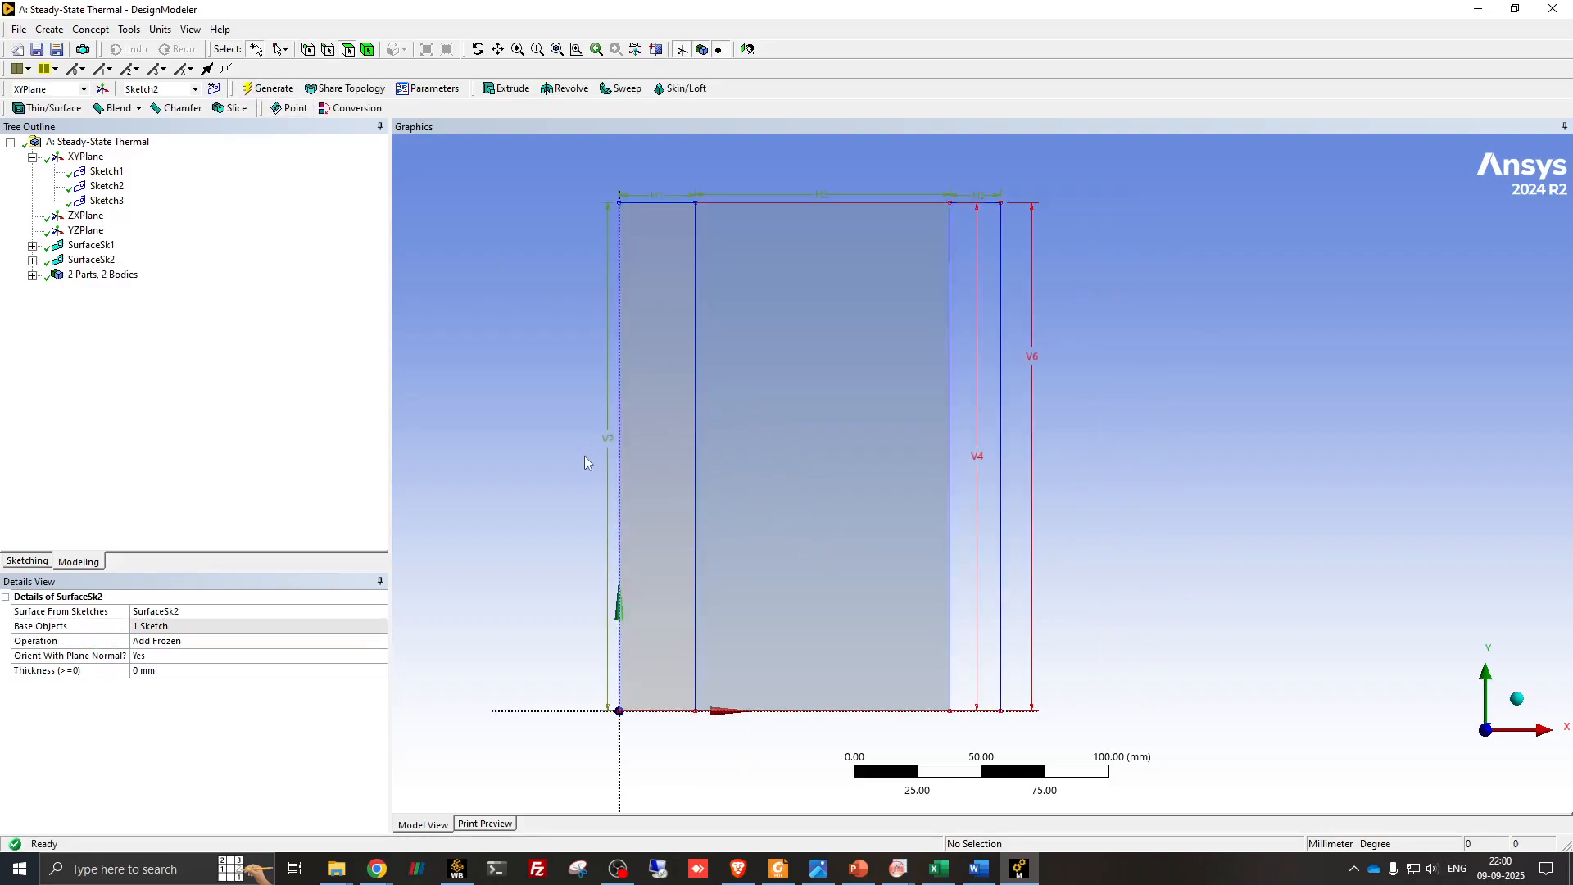
- Generate a surface from Sketch3 for the wood layer, using the Add Frozen operation
click(107, 200)
click(91, 30)
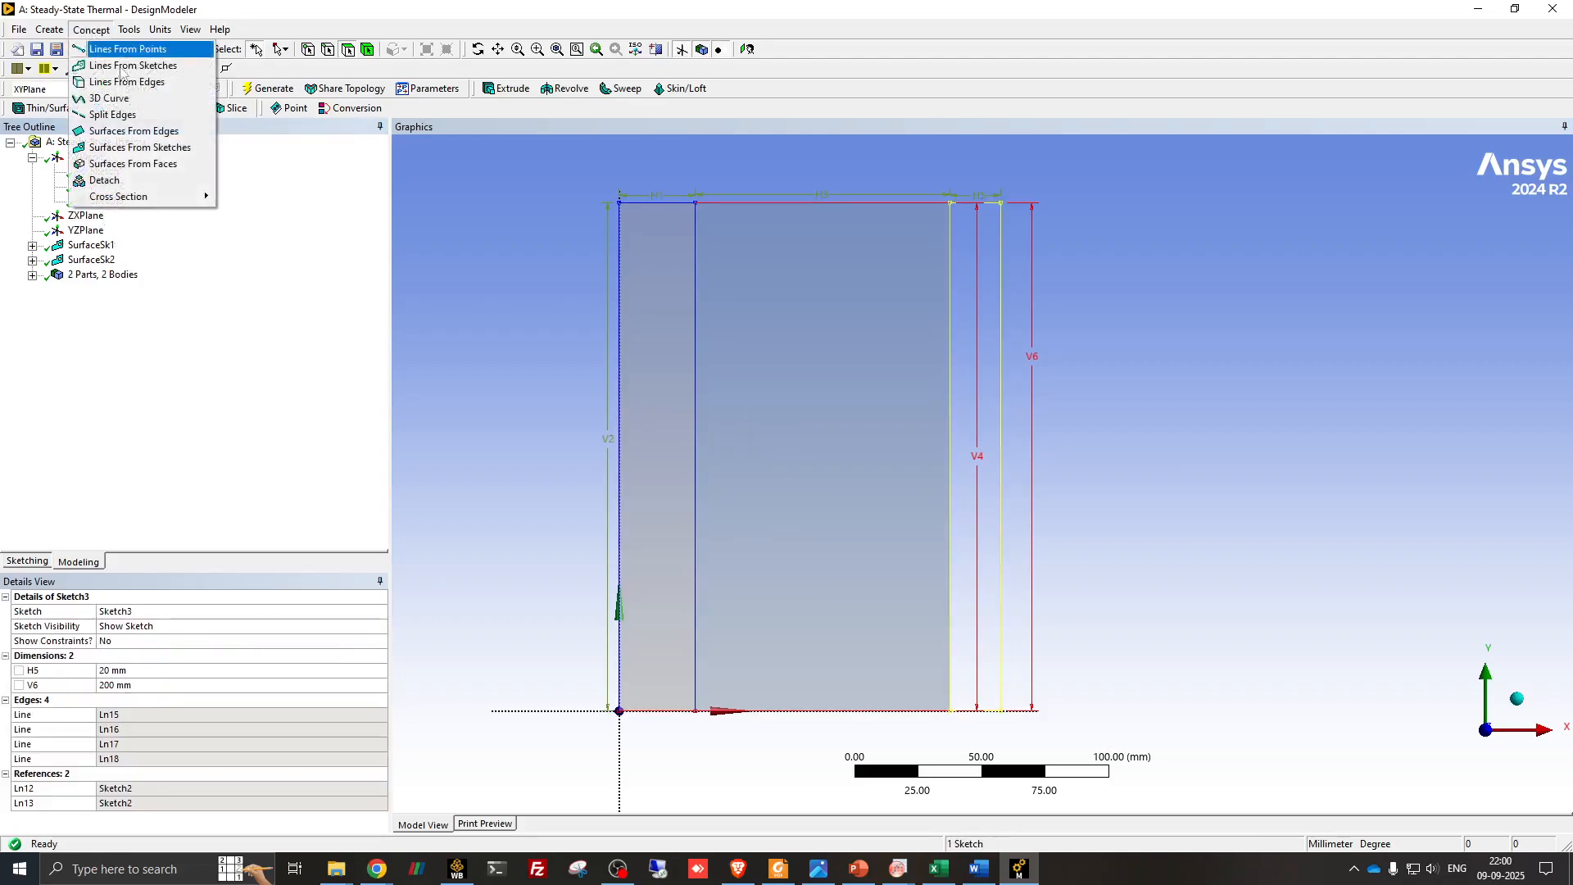
click(140, 148)
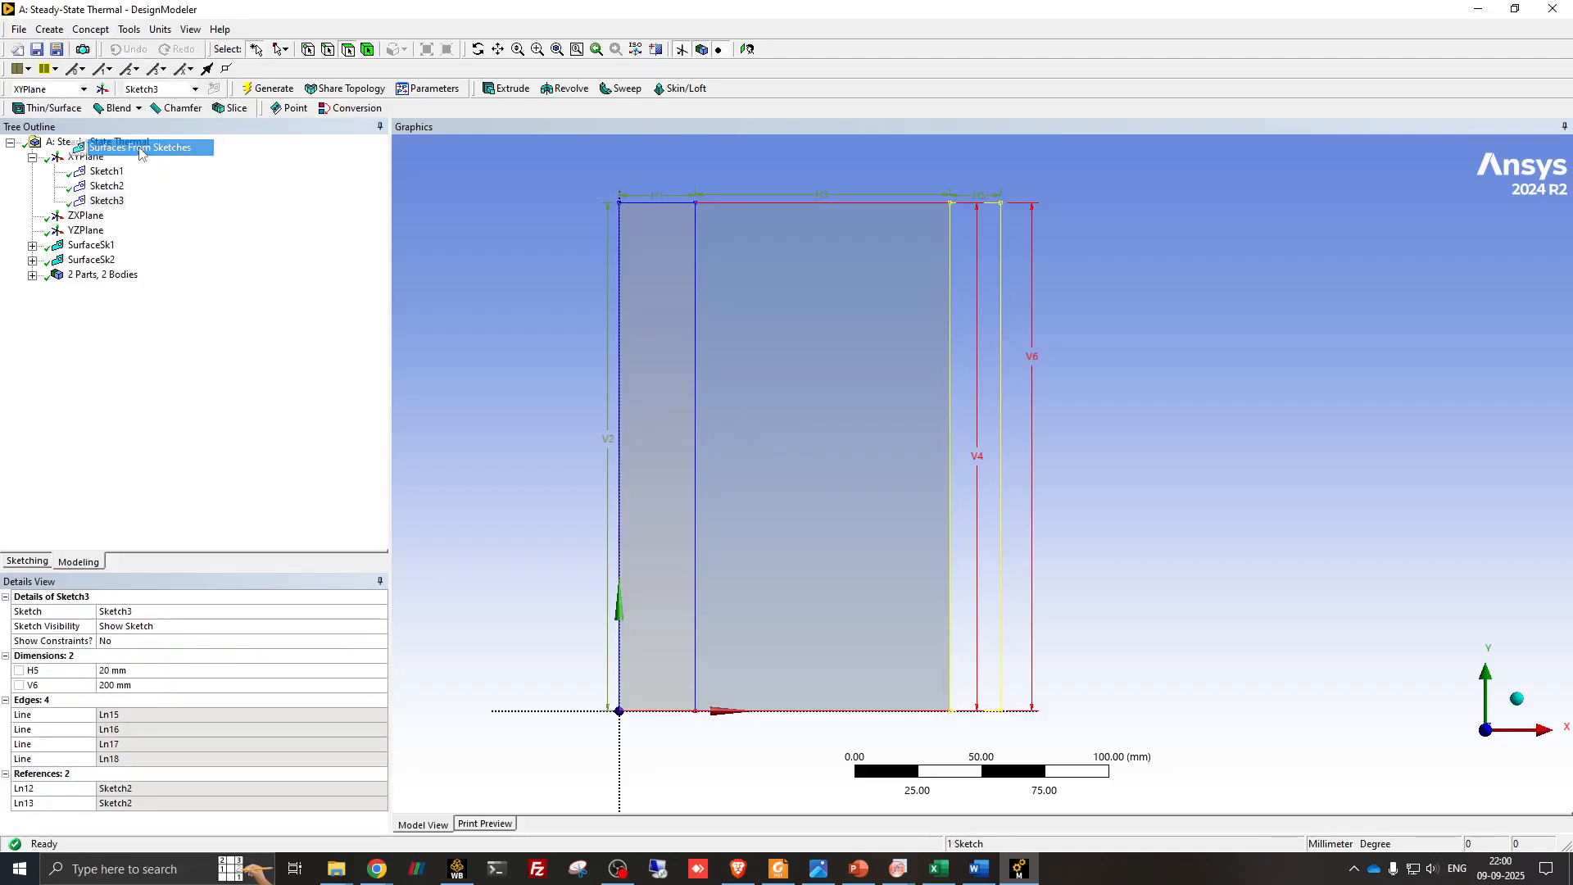
click(193, 627)
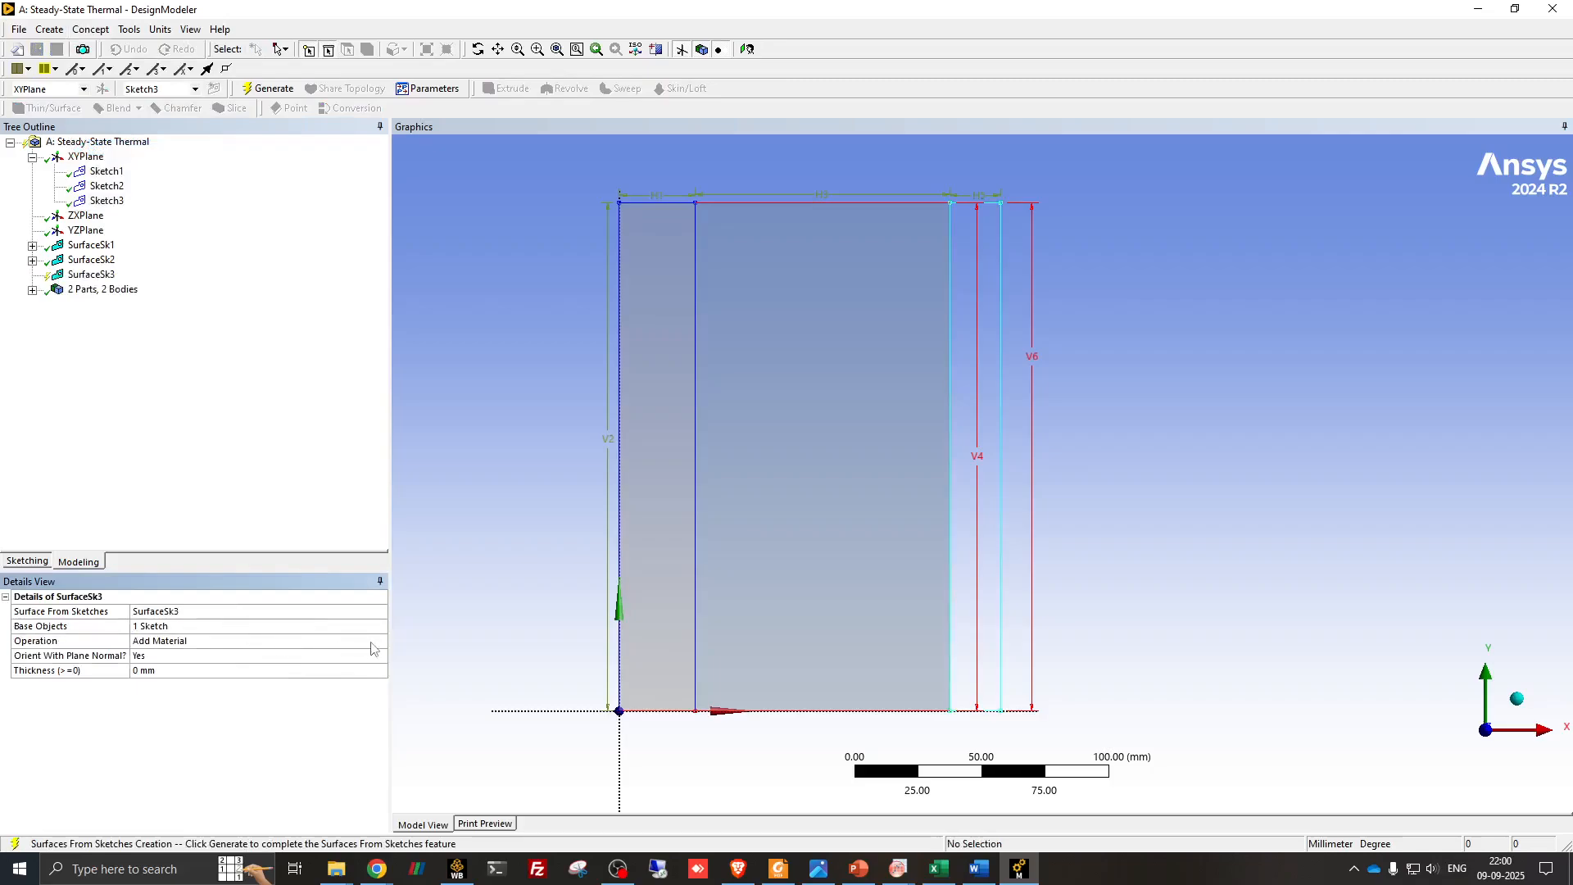
click(373, 640)
click(380, 641)
click(222, 662)
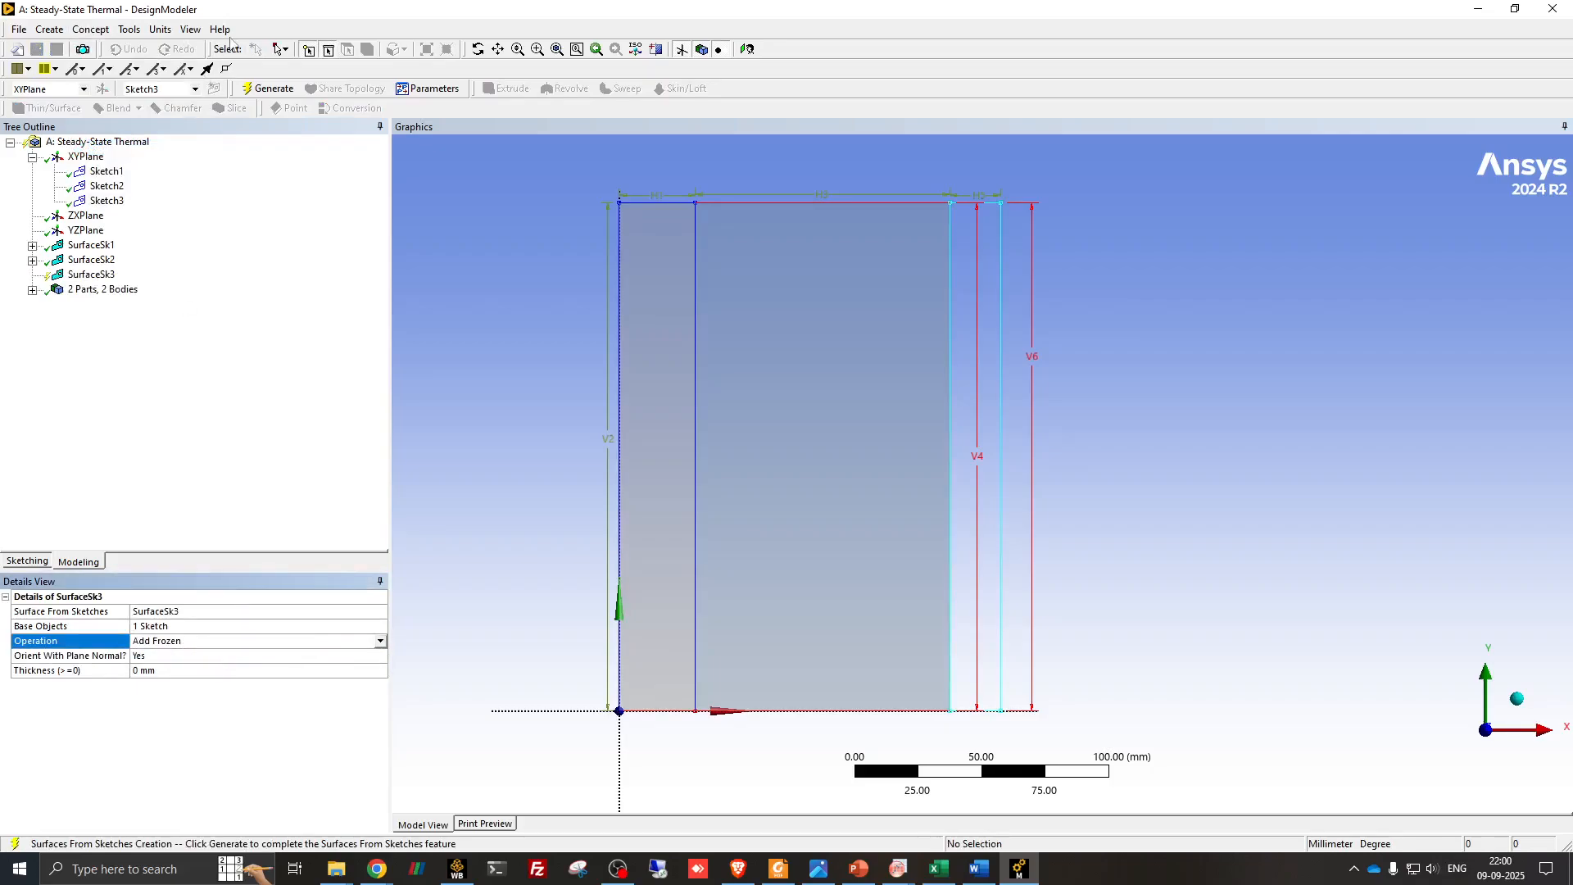
click(261, 90)
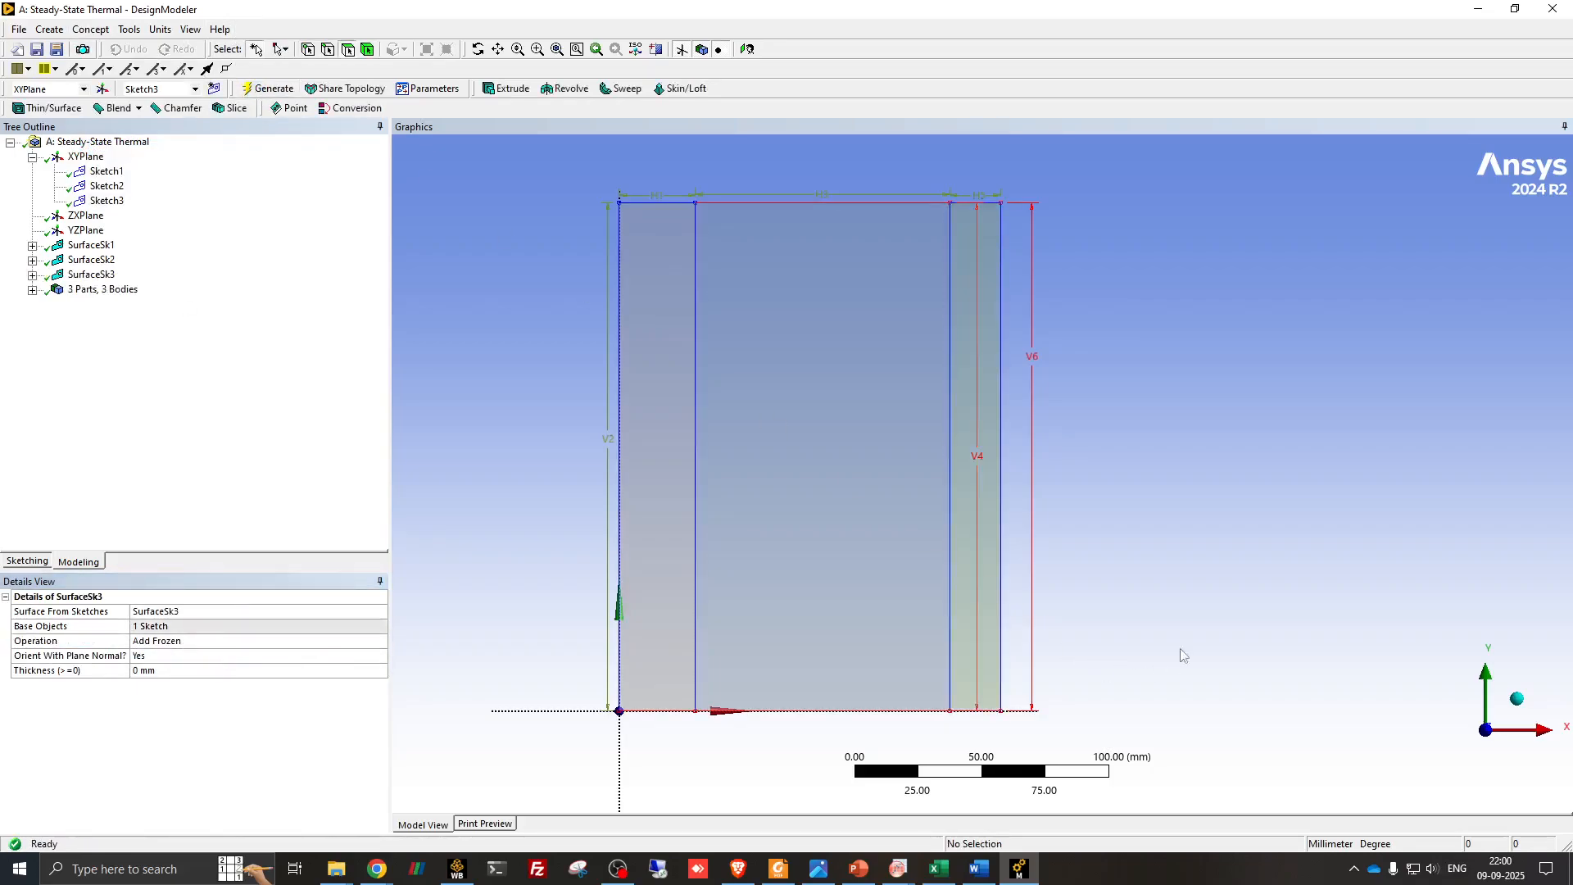
- Close DesignModeler and open the Steady-State Thermal system's Model cell in Mechanical
mouse_move(1193, 587)
middle_down()
mouse_move(1025, 622)
mouse_move(931, 699)
mouse_move(987, 607)
mouse_move(1159, 650)
mouse_move(1185, 729)
mouse_move(1167, 587)
mouse_move(1205, 587)
middle_up()
click(1495, 748)
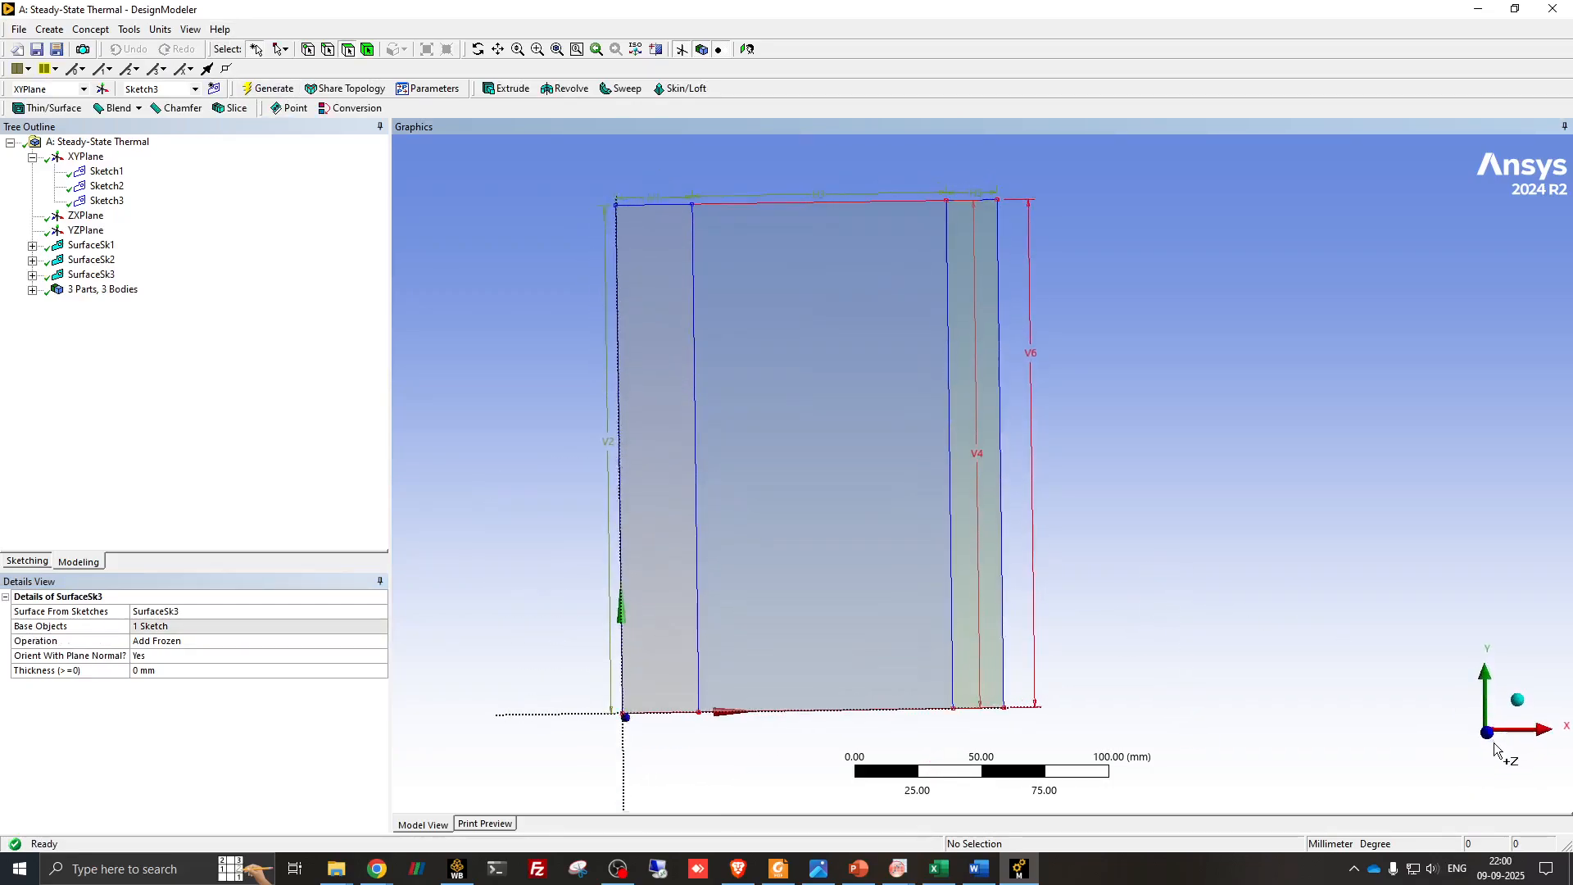
click(21, 30)
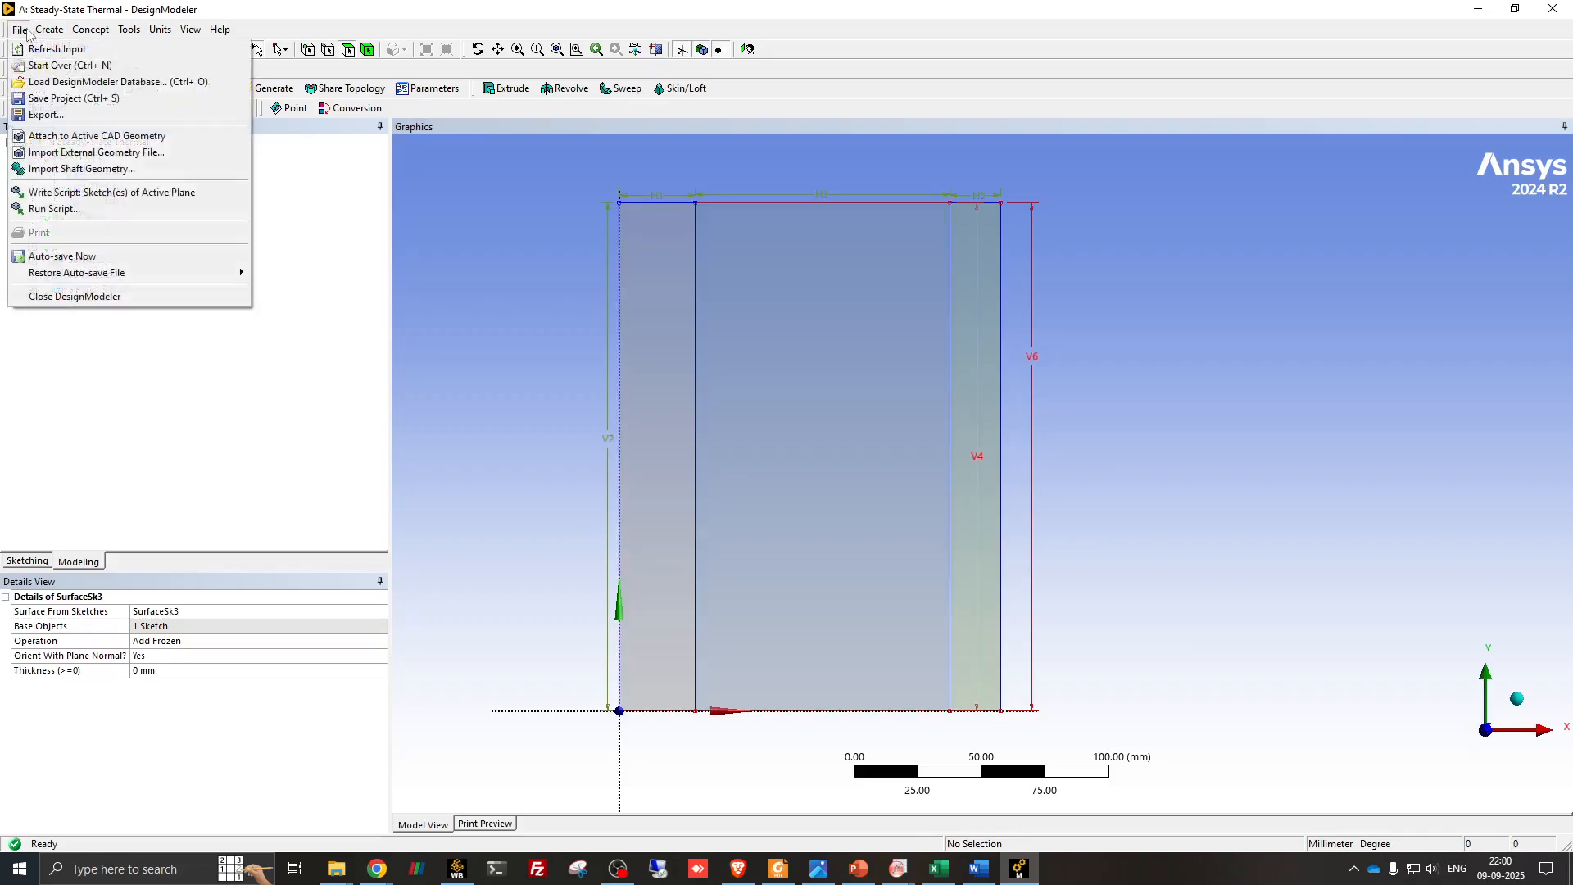
click(103, 298)
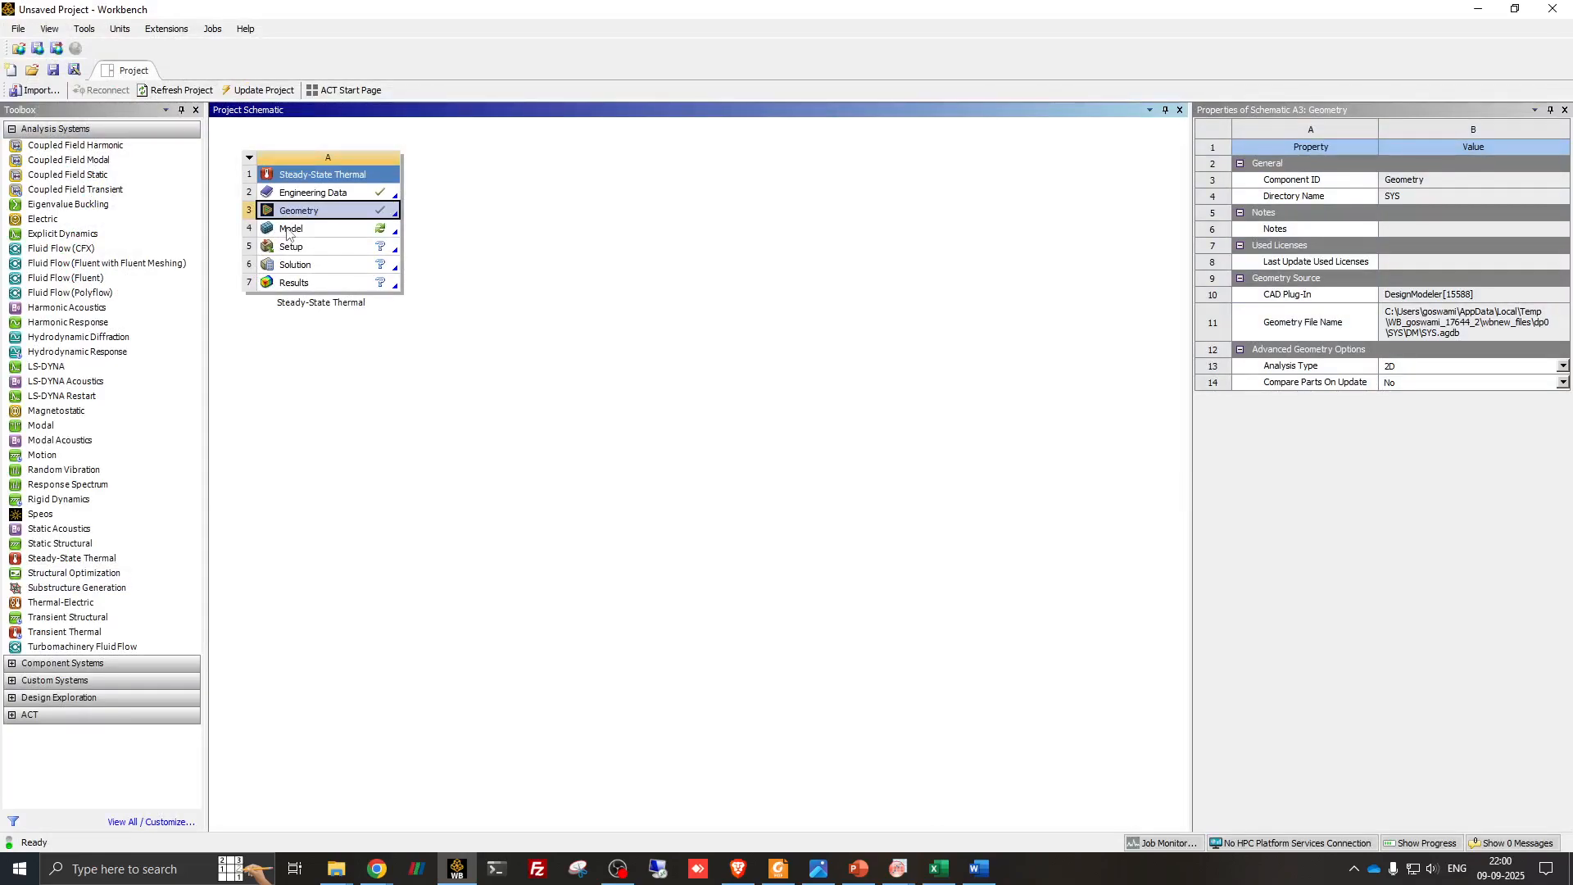
double_click(287, 230)
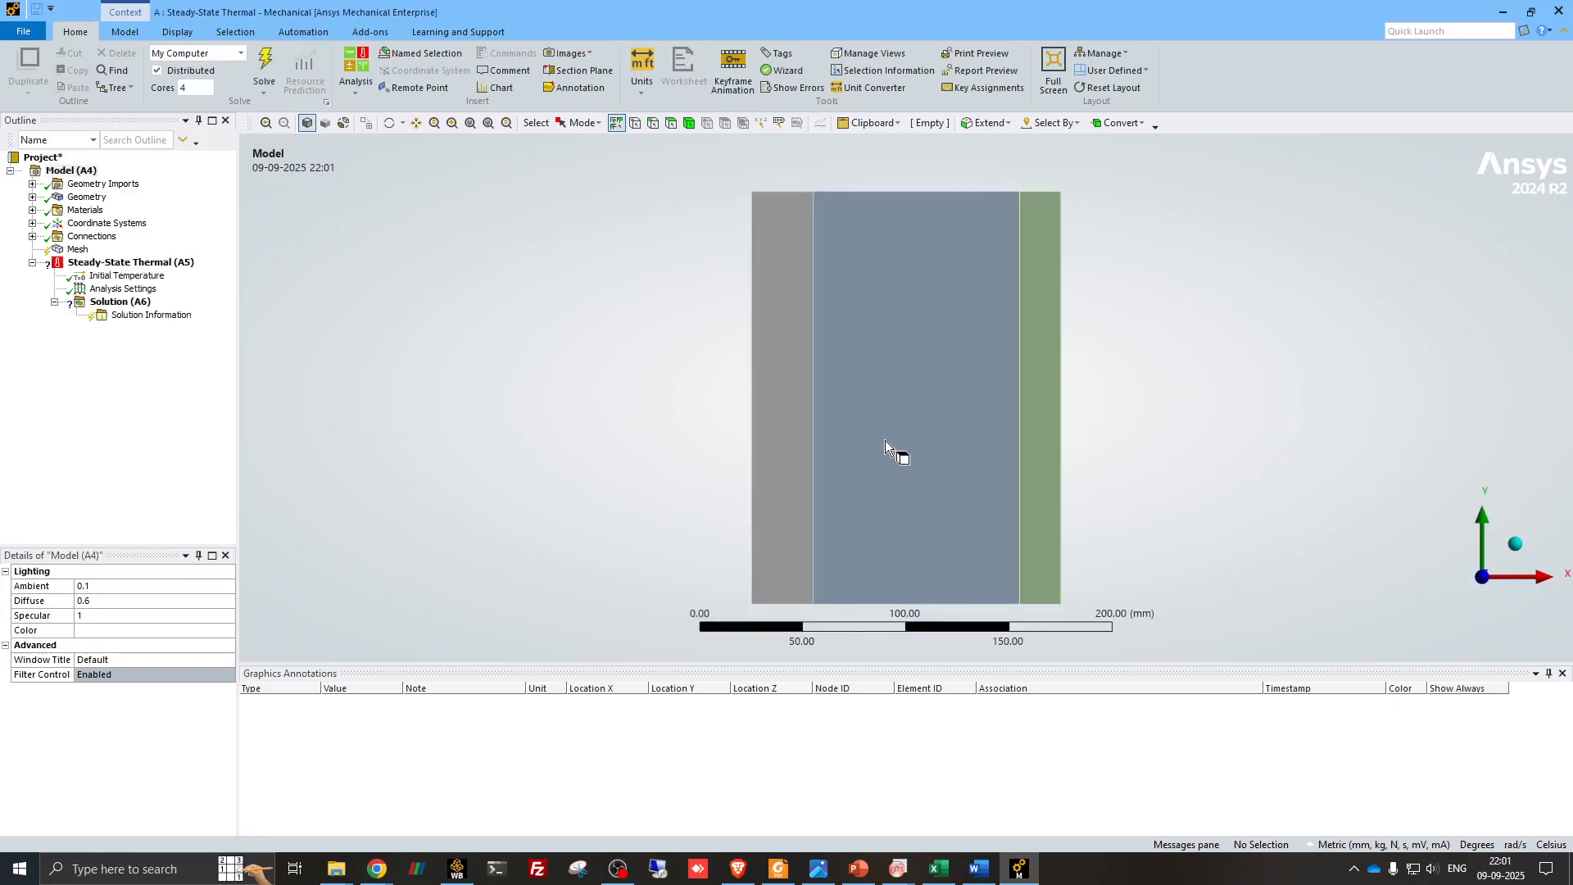
- Set the unit system to Metric (m, kg, N, s, V, A) with temperature in Kelvin
ctrl+middle_drag(886, 415, 867, 404)
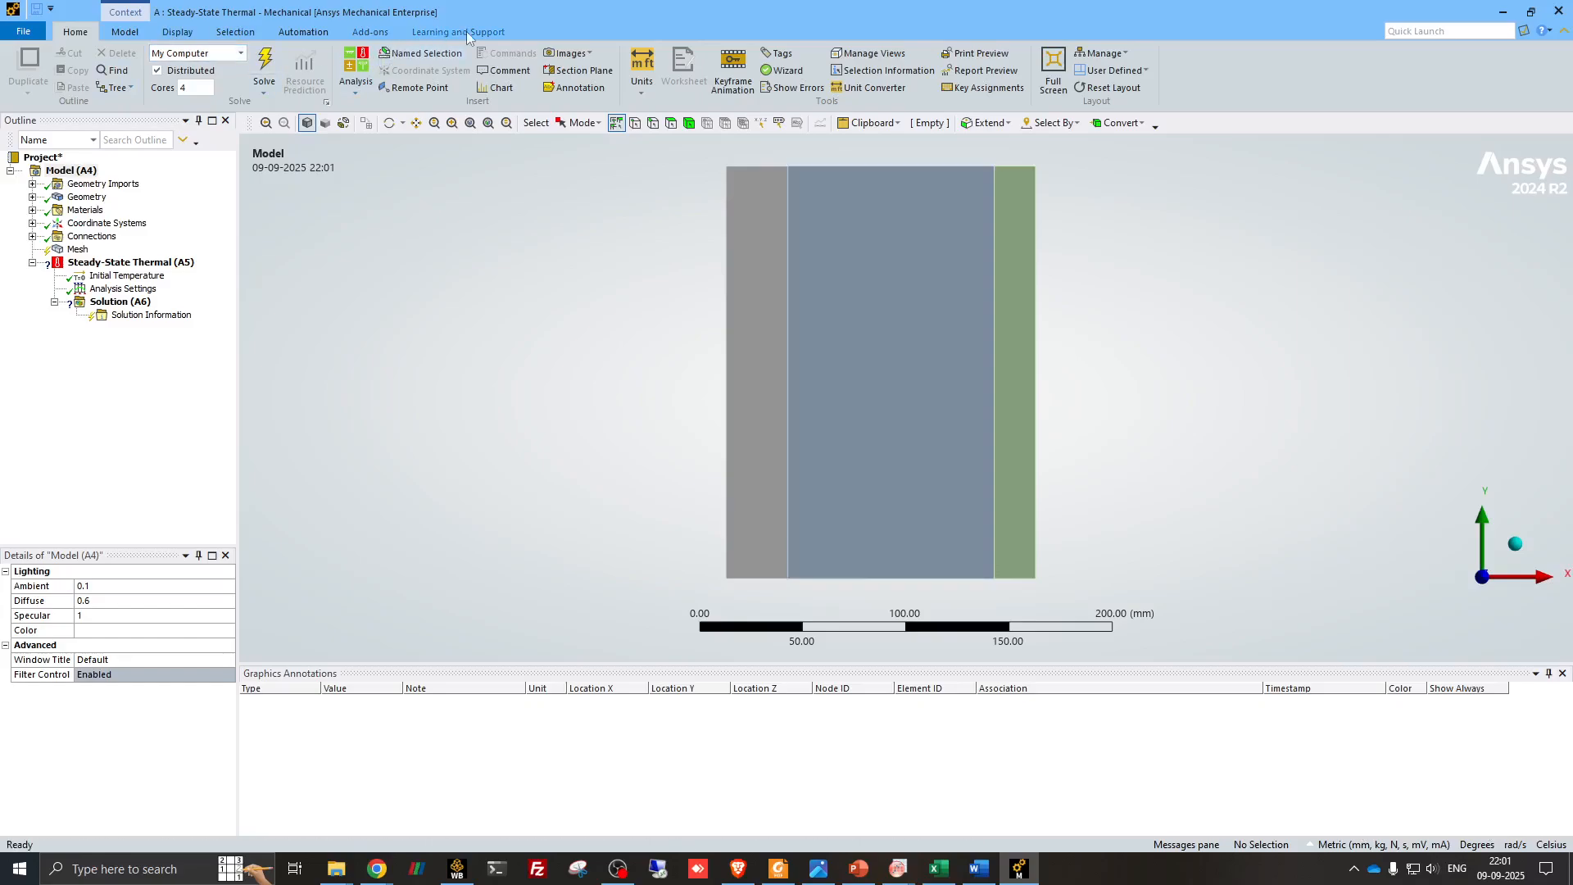
click(637, 83)
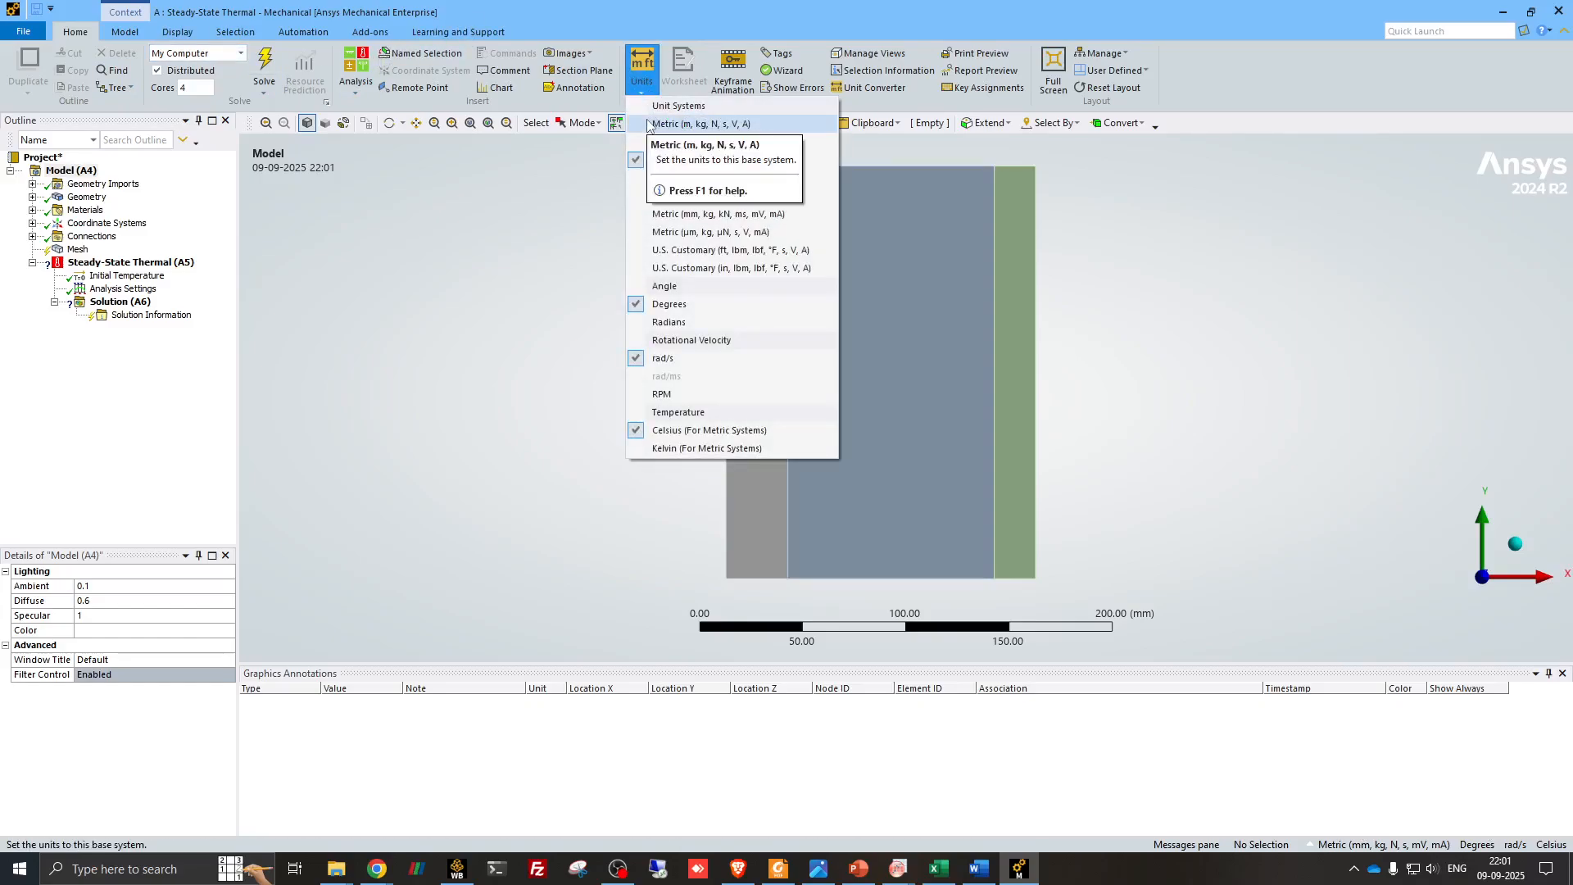
click(647, 124)
click(642, 69)
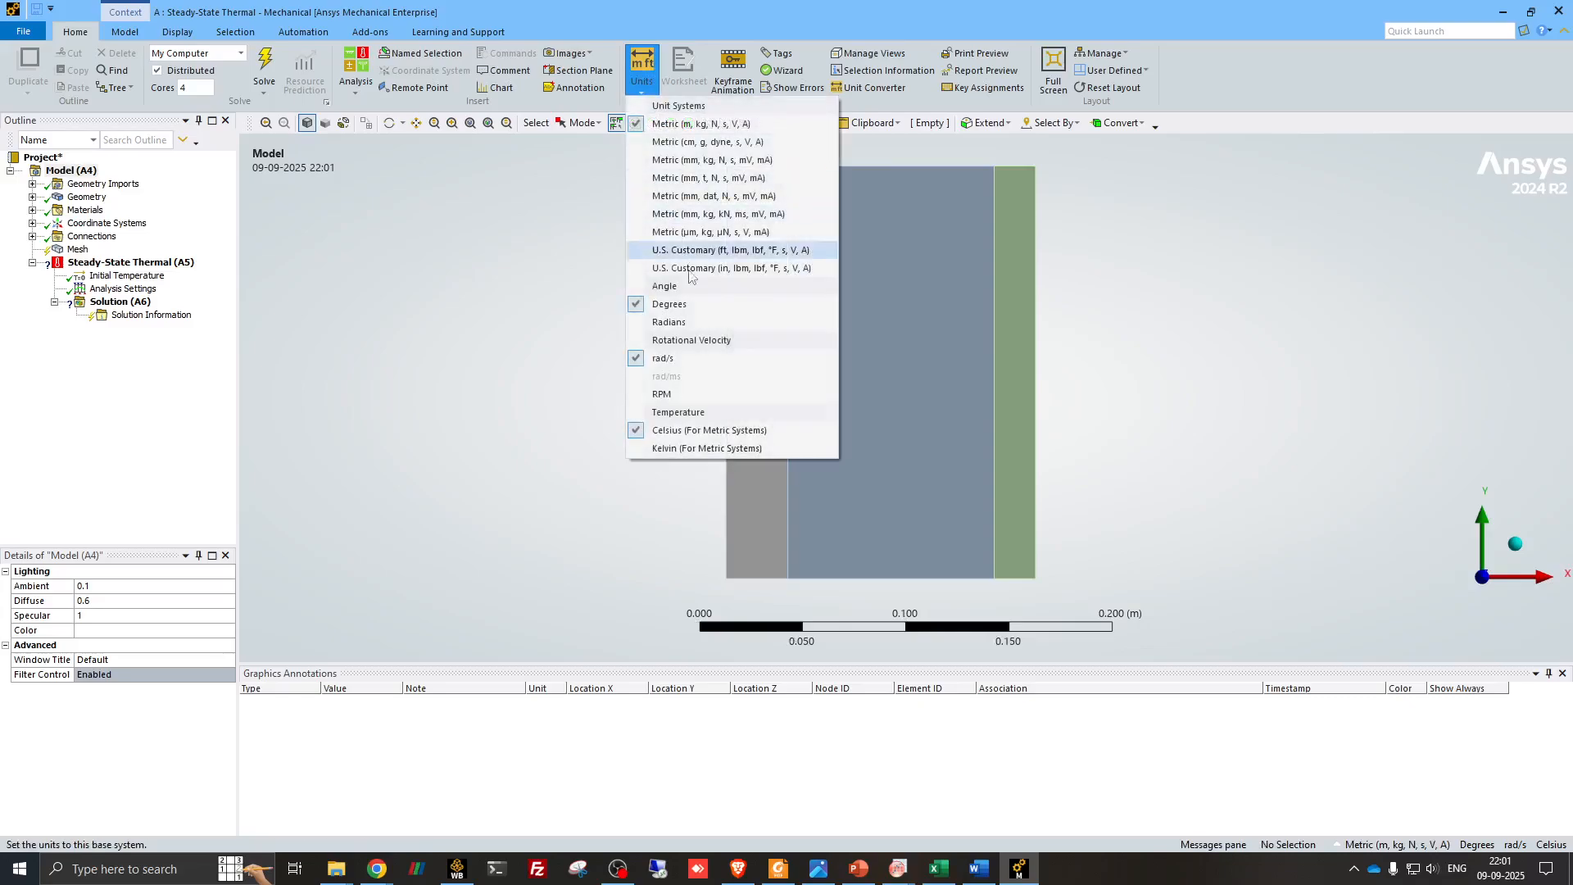
click(689, 448)
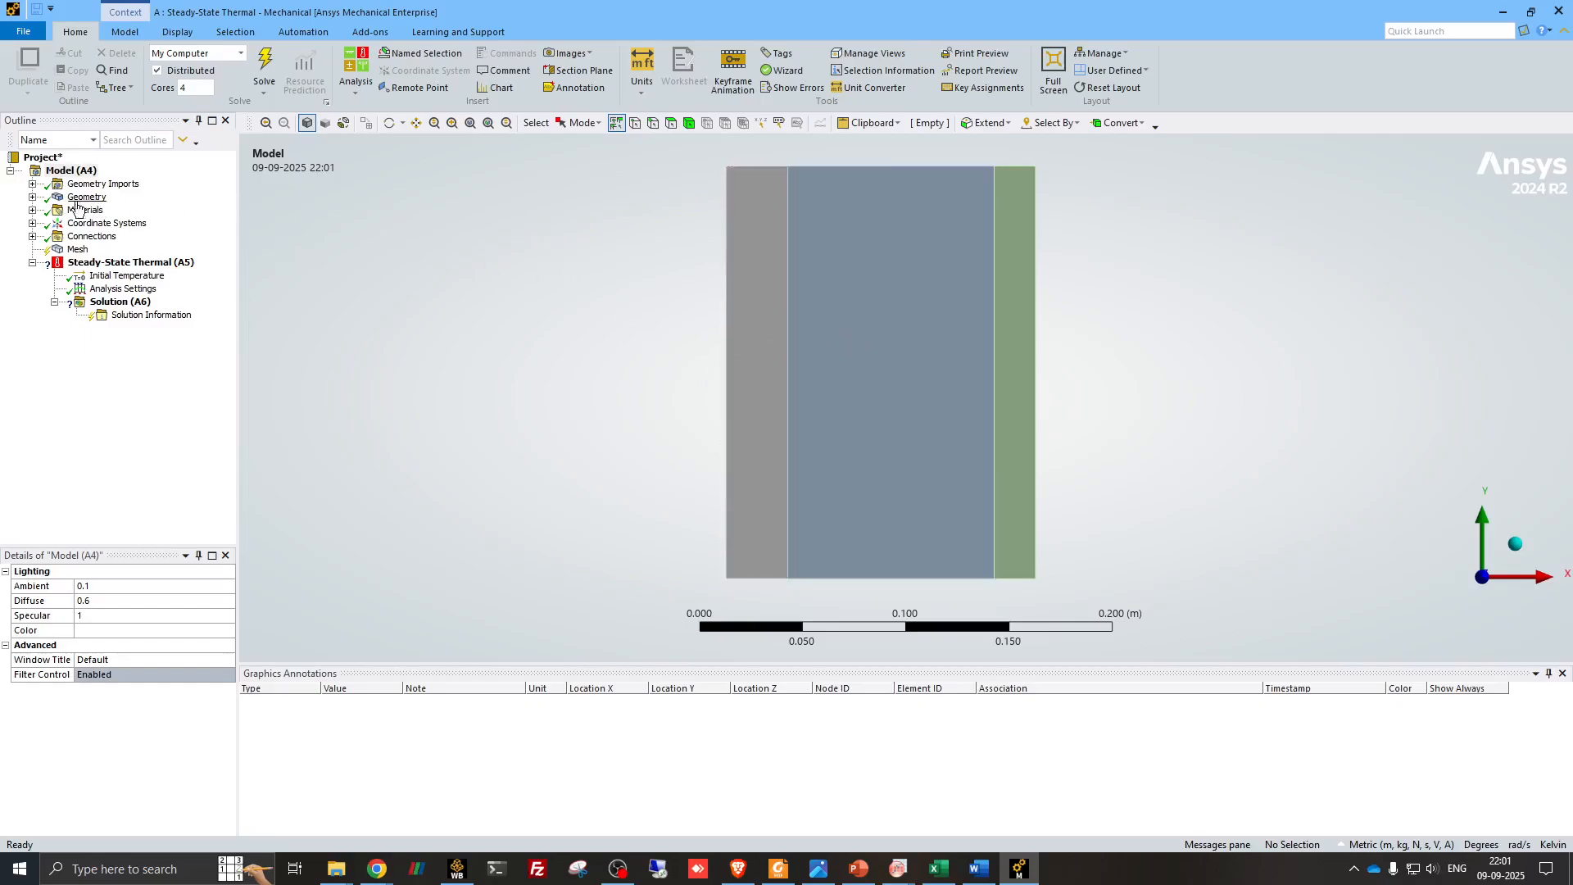
- Assign the Plaster material to the first surface body, the 30 mm layer at the wall's left side
click(32, 198)
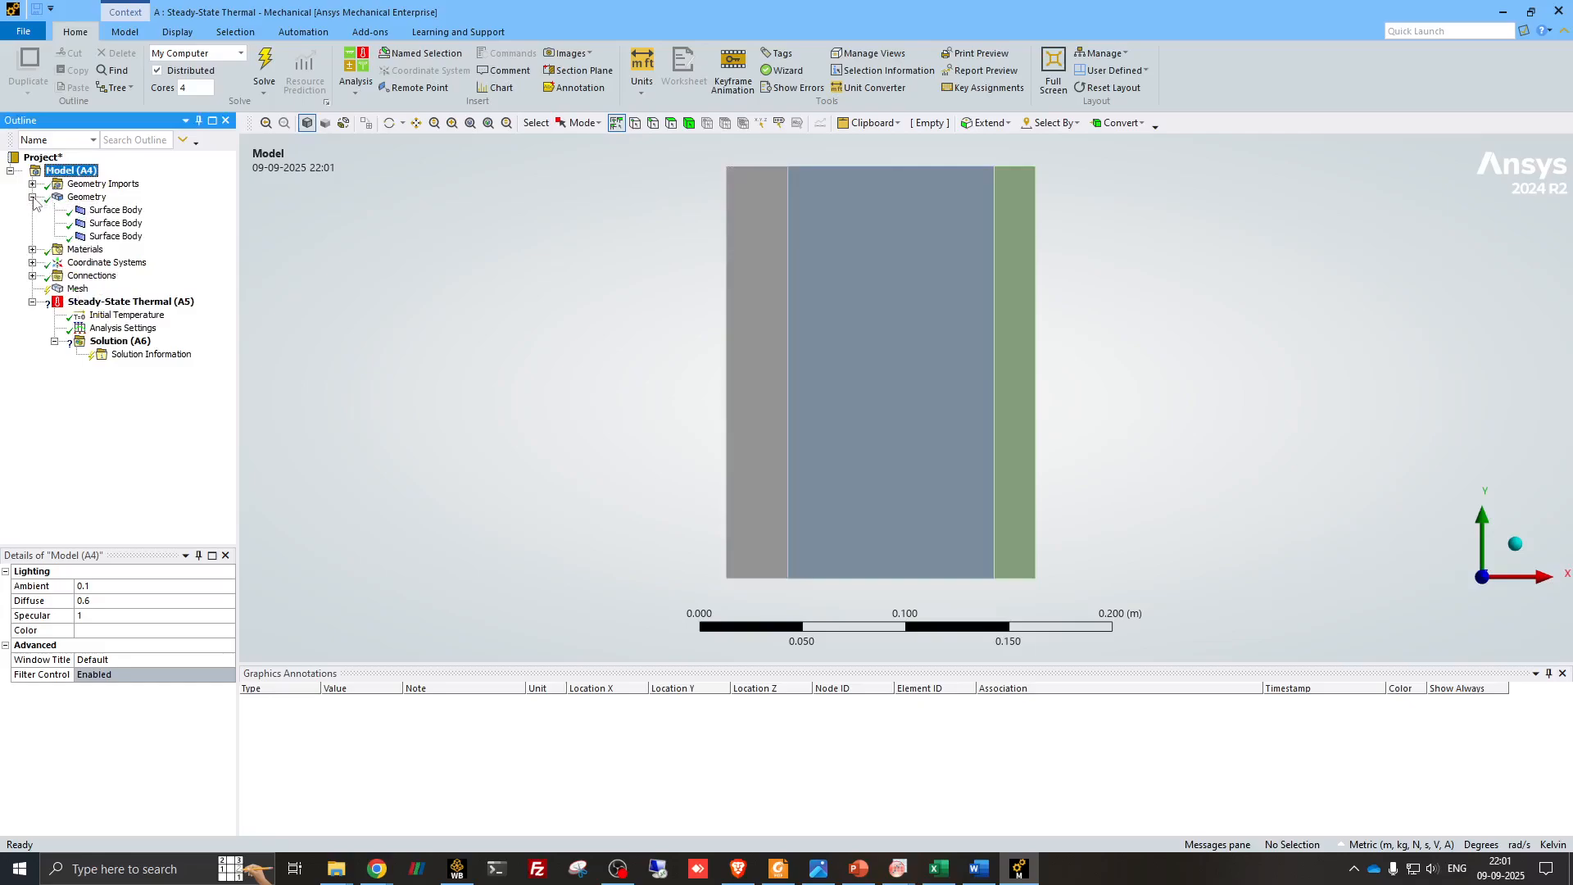
click(116, 211)
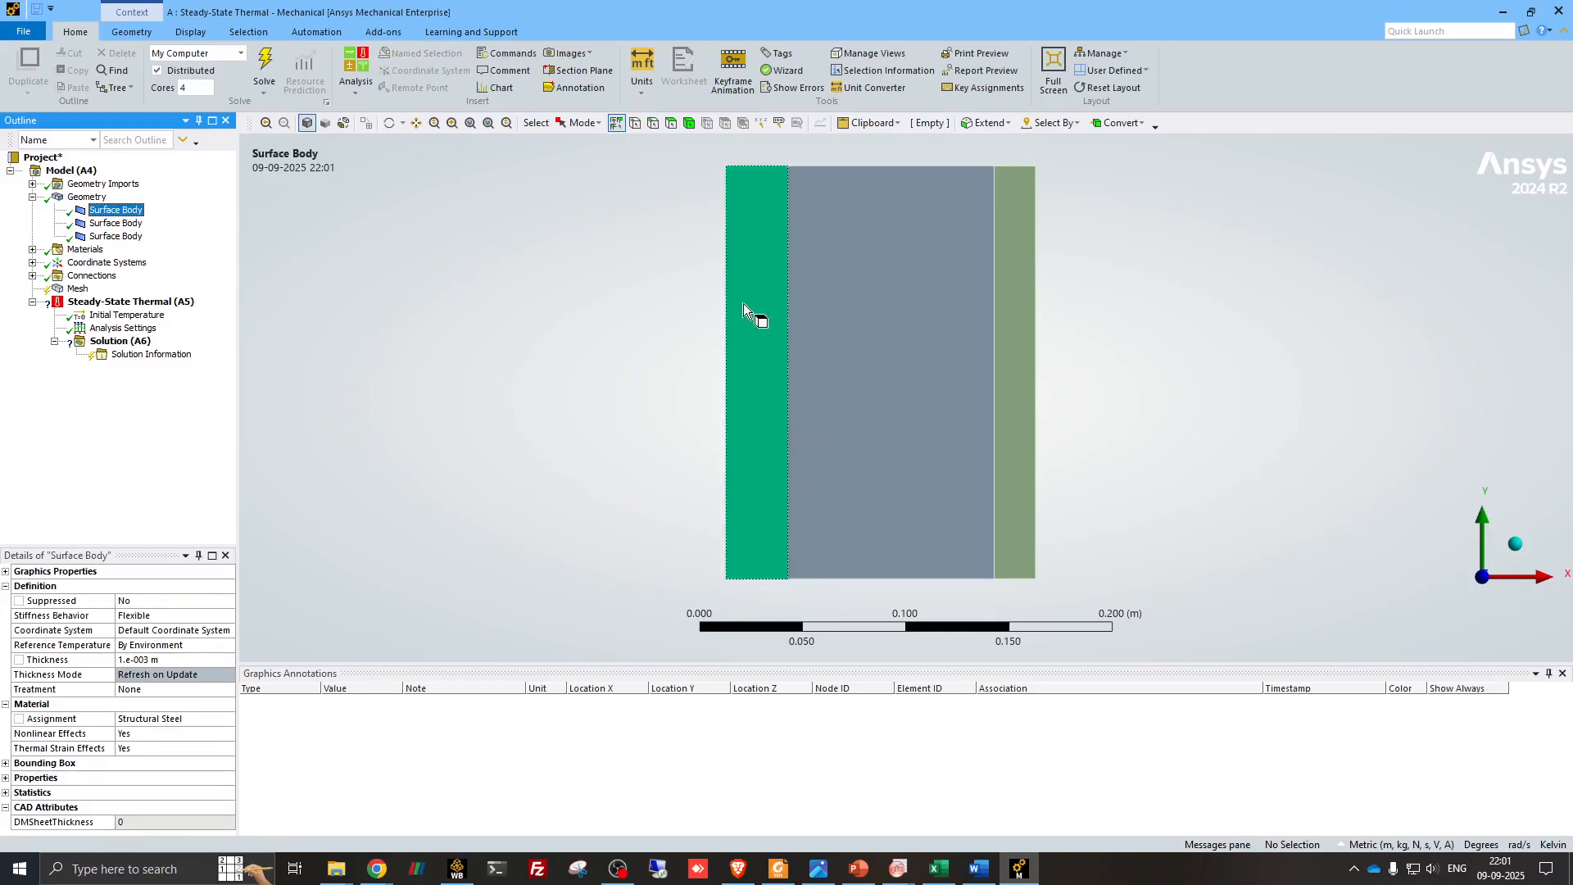
click(858, 870)
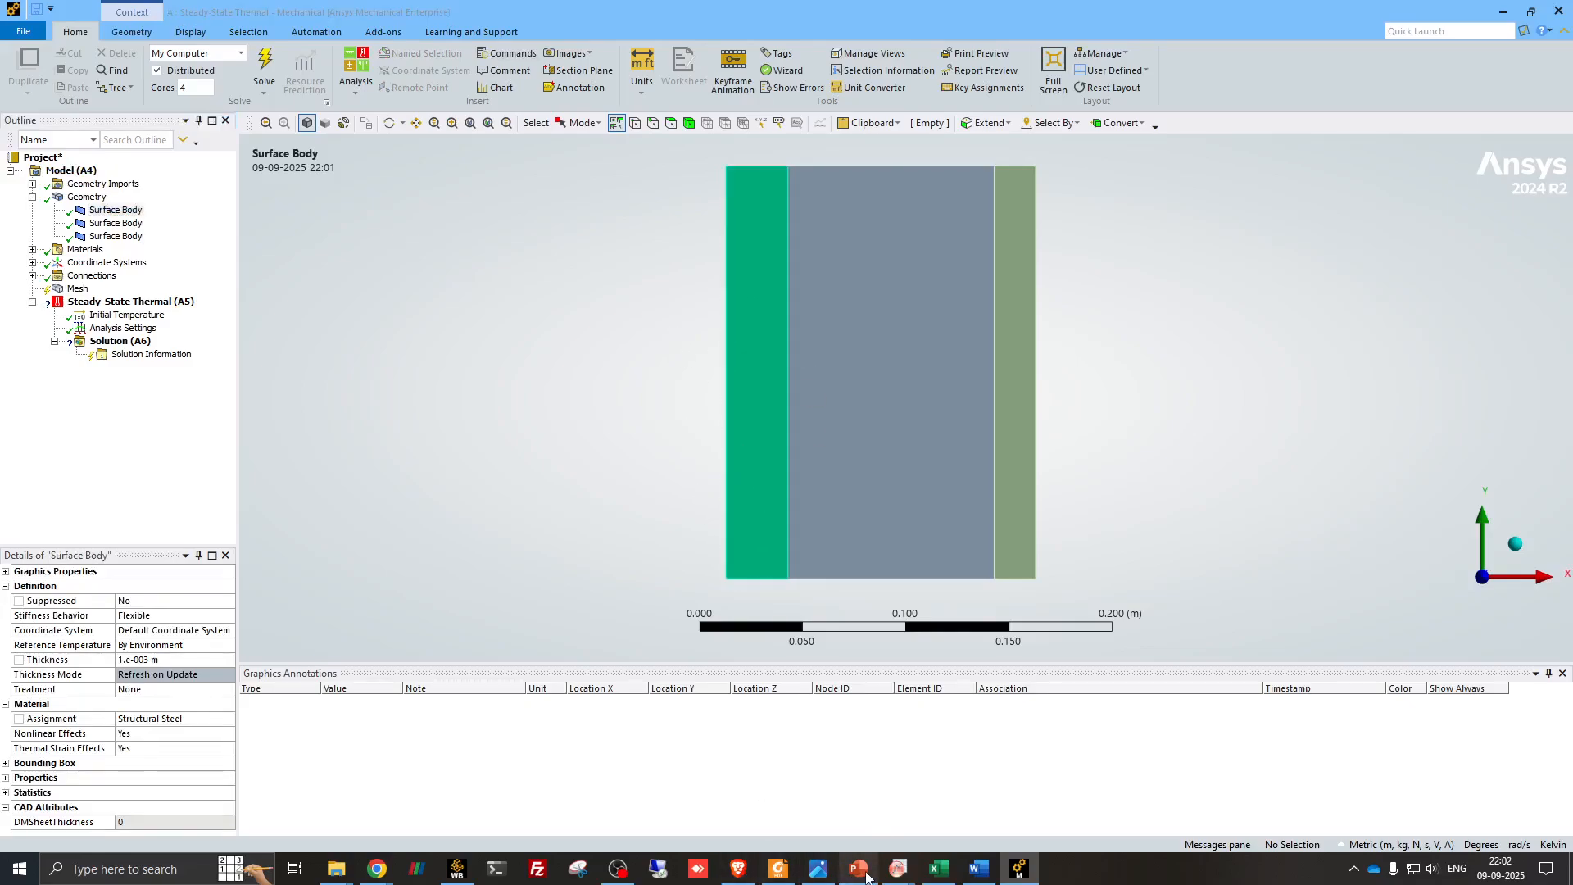
click(862, 872)
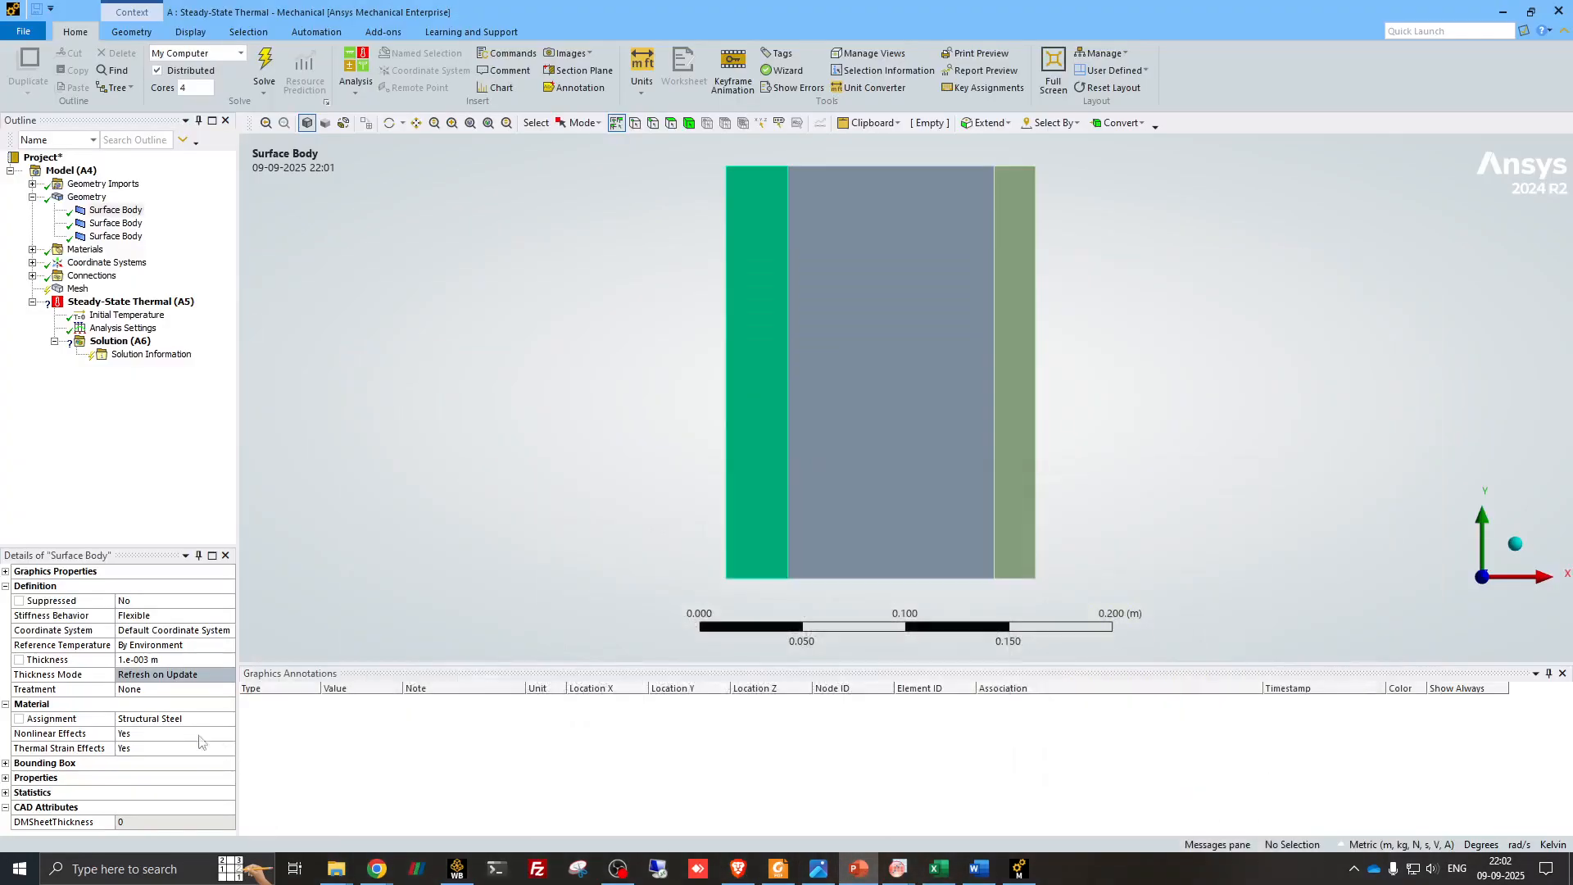
click(217, 724)
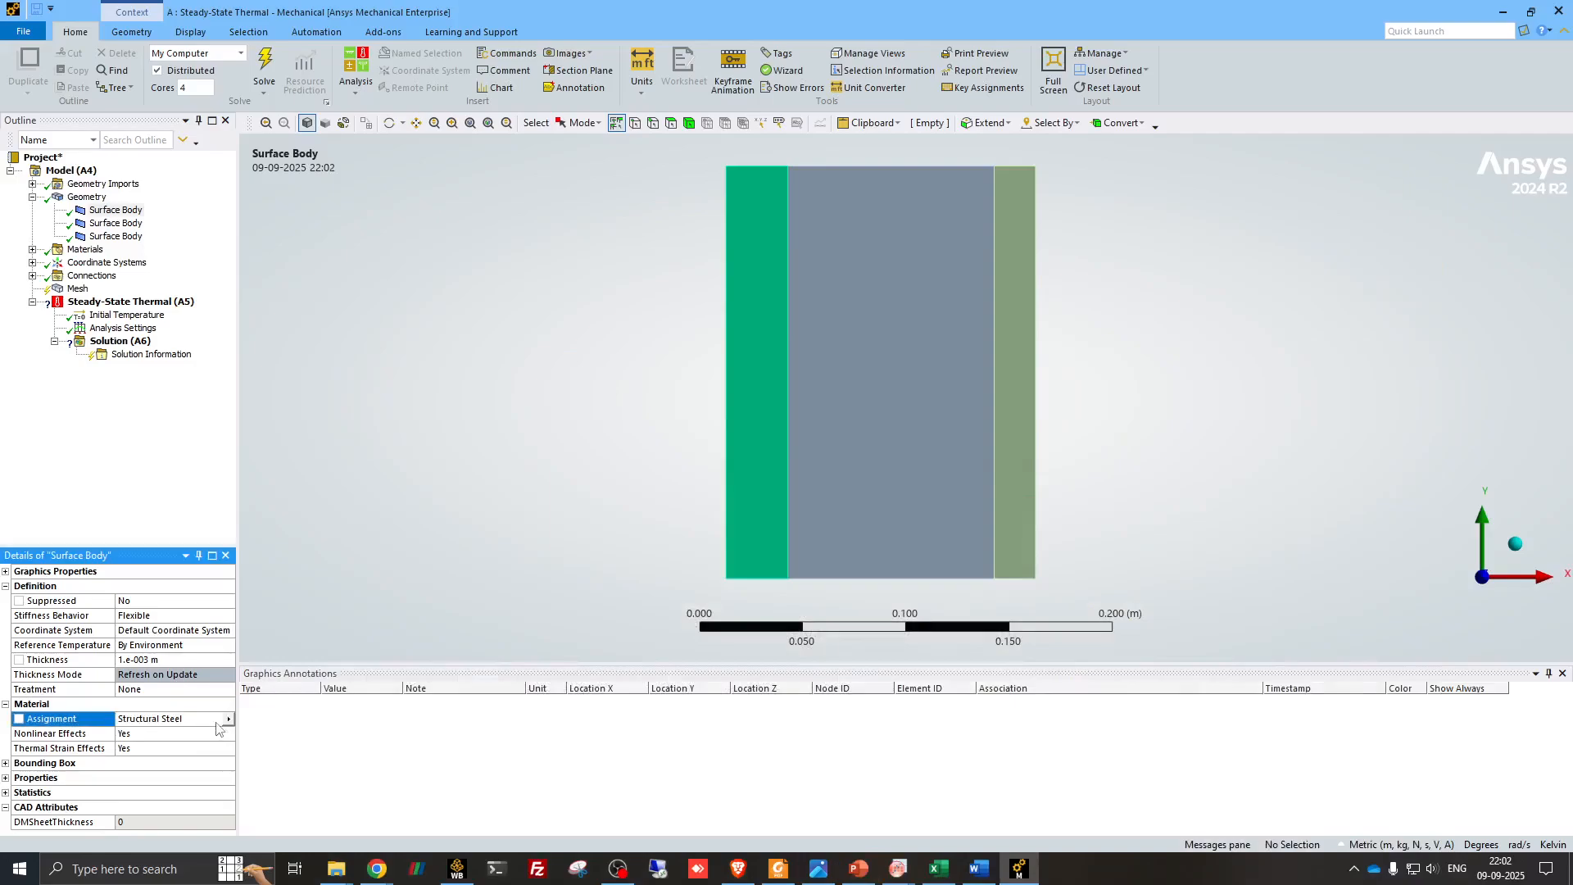
click(229, 720)
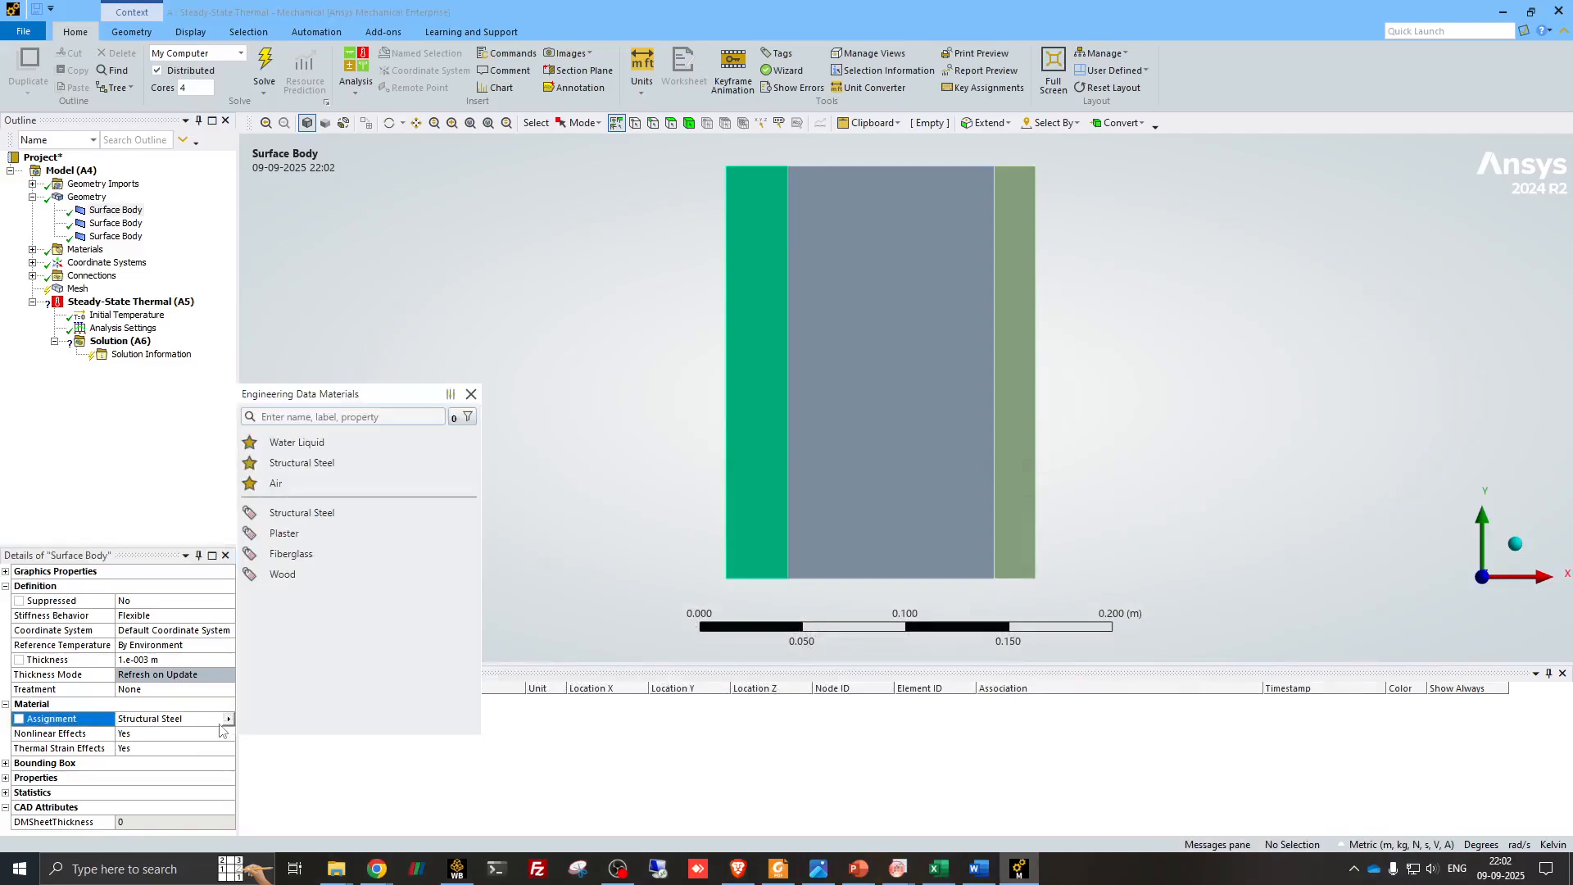
click(312, 534)
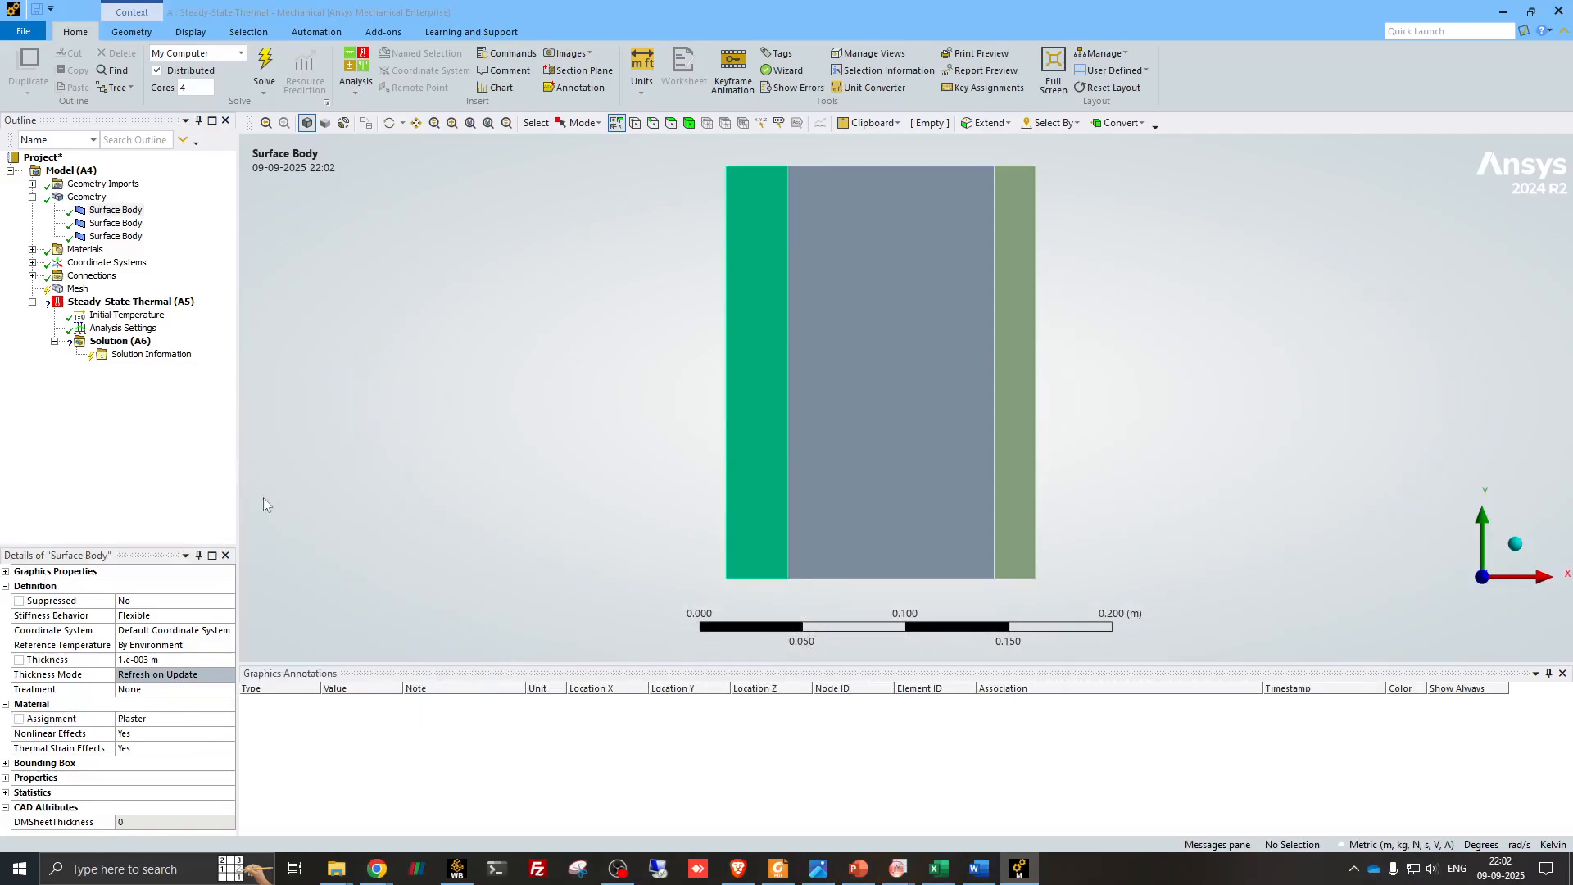
- Assign the Fiberglass material to the second surface body, the wide middle layer of the wall
click(127, 226)
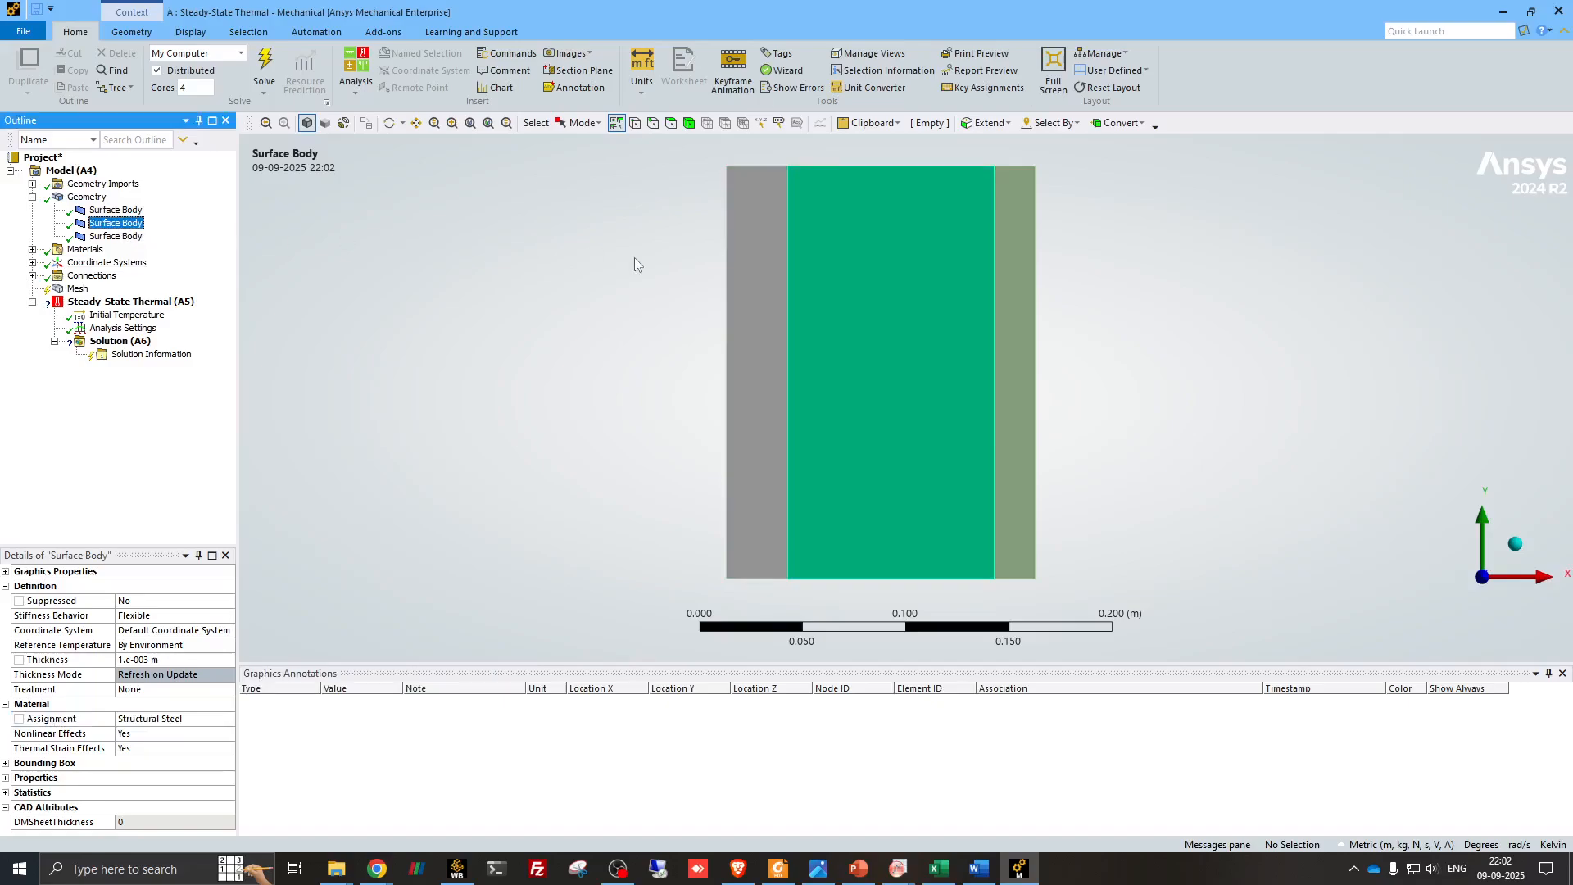
click(229, 720)
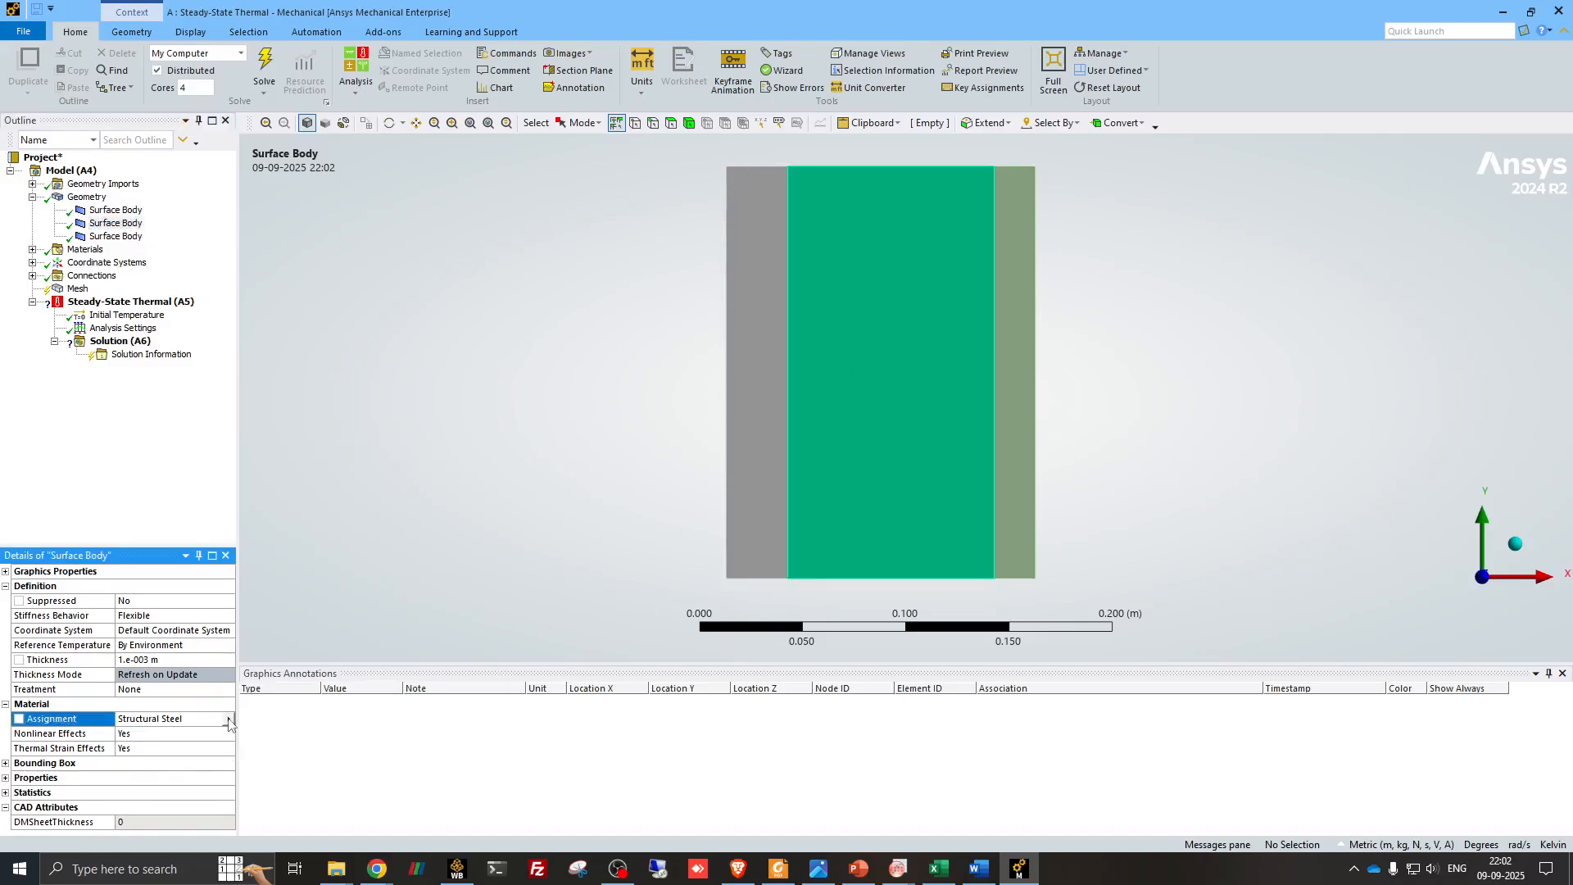
click(317, 555)
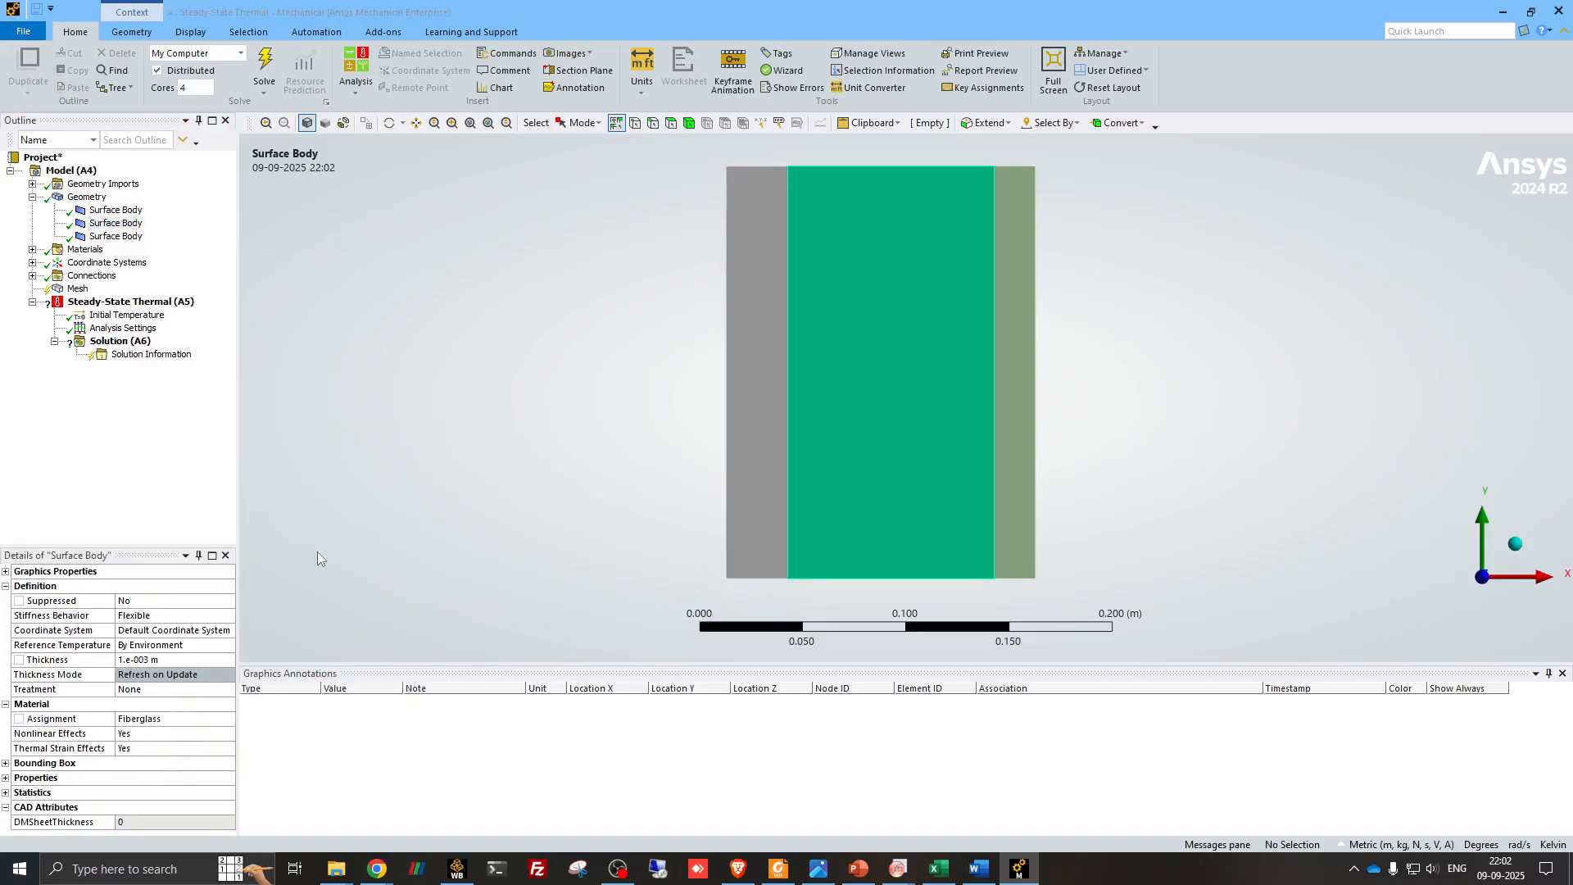
- Assign the Wood material to the third surface body, the narrow layer at the wall's right side
click(115, 236)
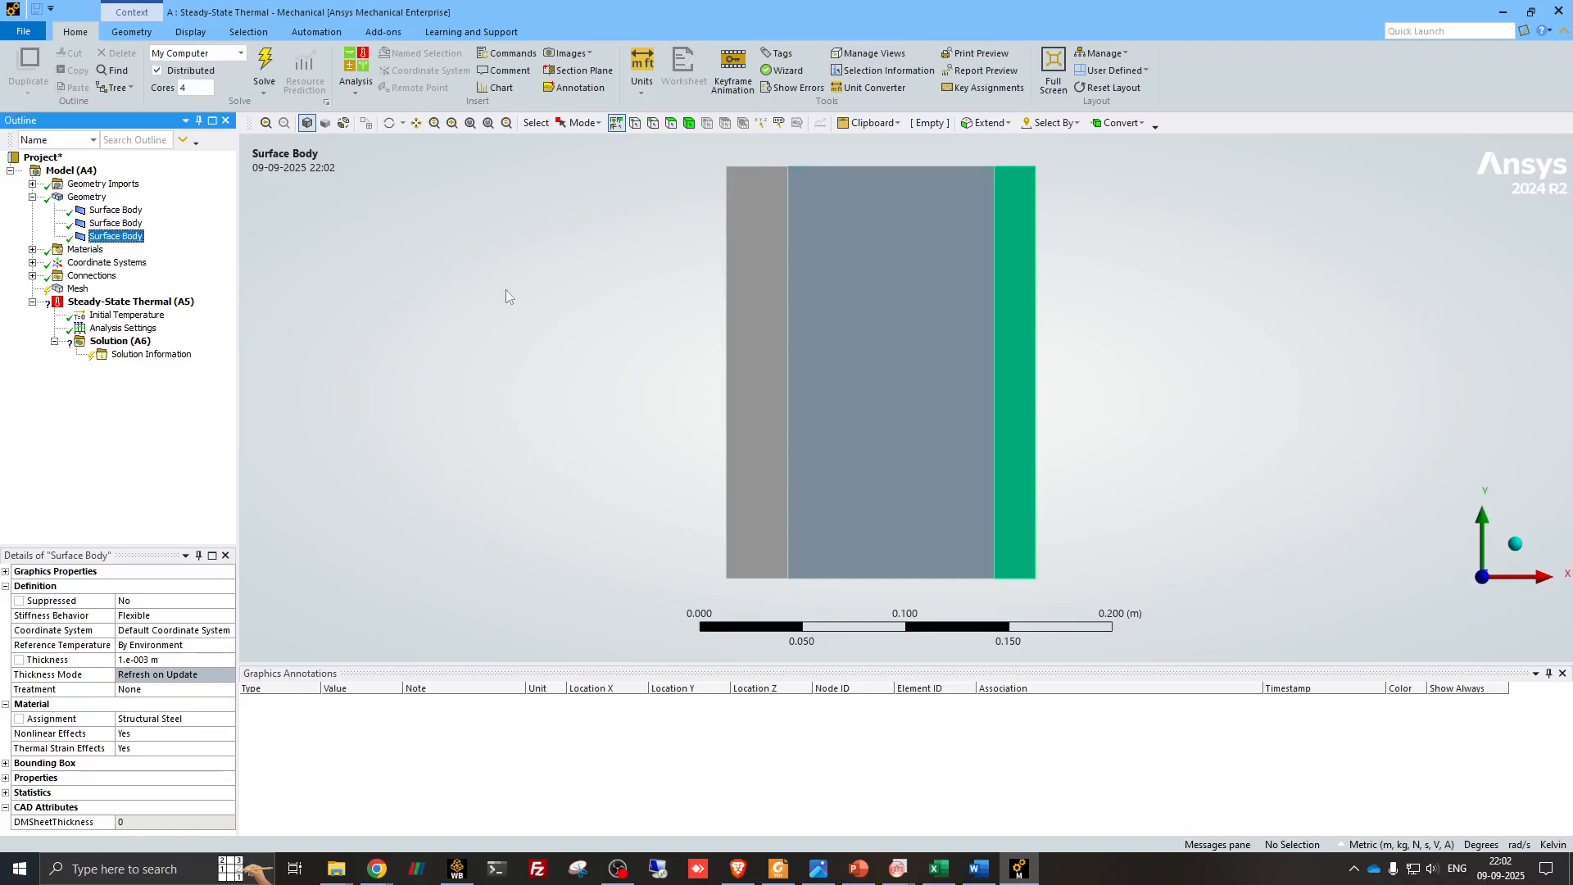
click(231, 727)
click(230, 727)
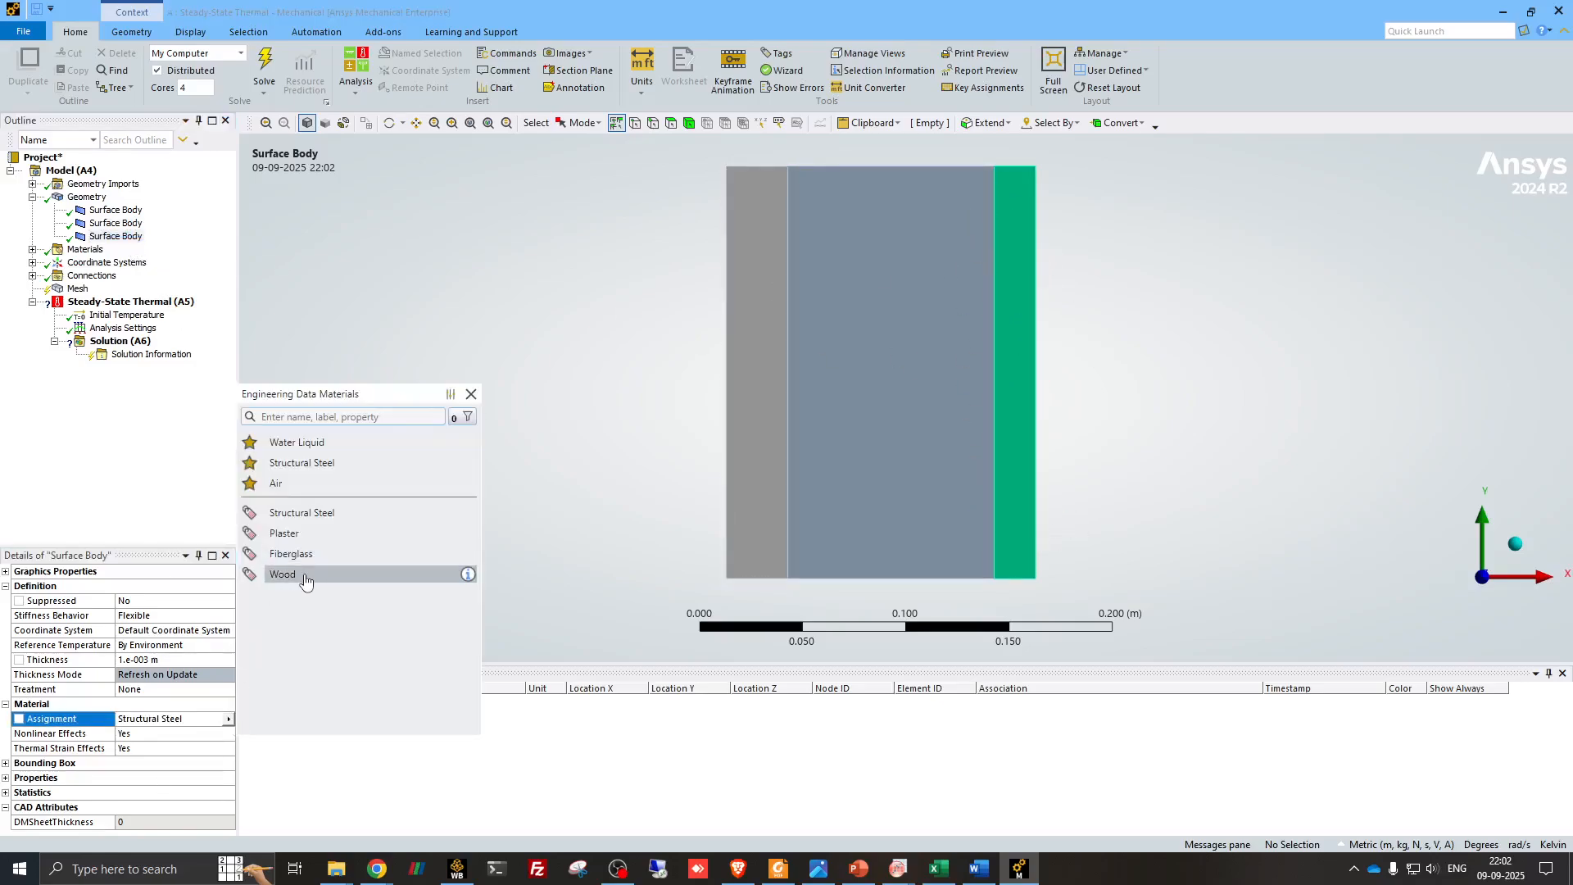
click(306, 580)
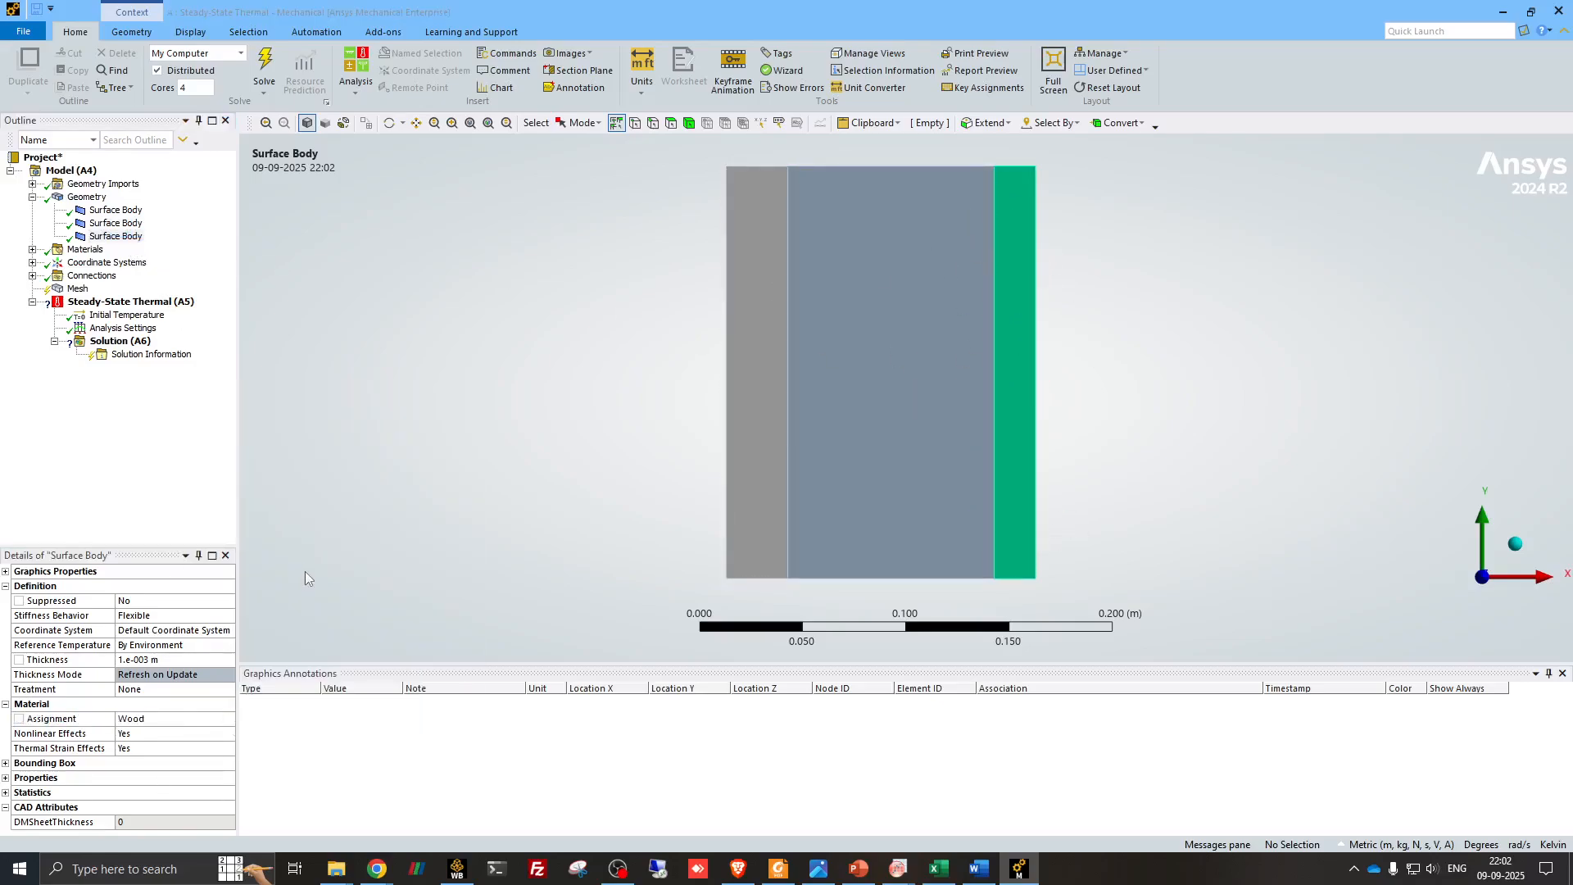
click(32, 197)
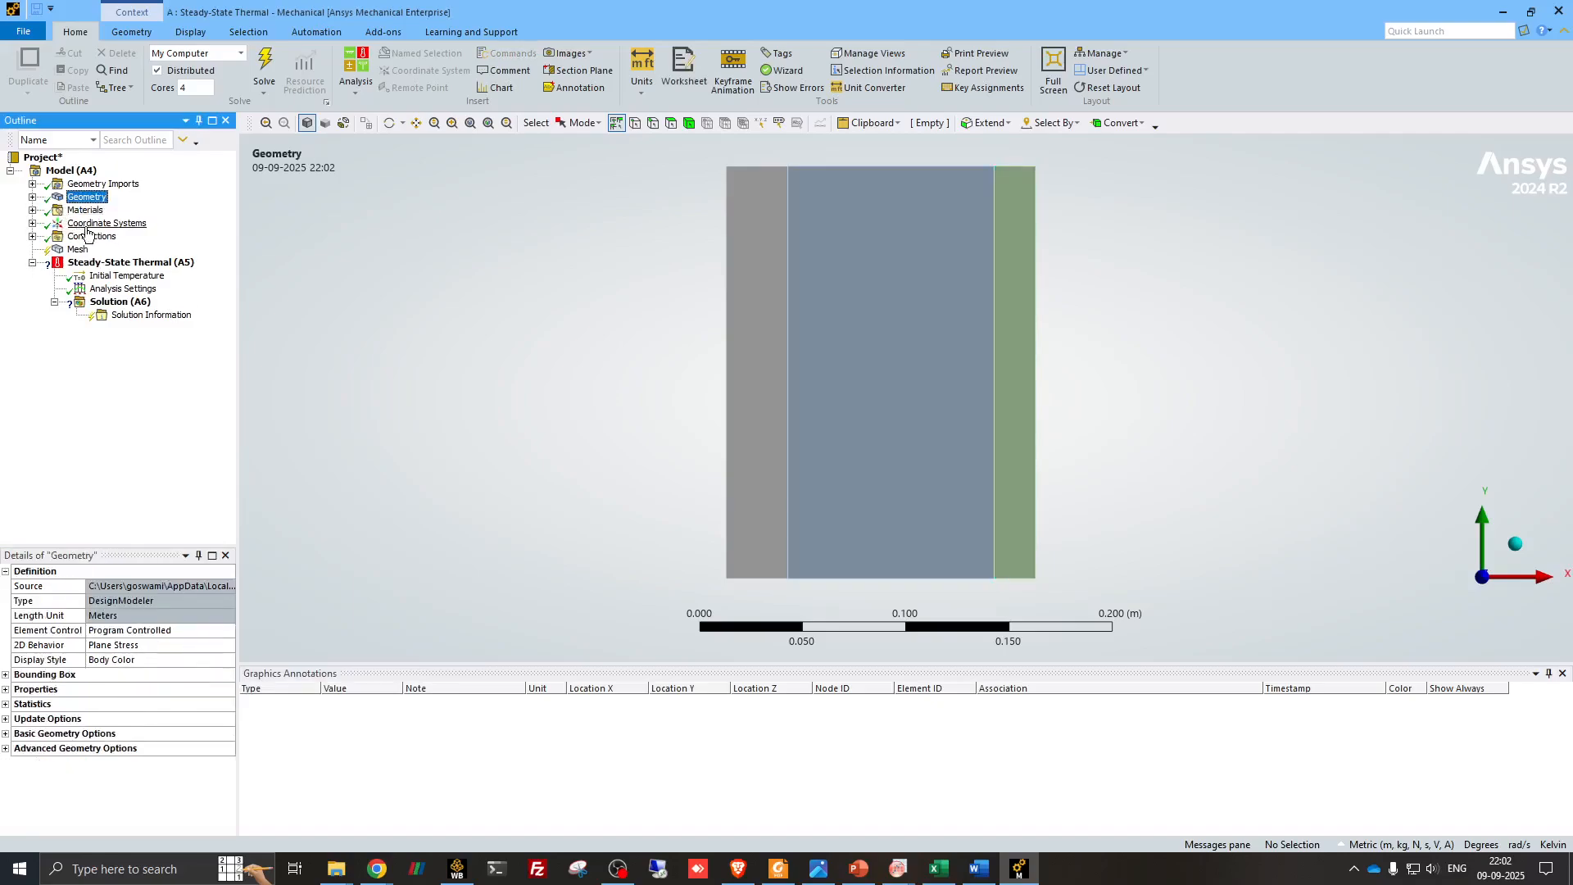
- Inspect the two contact regions in Connections to check which wall layers each one joins
click(32, 237)
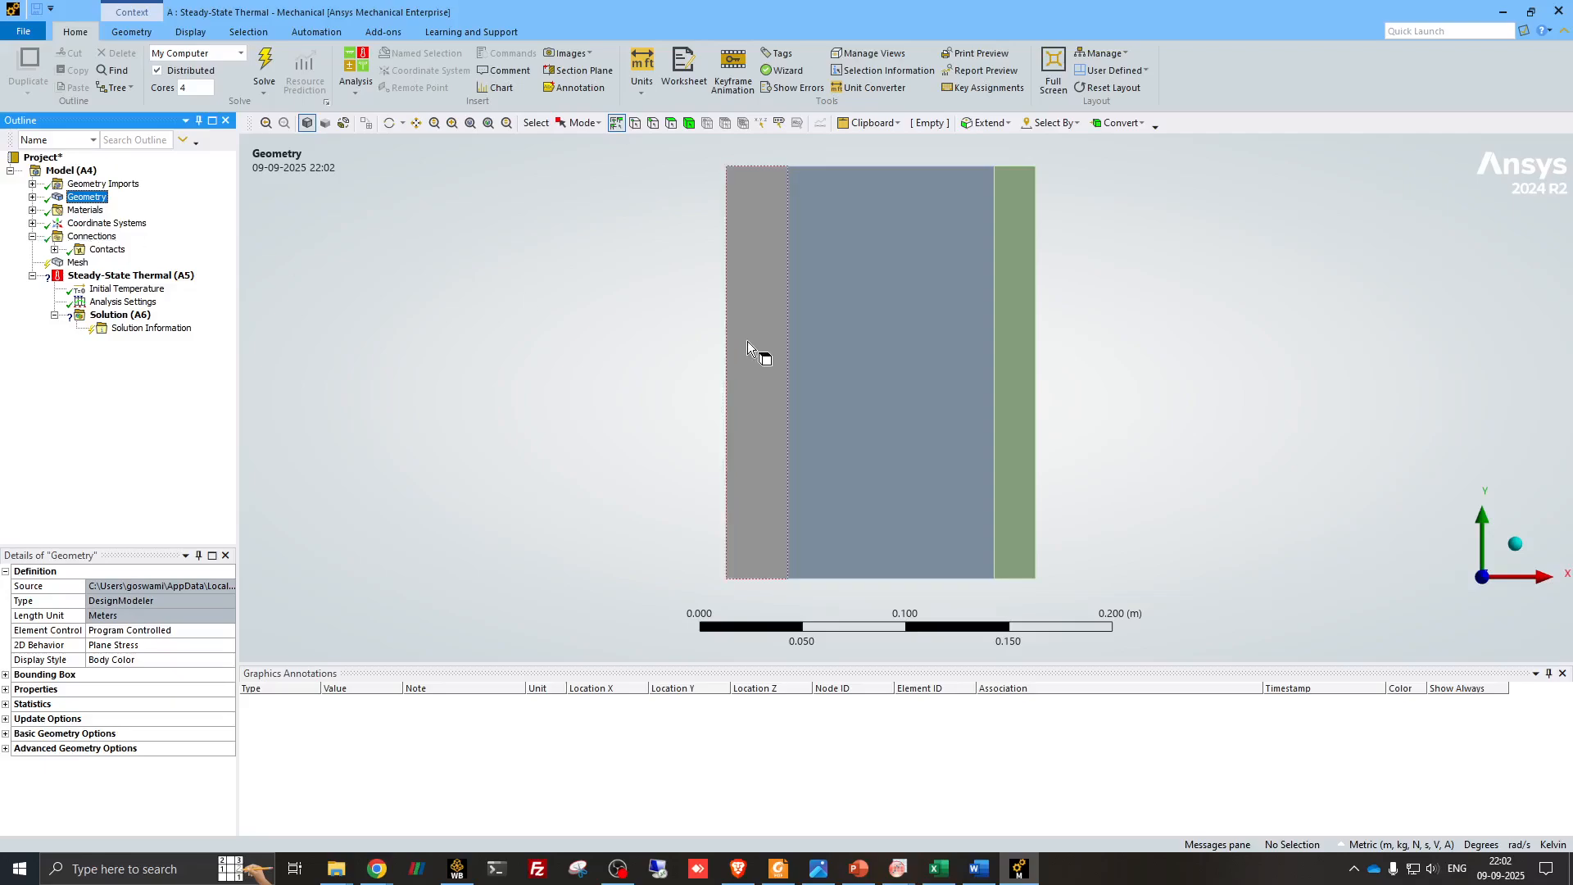
click(54, 250)
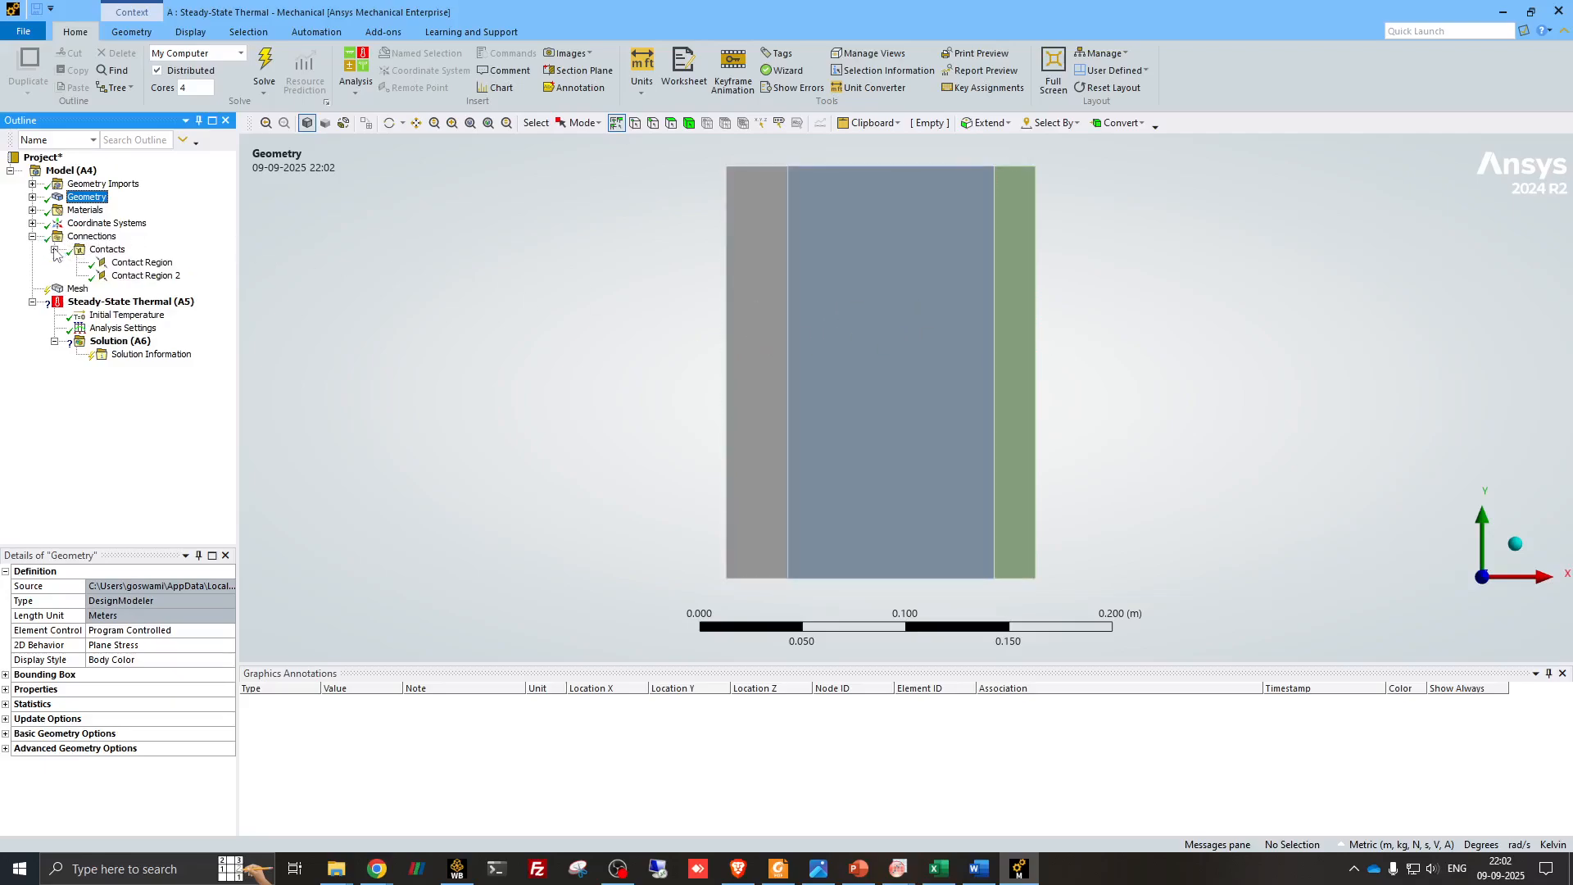
click(141, 263)
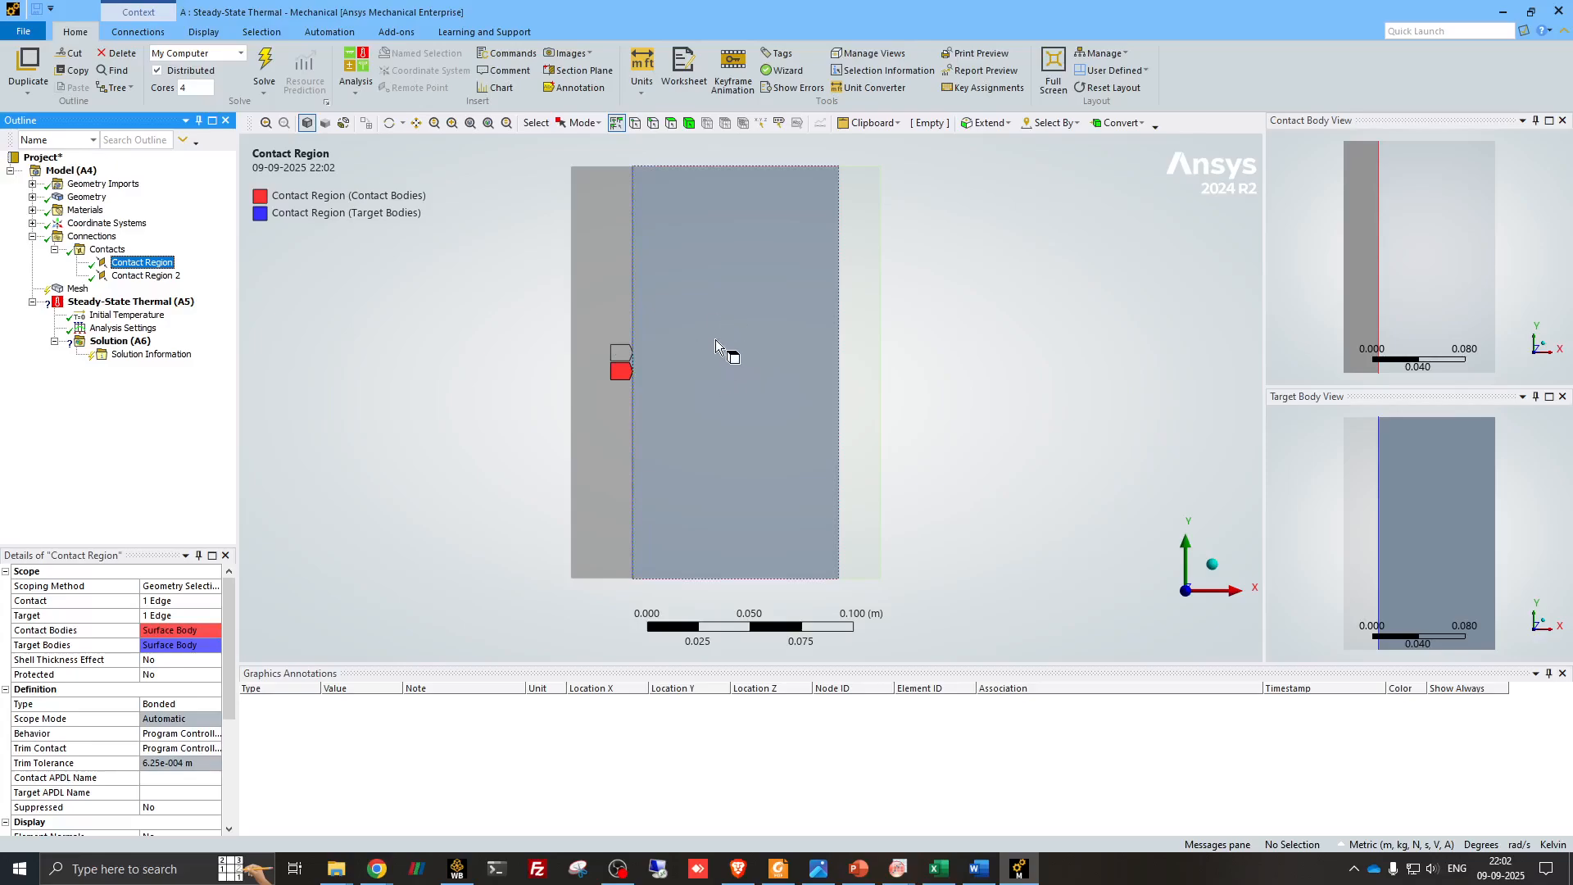
click(168, 276)
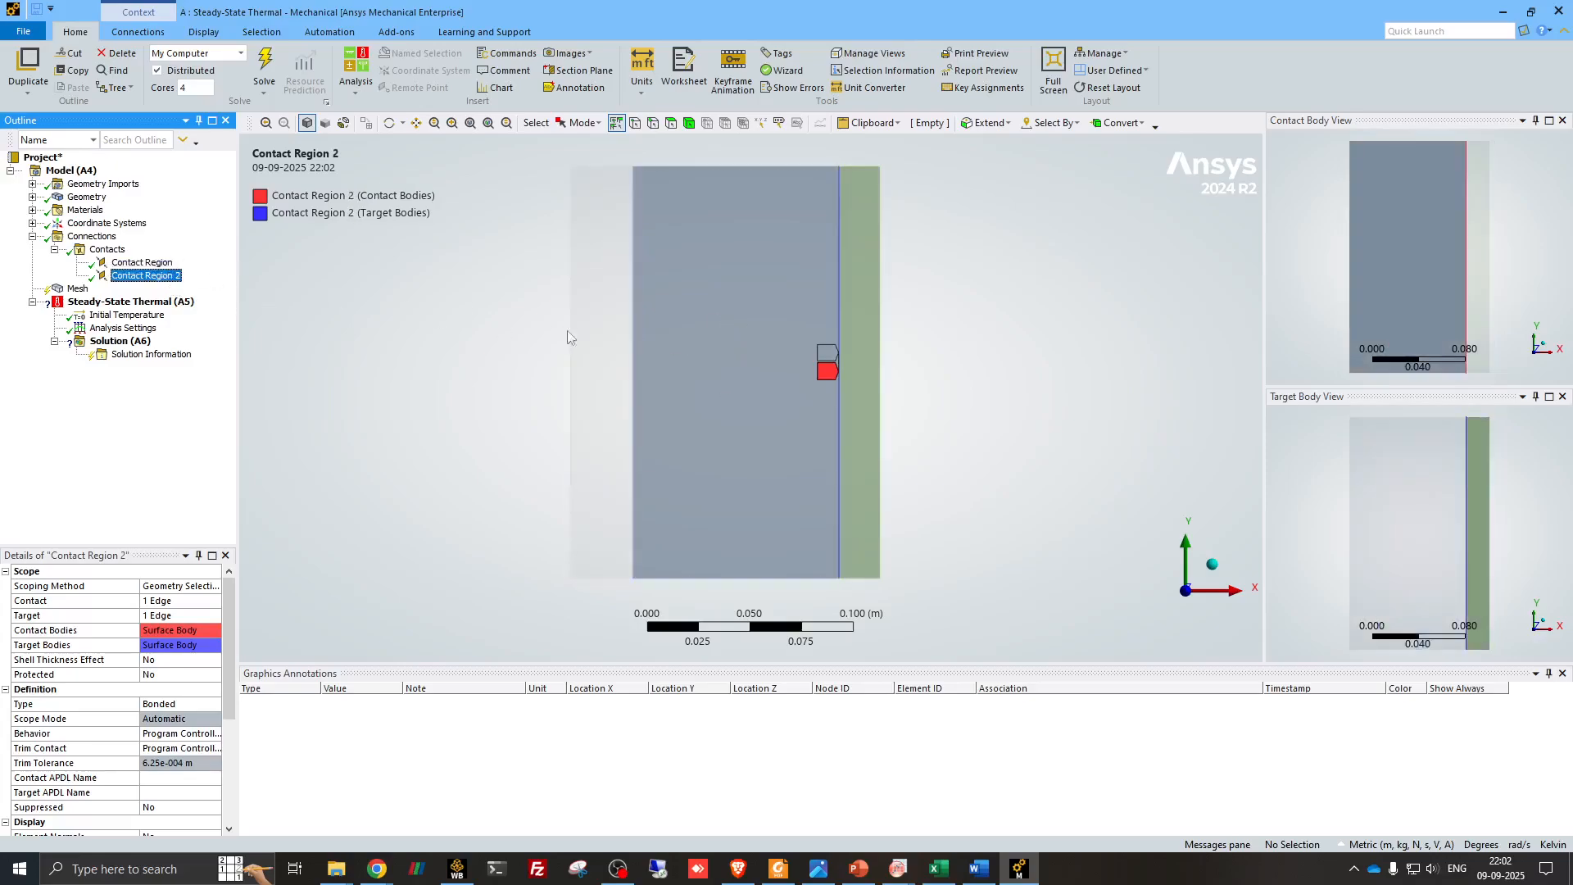
click(141, 263)
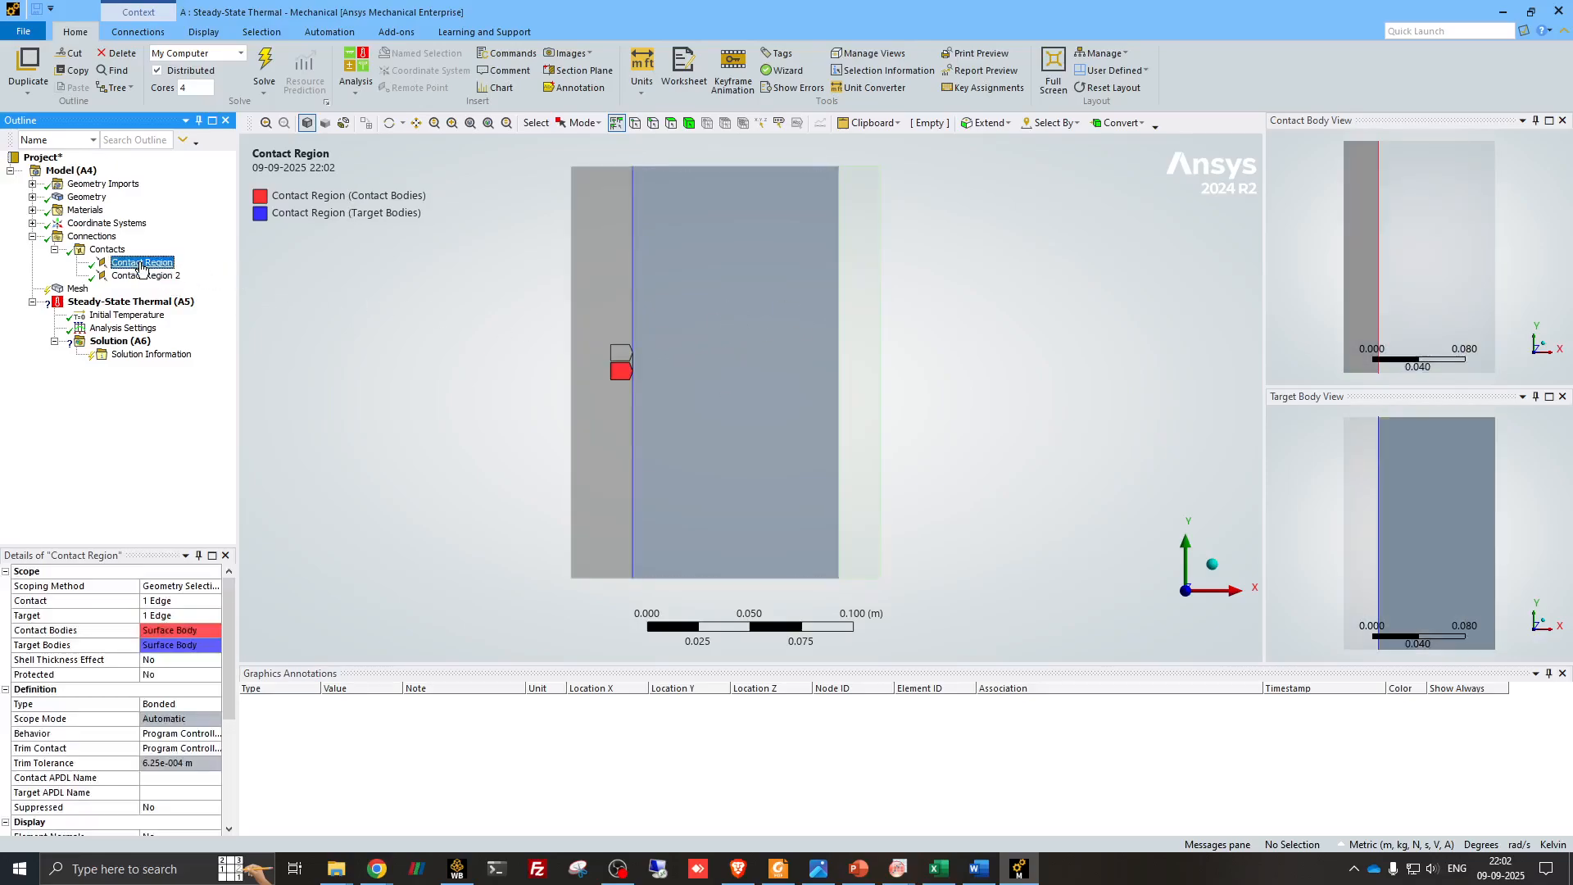
- Review the available contact types for the plaster–fiberglass contact, and check the fiberglass–wood contact's definition
drag(237, 429, 313, 434)
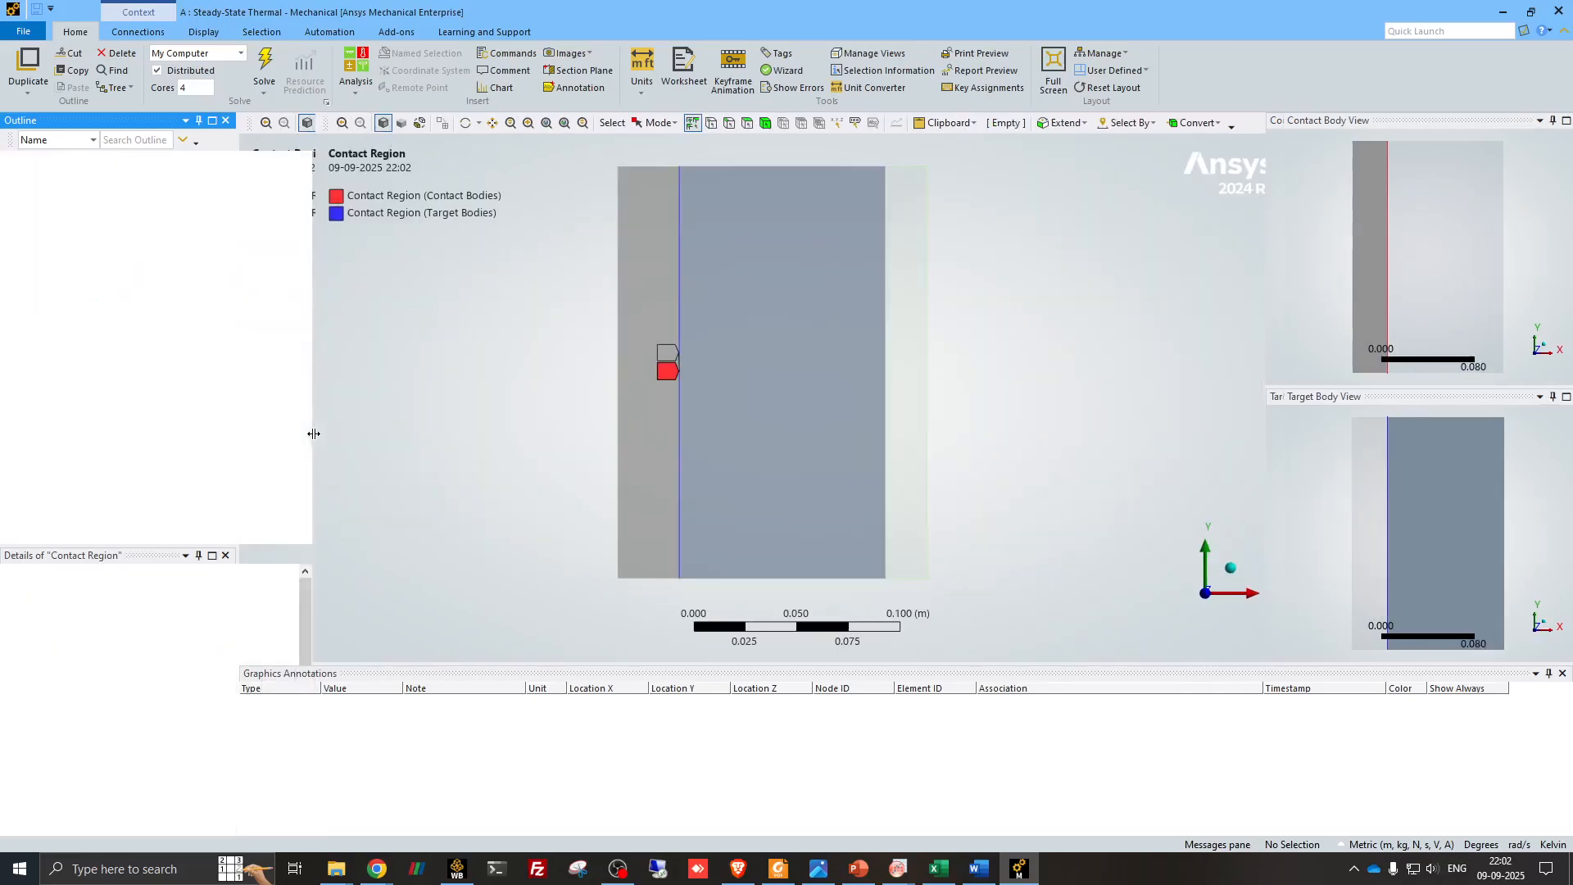
click(292, 706)
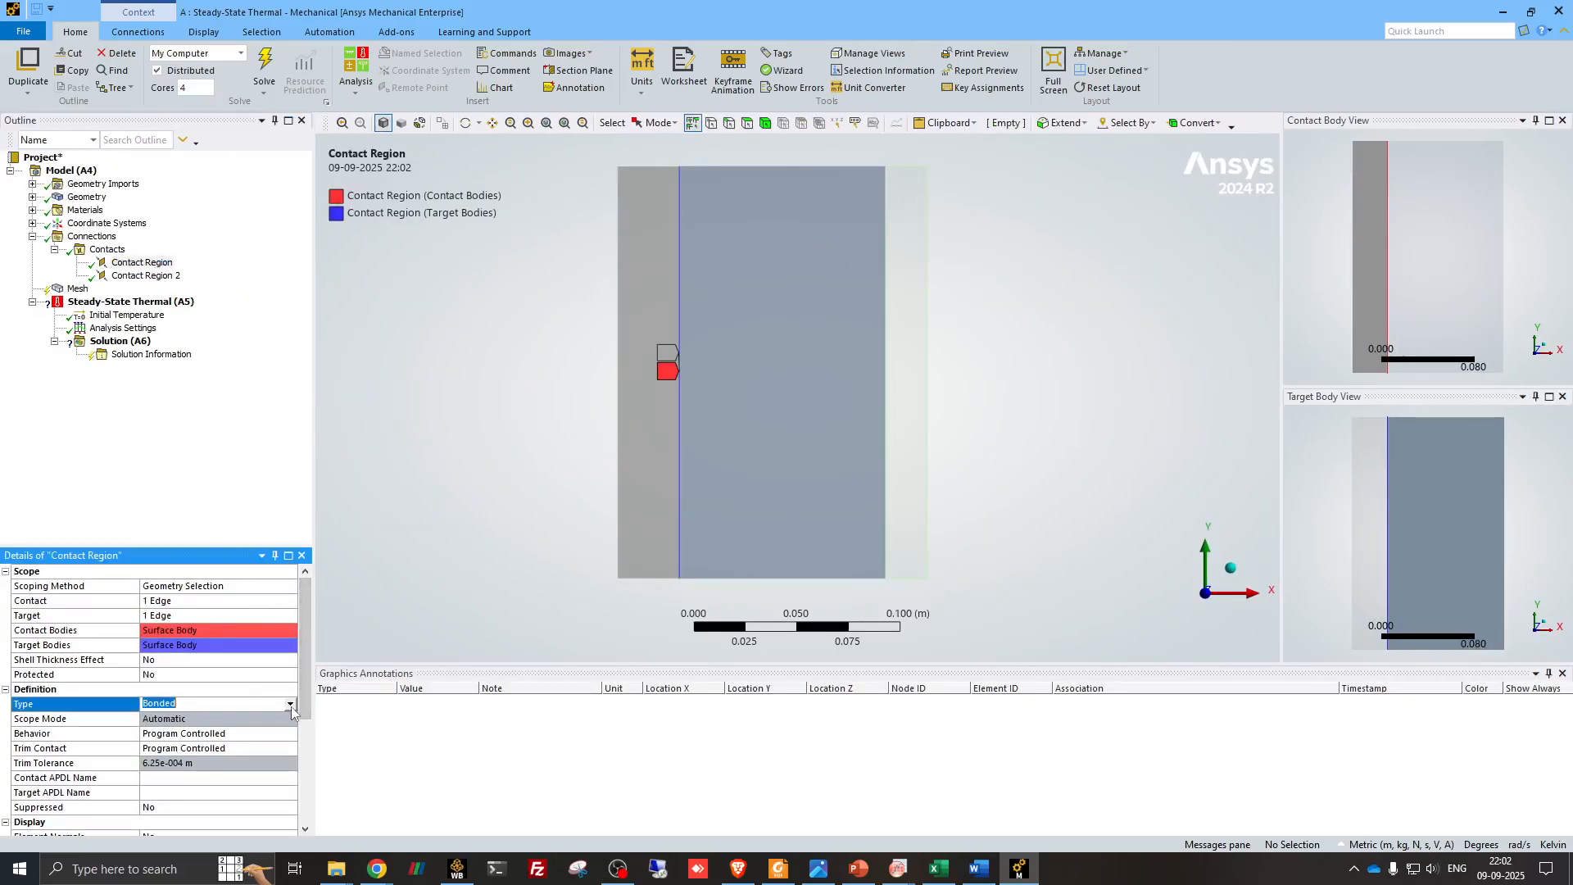
click(290, 705)
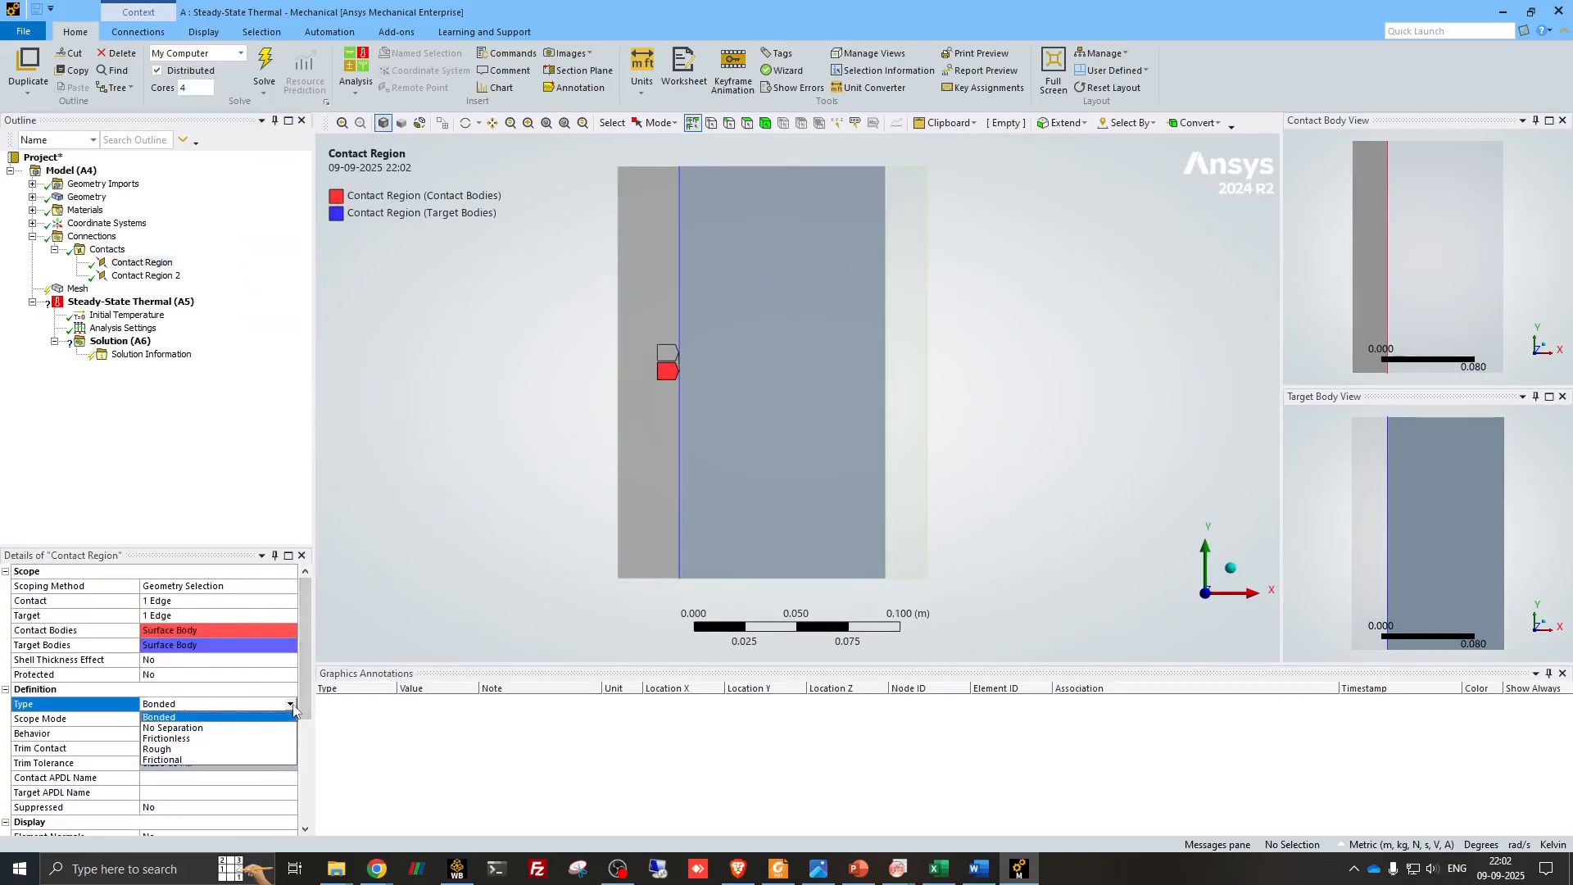
click(292, 706)
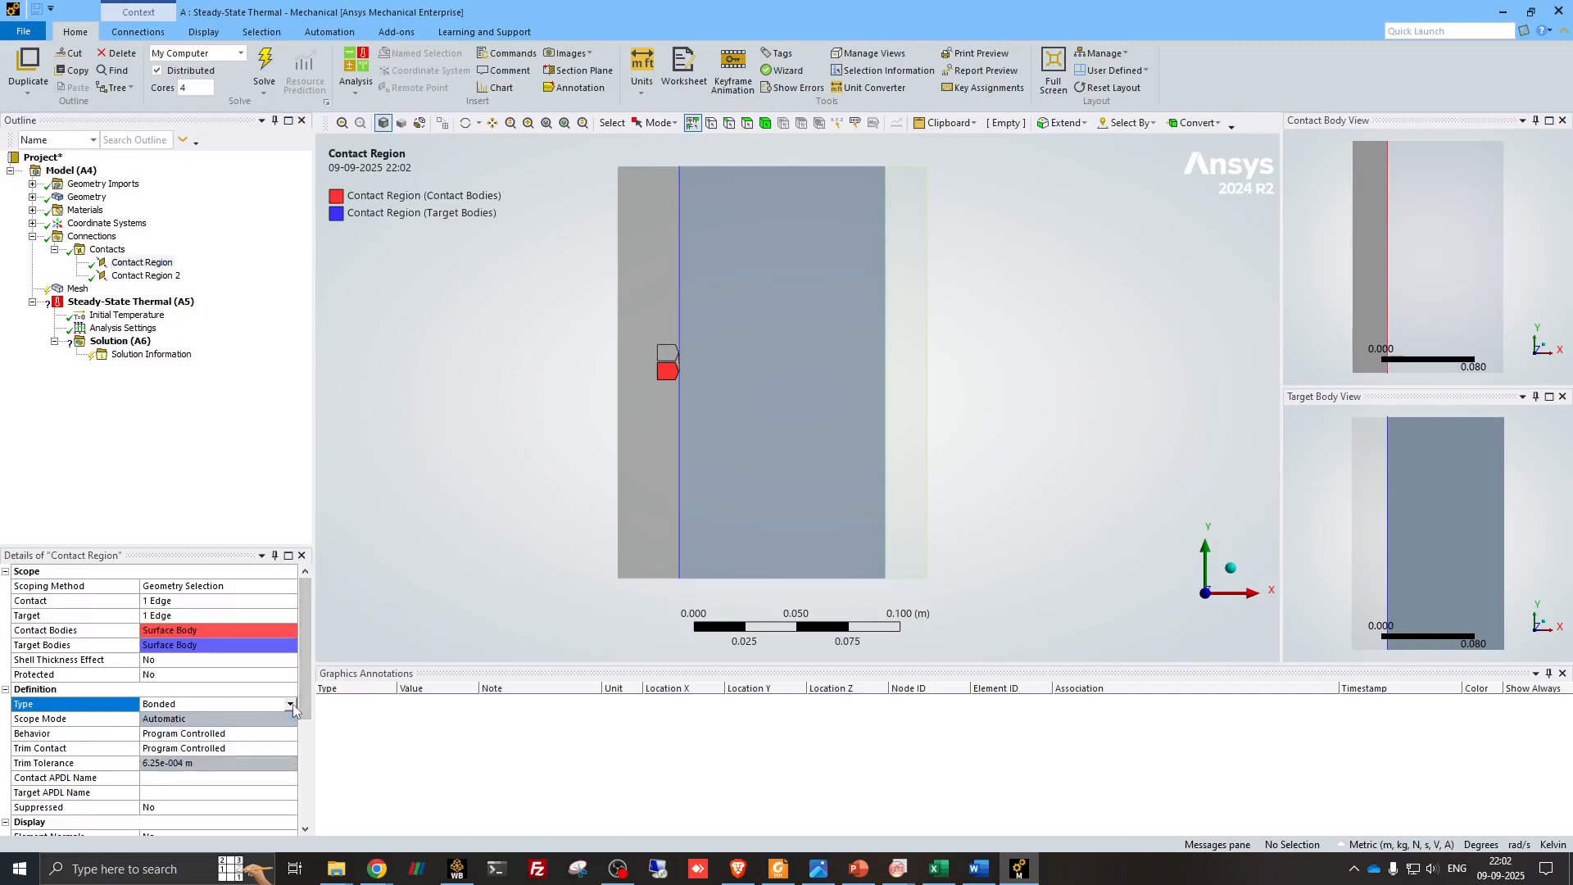
click(290, 705)
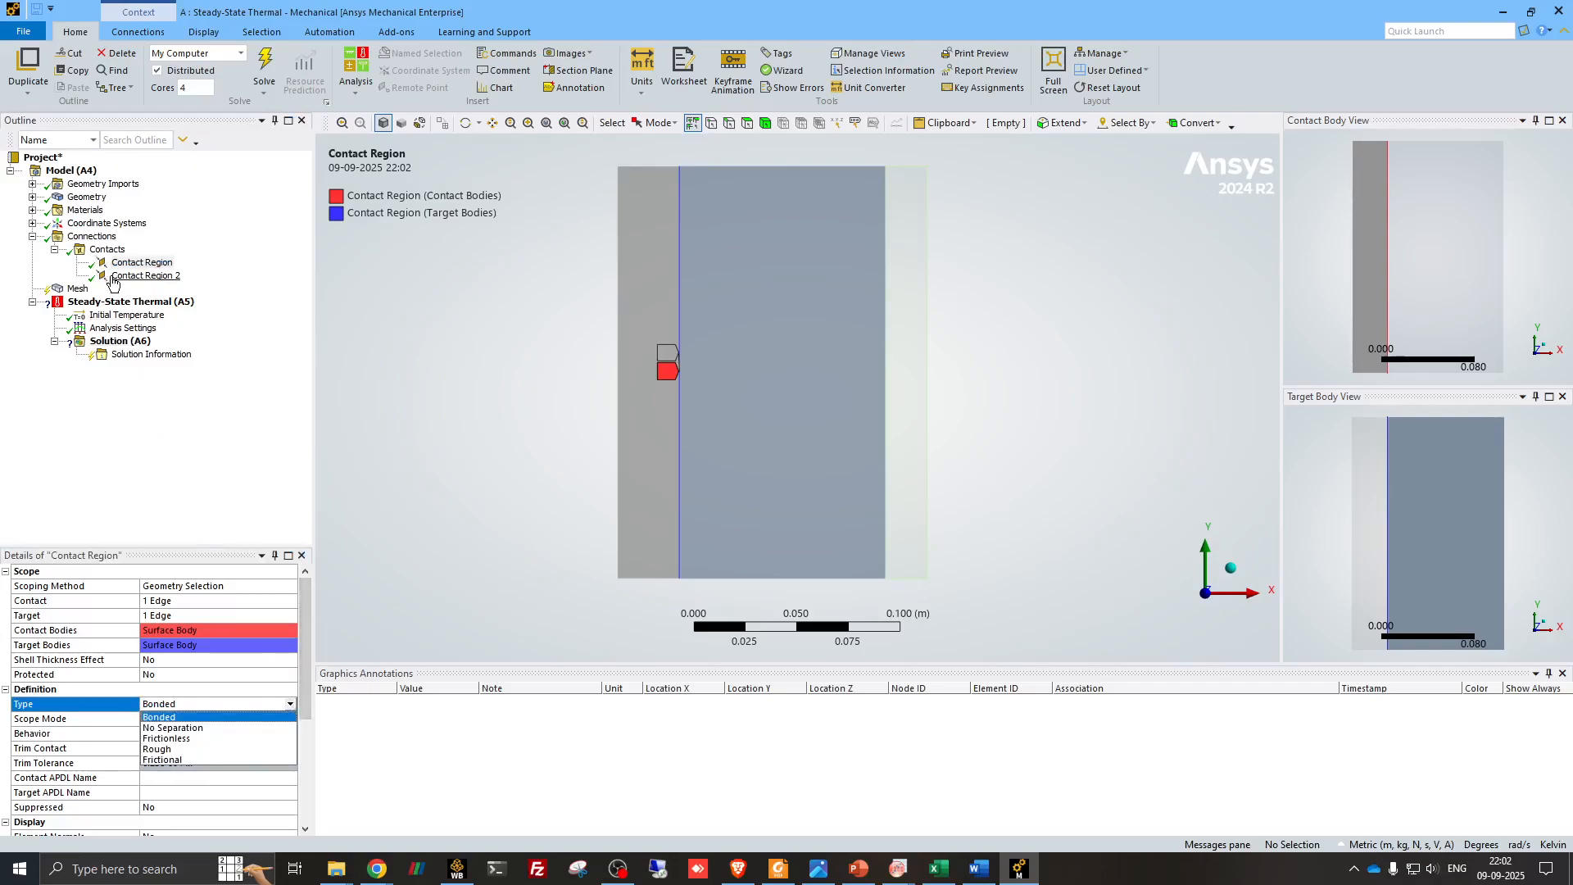
click(145, 276)
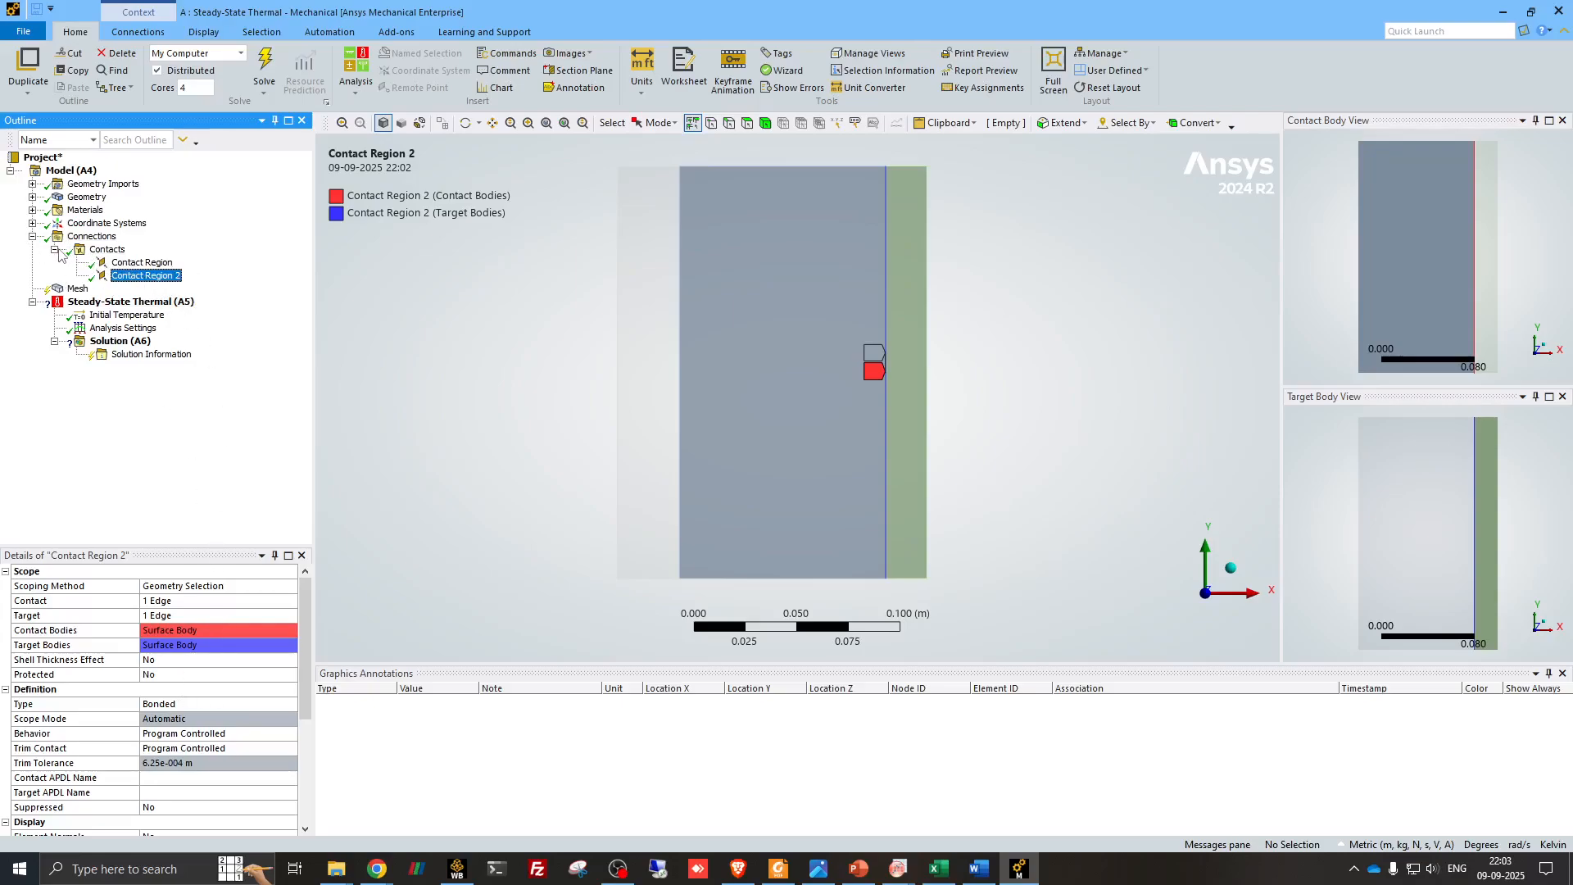
click(32, 237)
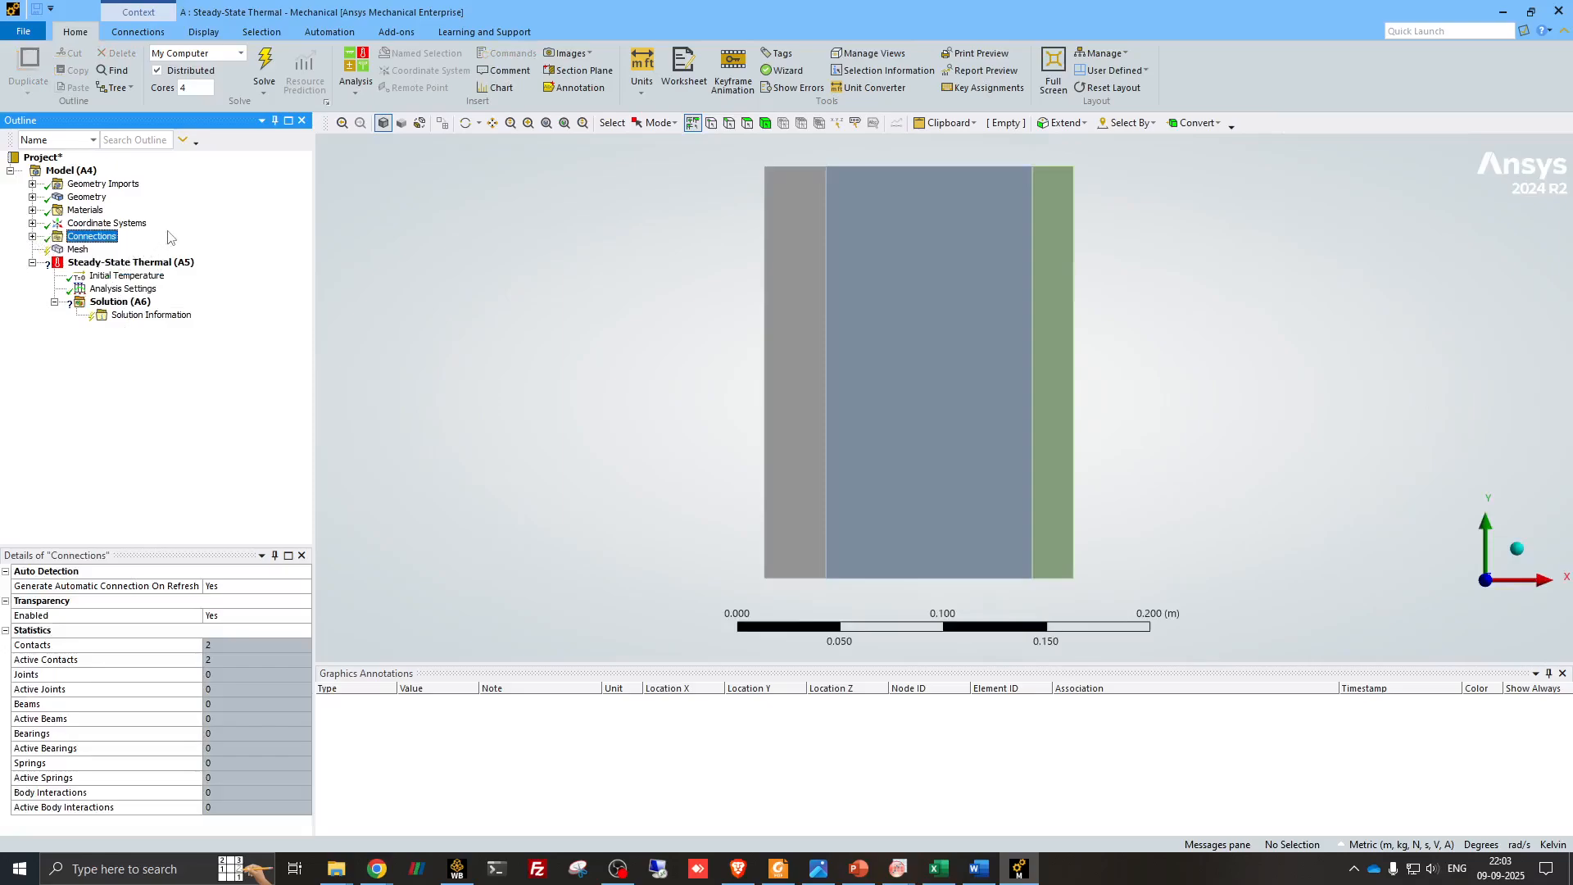
- Generate a mesh of the wall with the default element size
click(78, 250)
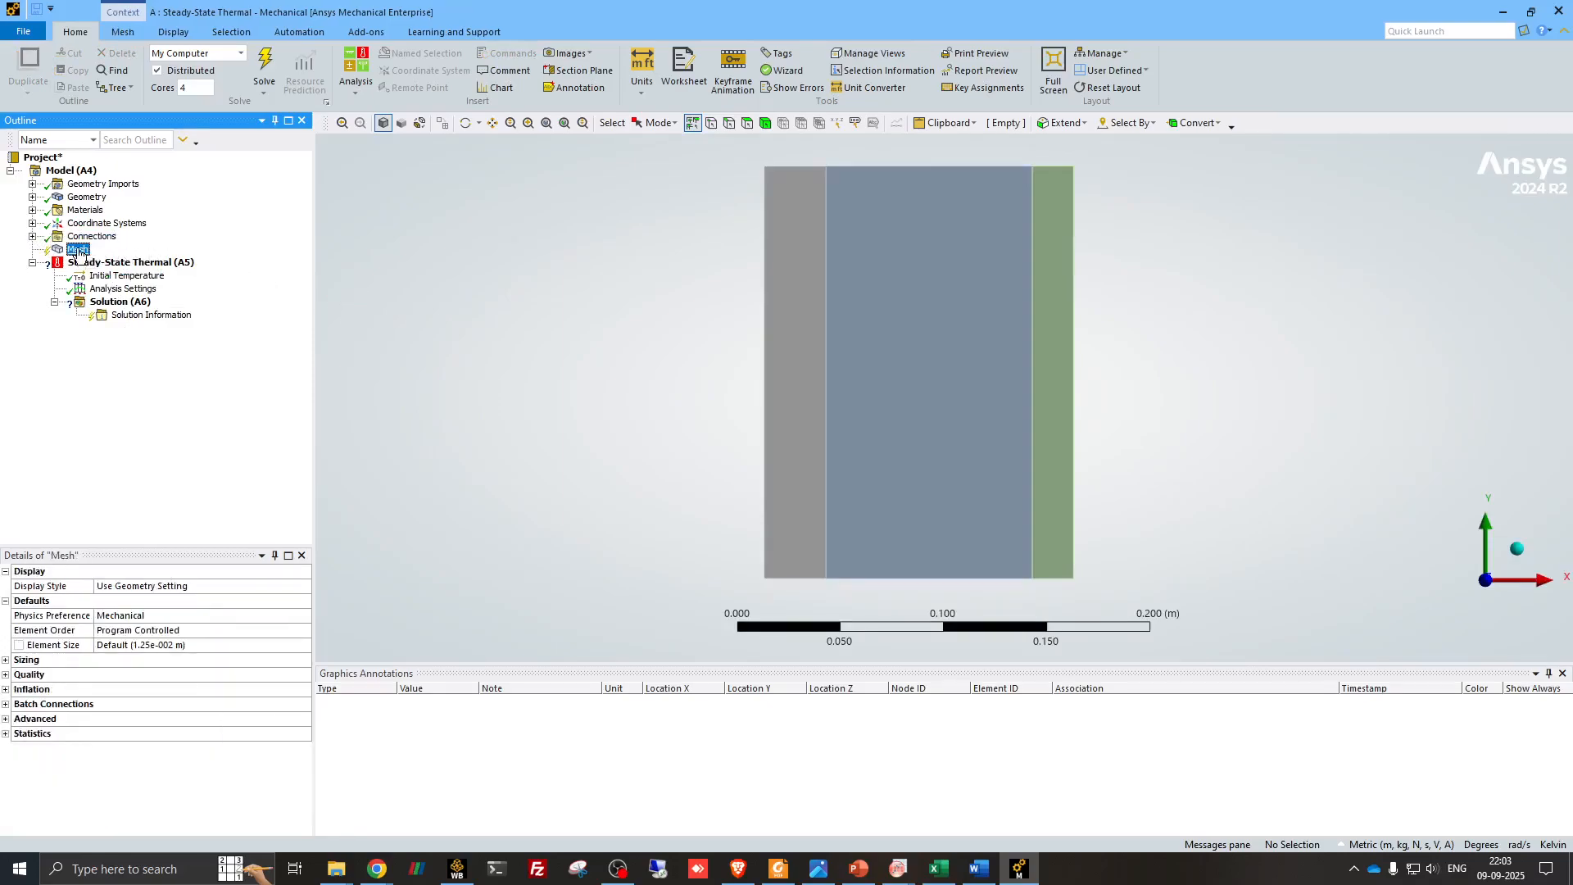
right_click(82, 252)
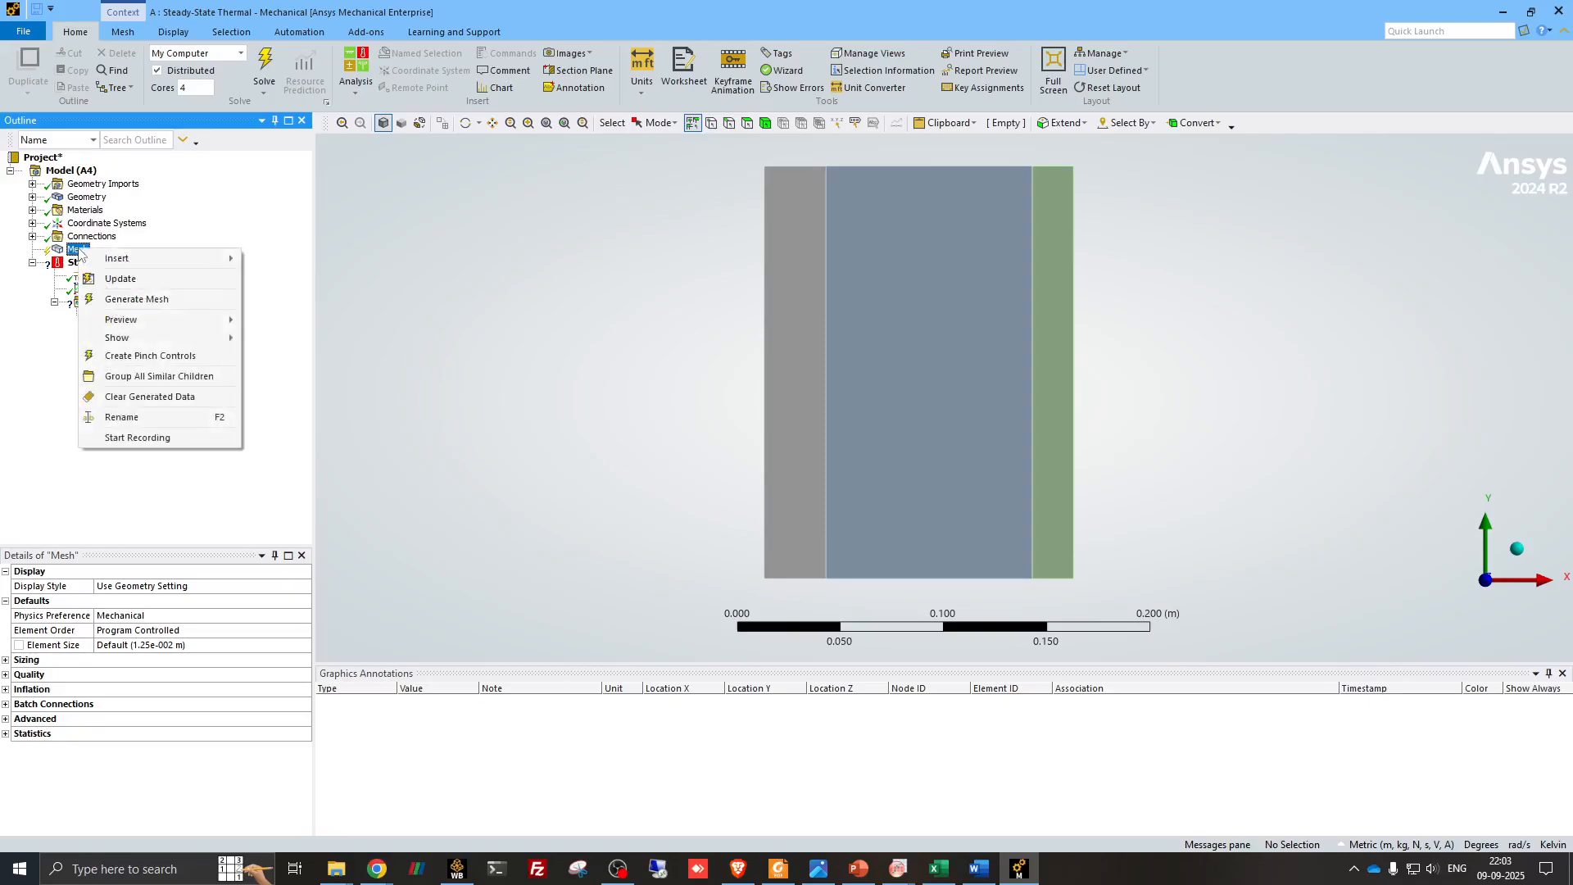
click(120, 300)
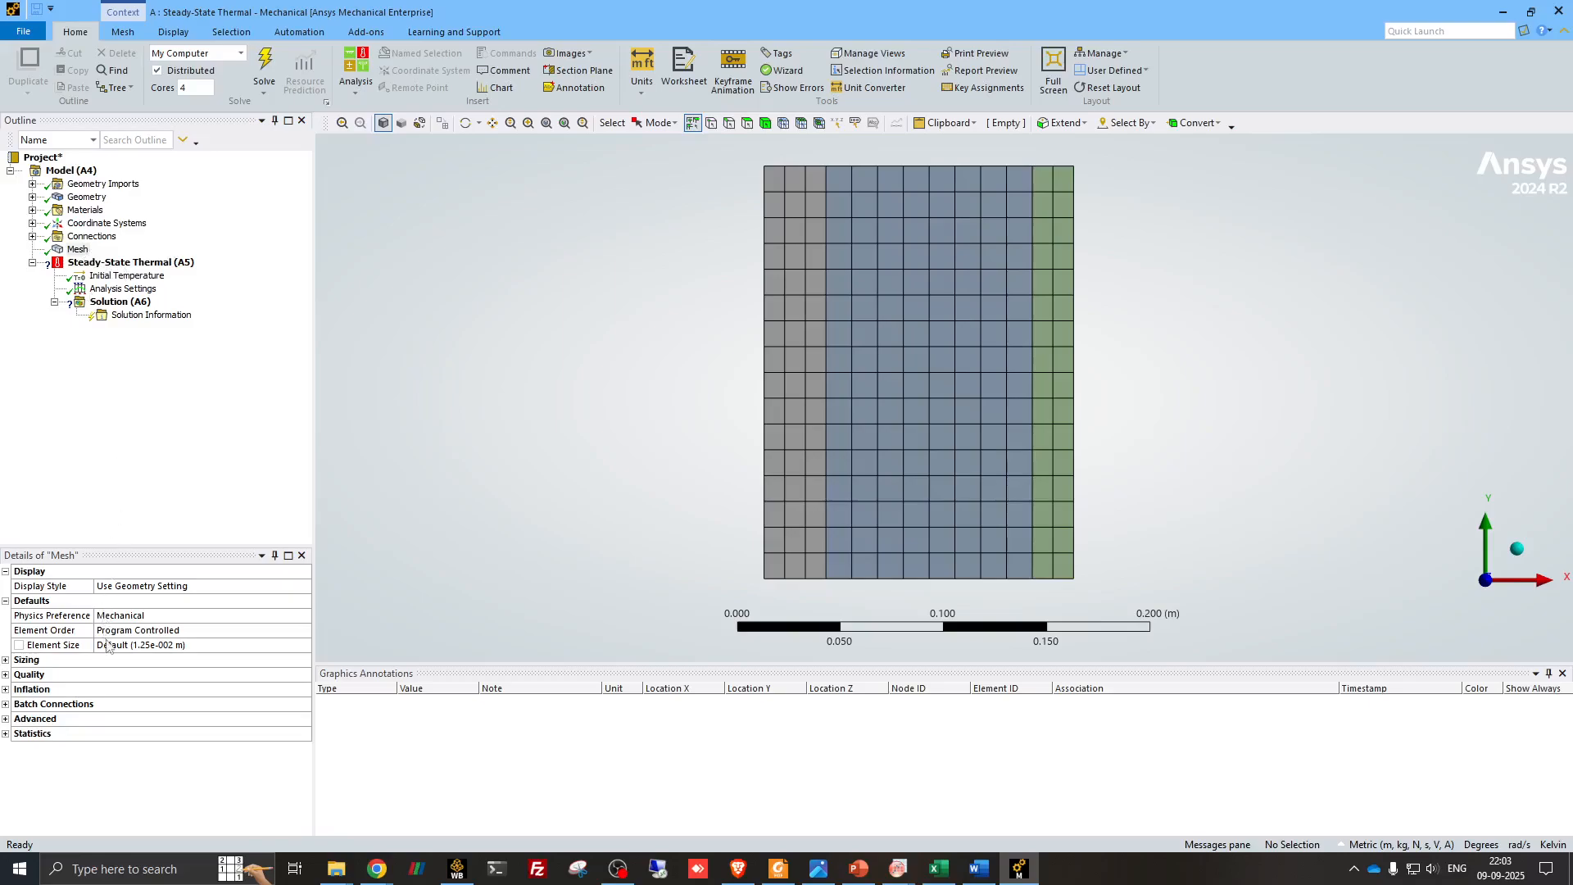
- Set the mesh element size to 2e-003 m and regenerate the mesh
click(196, 647)
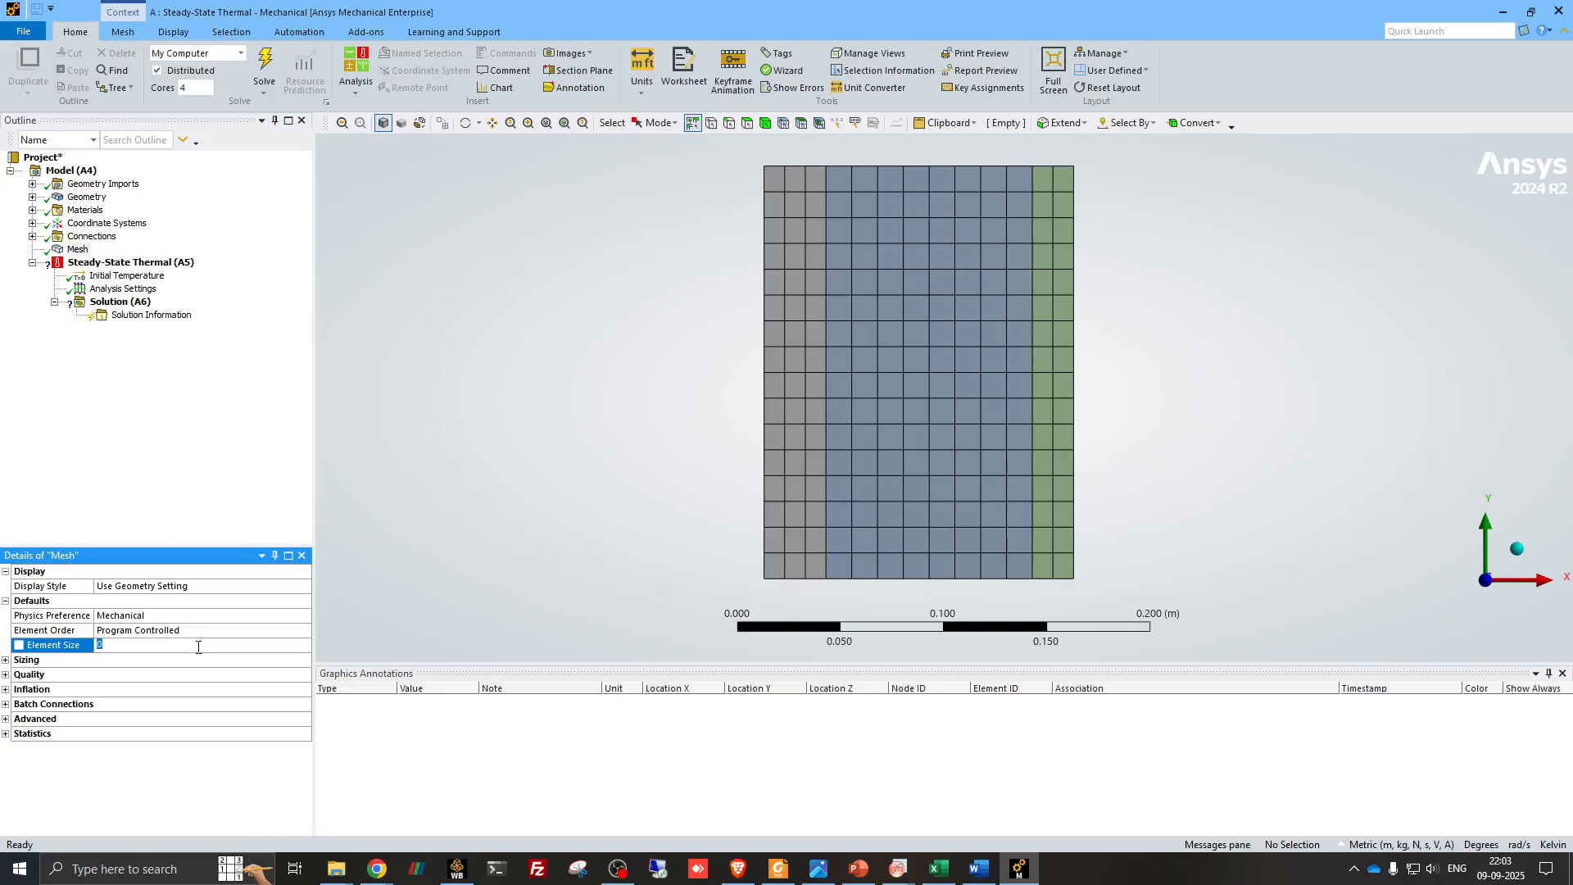
click(859, 870)
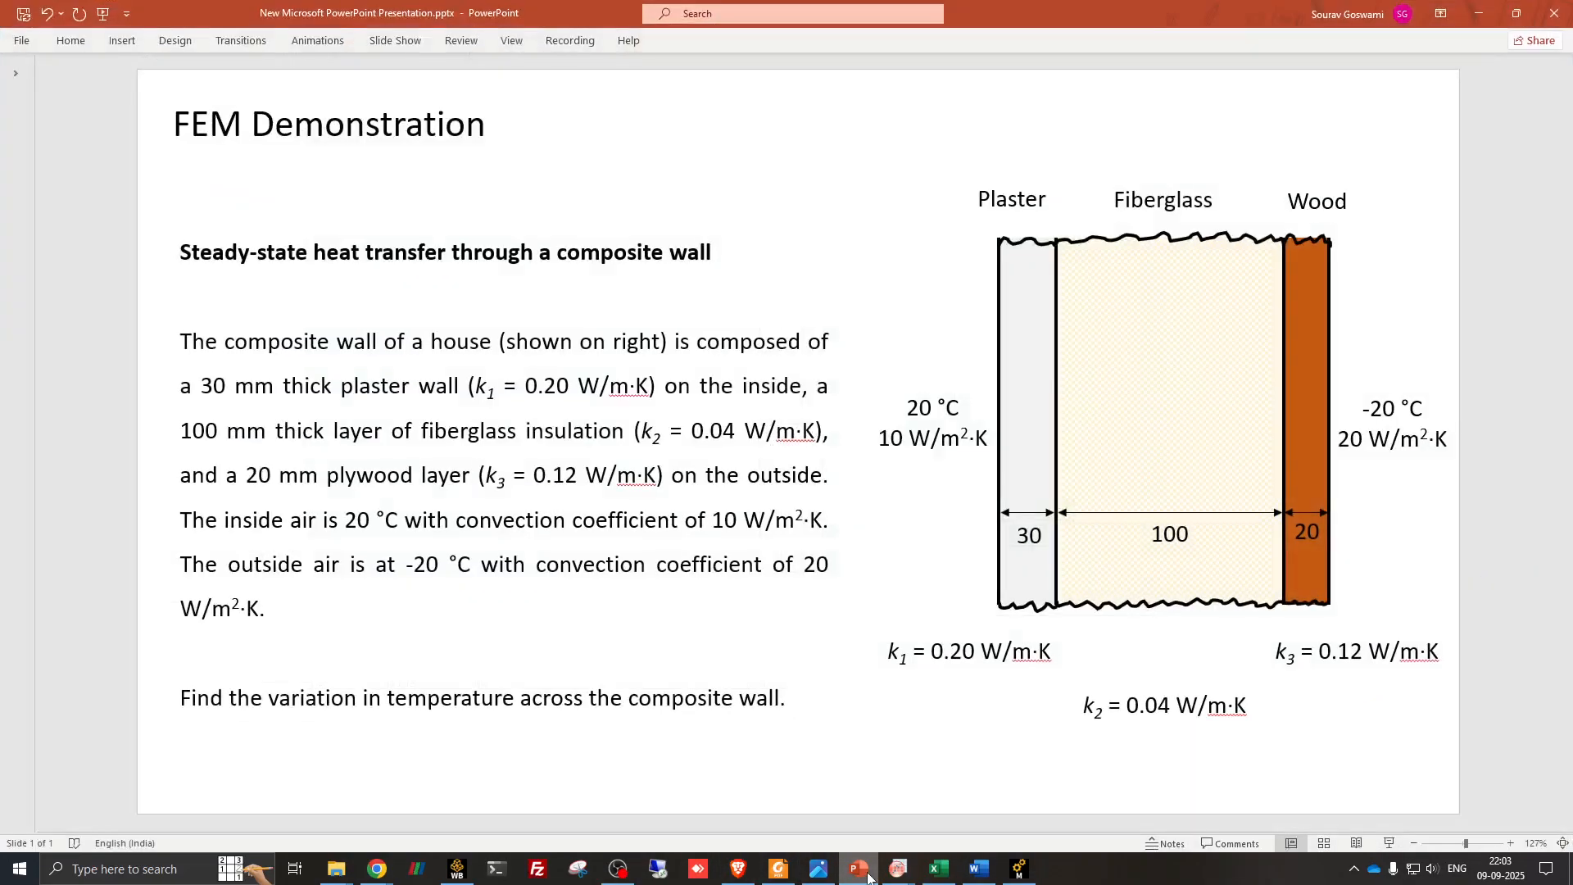
click(868, 876)
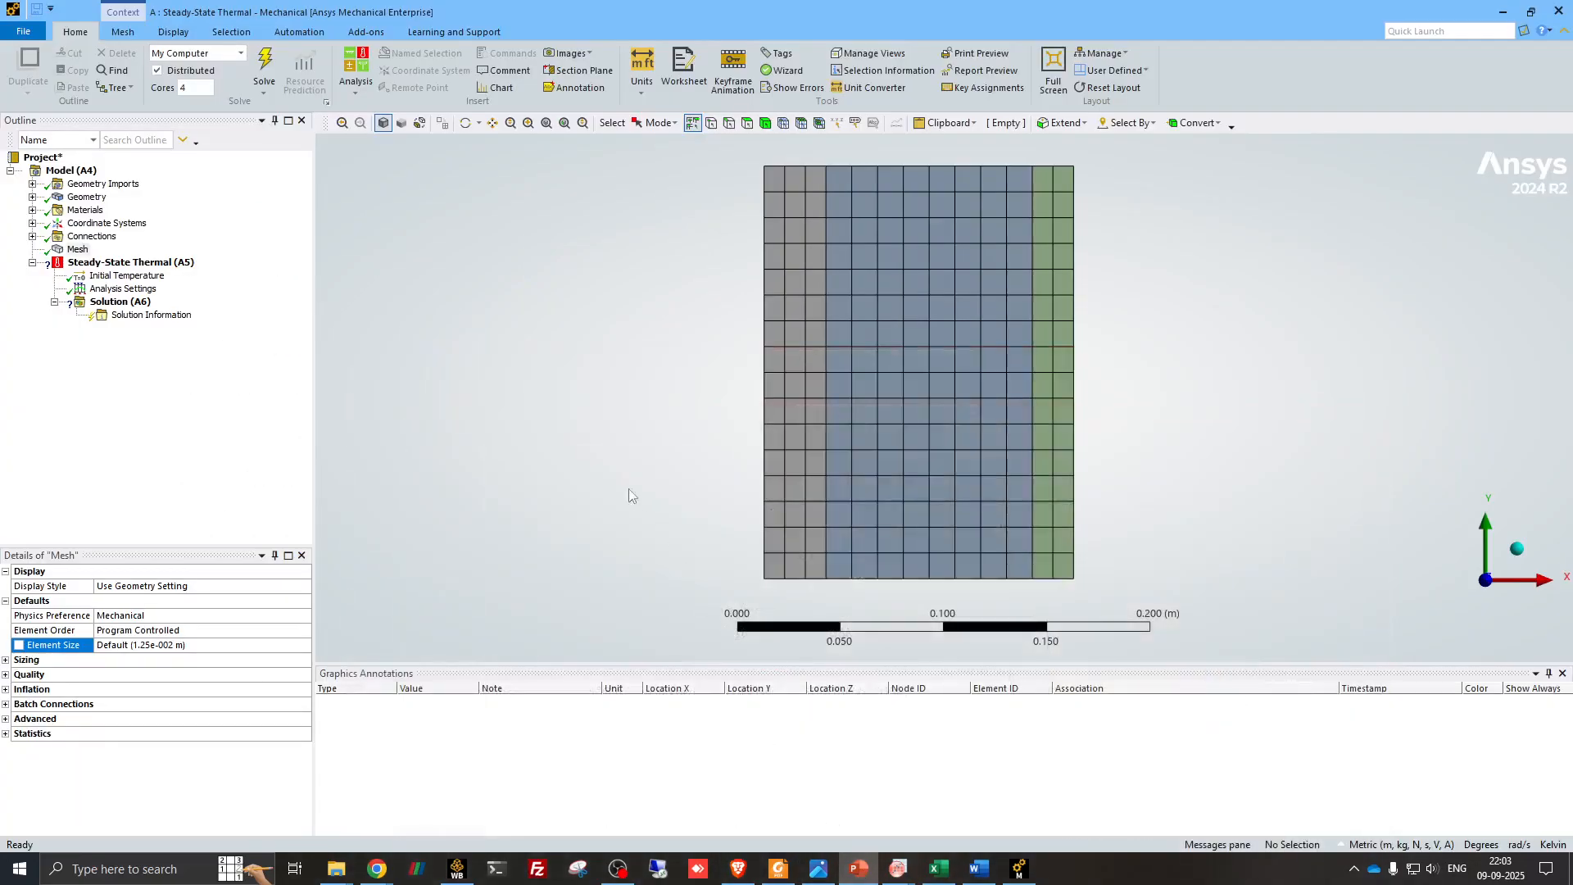
click(196, 642)
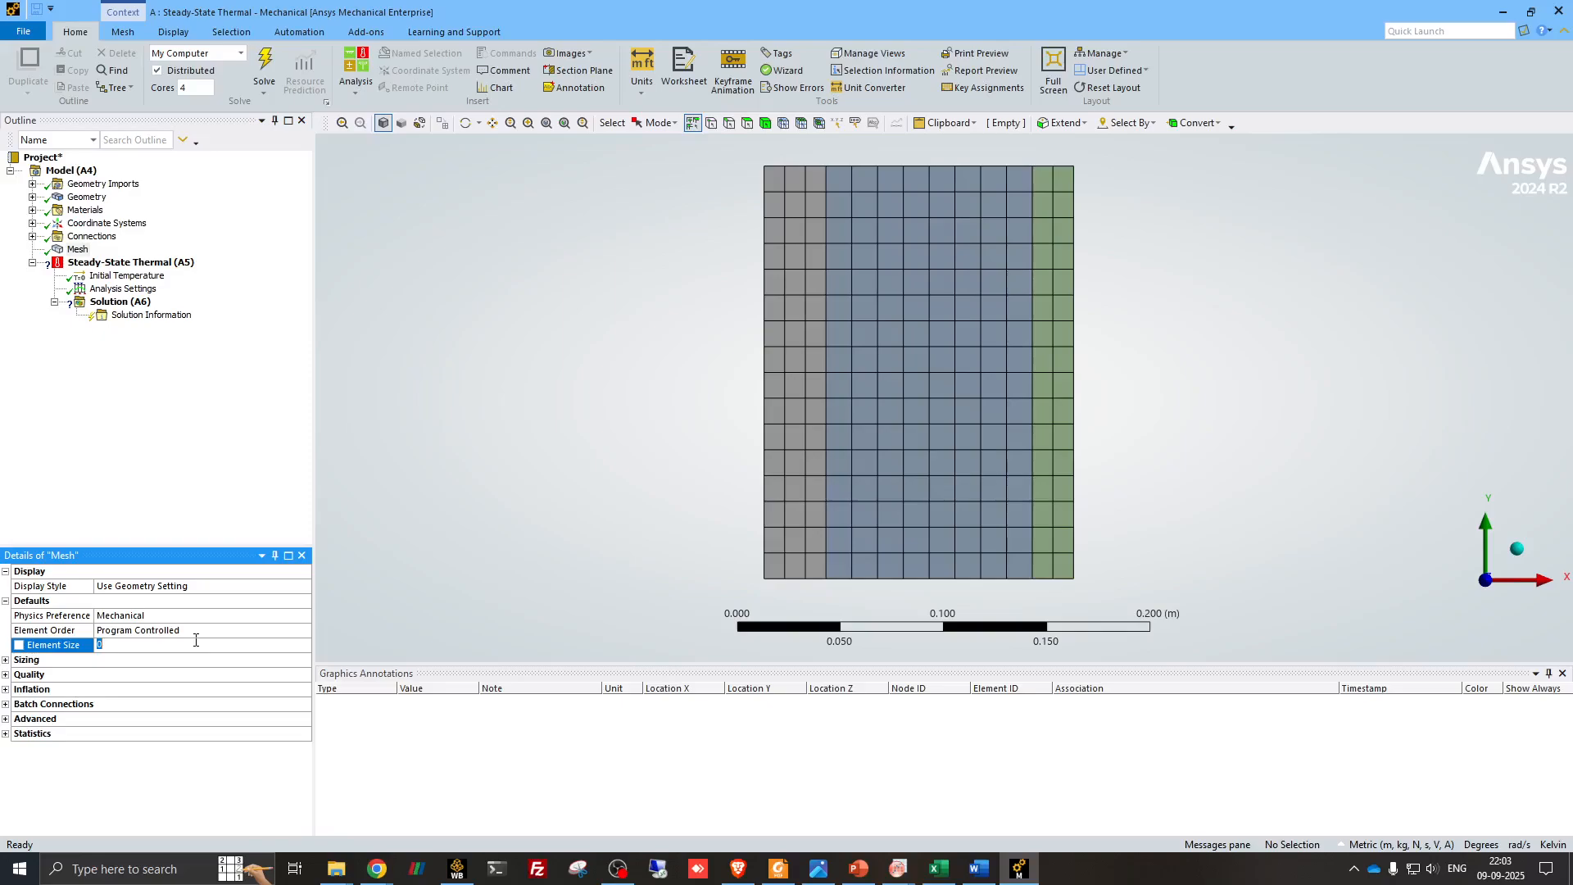
text(2.)
text(e-003)
key(Return)
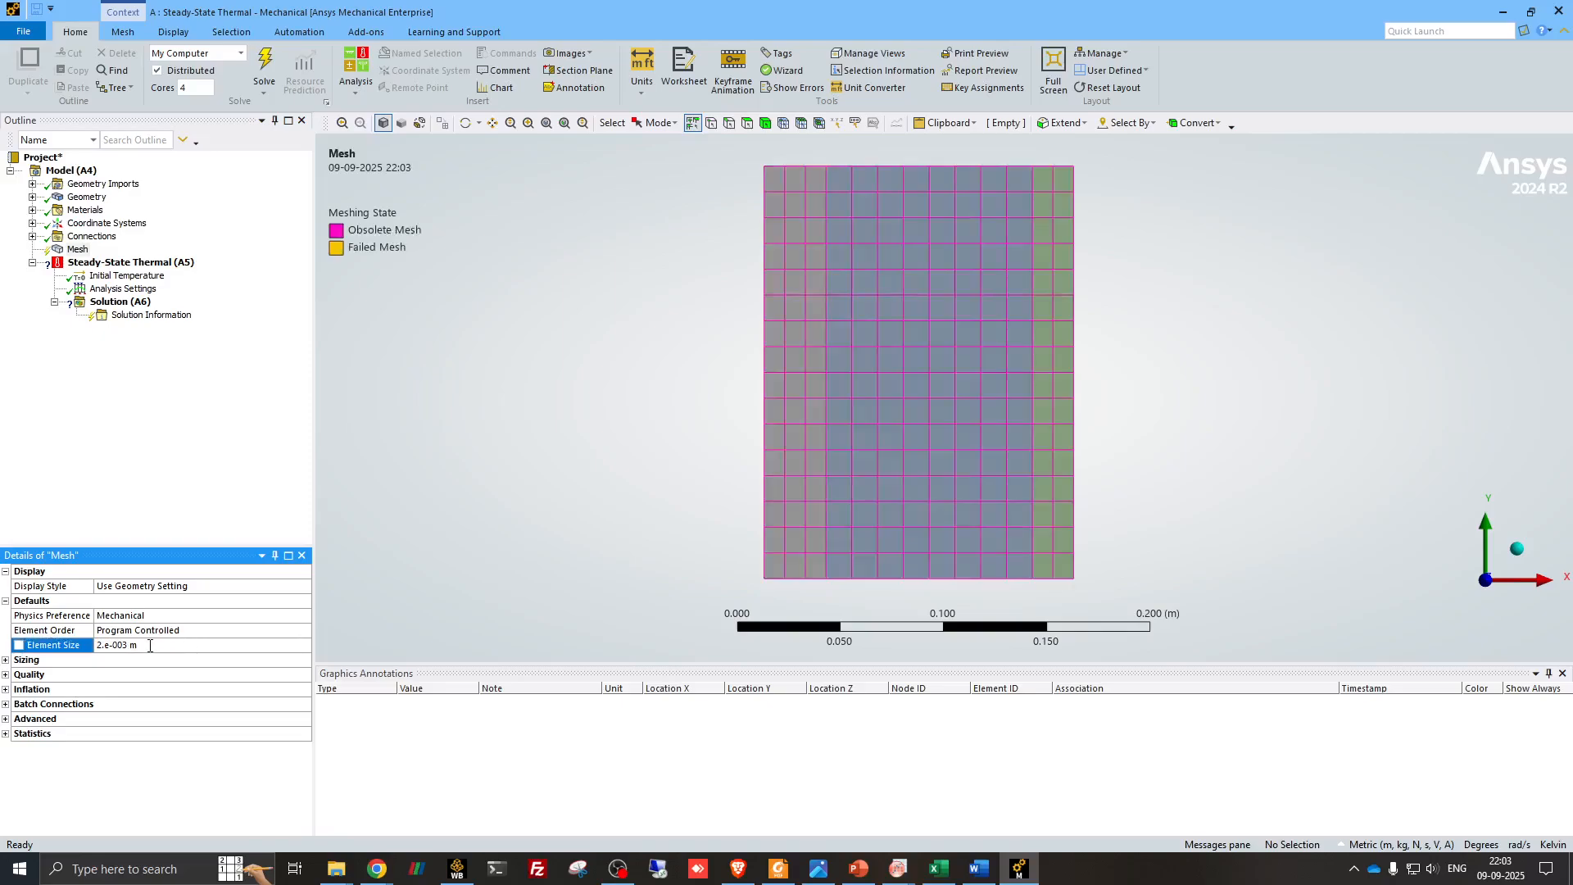
right_click(78, 250)
click(147, 299)
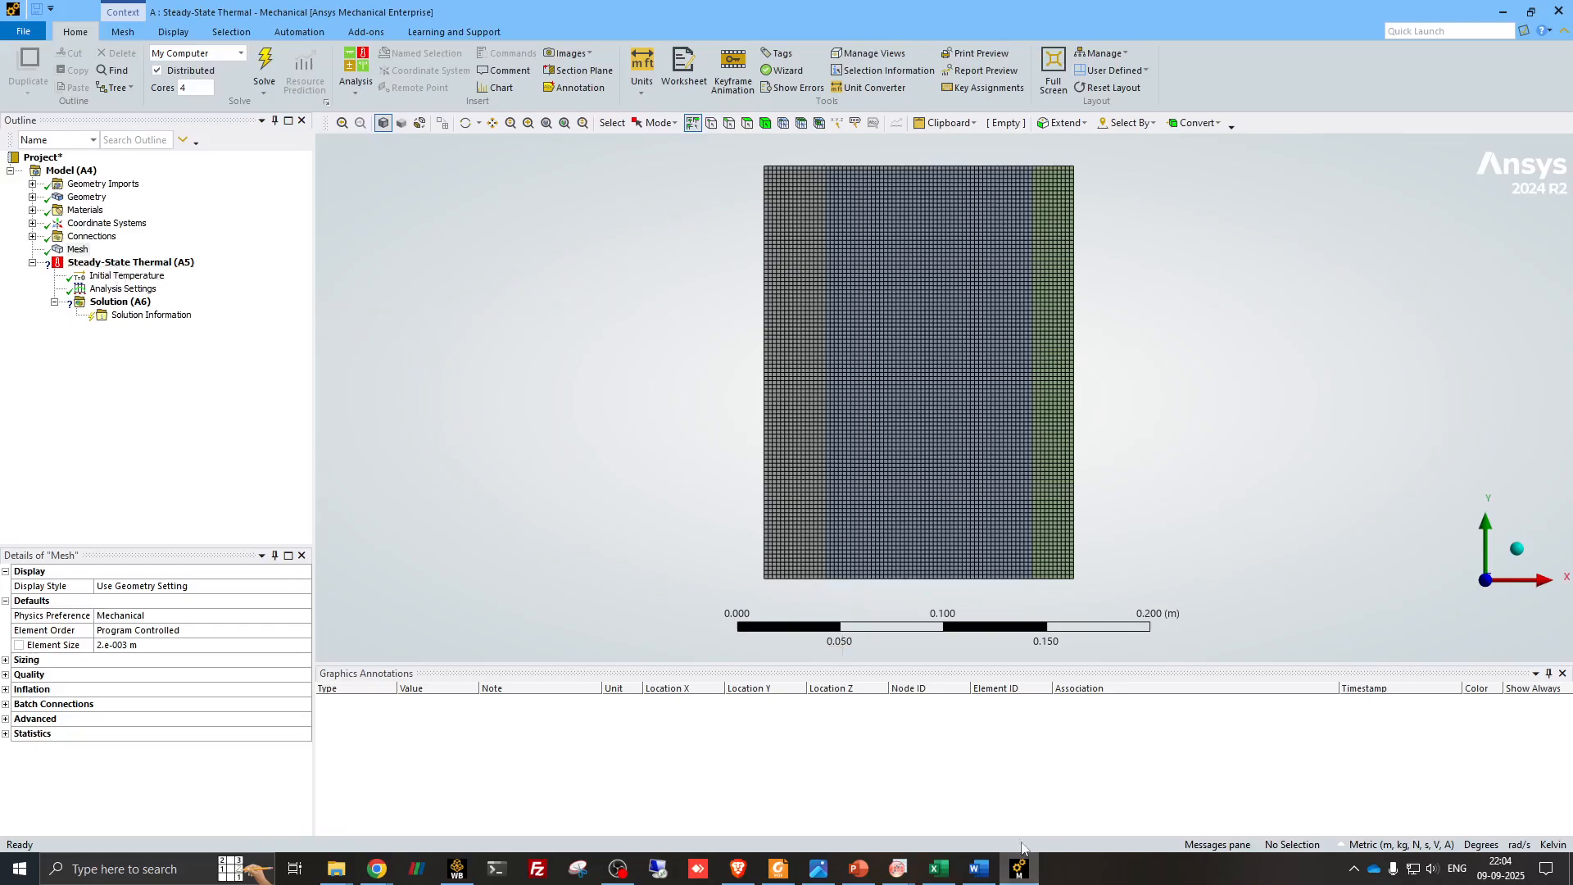
- Insert a convection load in the steady-state thermal analysis and scope it to the outer vertical edge of the plaster layer
click(858, 869)
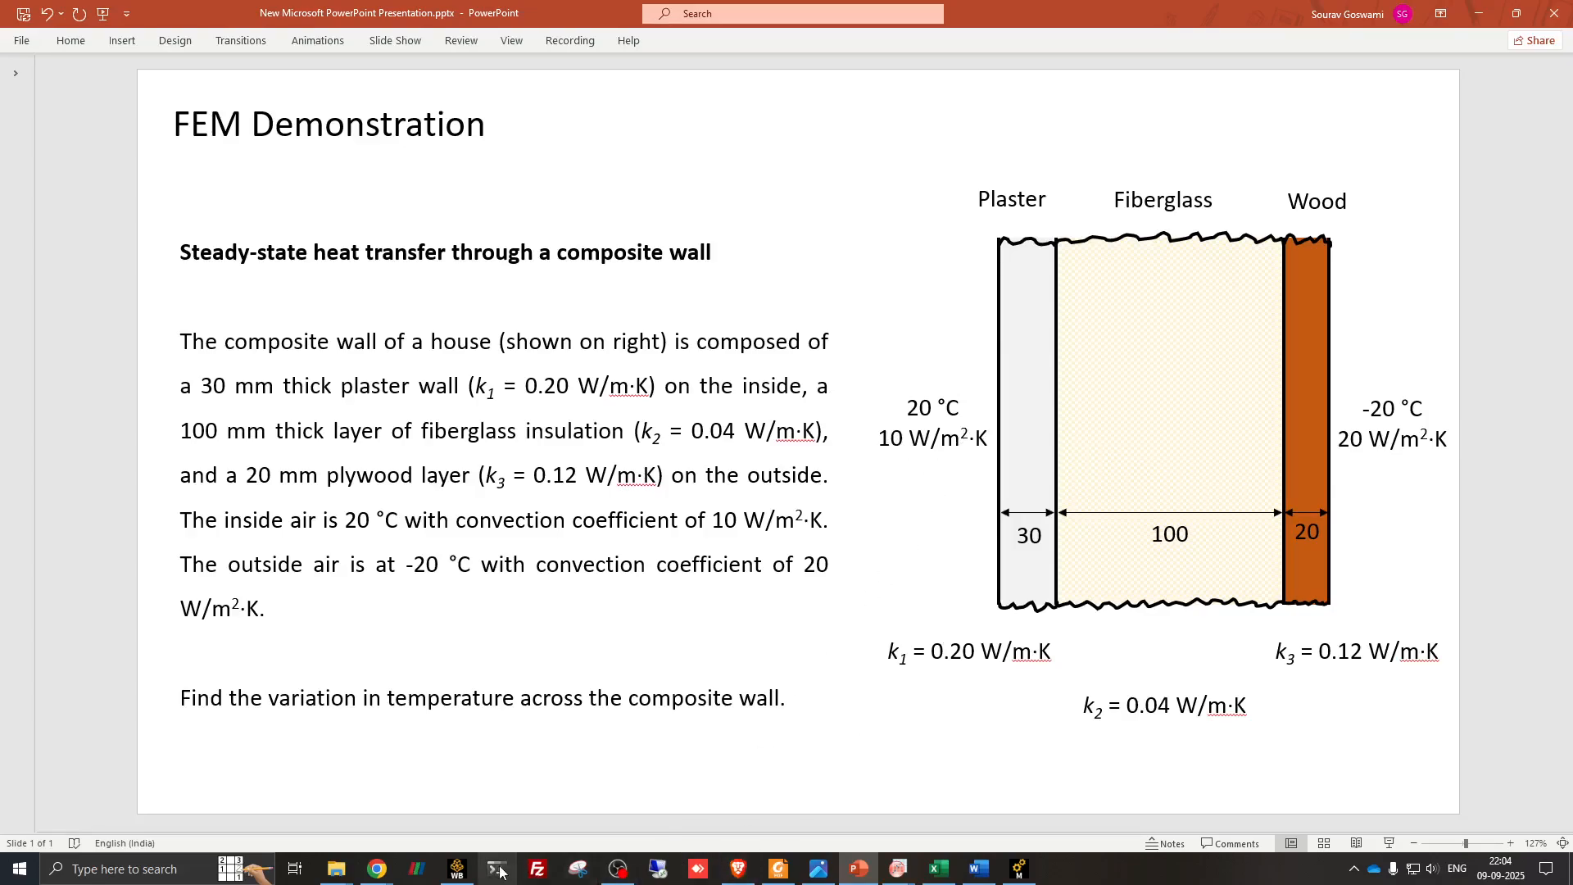
click(858, 873)
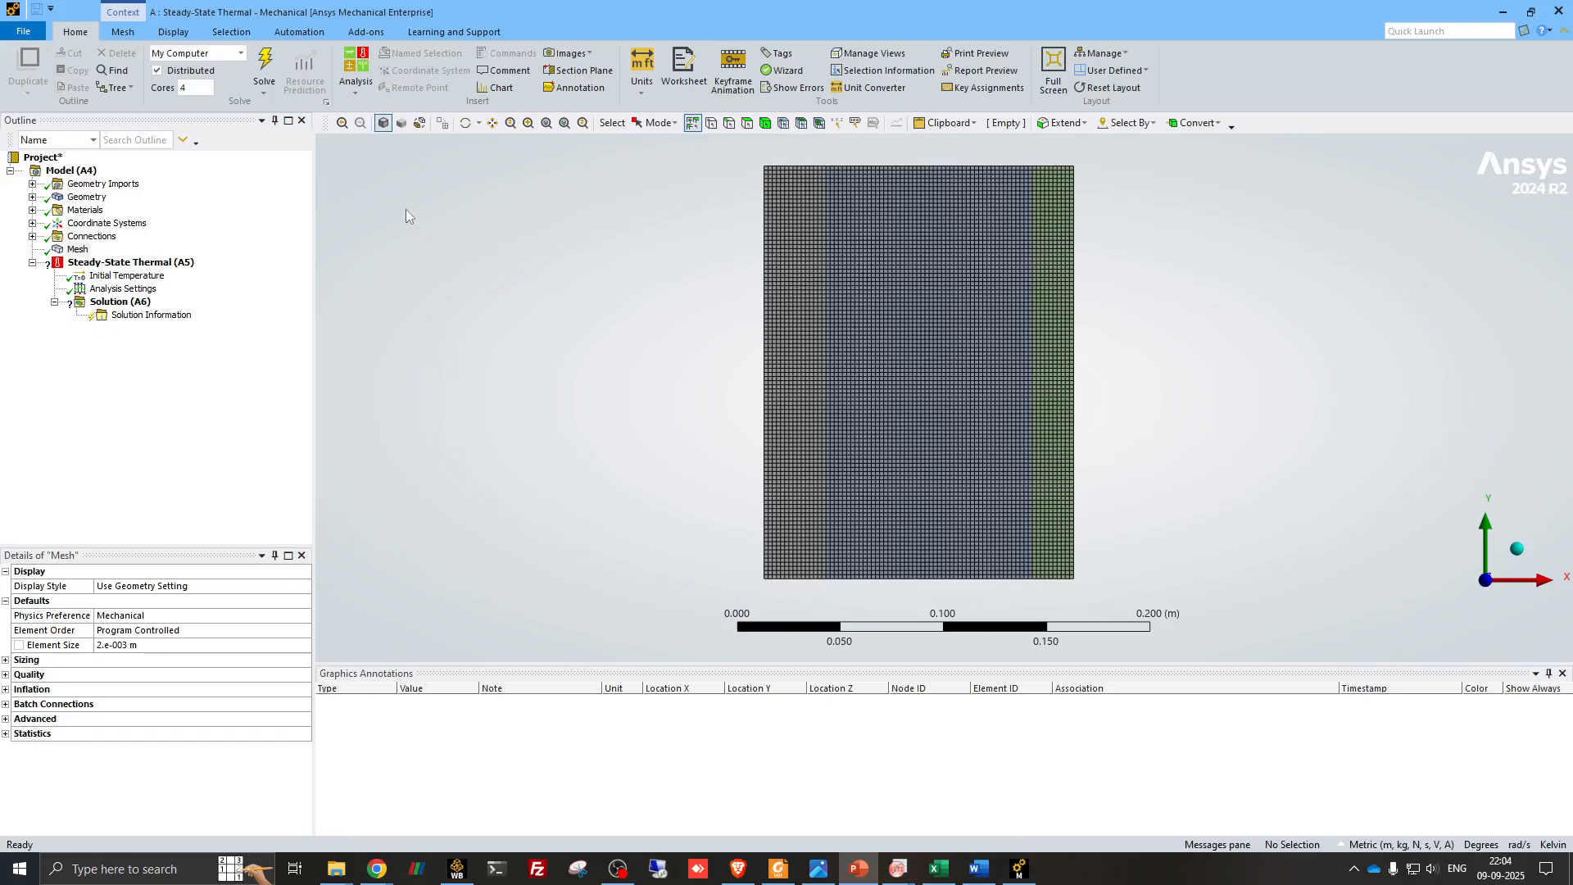
click(93, 267)
right_click(95, 265)
mouse_move(205, 276)
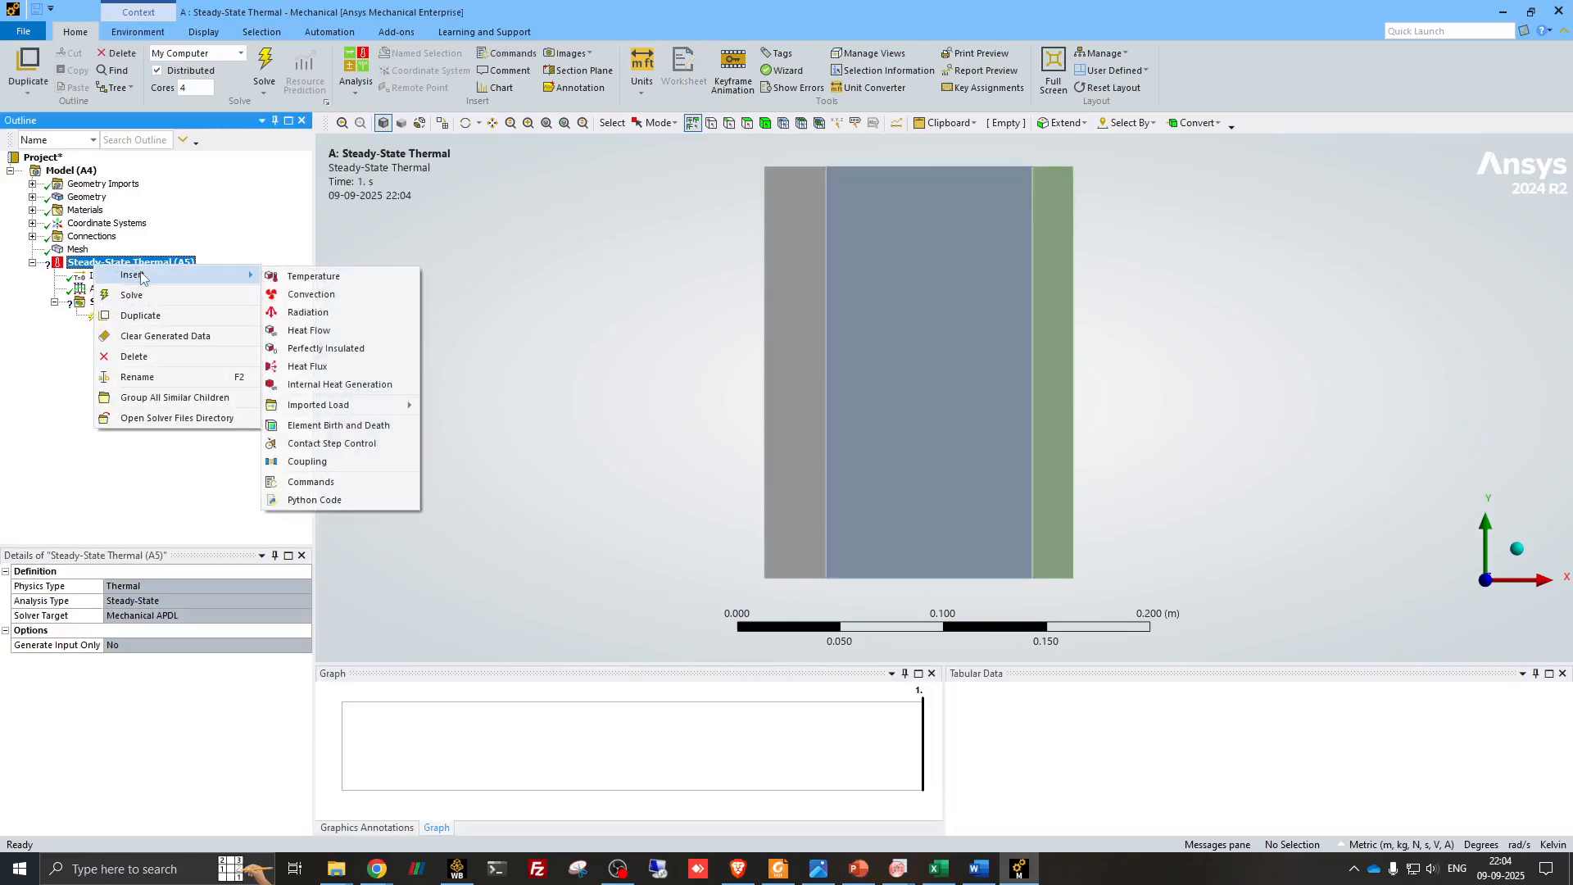
click(315, 294)
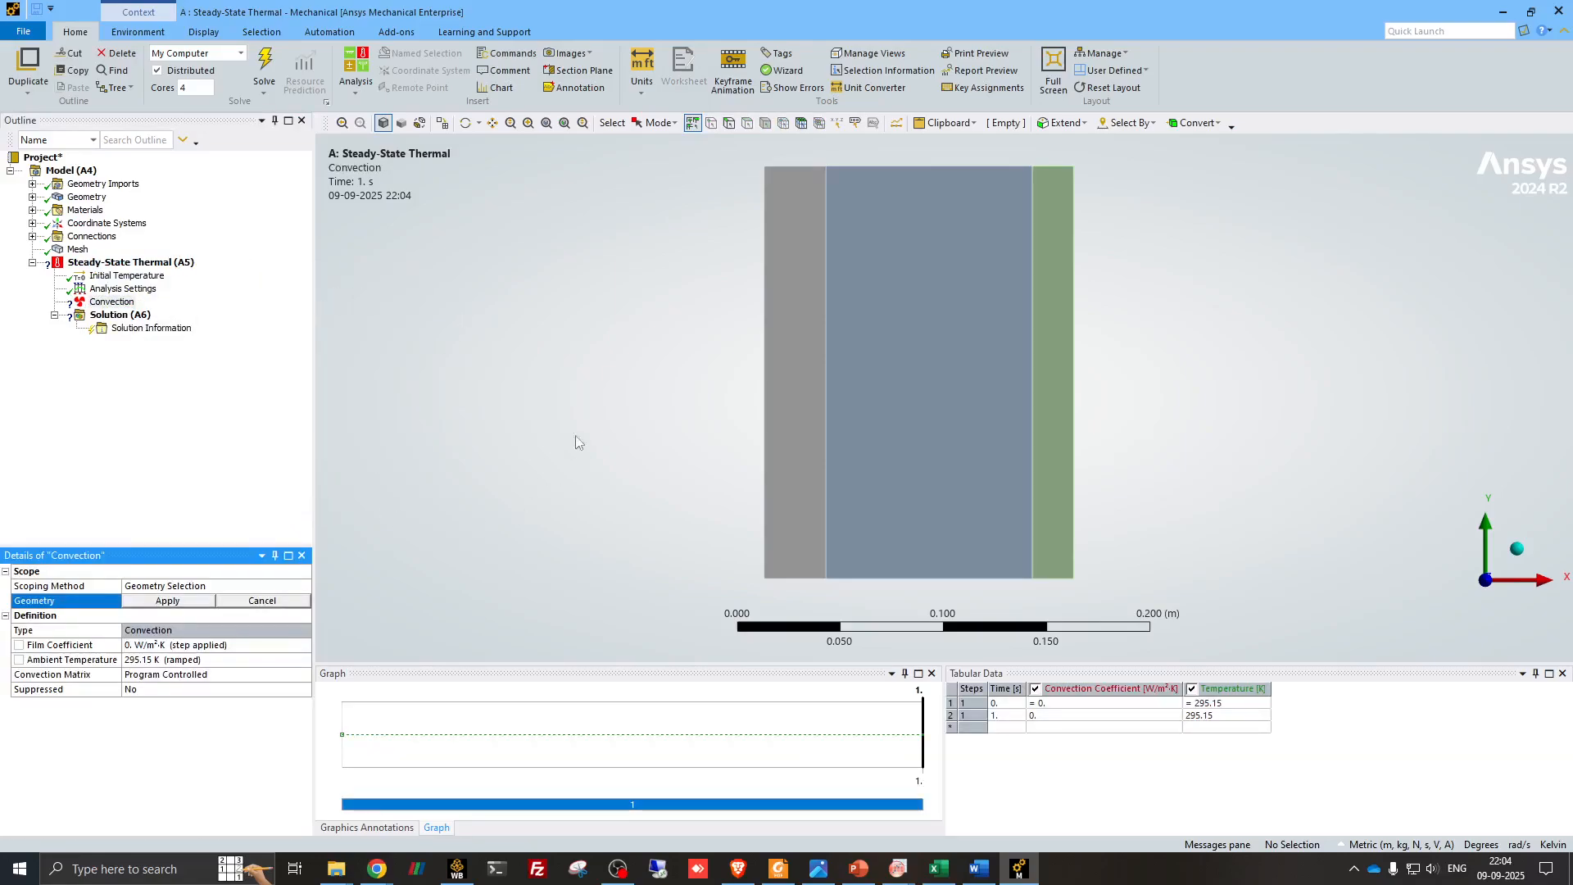
click(729, 125)
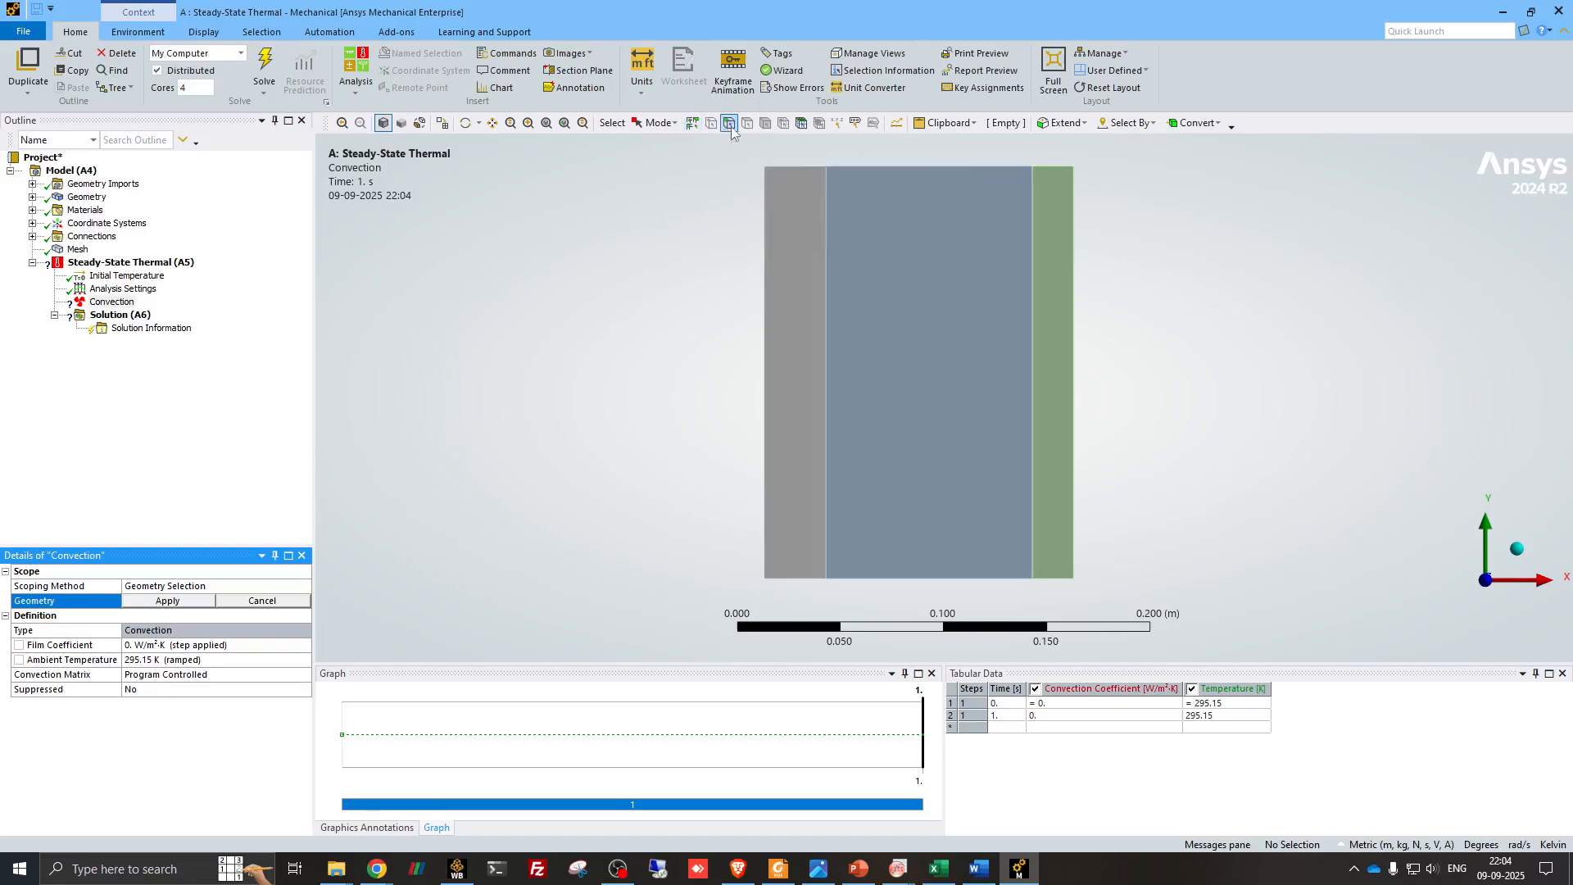
click(764, 337)
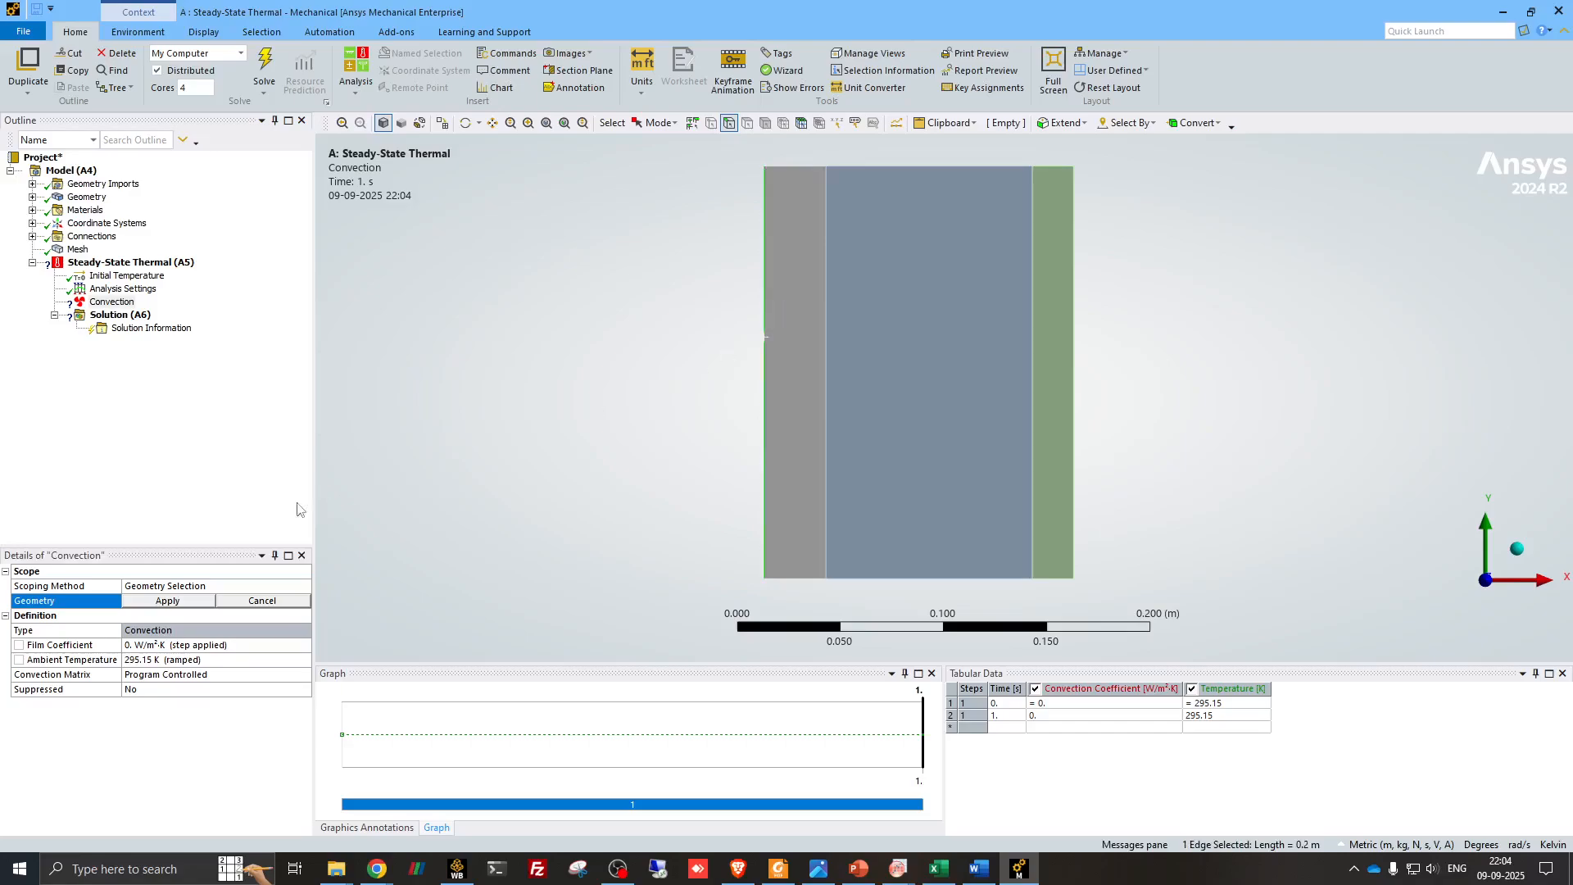
click(168, 604)
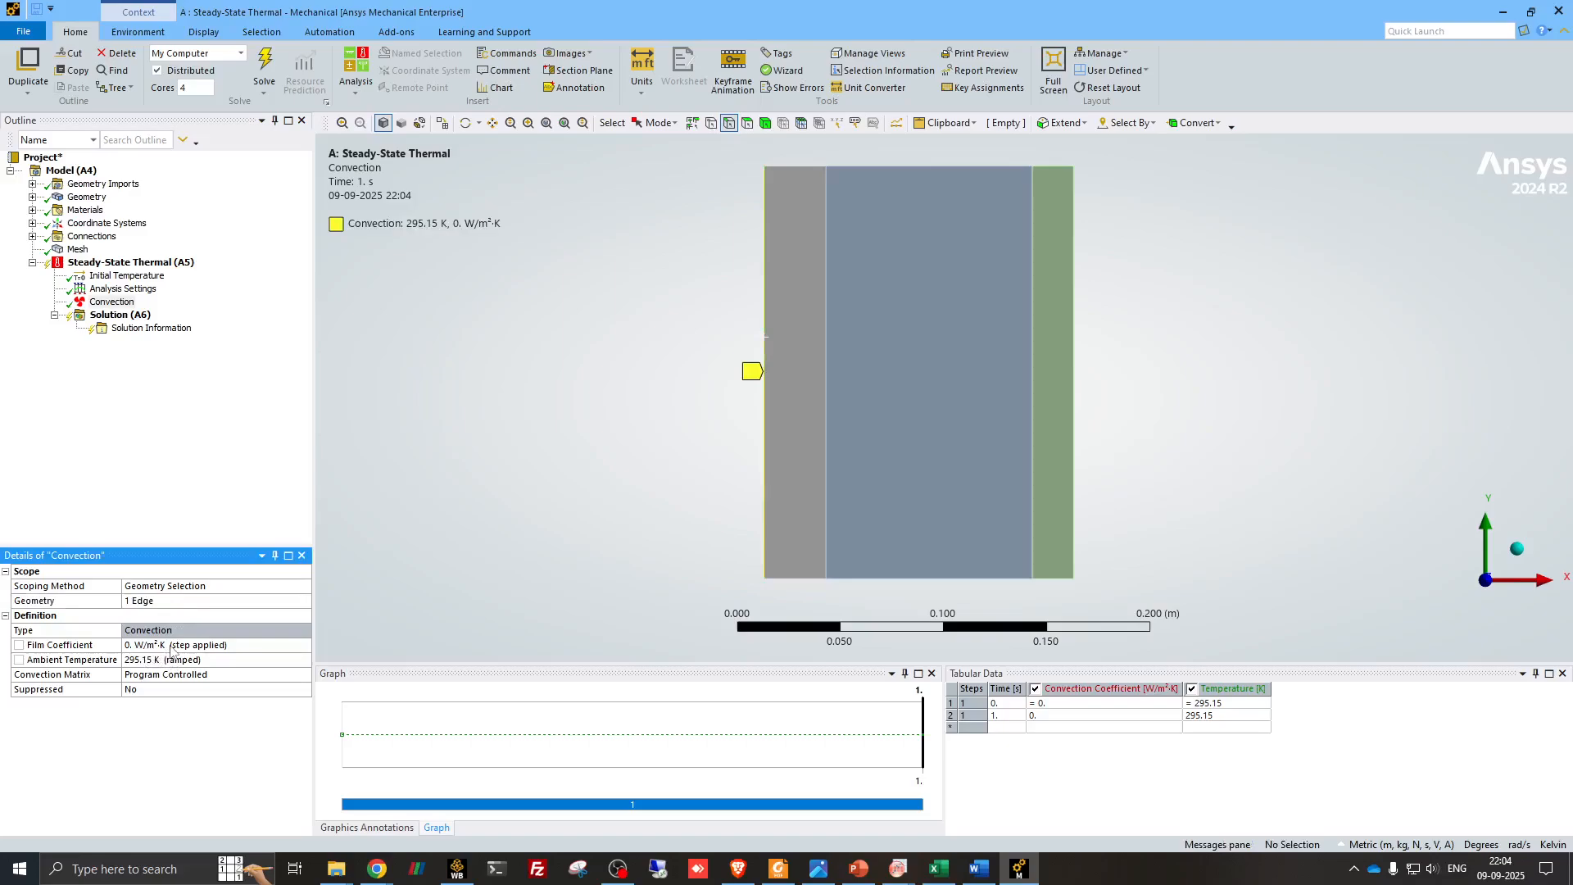
- Set the plaster-side convection's film coefficient to 10 W/m²·K and its ambient temperature to 293.15 K, following the problem slide
click(860, 872)
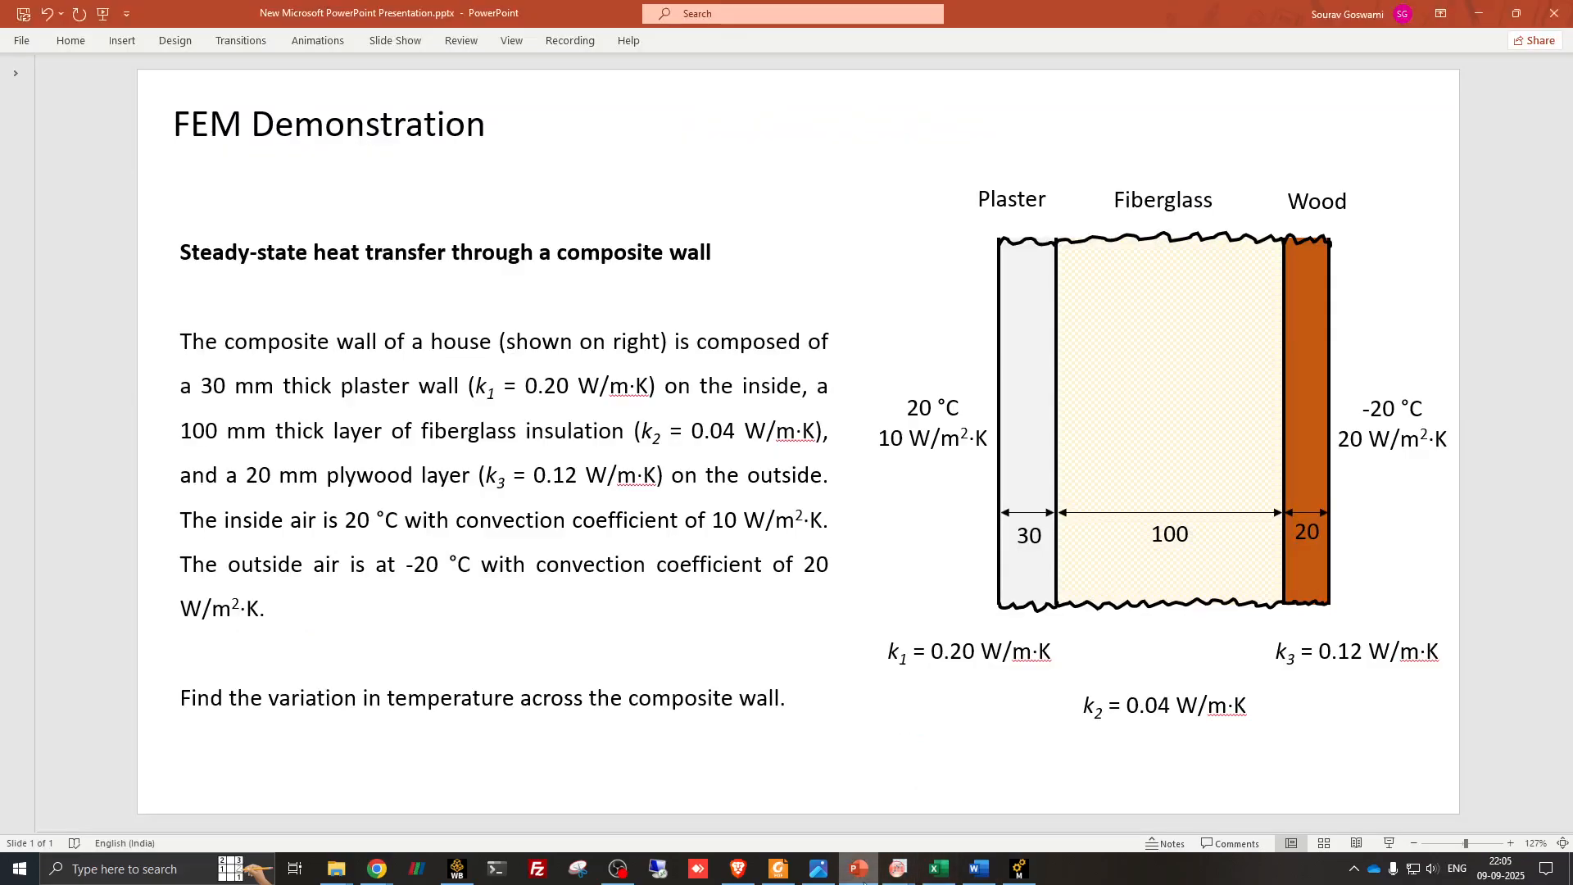
click(861, 872)
click(258, 645)
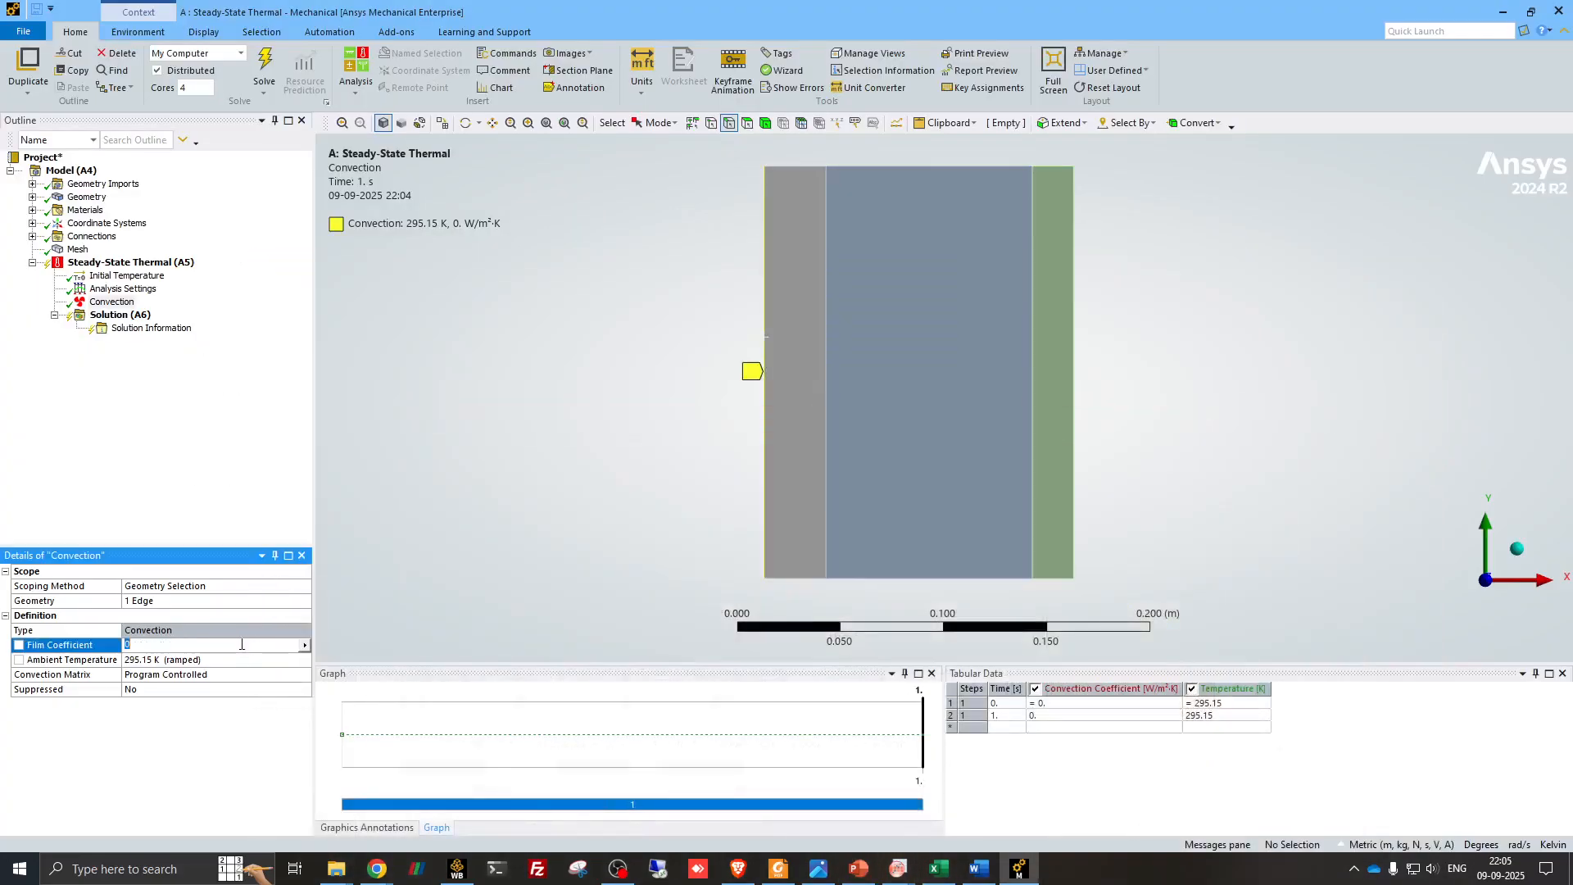
text(10)
click(861, 872)
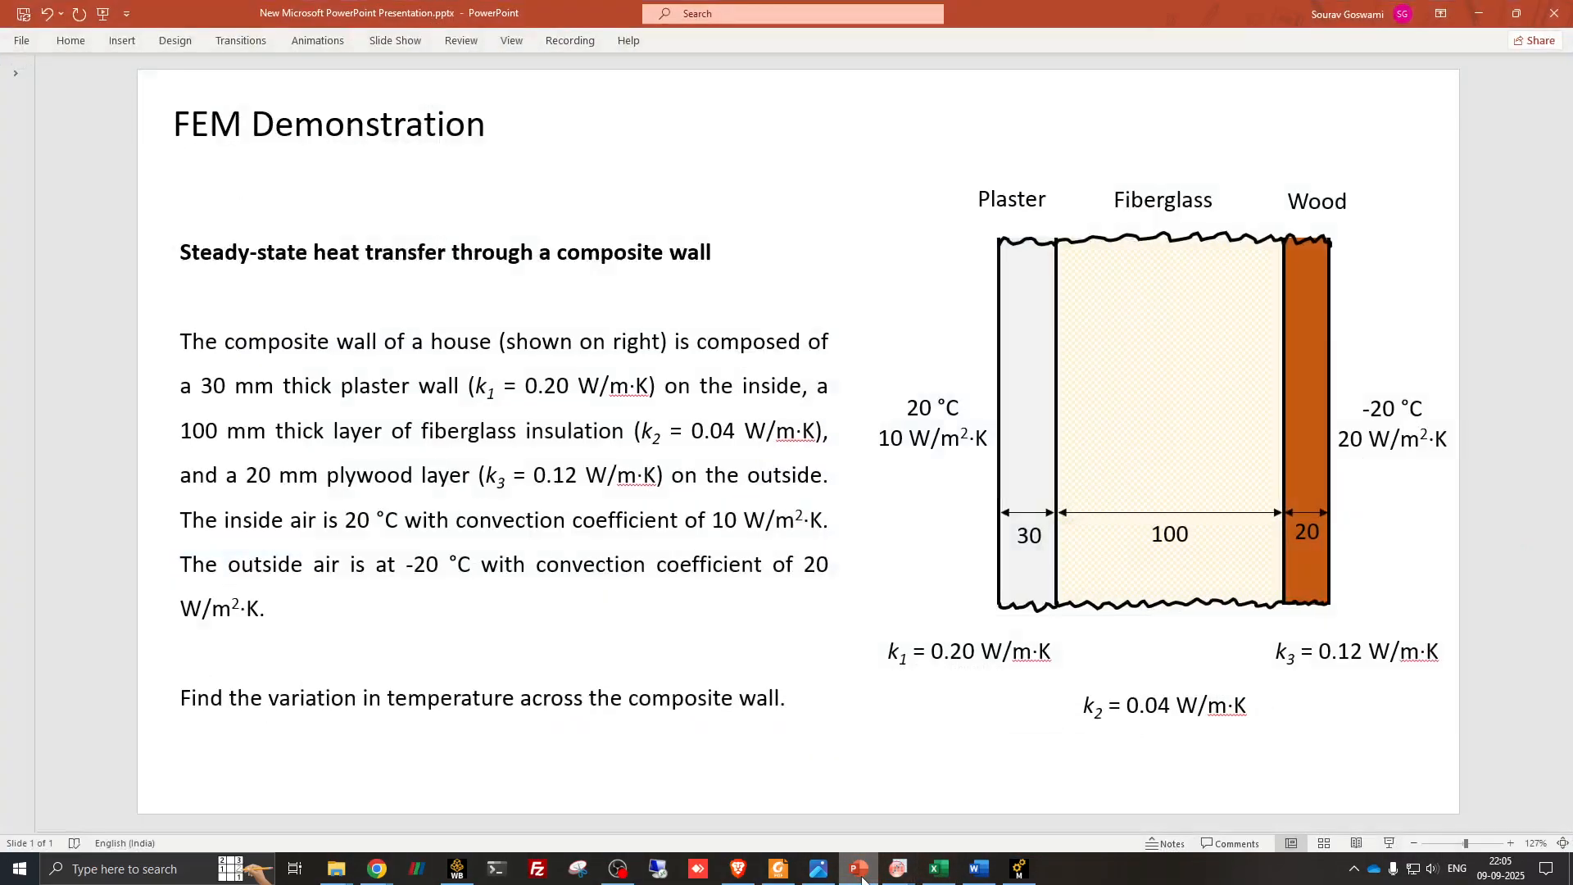
click(860, 872)
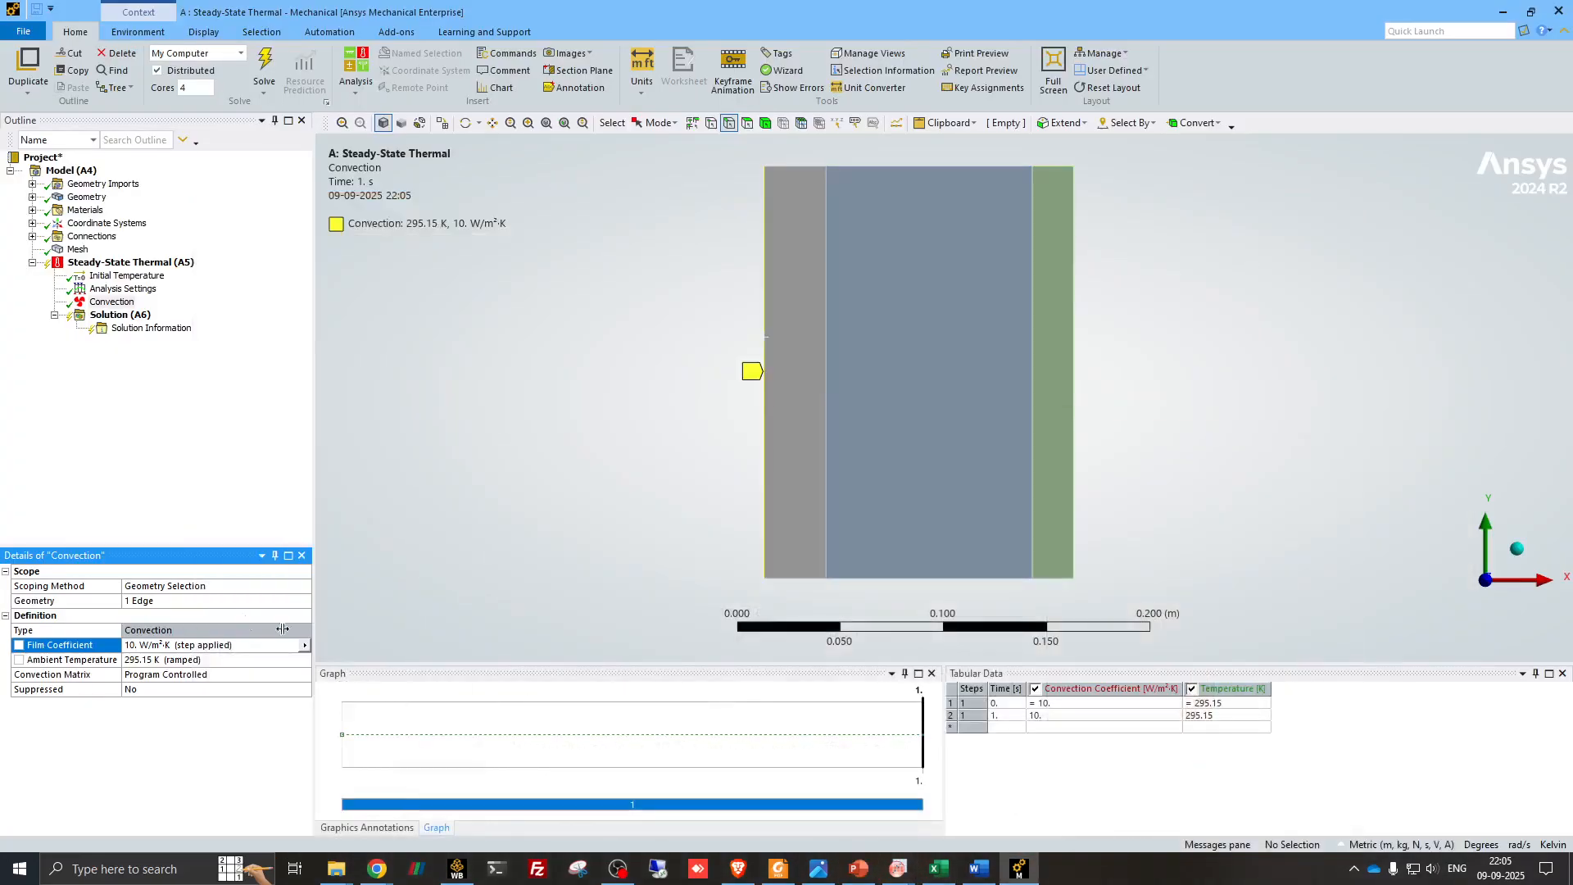
click(162, 661)
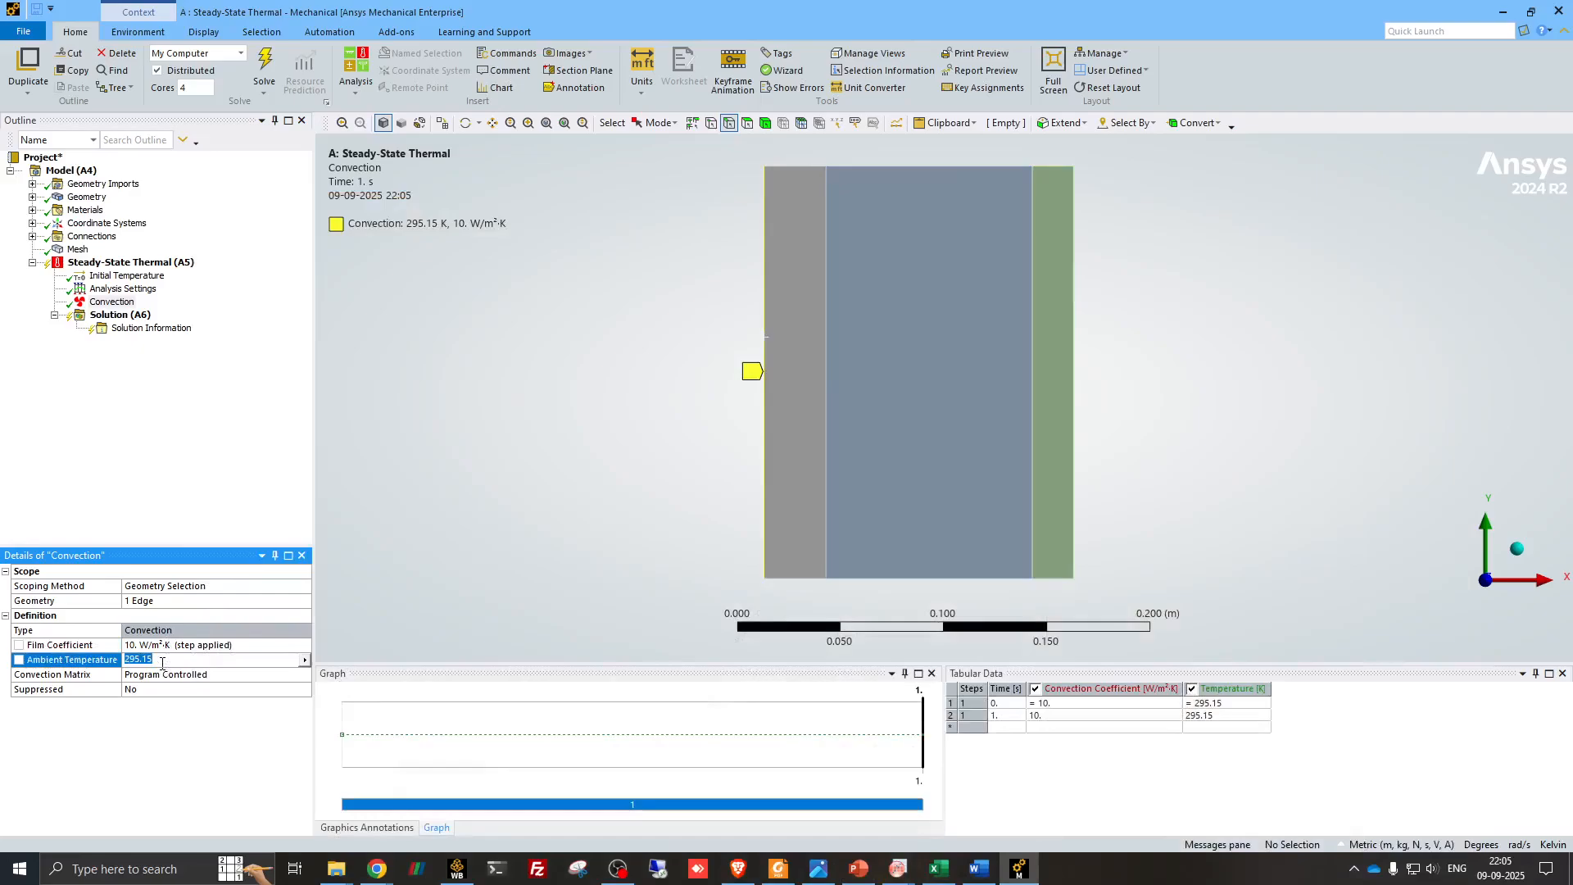
text(293.15)
key(Return)
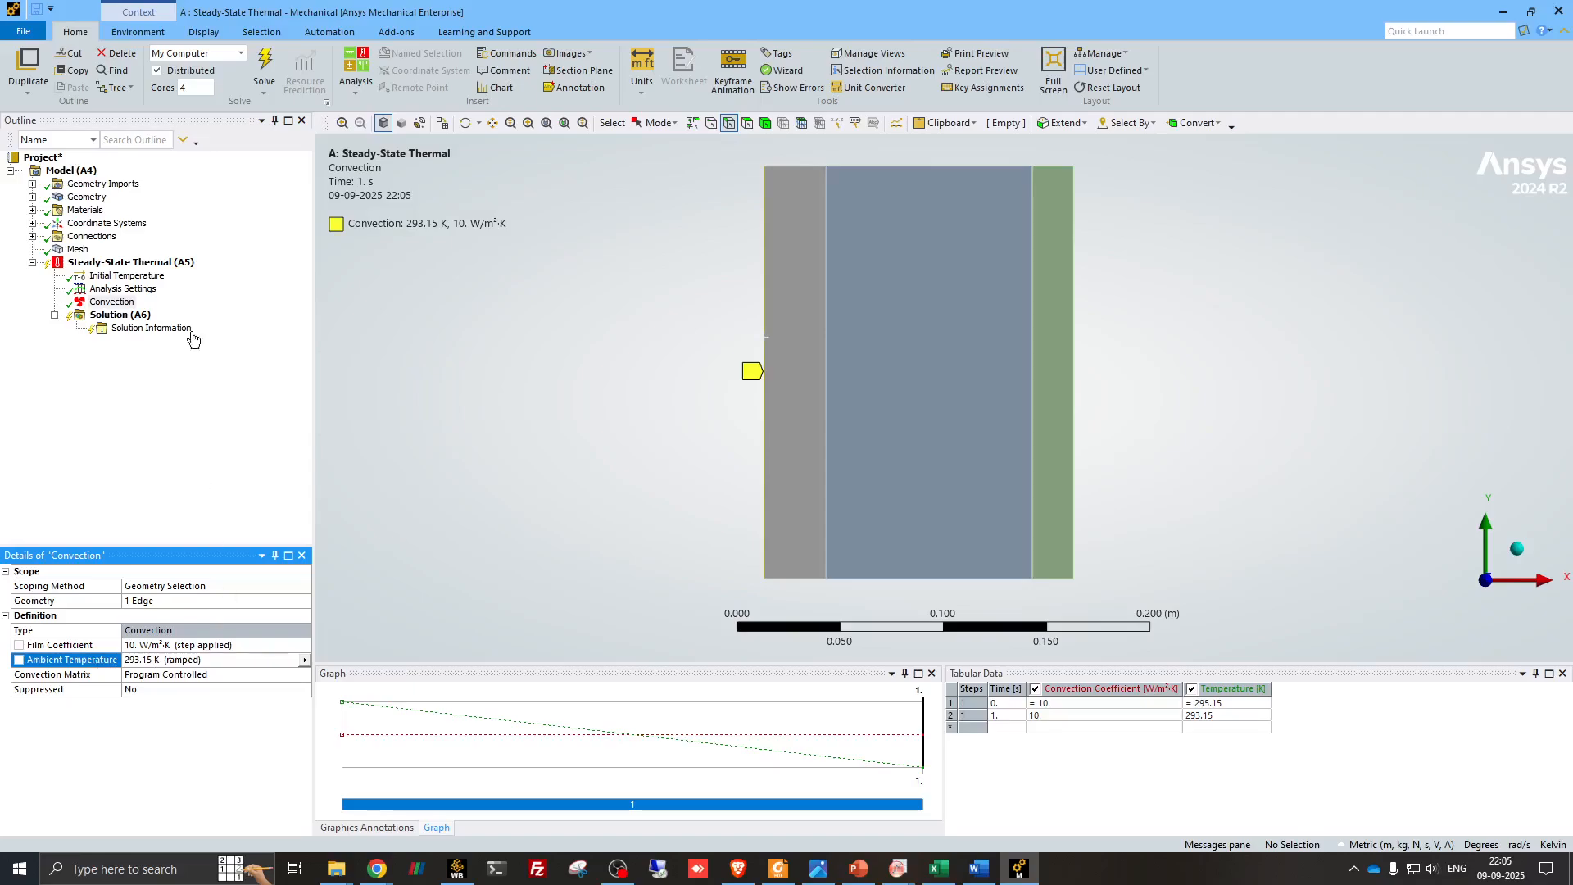
- Switch to the PowerPoint problem slide to check the outside-air convection conditions on the wood side
click(860, 872)
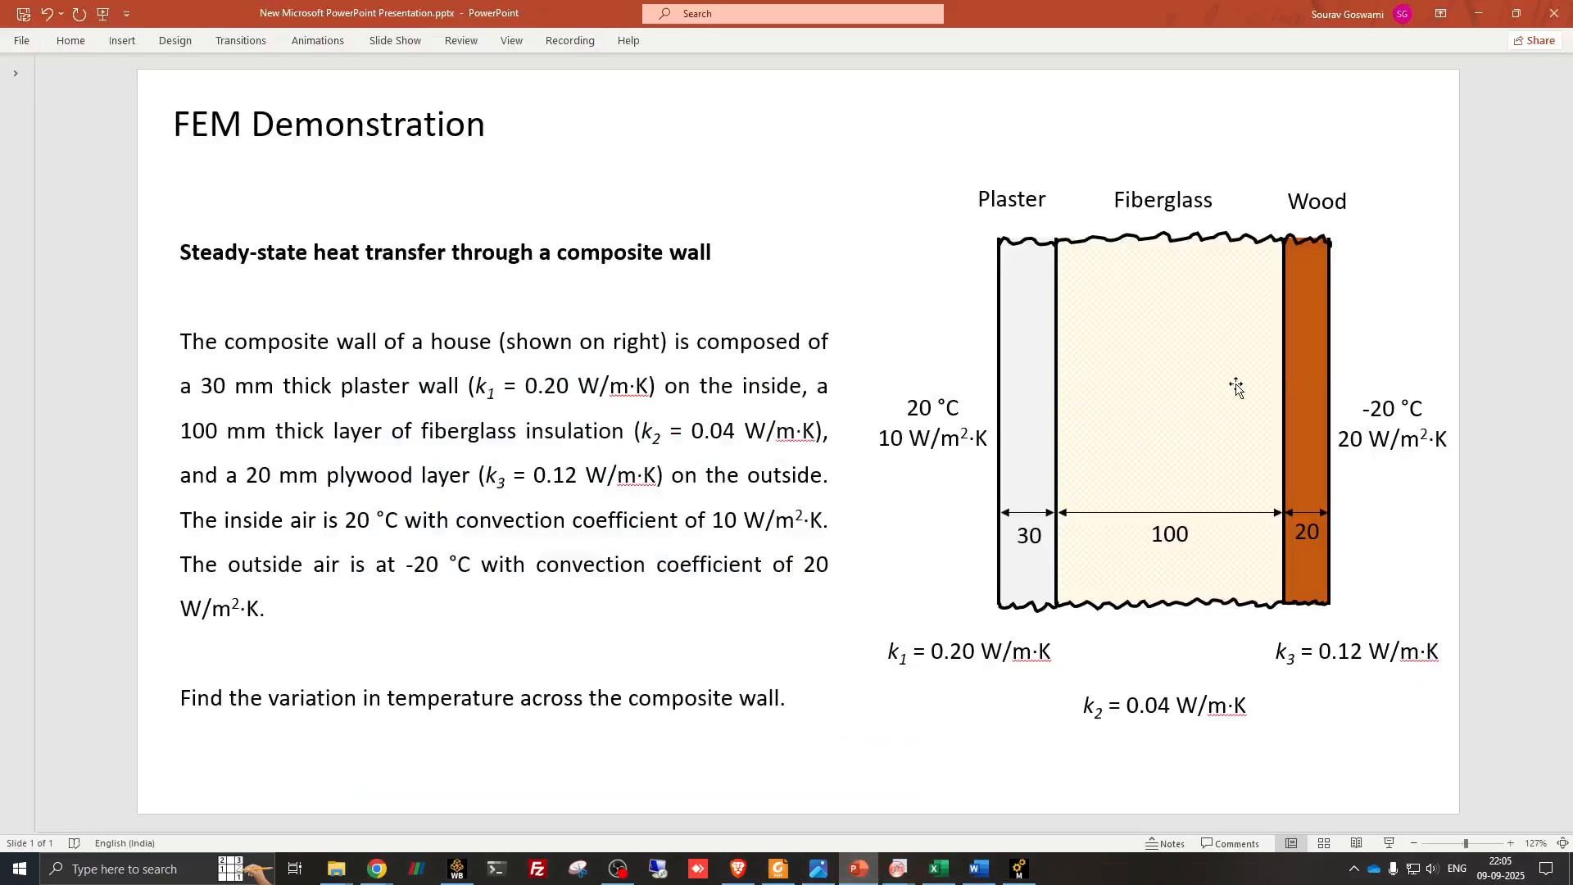